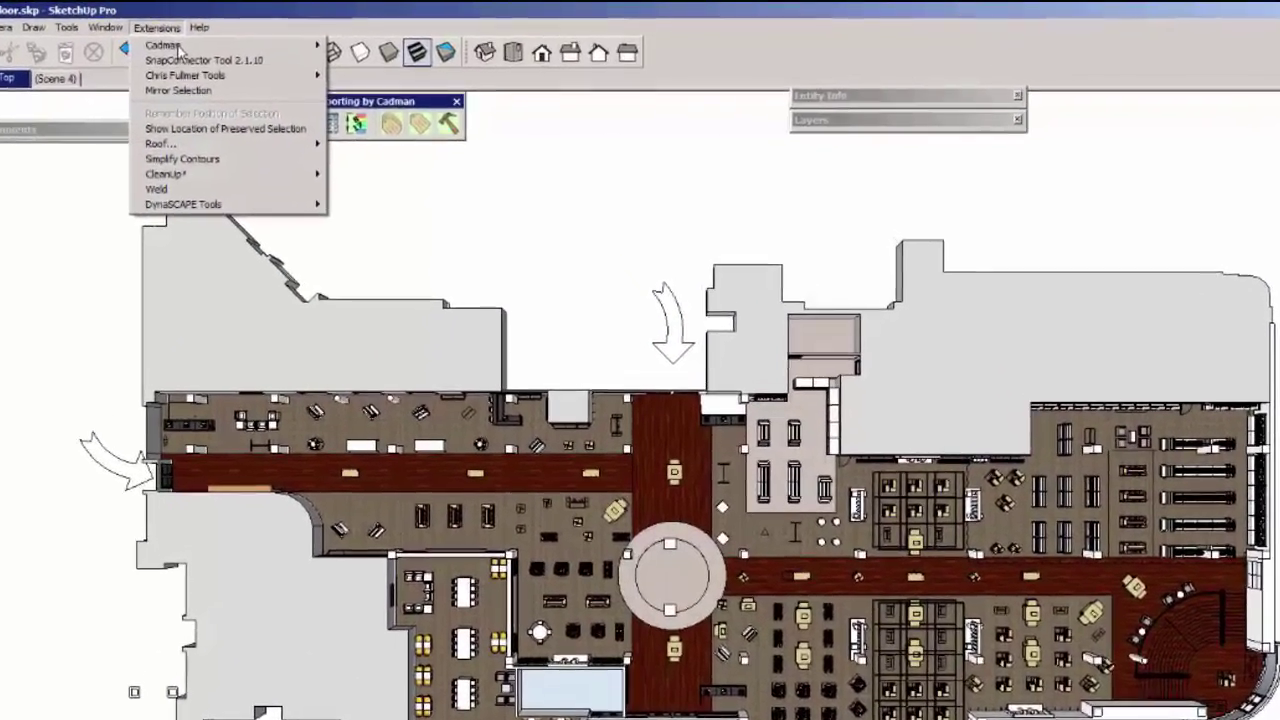
Step: Bring up the Extensions > Cadman > Cadman Reporting submenu
mouse_move(268, 38)
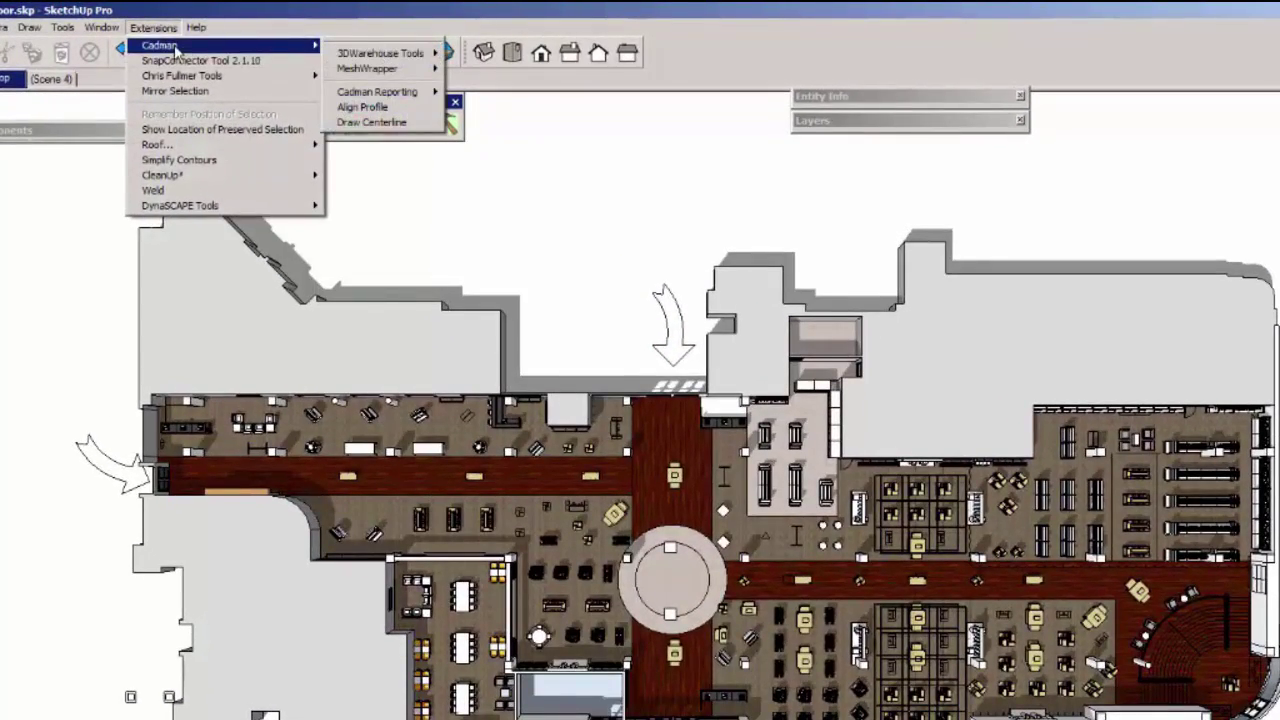
mouse_move(403, 95)
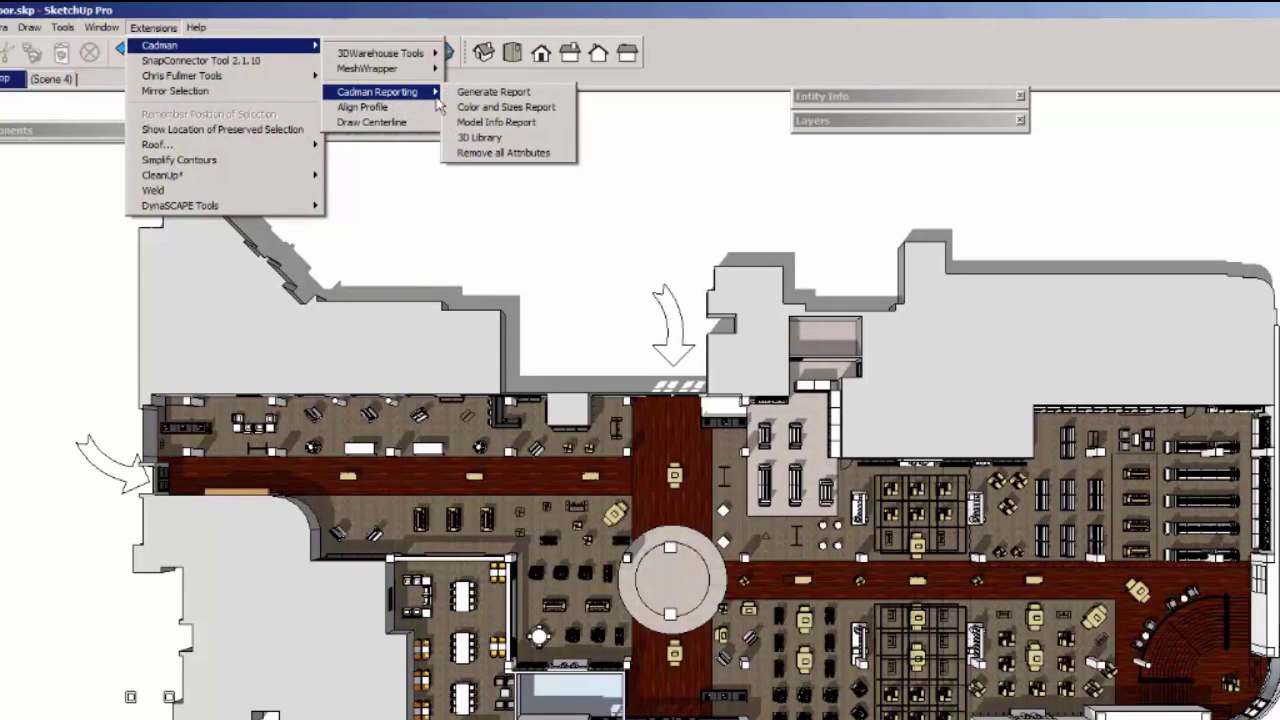
Step: Generate the Model Info Report and copy its entire component list in Notepad
click(500, 122)
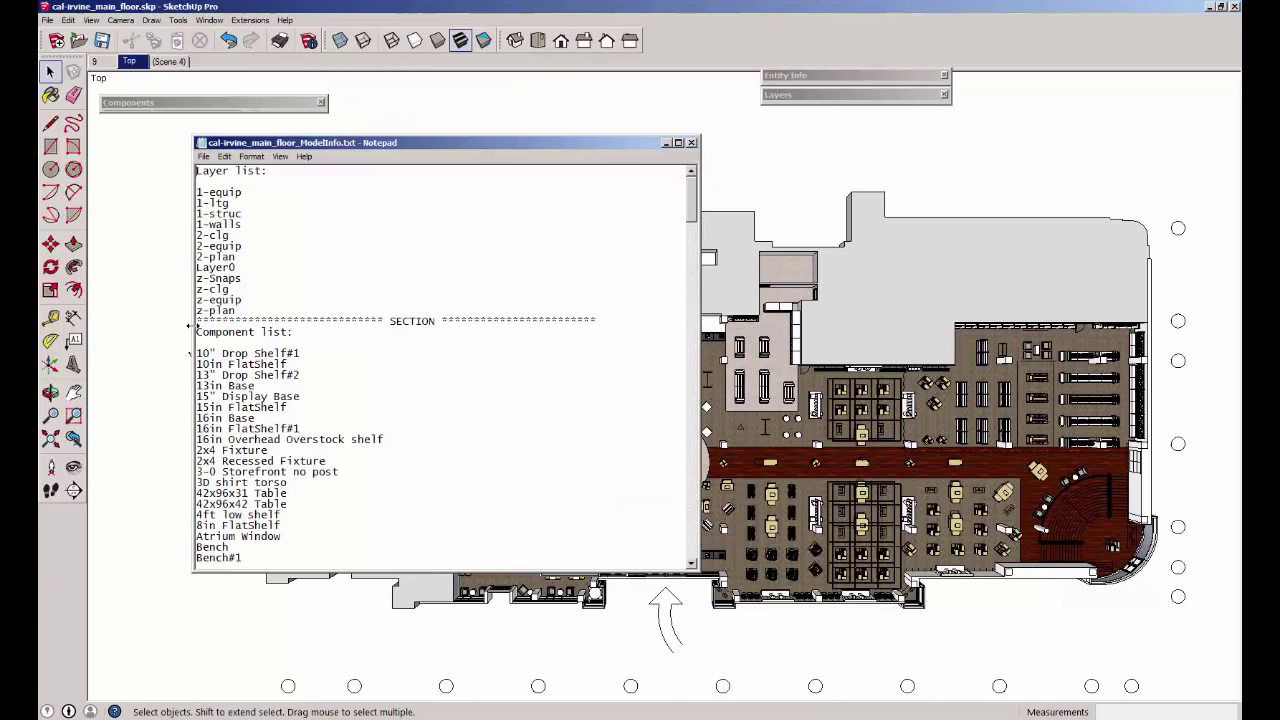
drag(196, 331, 255, 418)
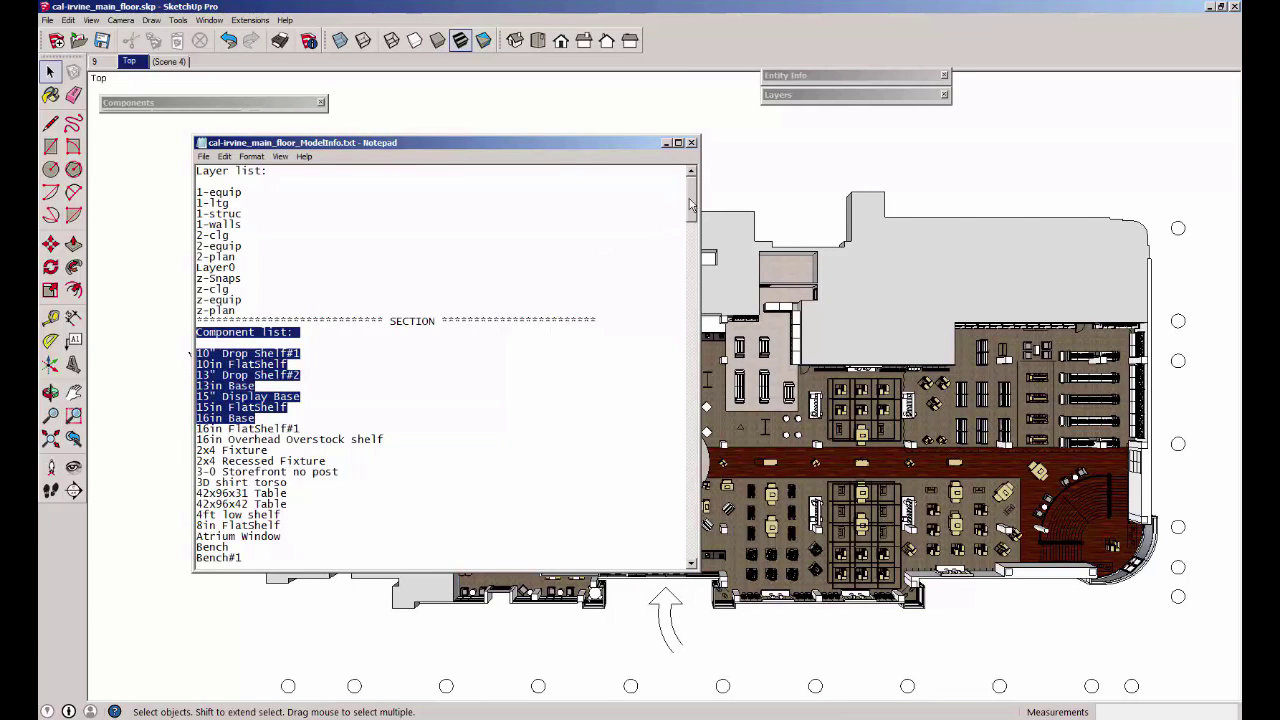
drag(690, 204, 675, 555)
shift+click(326, 558)
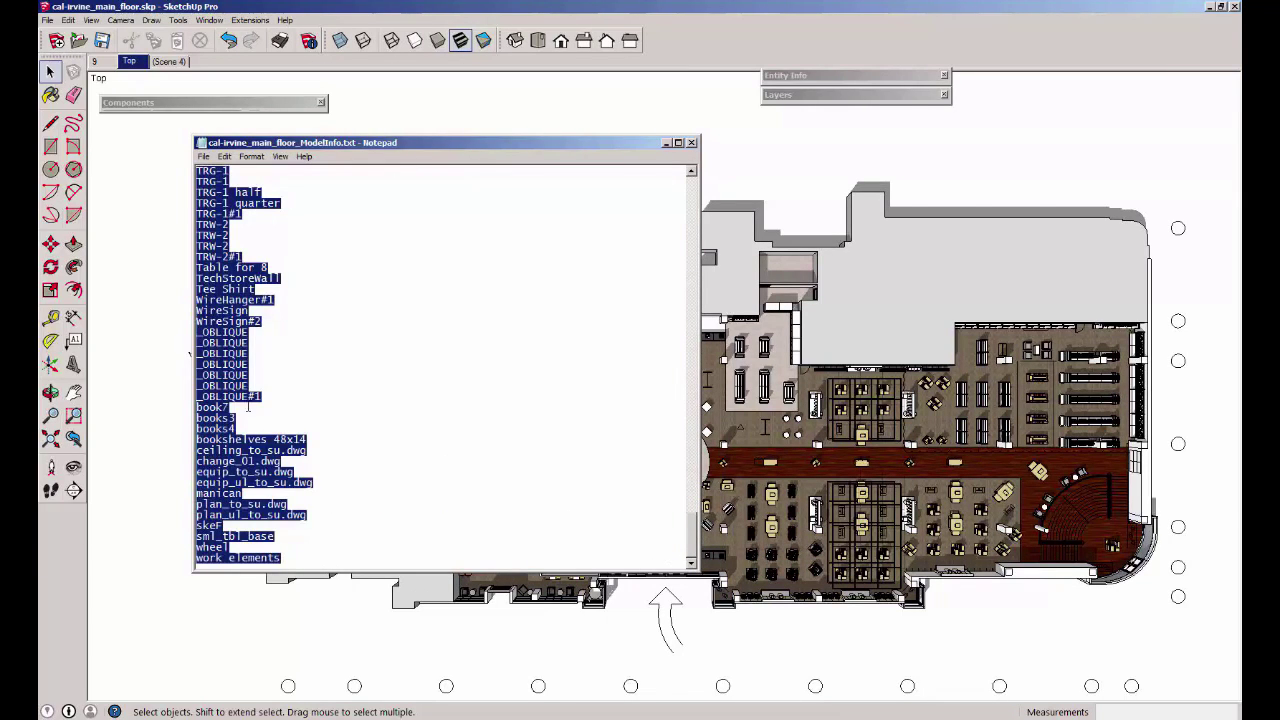
right_click(236, 333)
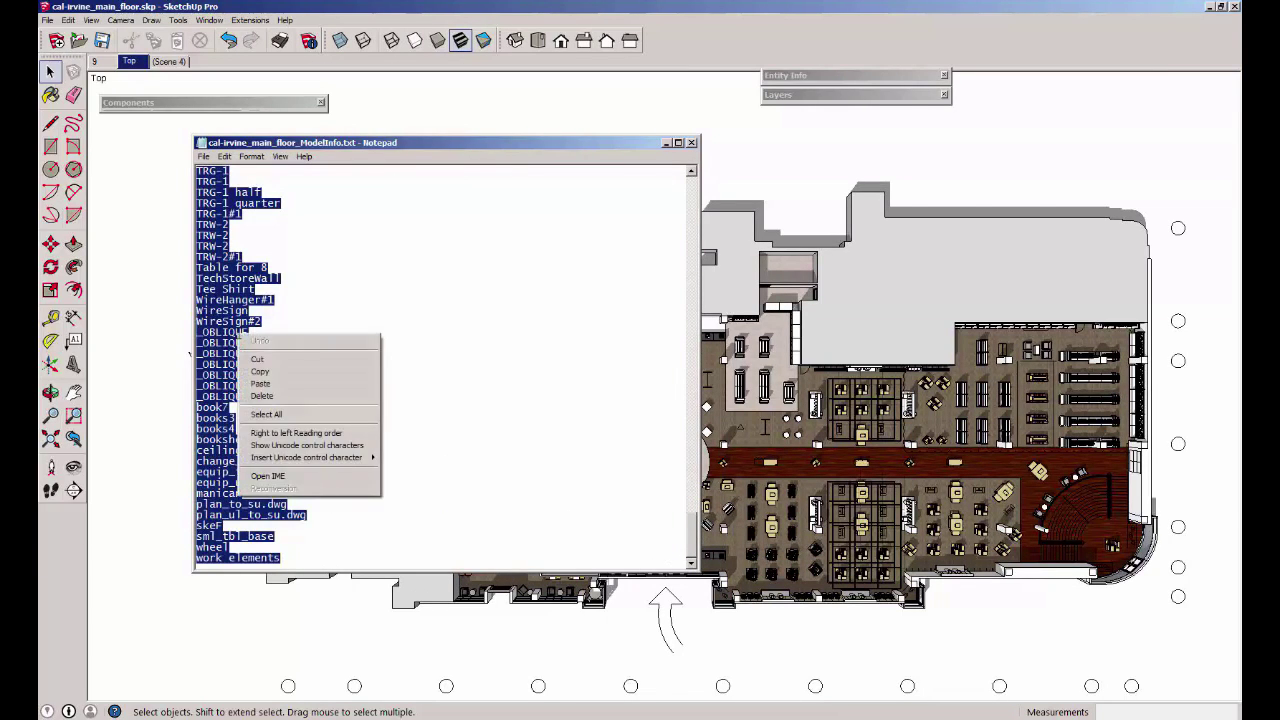
click(272, 370)
Step: Paste the component list into cell A3 of the SIMPLE header CSV as plain text
key(alt+Tab)
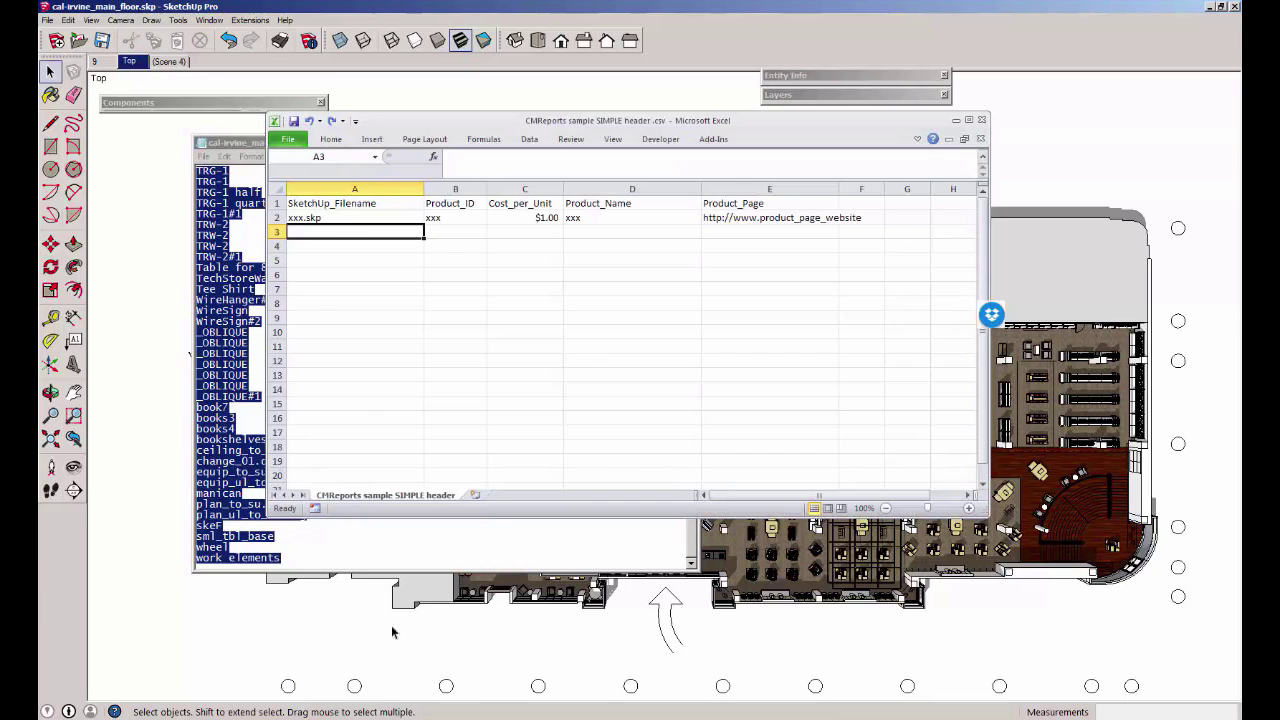
right_click(338, 232)
click(368, 289)
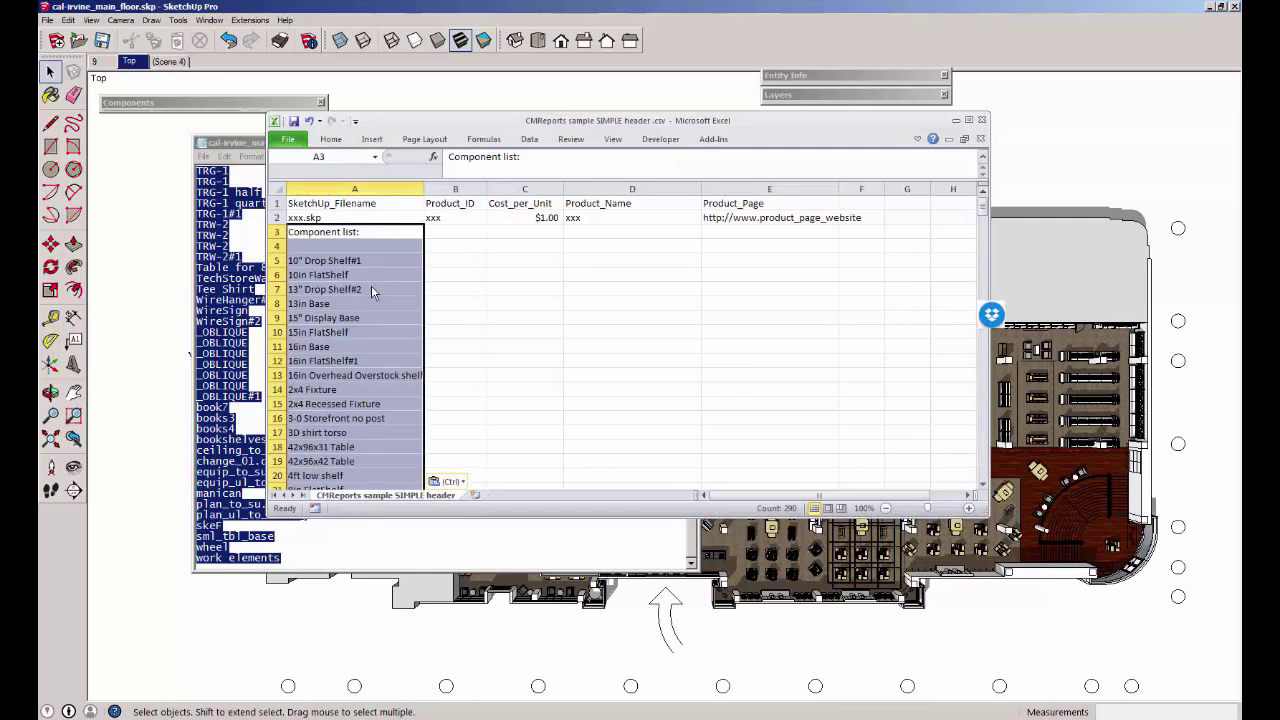
click(387, 260)
Step: Delete rows 3 and 4 containing the list heading
drag(271, 232, 275, 246)
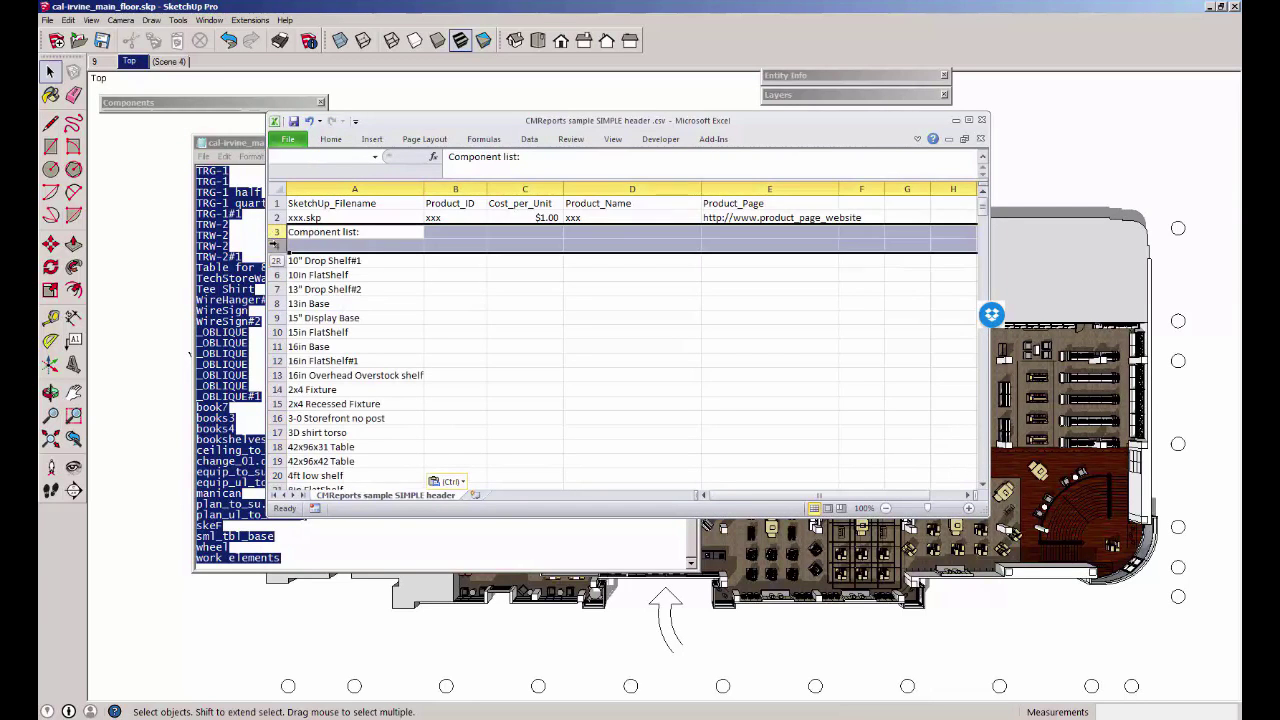
right_click(276, 245)
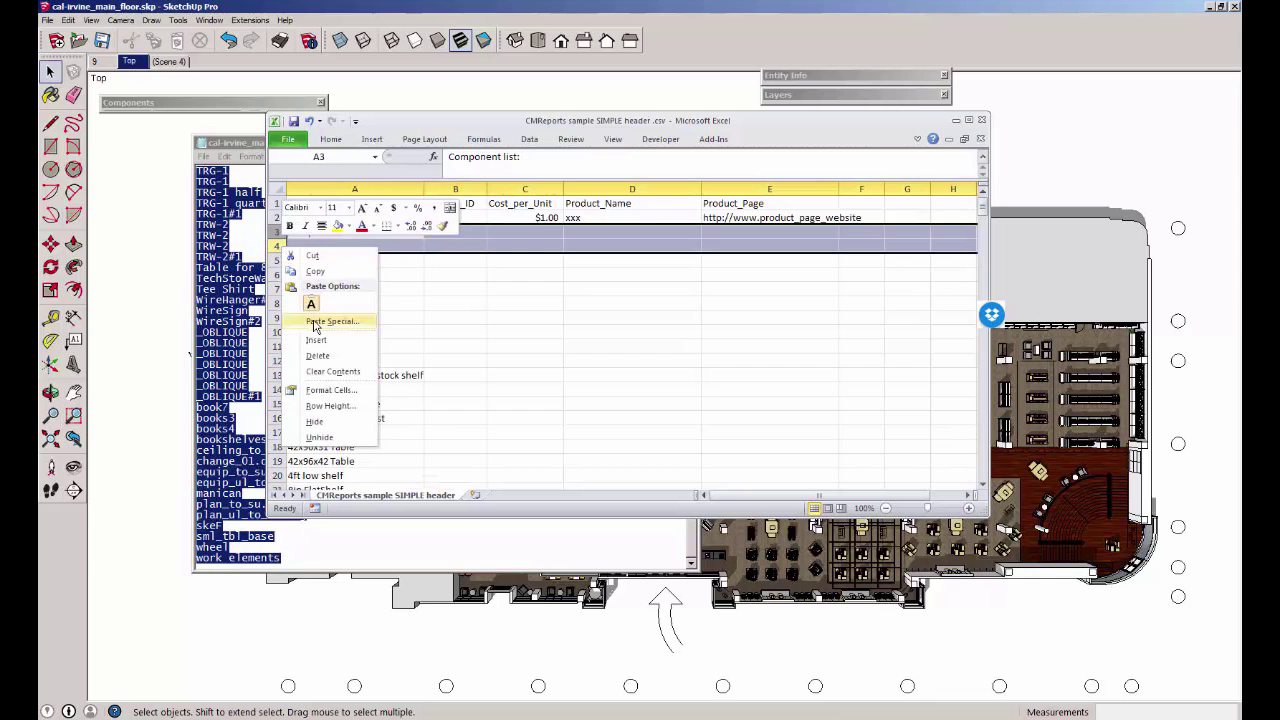
click(318, 355)
click(408, 289)
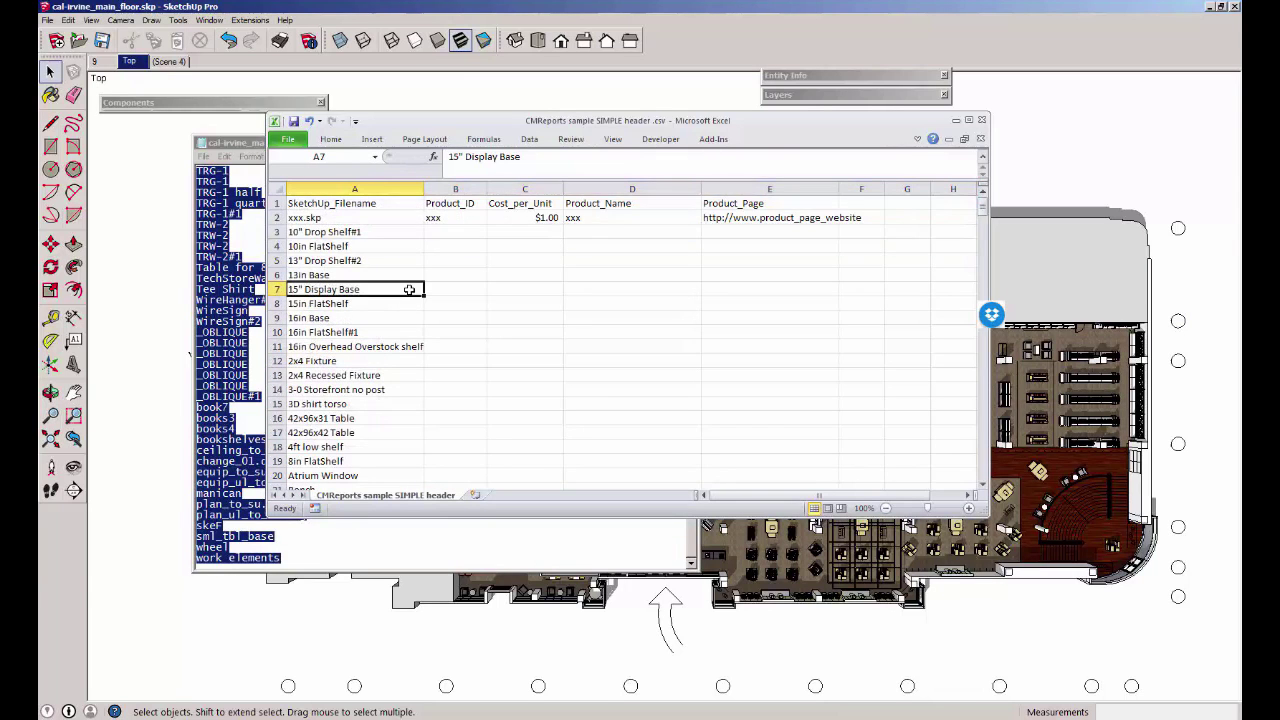
scroll(408, 294, down, 8)
scroll(408, 300, down, 18)
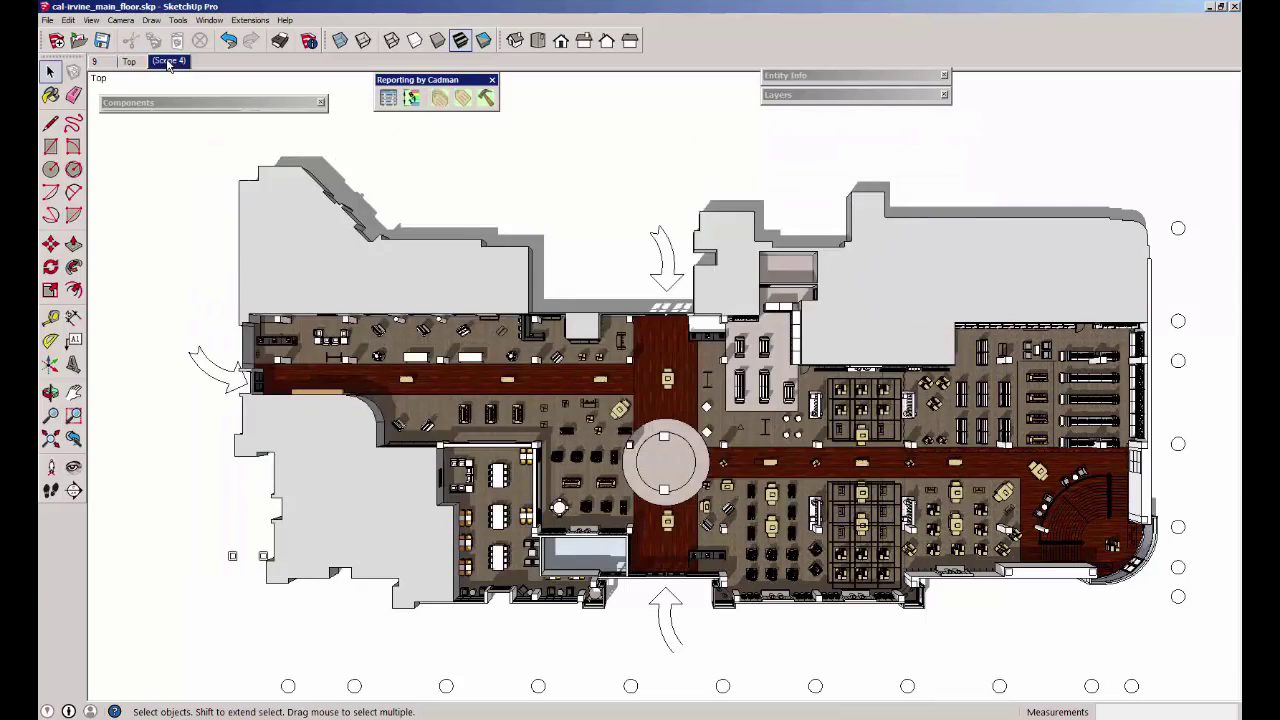
Step: Switch to Scene 4, orbit to eye level, and select all the store's components
click(169, 61)
middle_drag(408, 364, 505, 322)
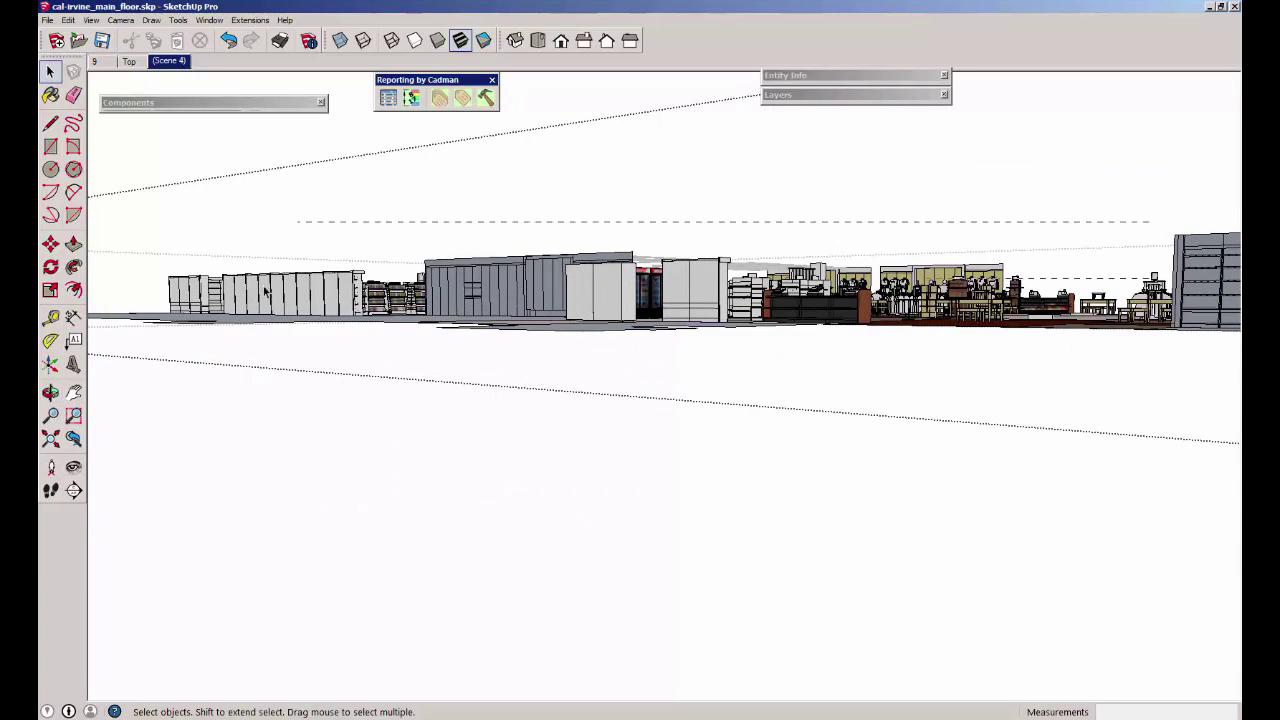
drag(147, 306, 149, 306)
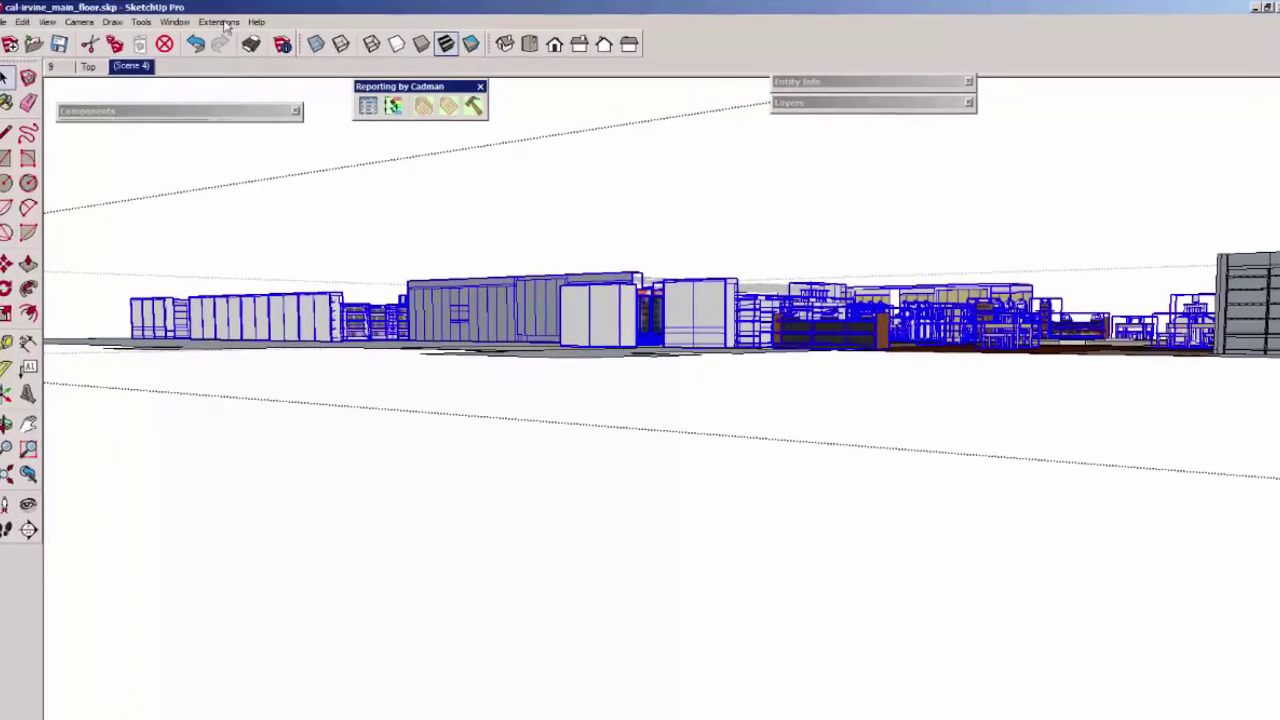
Step: Generate a Model Info Report for the selection and select its component list
click(250, 20)
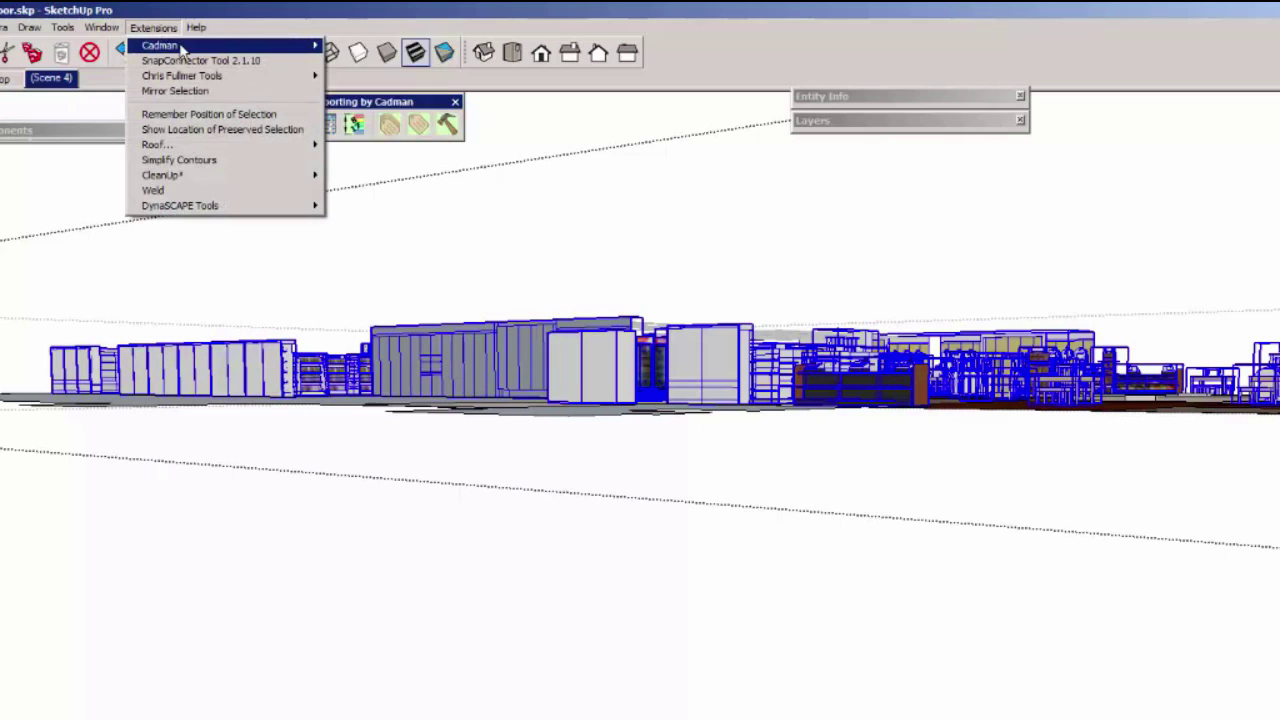
mouse_move(186, 46)
mouse_move(413, 96)
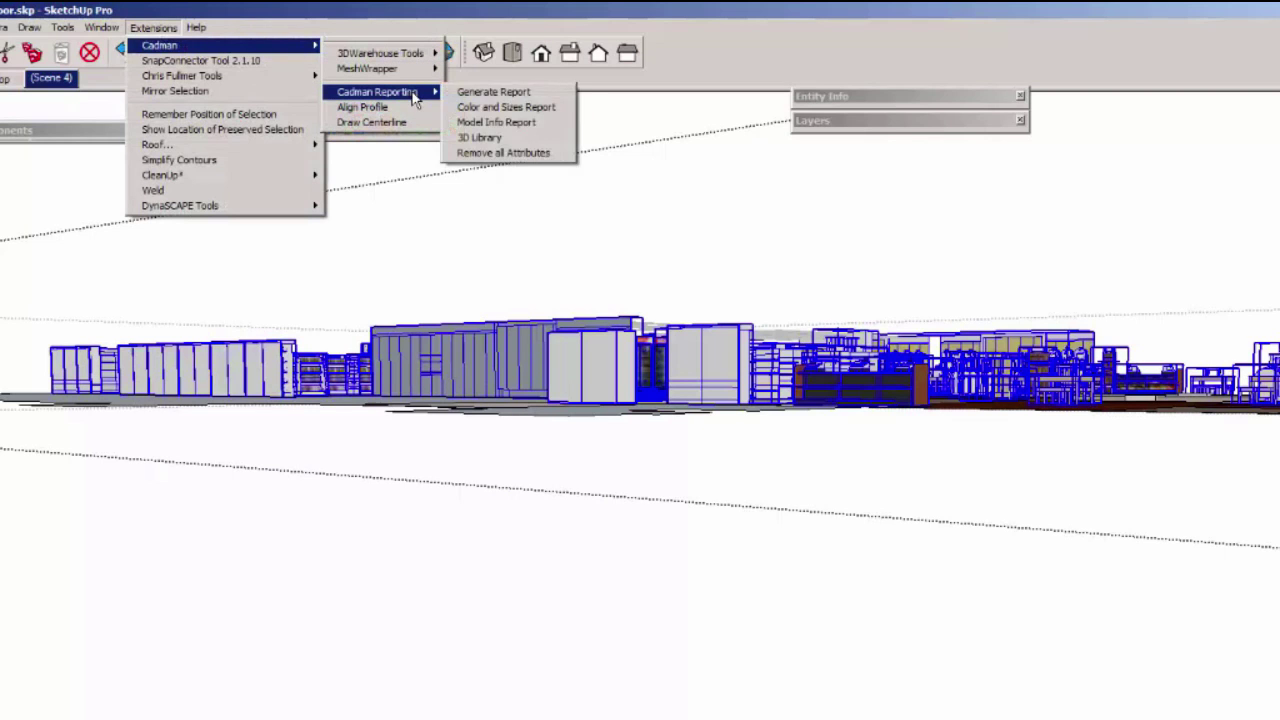
click(492, 121)
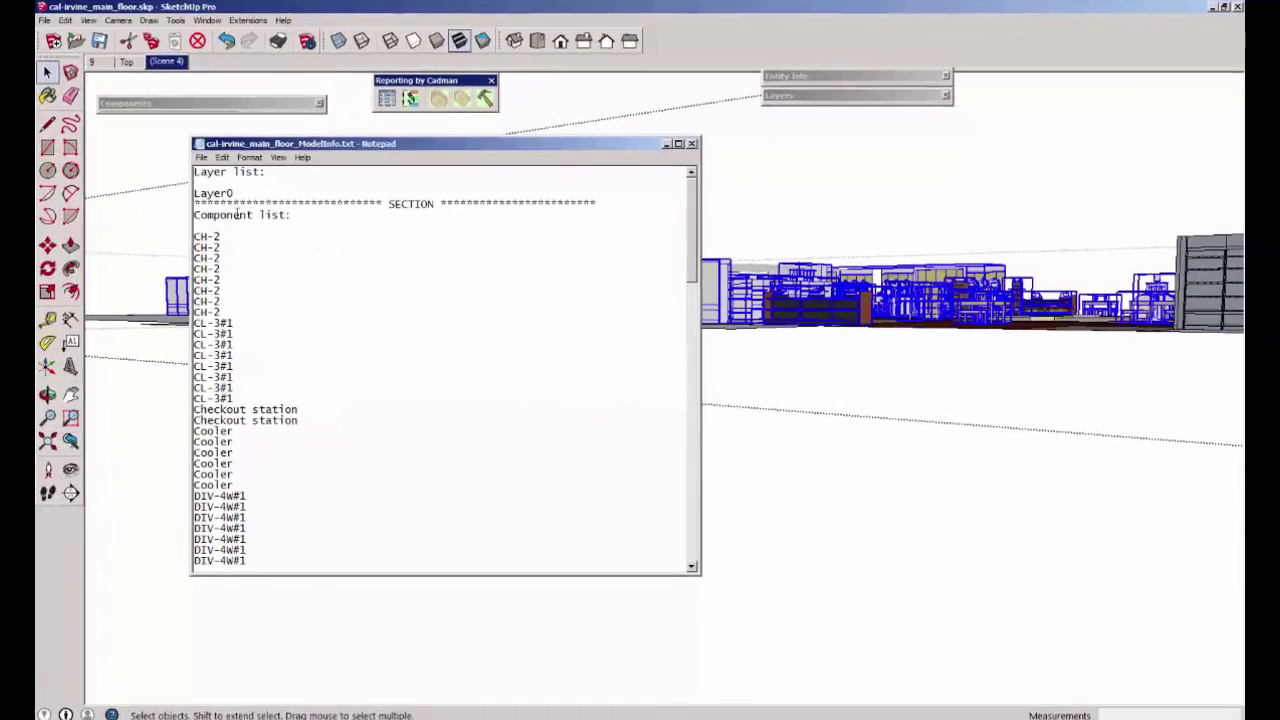
drag(122, 250, 125, 712)
drag(199, 607, 231, 690)
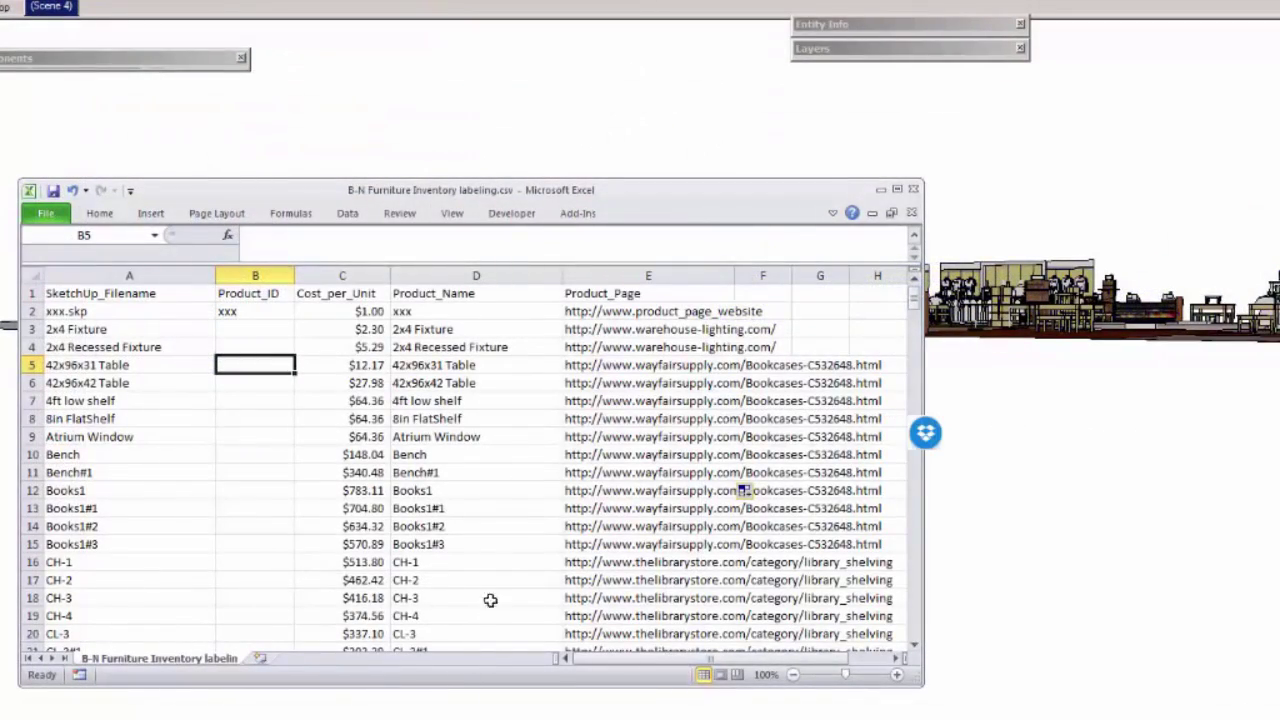
scroll(275, 397, down, 2)
scroll(275, 397, down, 9)
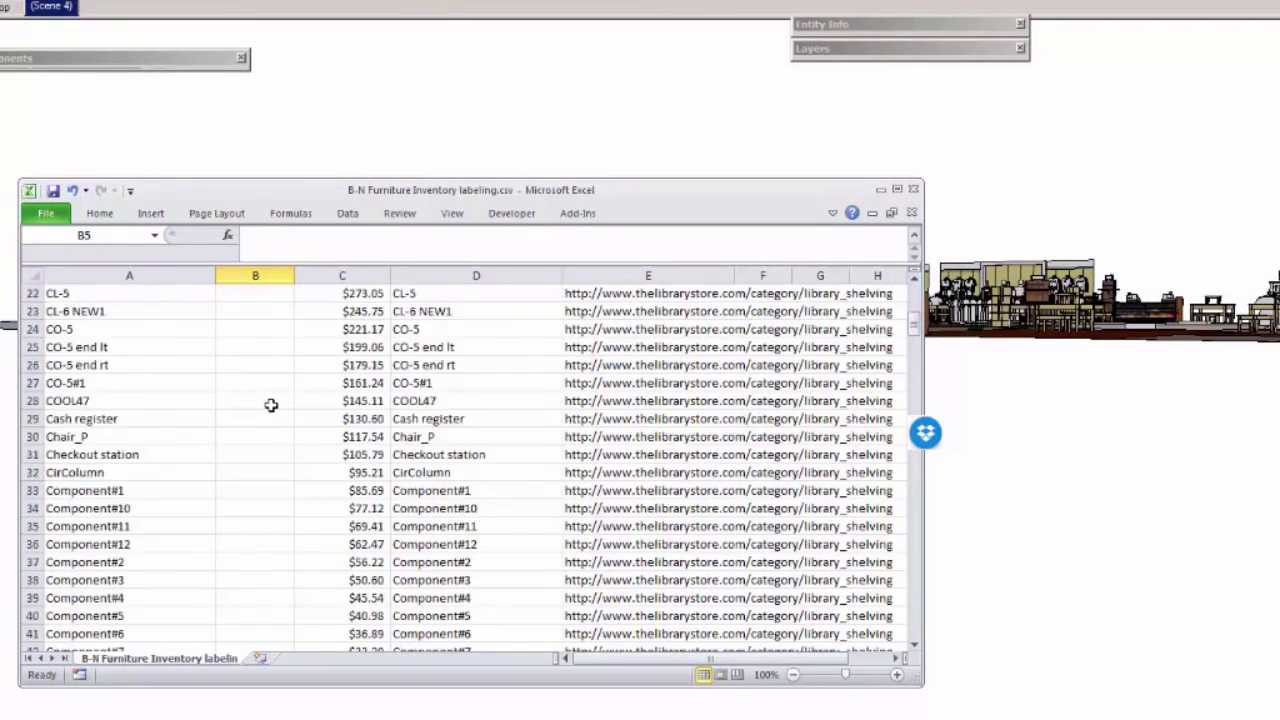
Step: Return to Scene 4 and start ln_file labeling from B-N Furniture Inventory labeling.csv
click(1032, 516)
click(66, 9)
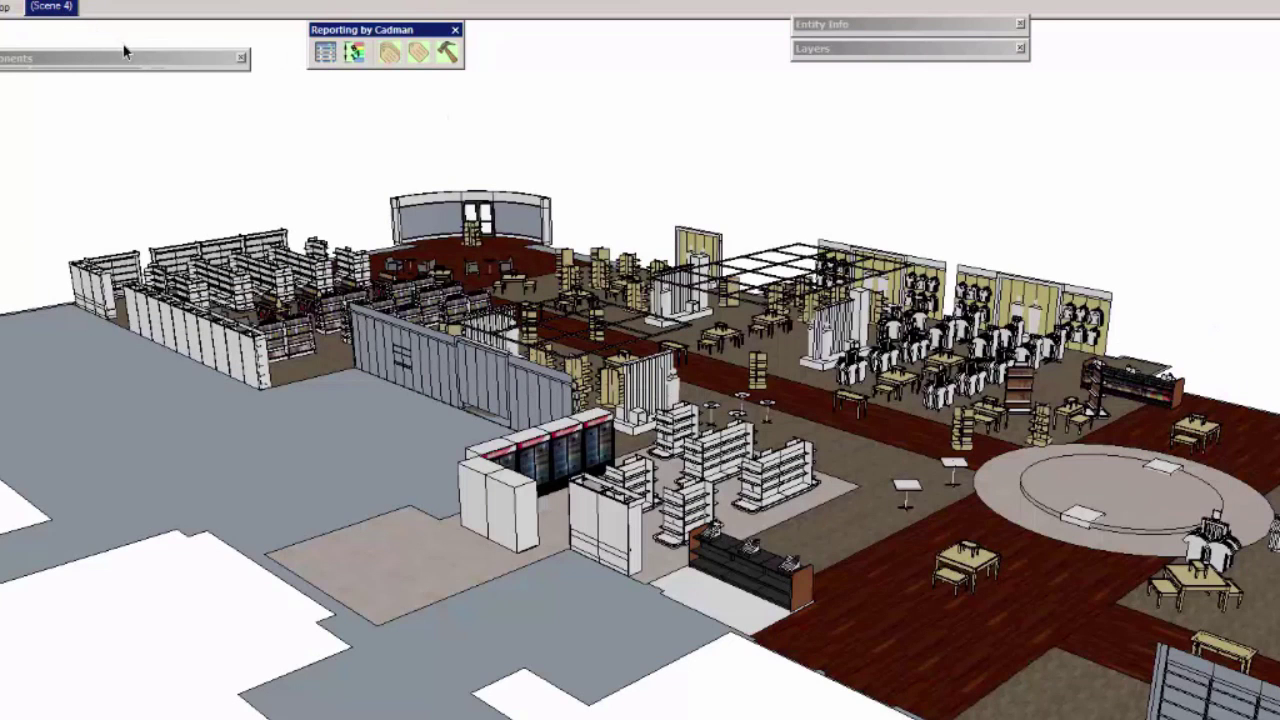
click(389, 52)
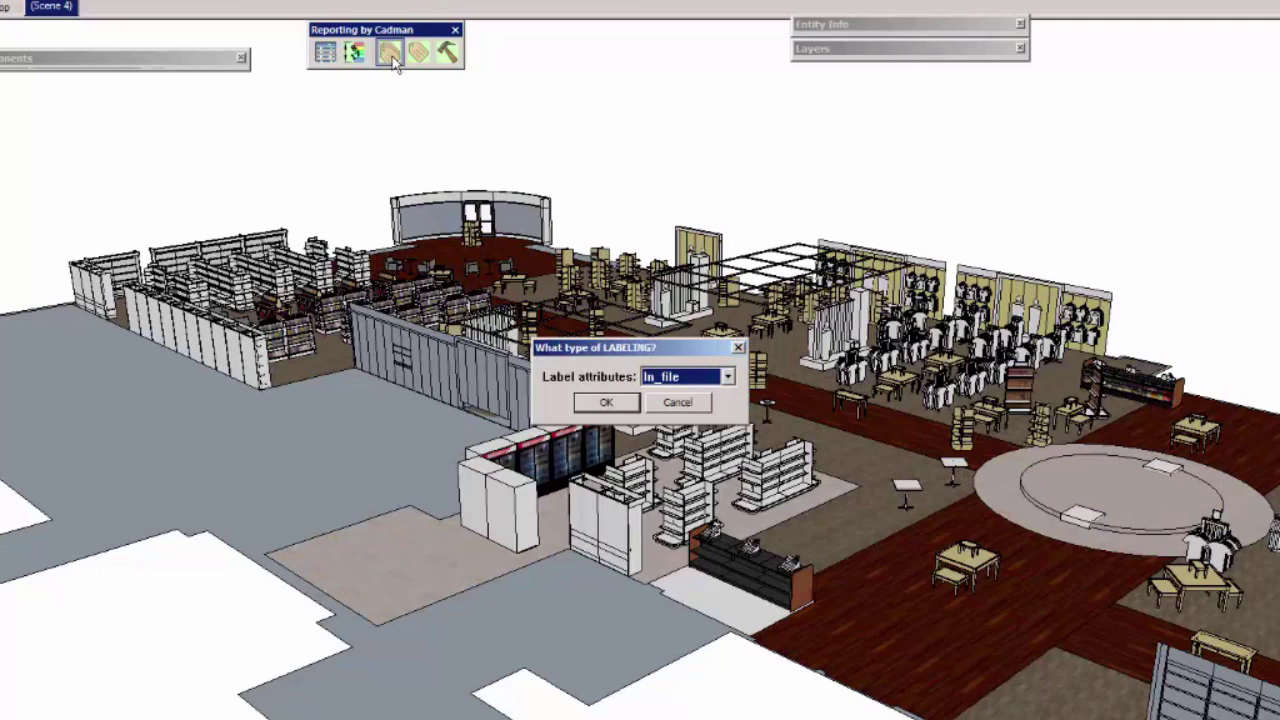
click(607, 402)
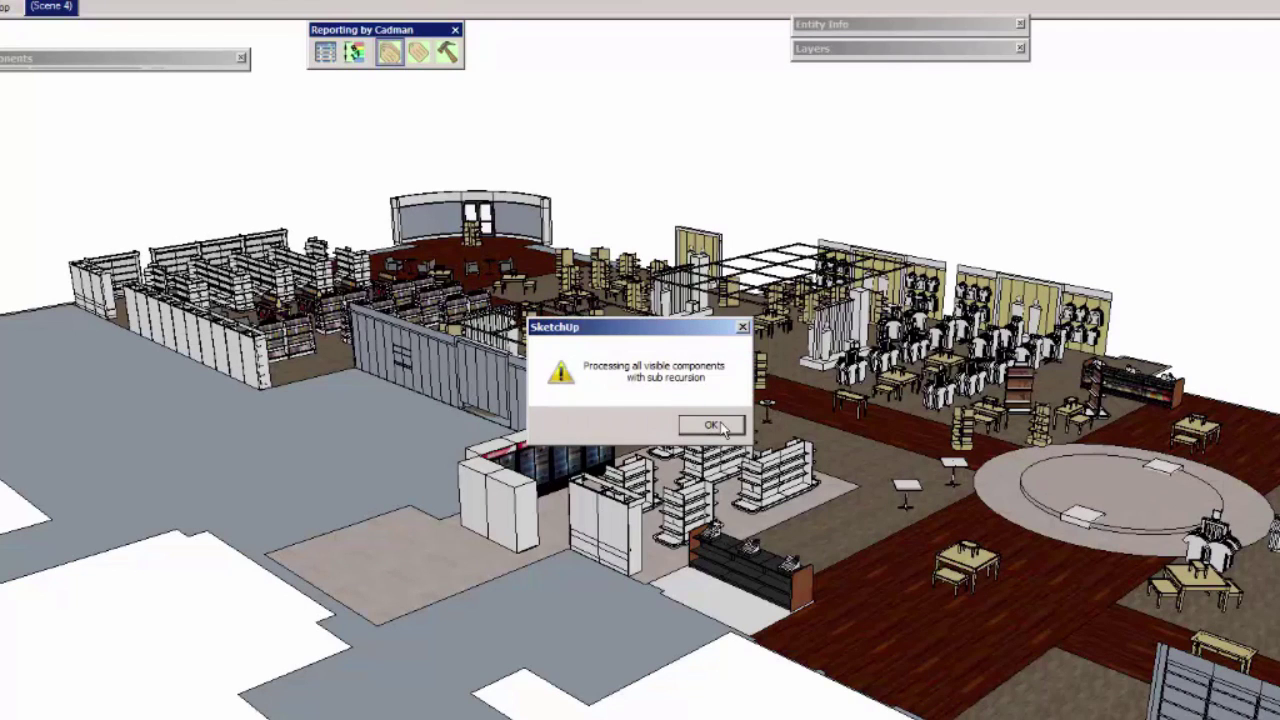
click(711, 425)
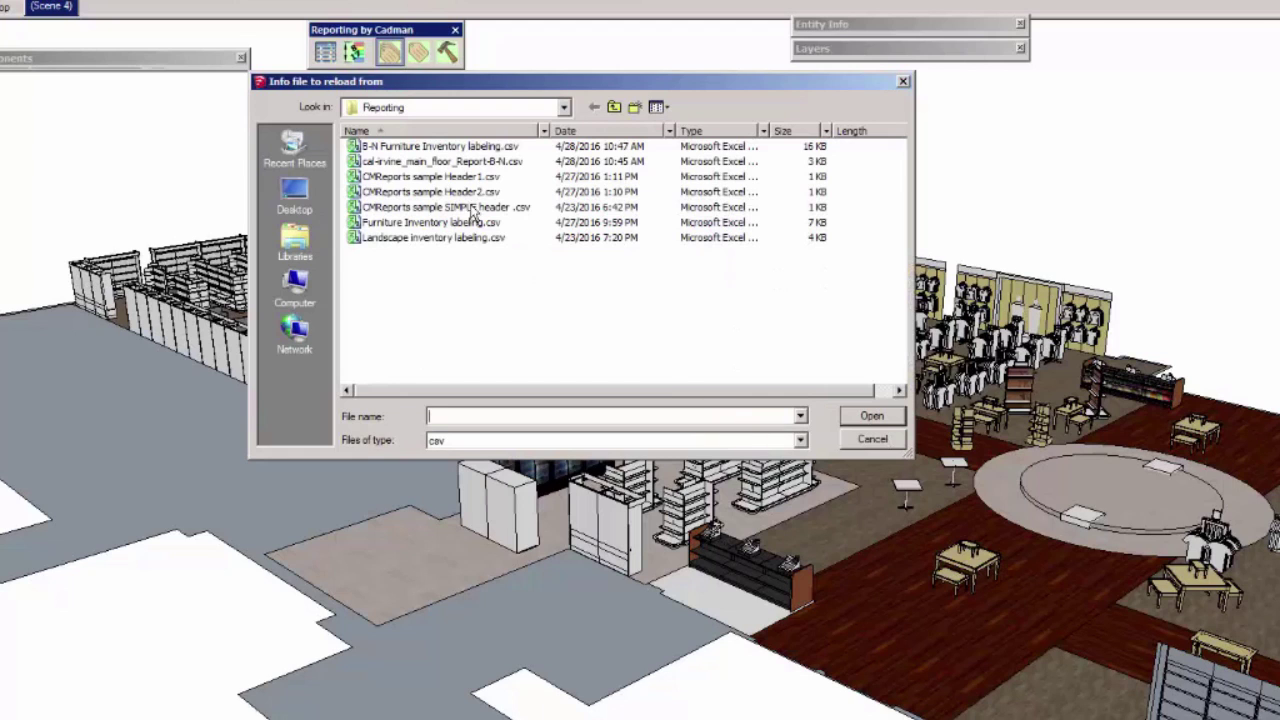
click(445, 148)
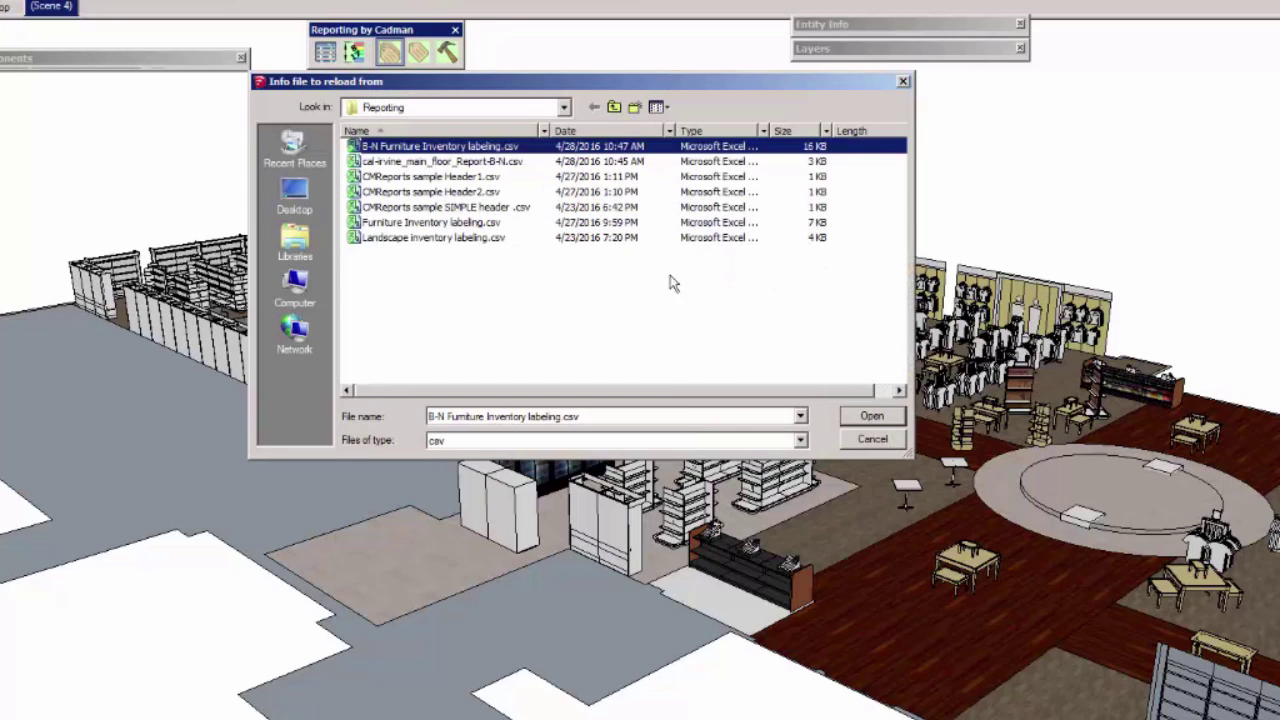
click(871, 417)
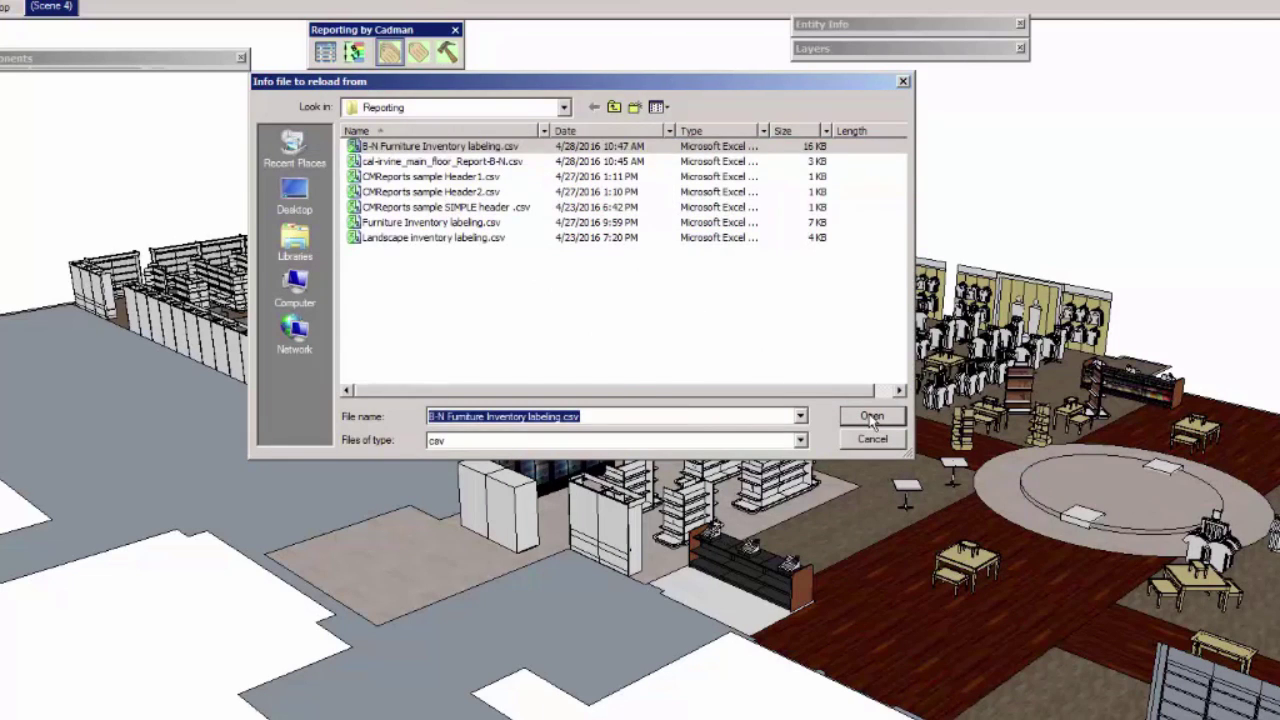
Step: Set dictionary B-N with overwrite Yes and run the labeling on 5179 components
drag(727, 377, 604, 373)
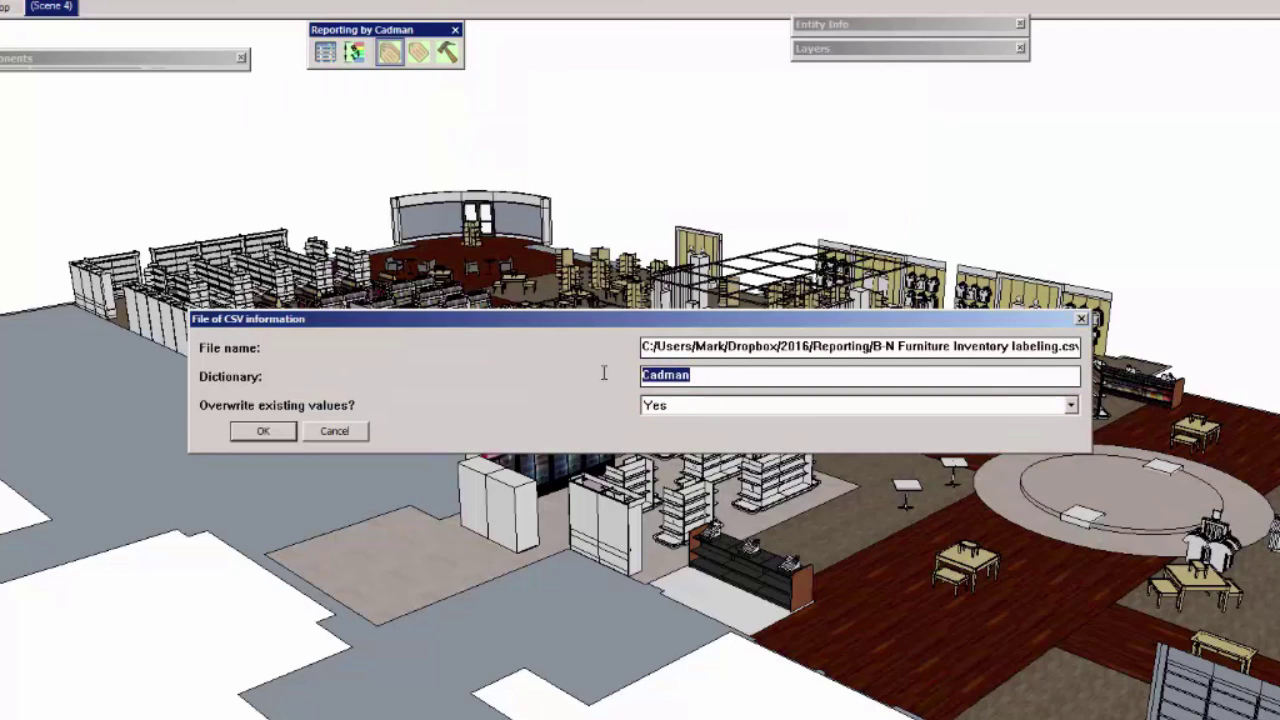
text(B-)
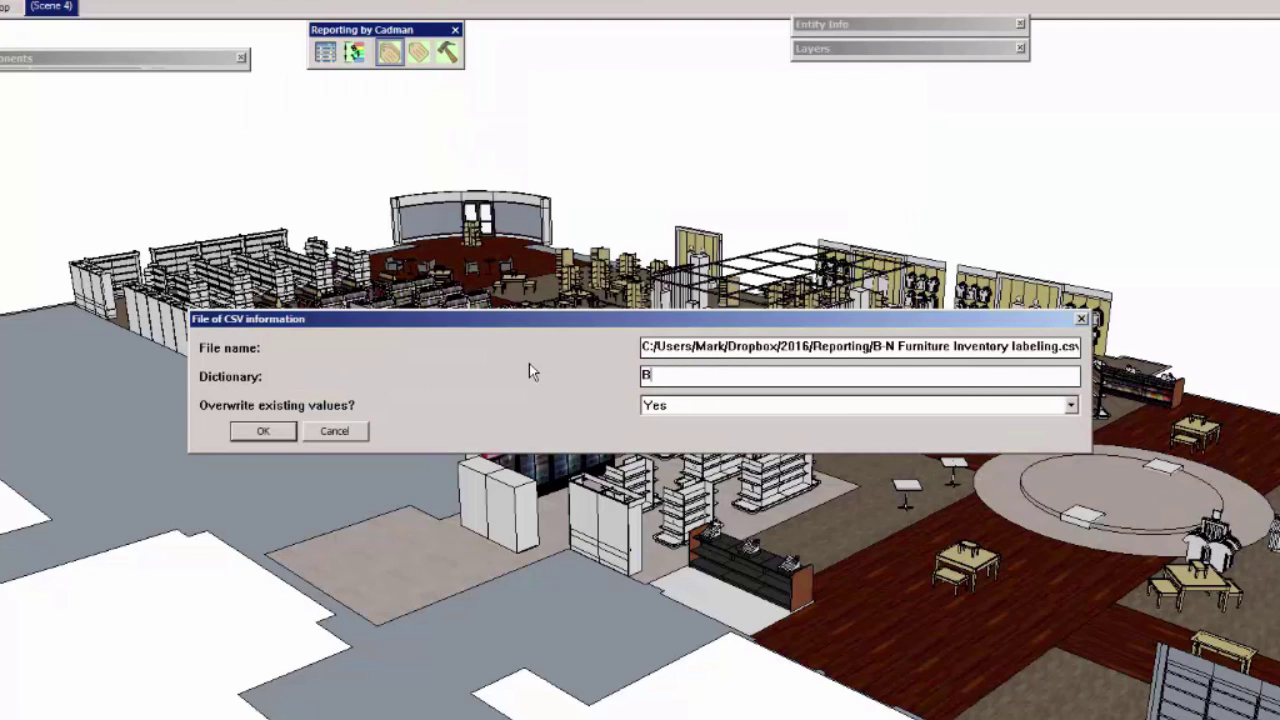
text(N)
click(702, 405)
click(702, 405)
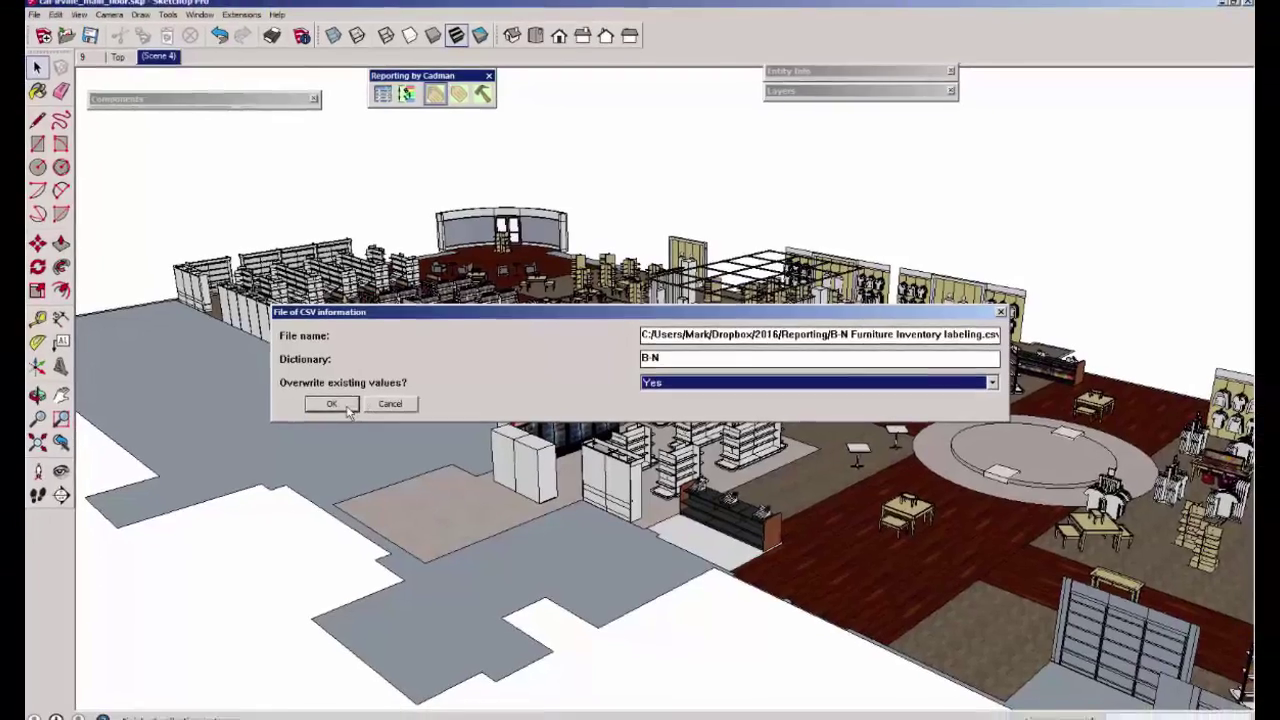
click(333, 404)
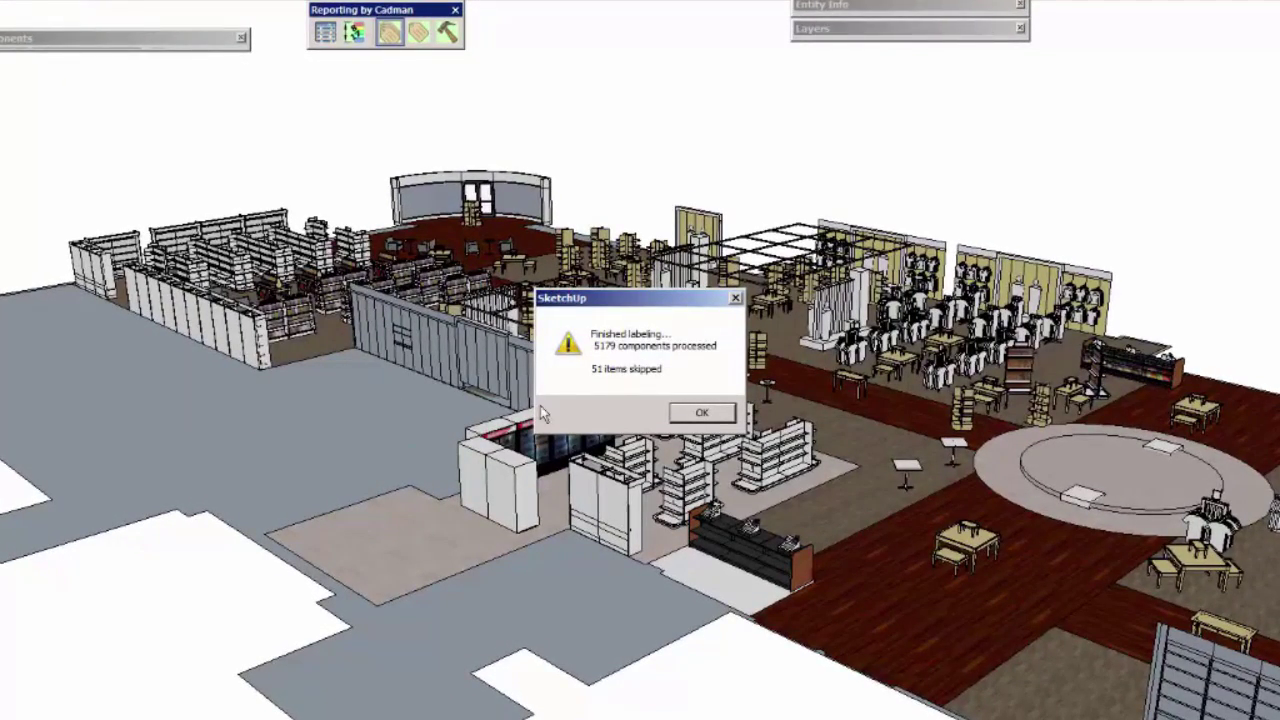
click(703, 413)
Step: Run the B-N library report, open cal-irvine_main_floor_Report-B-N.csv, and widen columns A–F
click(703, 413)
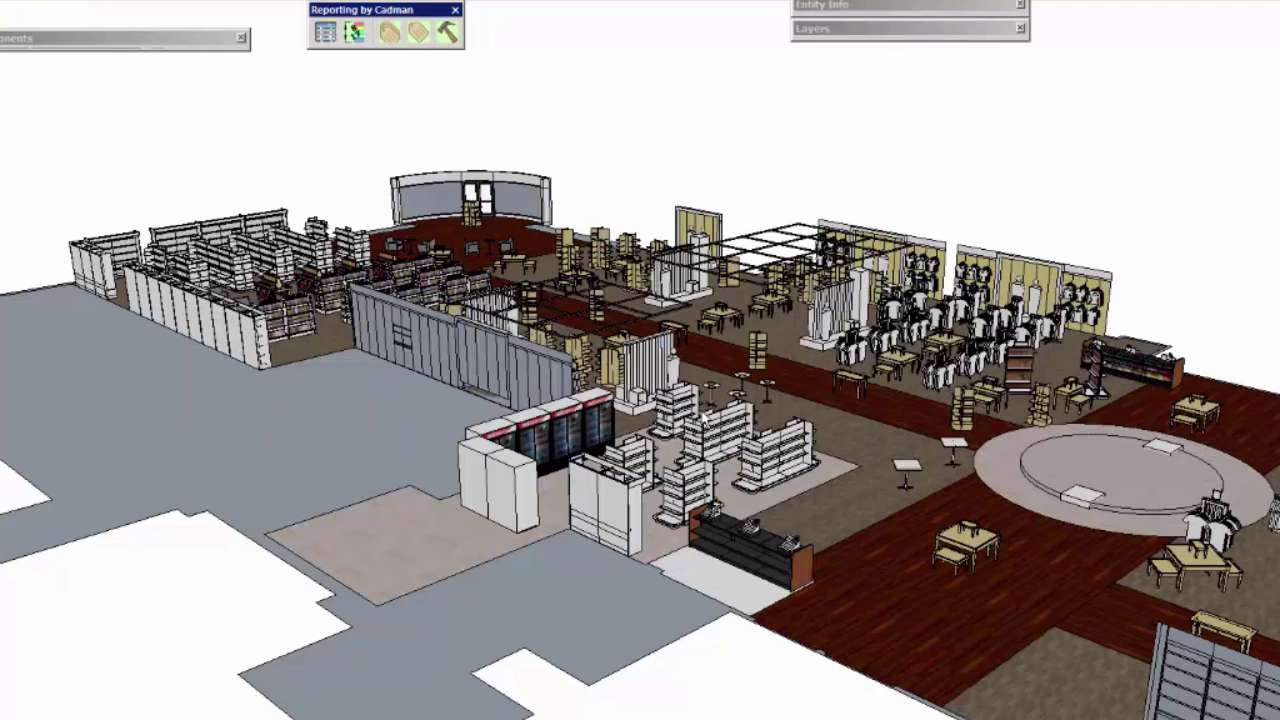
click(326, 34)
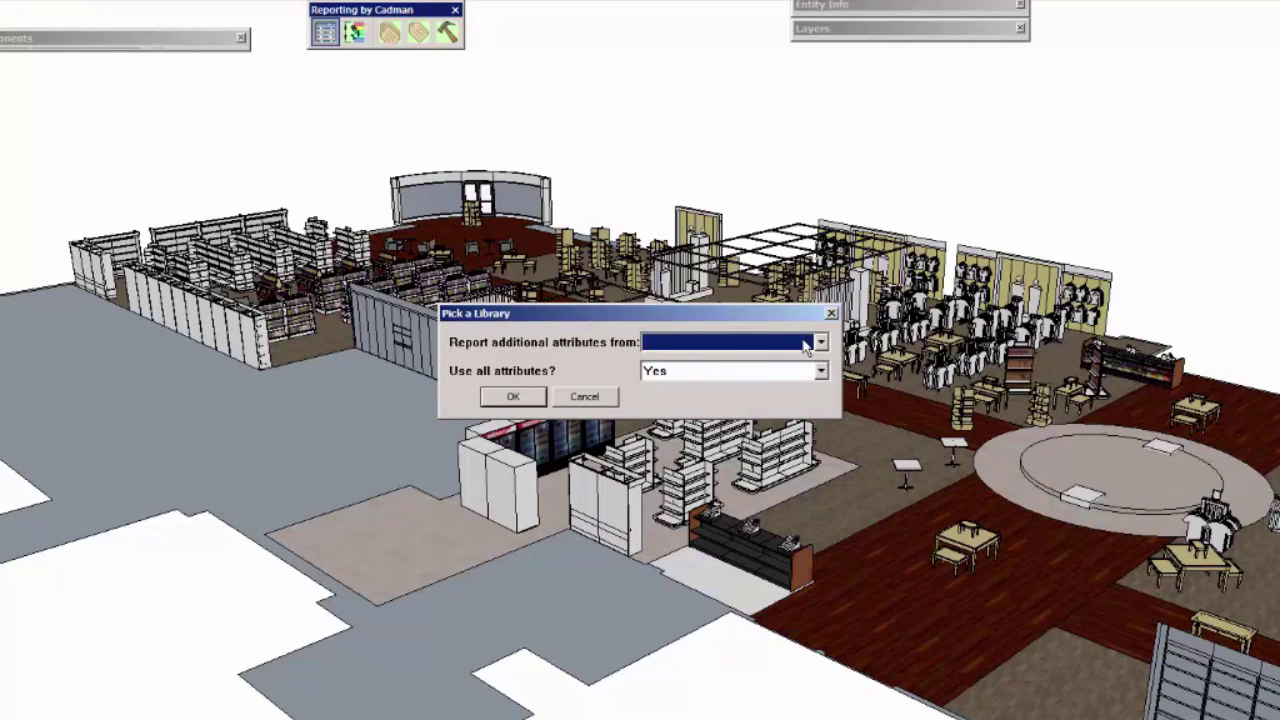
click(806, 343)
click(757, 437)
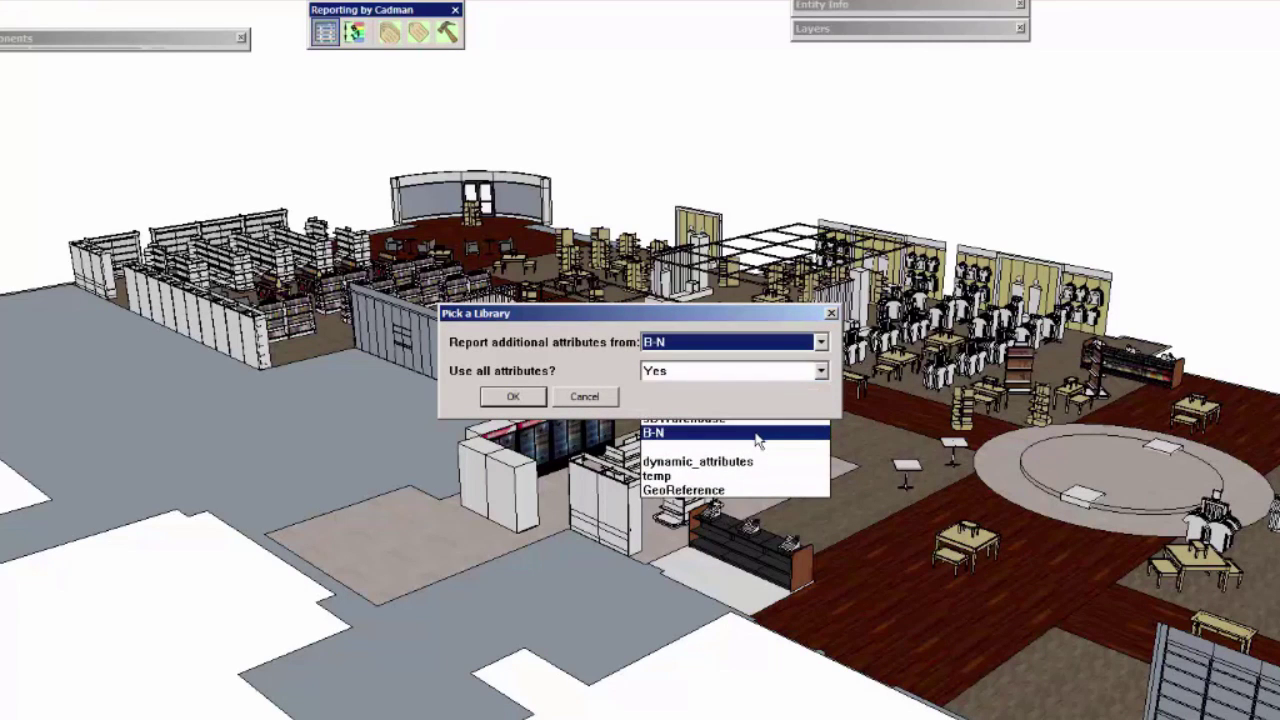
click(510, 398)
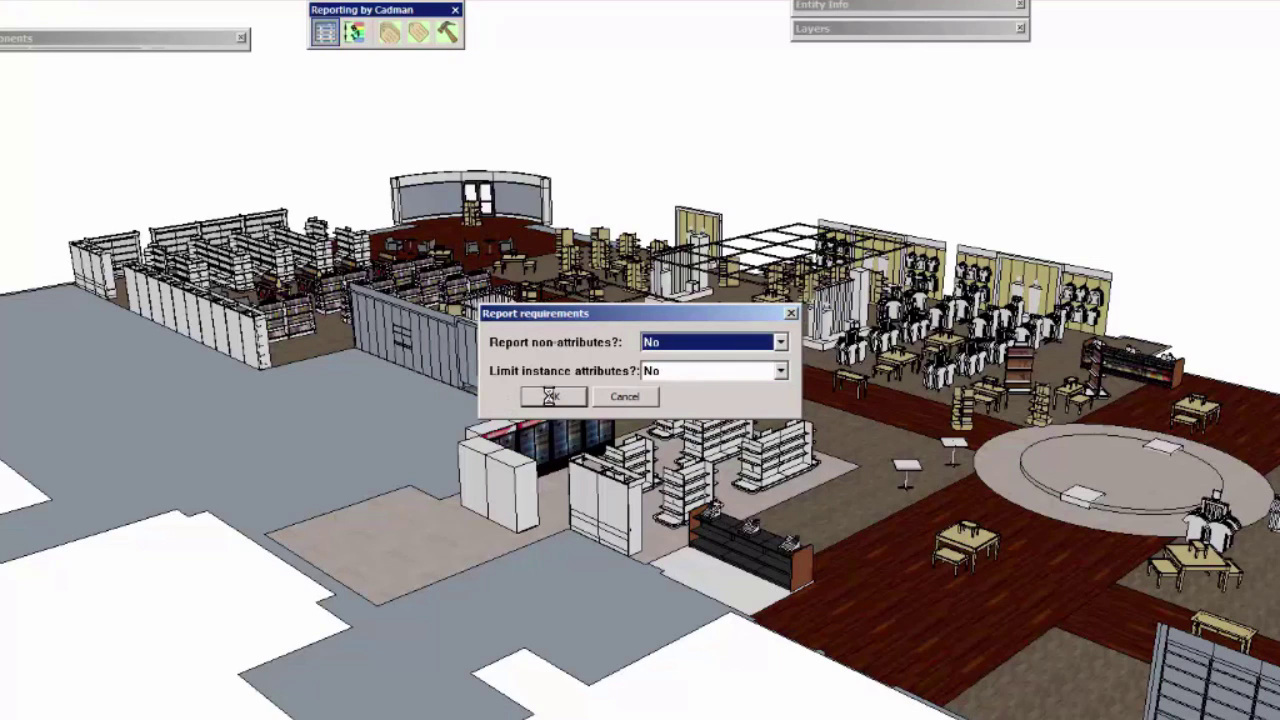
click(552, 398)
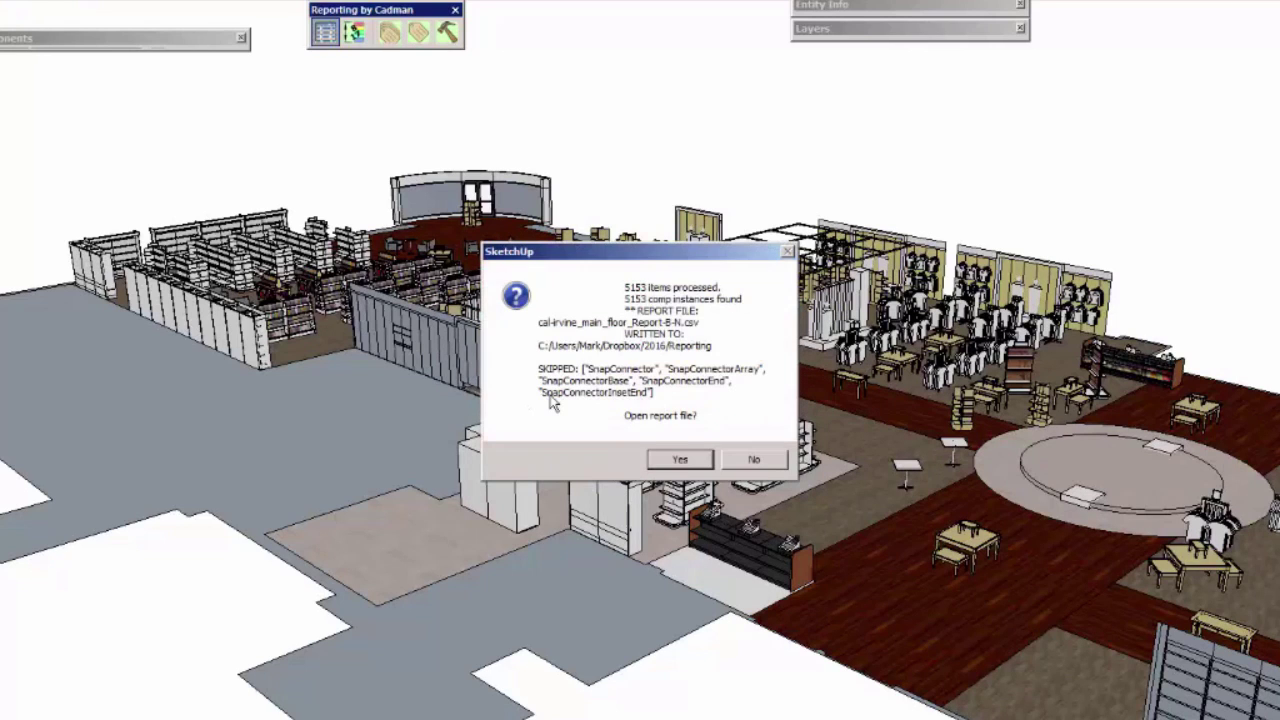
click(682, 461)
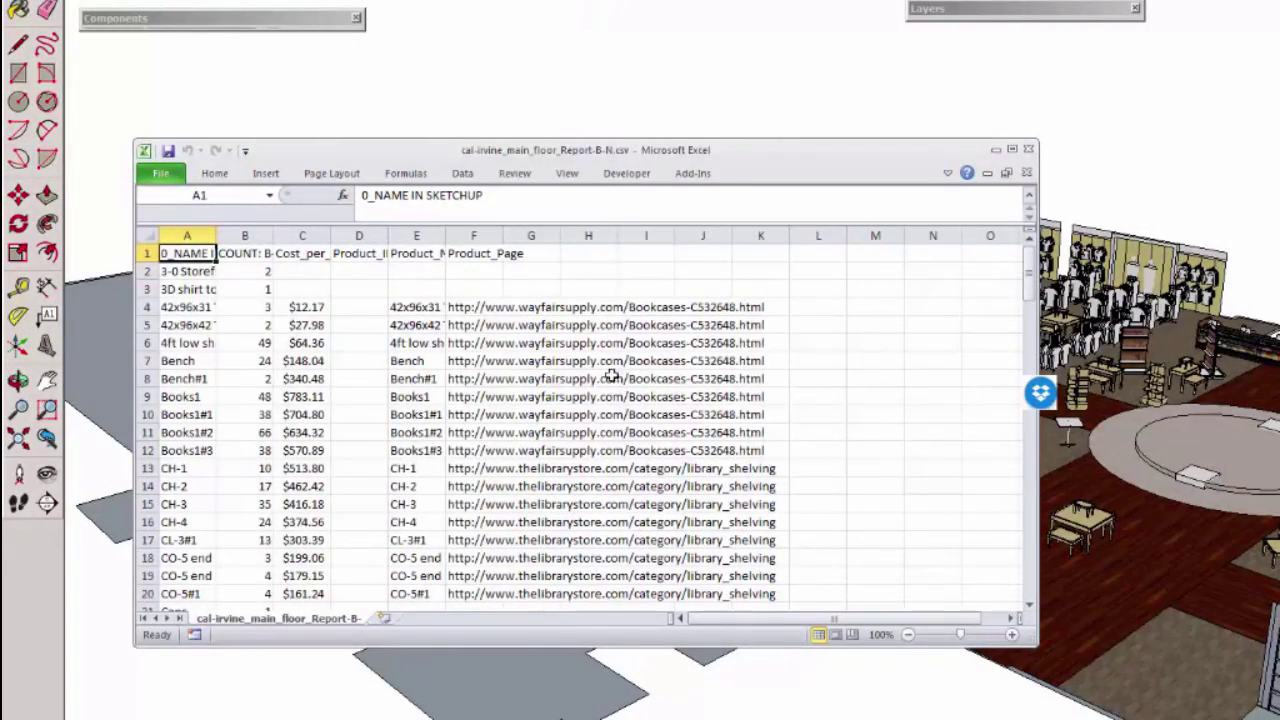
drag(187, 235, 390, 235)
Step: Narrow column B and insert a blank column at D
click(445, 252)
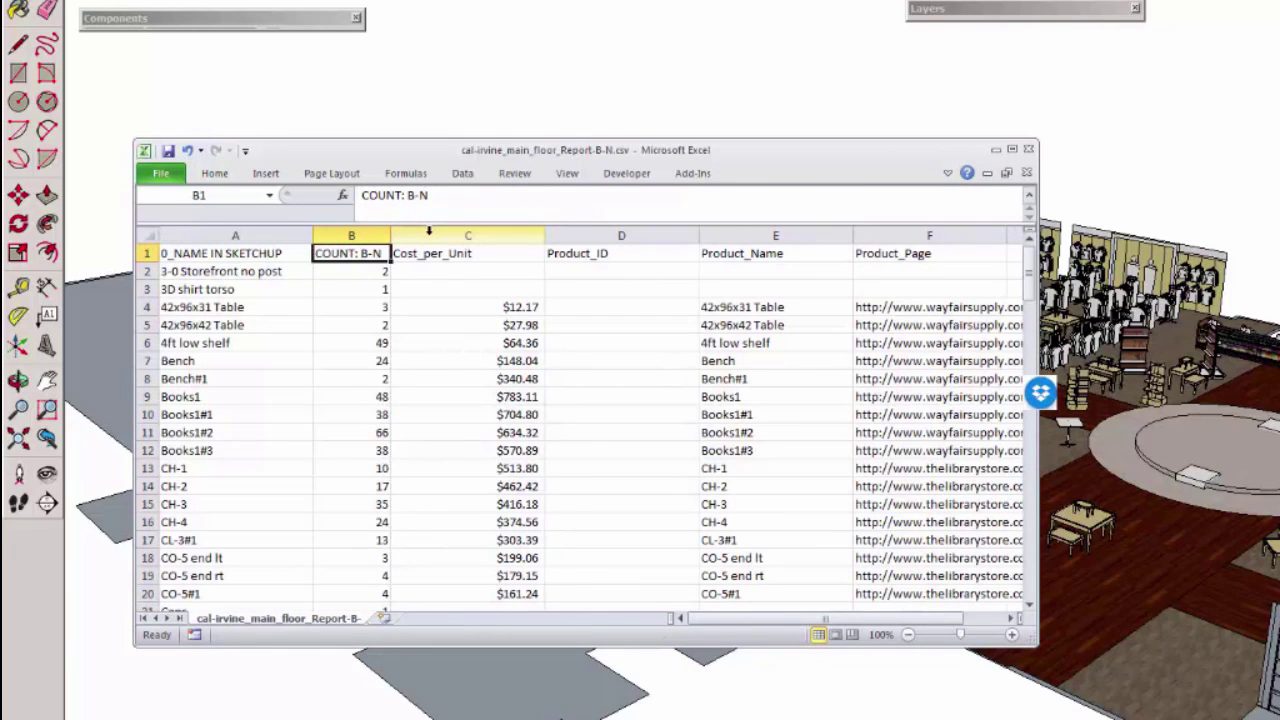
right_click(595, 236)
click(636, 352)
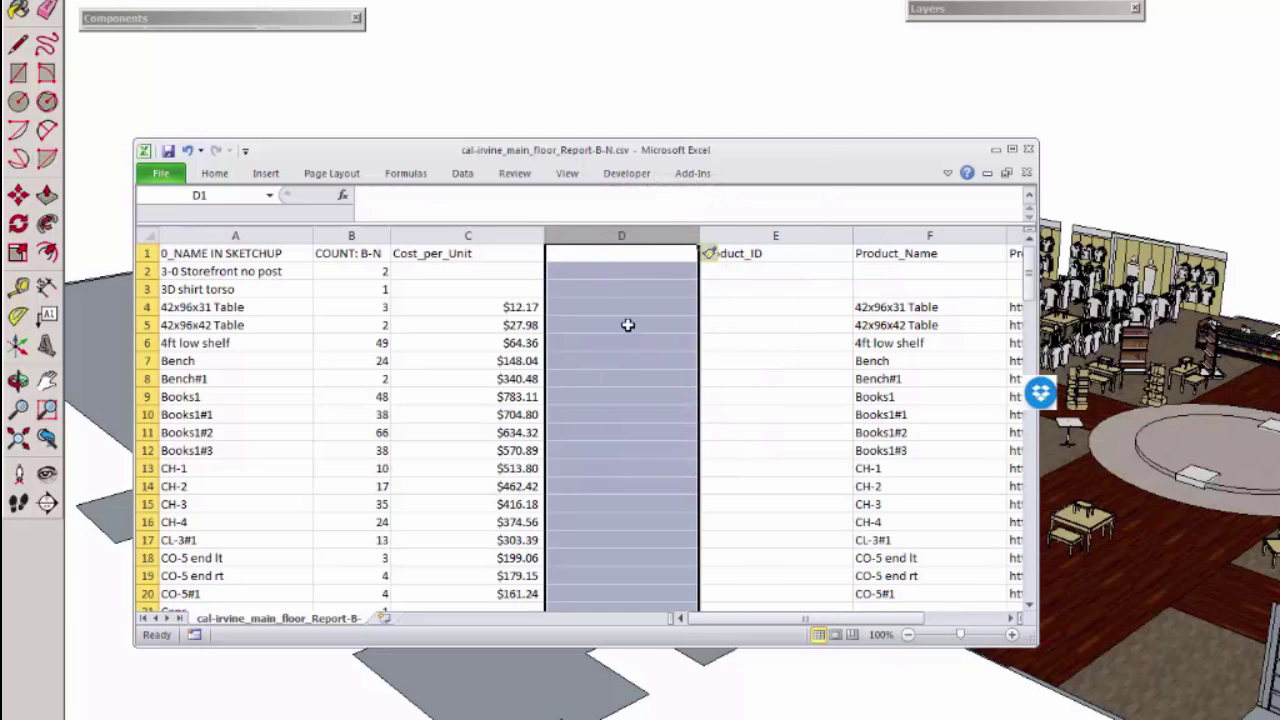
Step: Enter =C4*B4 in D4 and fill it down column D
click(580, 307)
text(=)
click(512, 306)
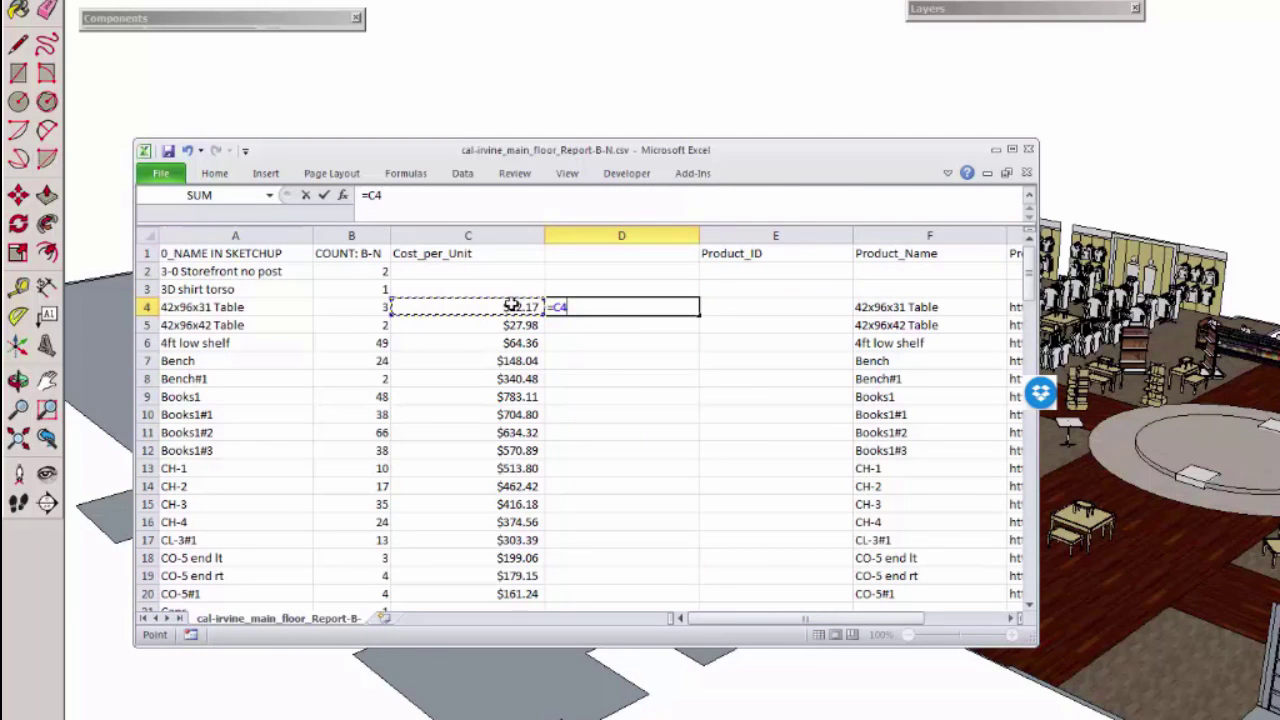
text(*)
click(360, 306)
key(Return)
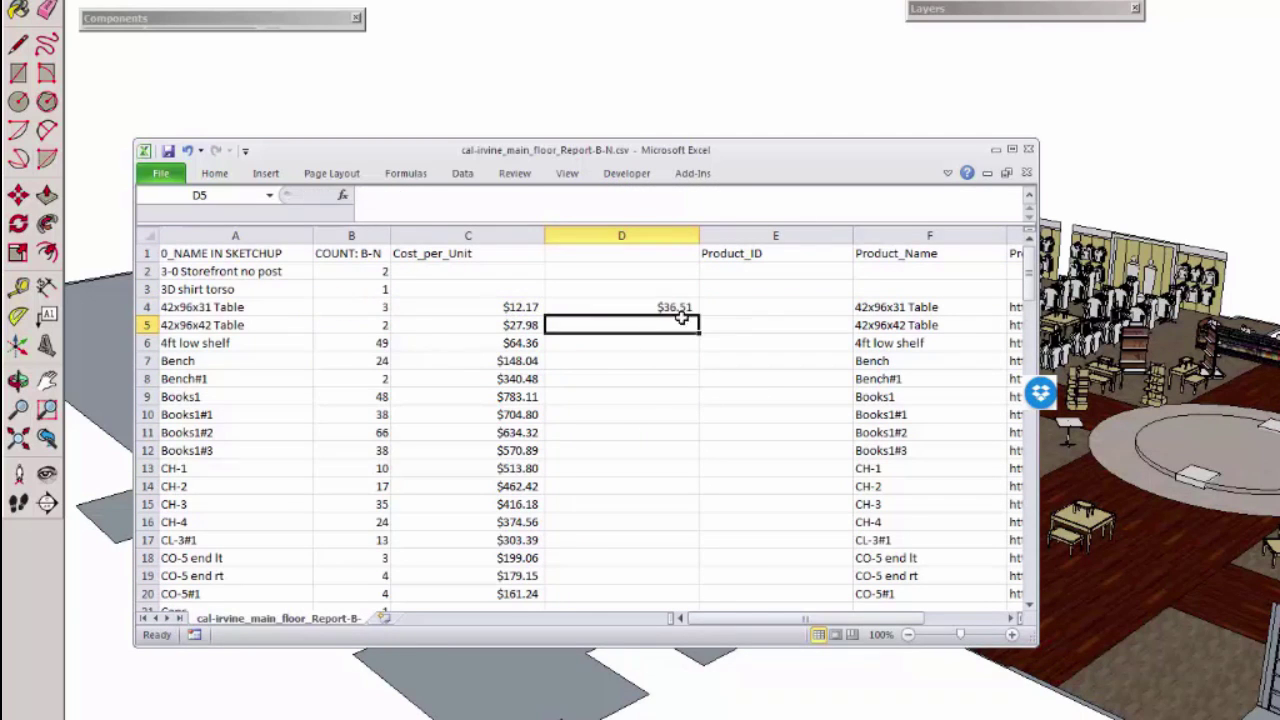
click(685, 310)
double_click(698, 316)
scroll(625, 431, down, 2)
scroll(625, 431, down, 20)
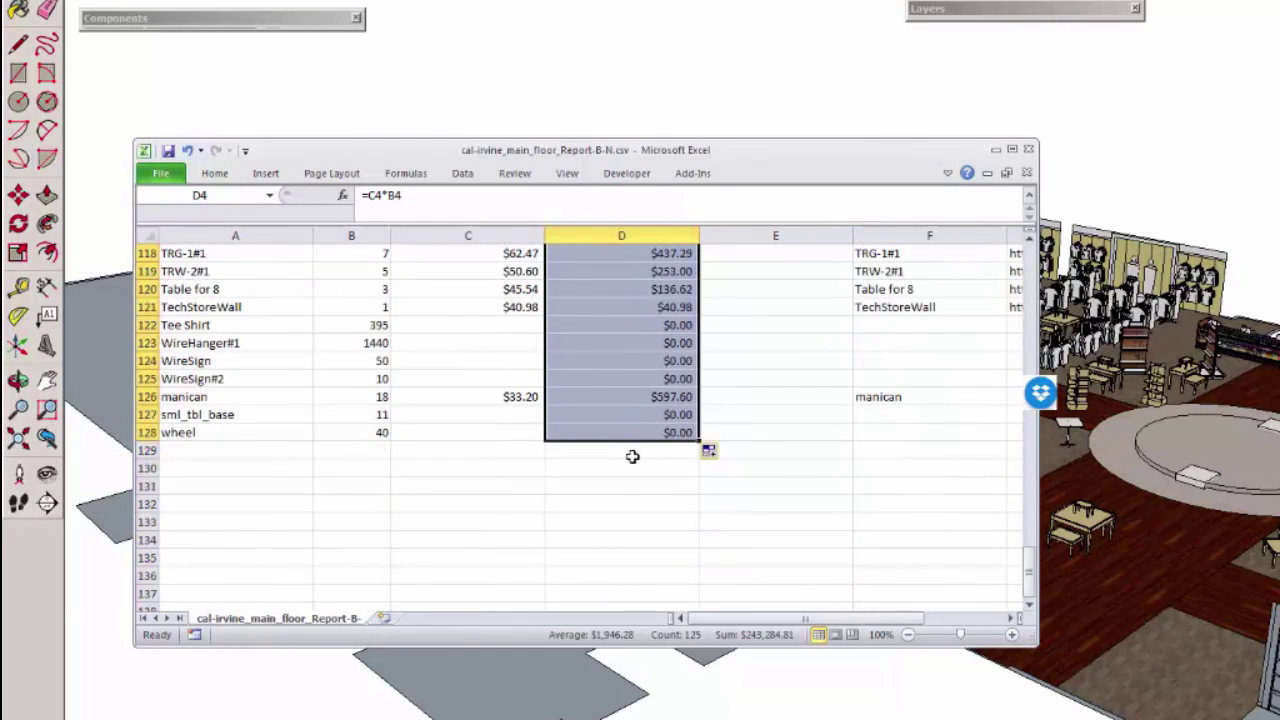
Step: AutoSum column D into D130 for a $243,284.81 grand total
click(630, 465)
click(214, 173)
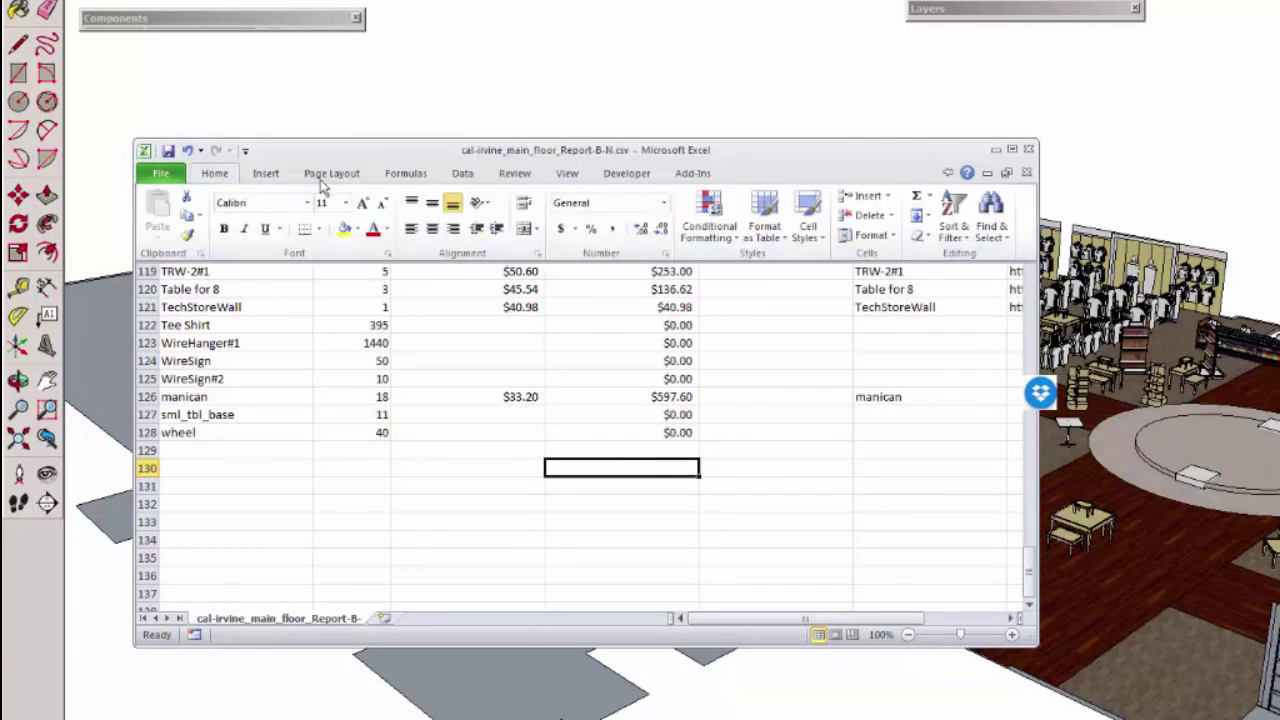
click(916, 196)
key(Return)
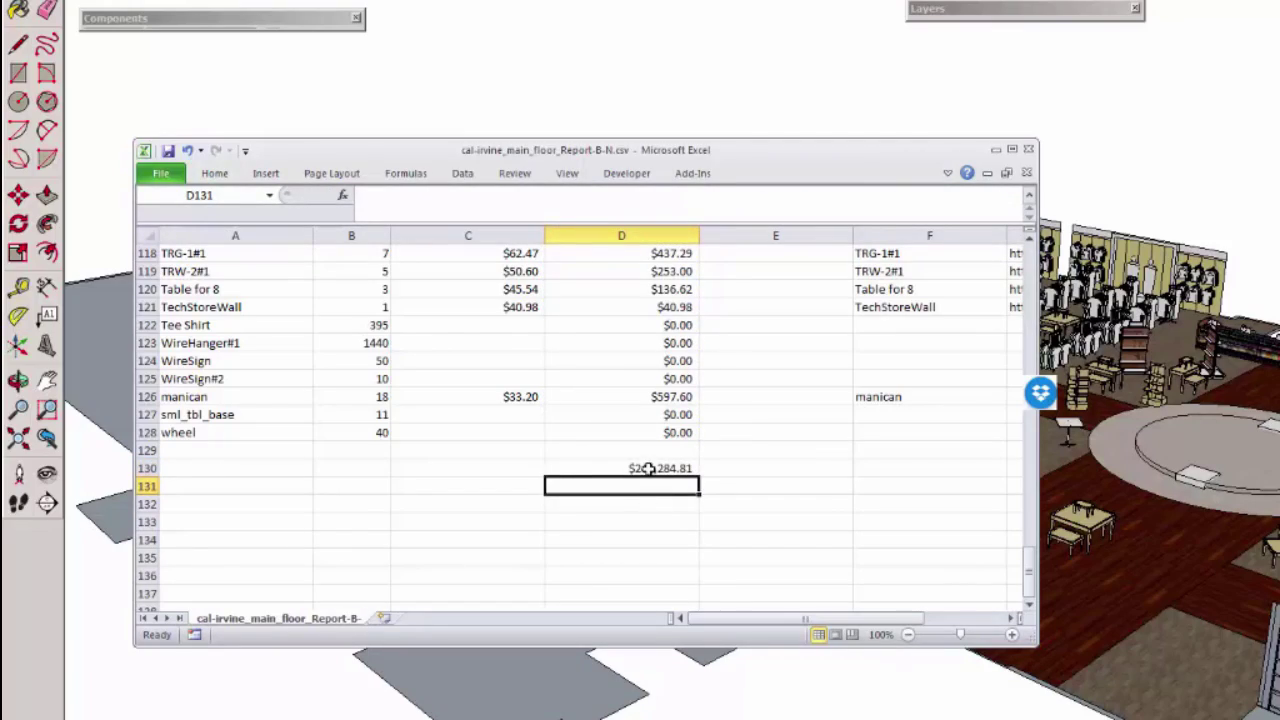
click(654, 468)
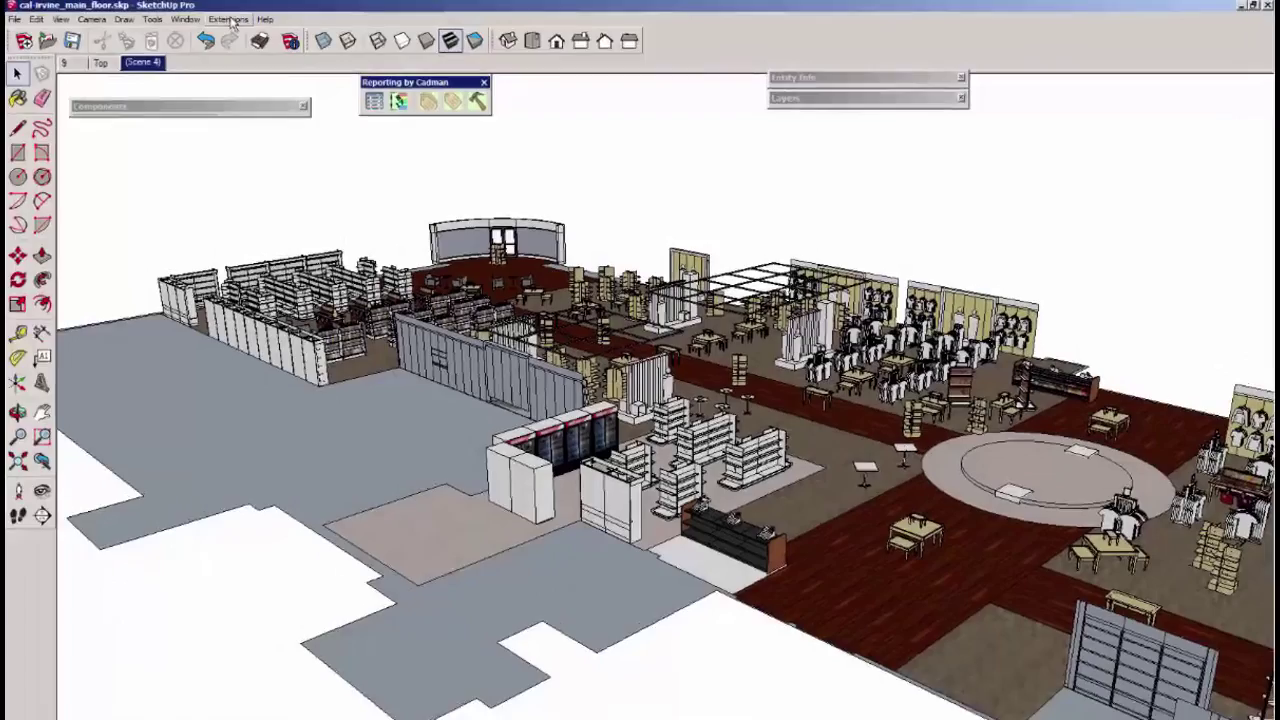
Step: Start Remove all Attributes using in_file with B-N Furniture Inventory labeling.csv
click(228, 20)
mouse_move(190, 33)
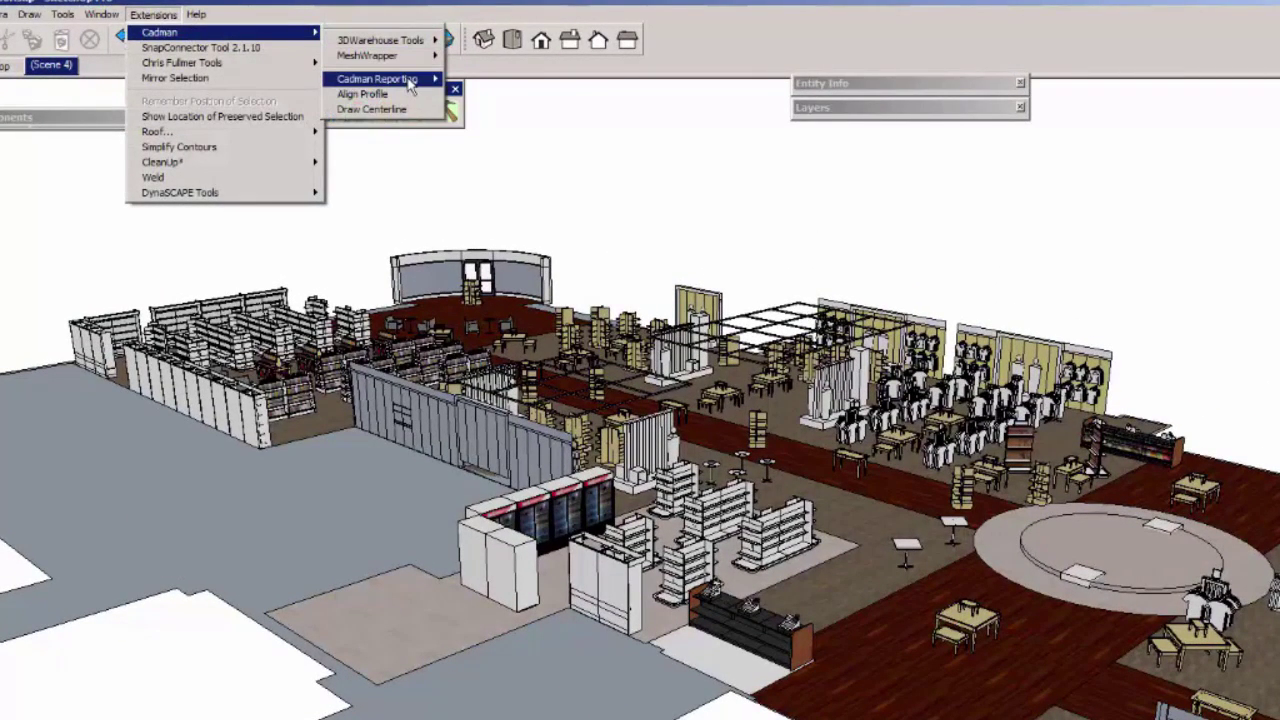
mouse_move(430, 87)
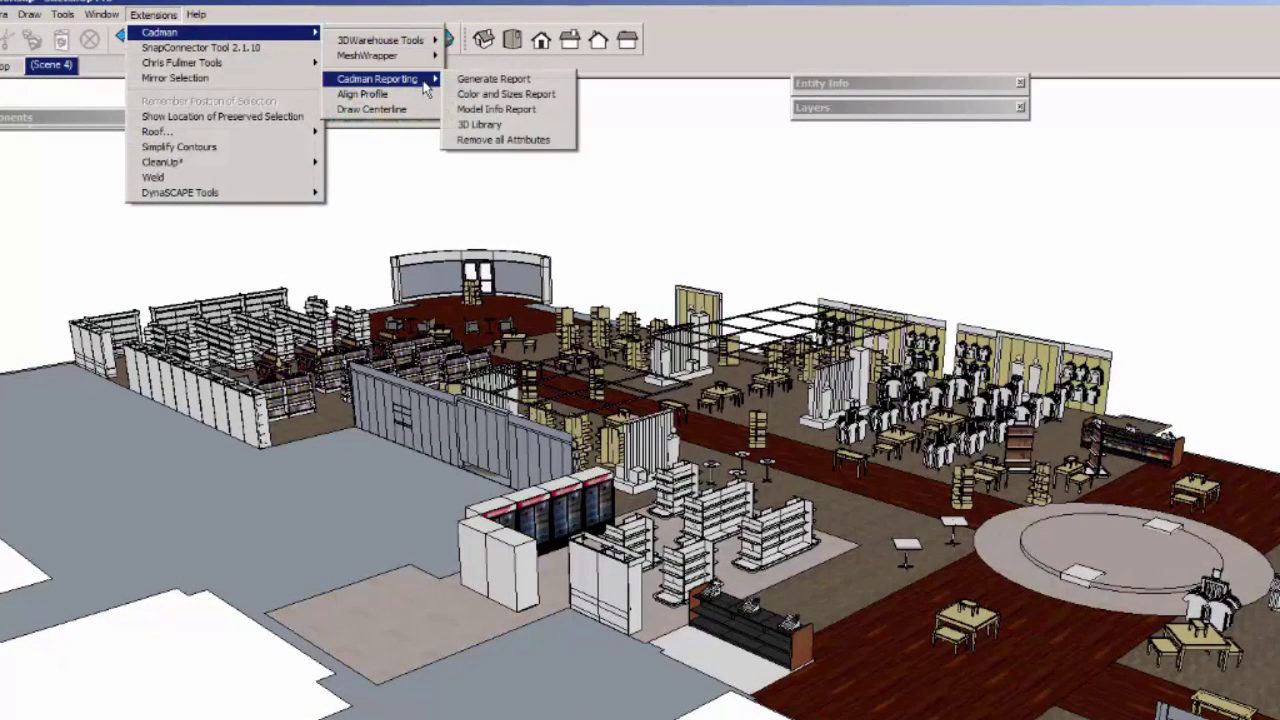
click(563, 142)
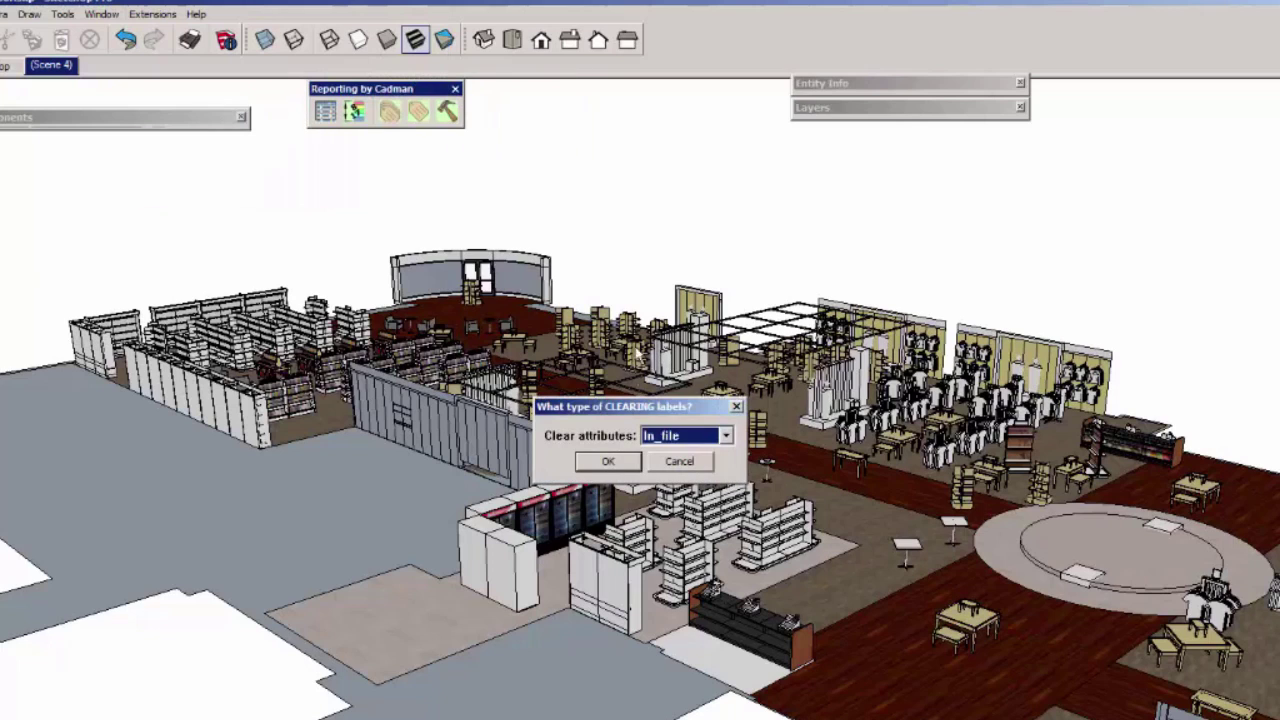
click(607, 461)
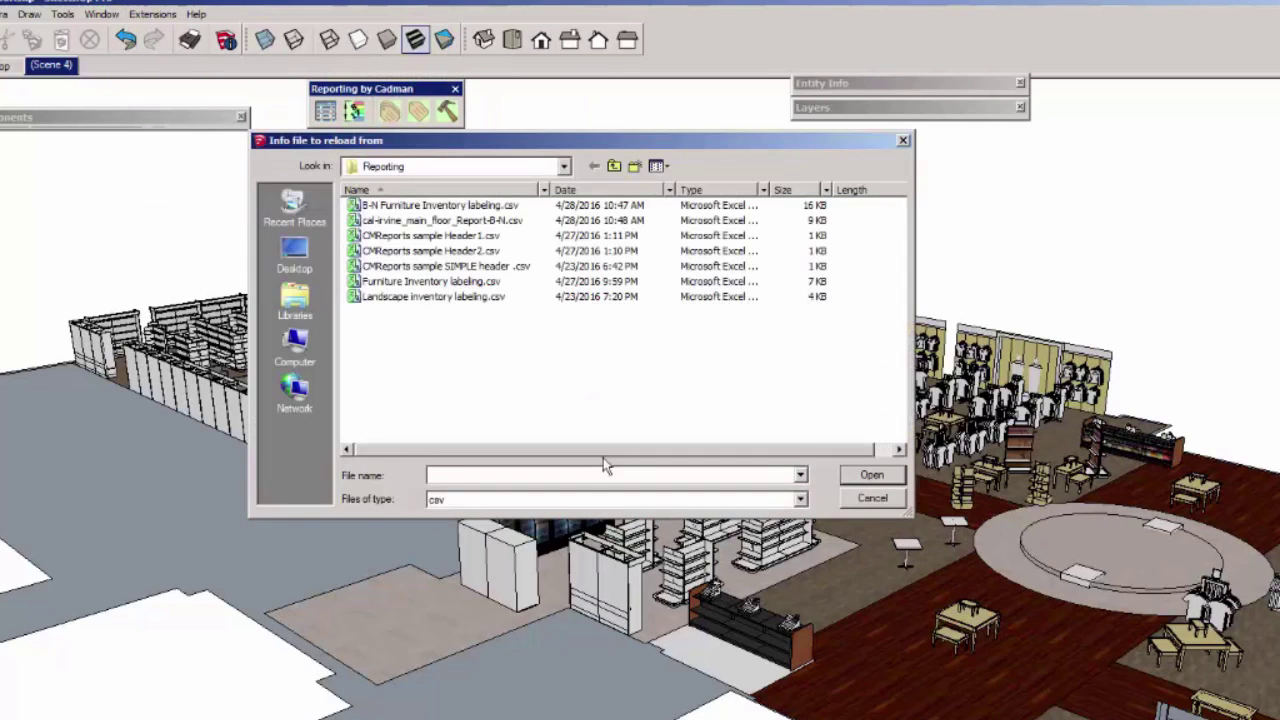
double_click(408, 207)
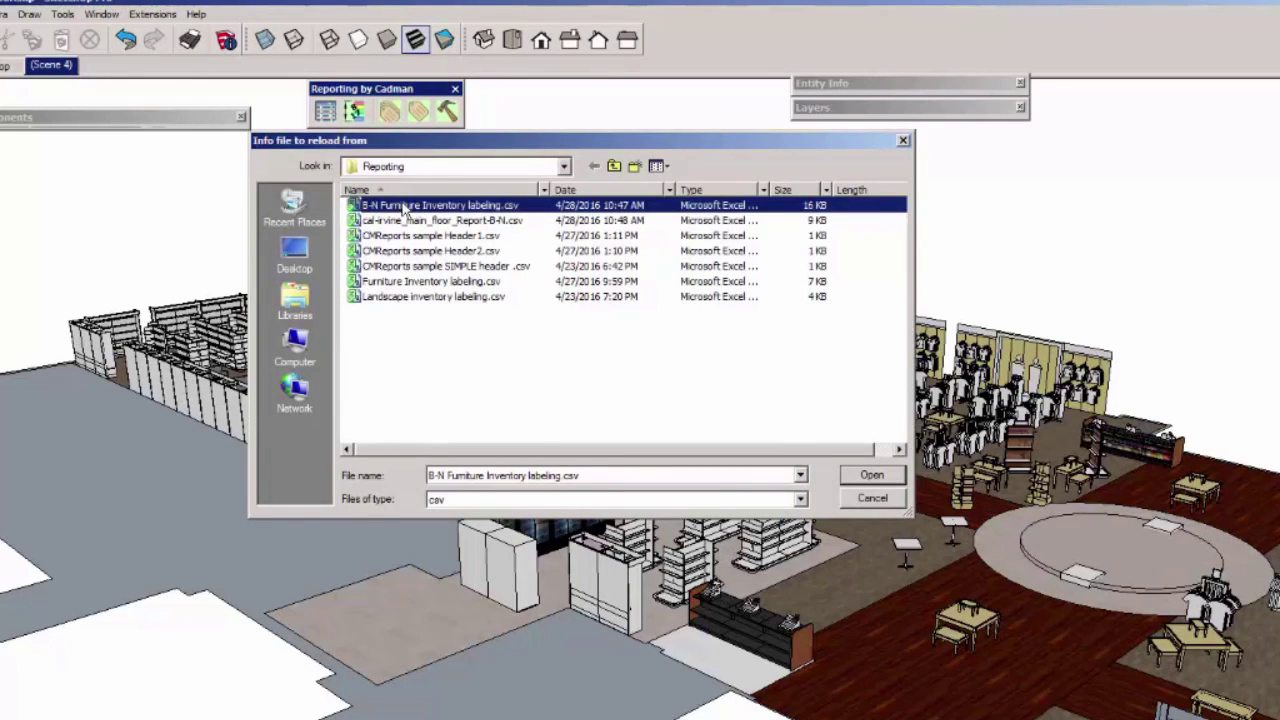
Step: Set dictionary B-N with Remove completely Yes and confirm the removal
drag(707, 432, 503, 431)
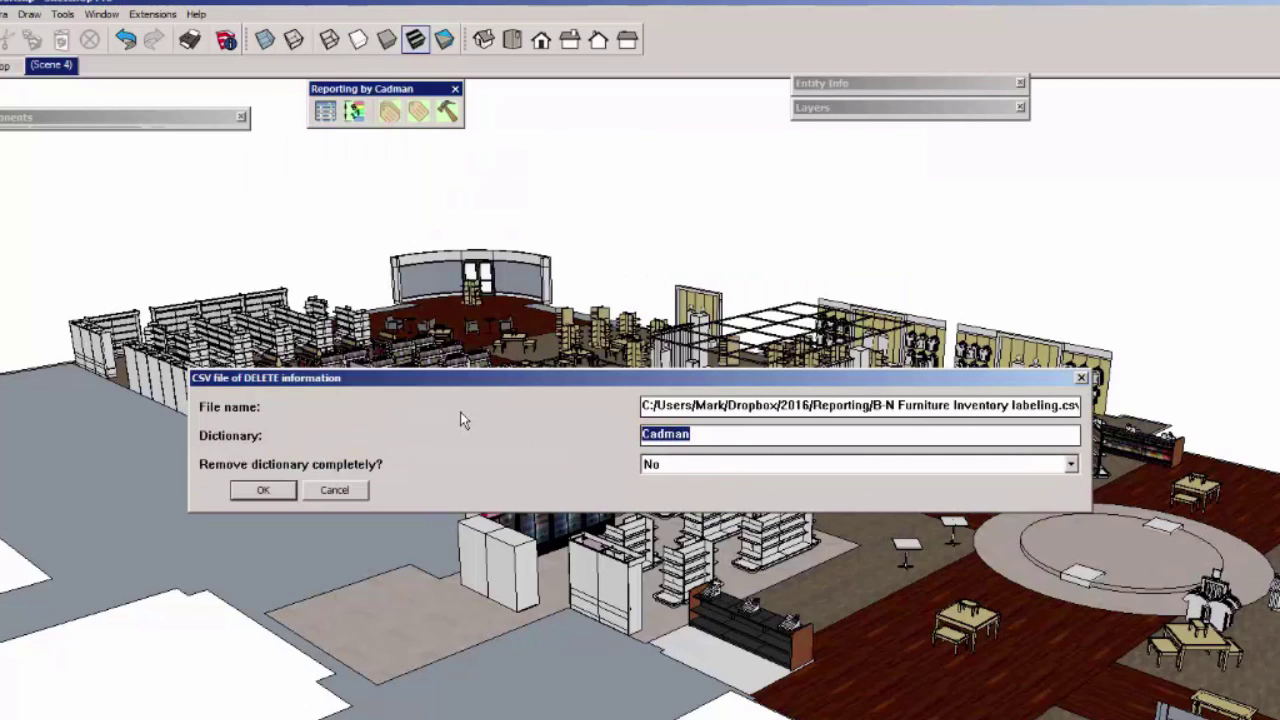
text(B-N)
click(677, 466)
click(675, 487)
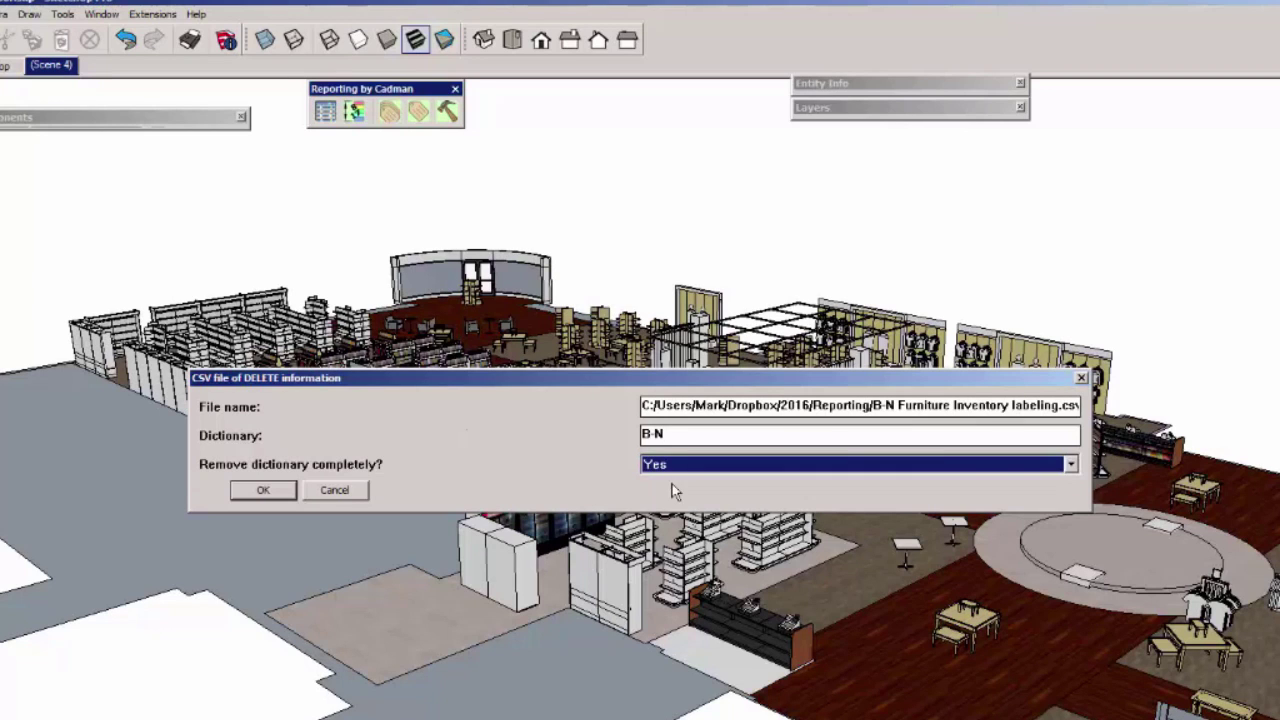
click(266, 490)
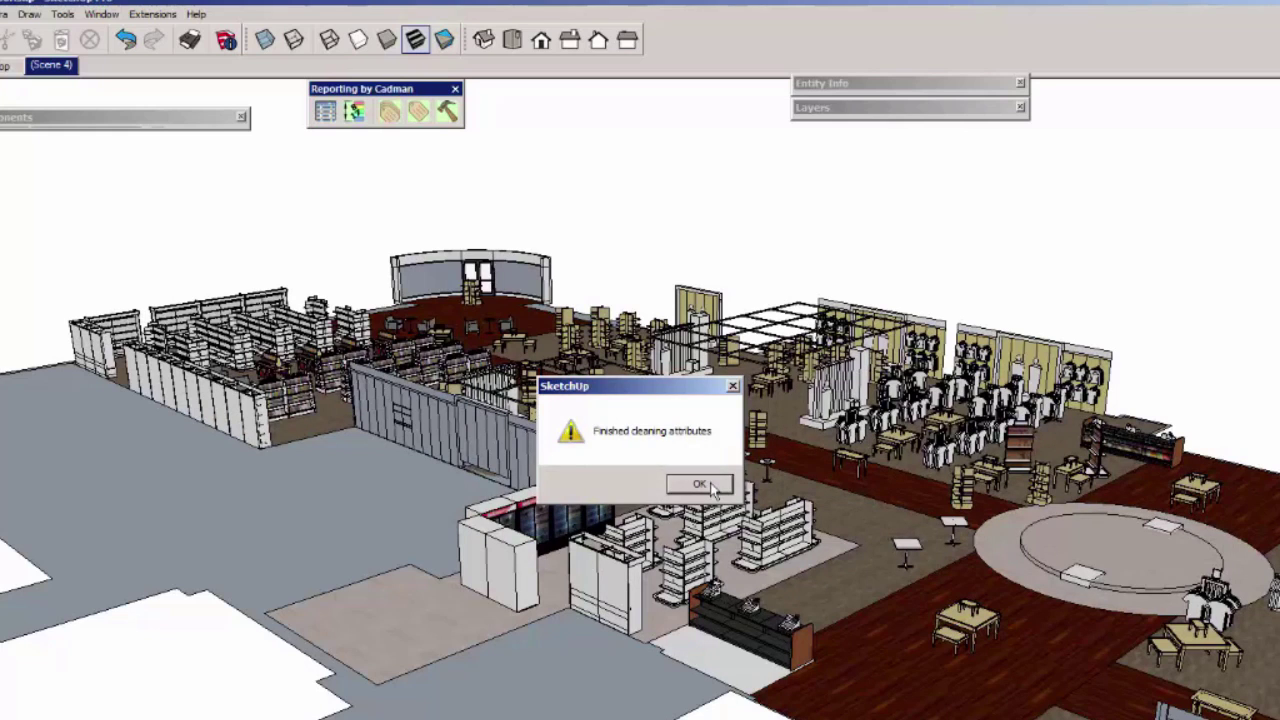
Step: Rerun the B-N library report, open the header-only result, and return to the model
click(700, 484)
click(325, 111)
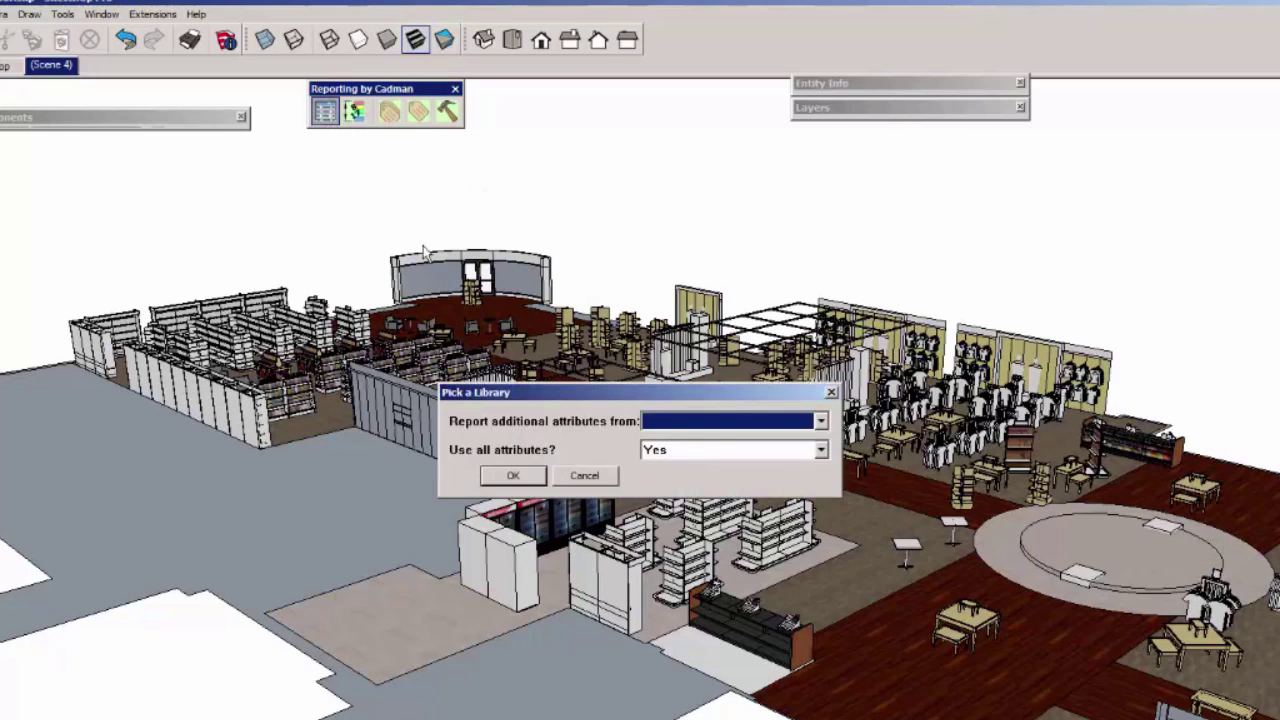
click(650, 421)
click(653, 554)
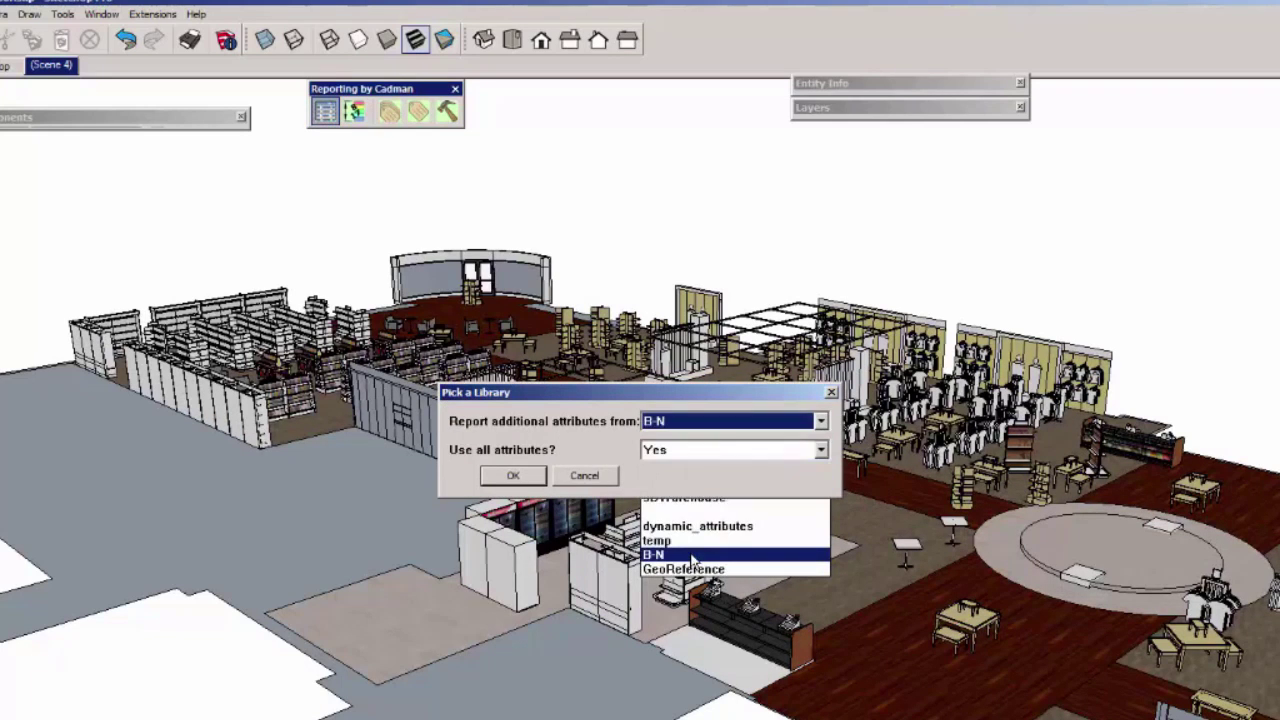
click(513, 475)
click(566, 480)
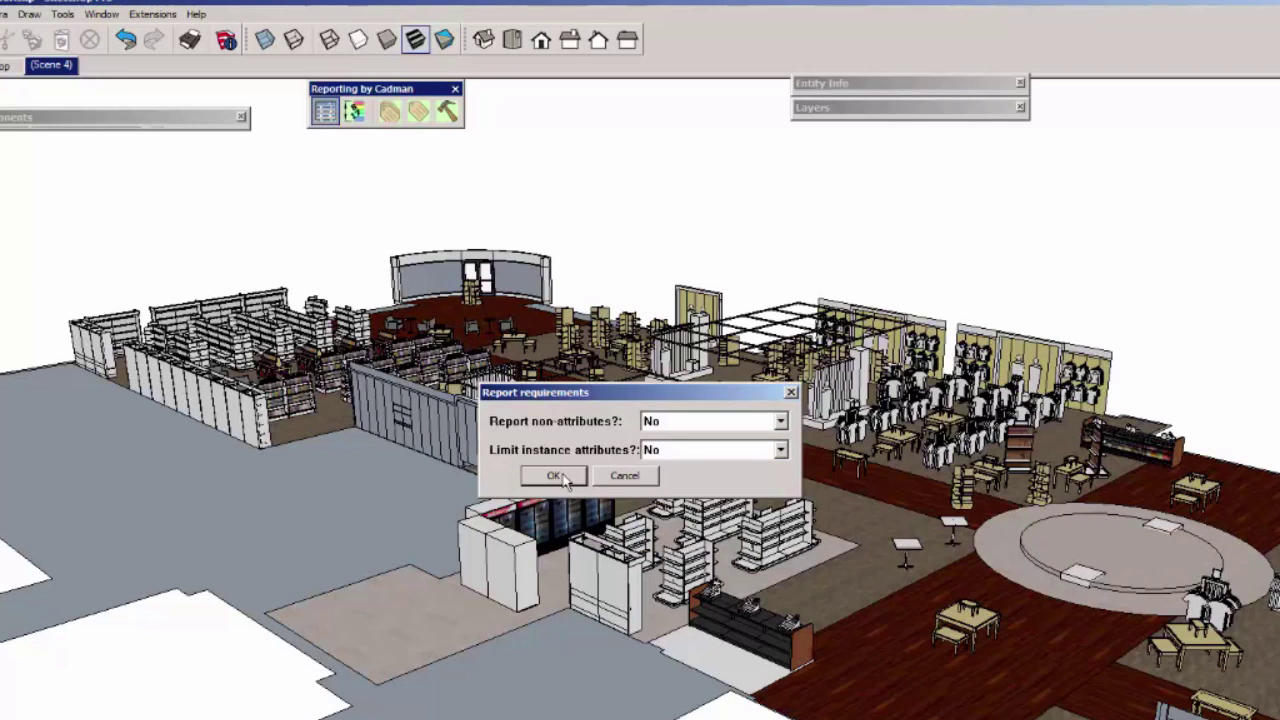
click(686, 538)
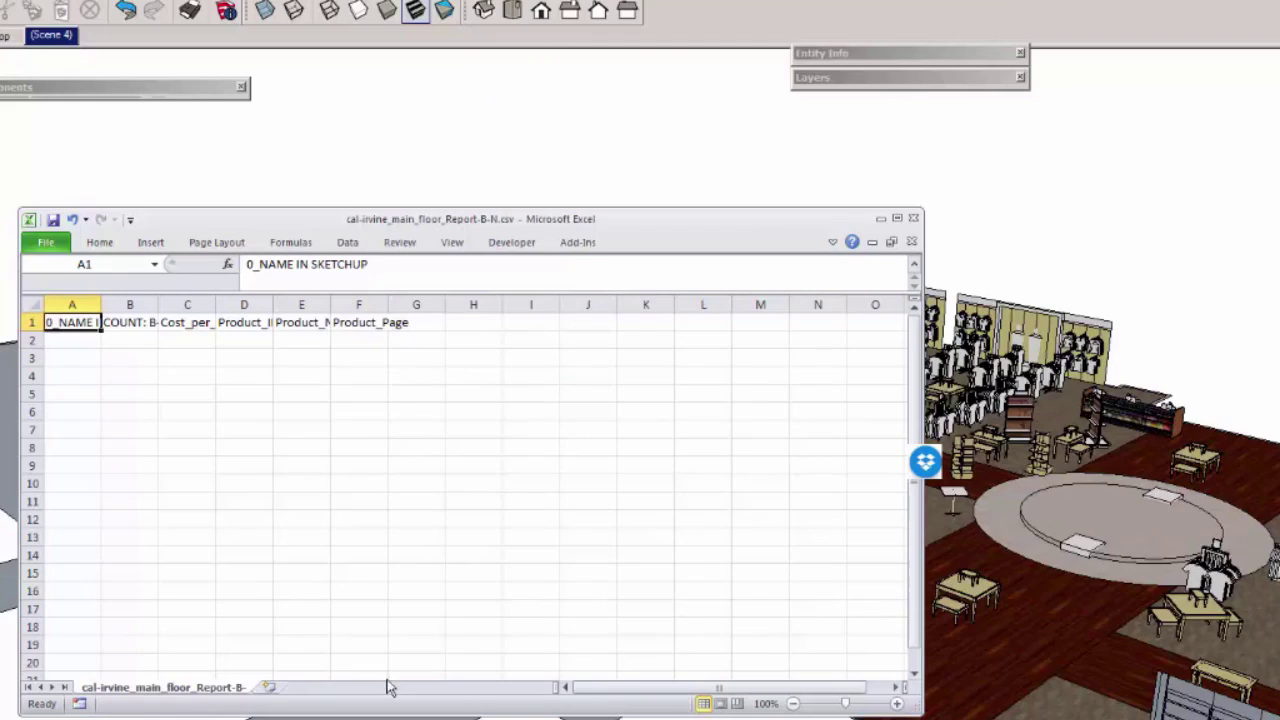
click(991, 183)
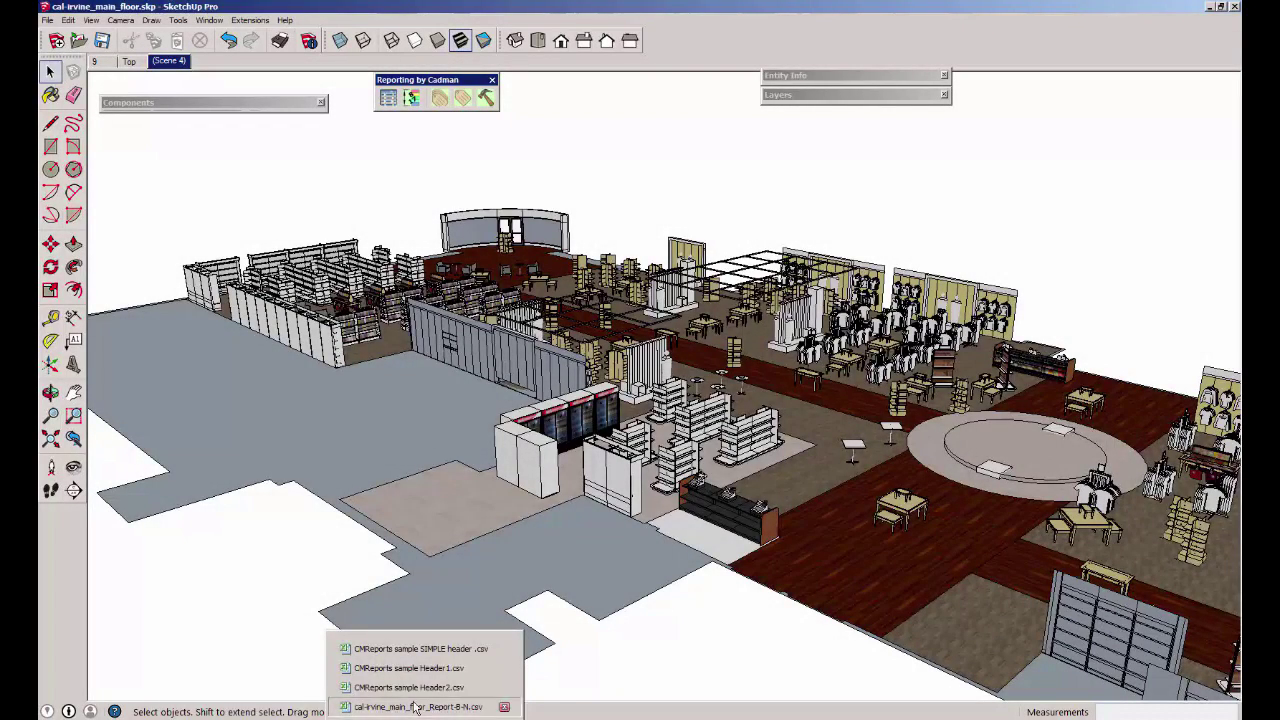
click(415, 707)
scroll(441, 432, up, 20)
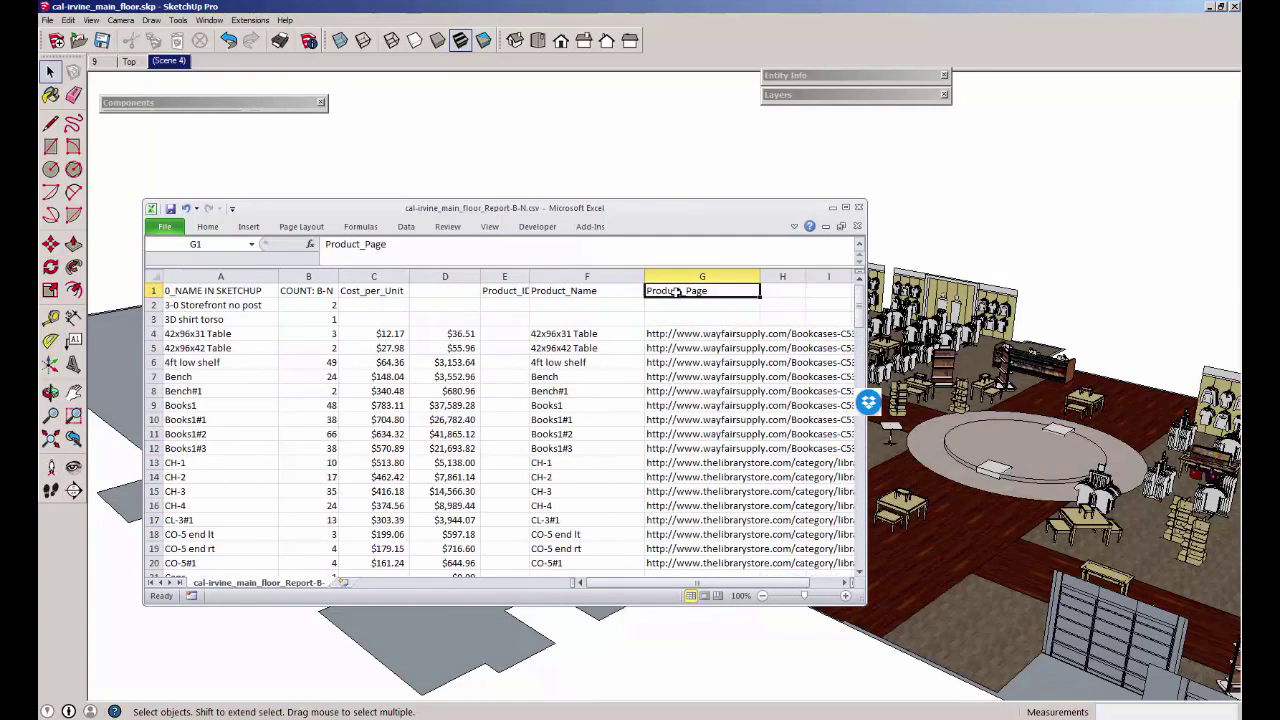
drag(677, 291, 677, 316)
scroll(688, 460, down, 2)
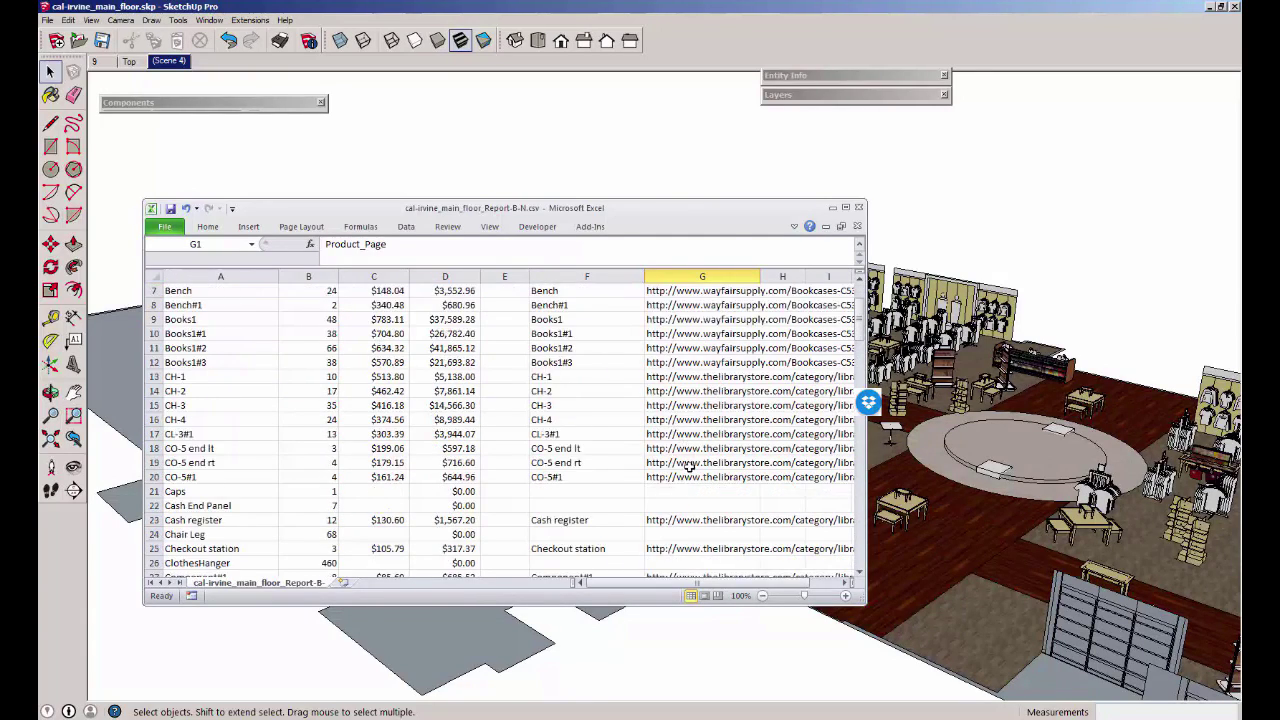
scroll(688, 460, up, 2)
click(730, 170)
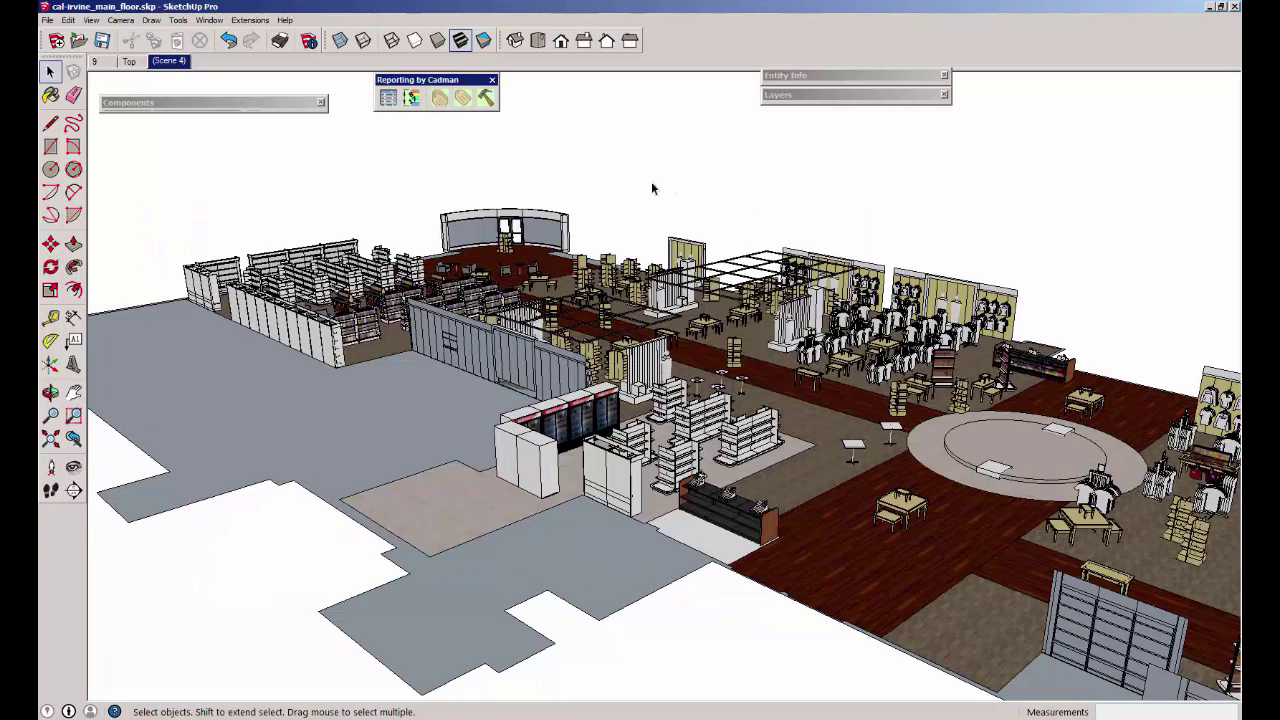
Step: Open a component's Library Shelving product page with the Cadman tool, then minimize Chrome
click(553, 287)
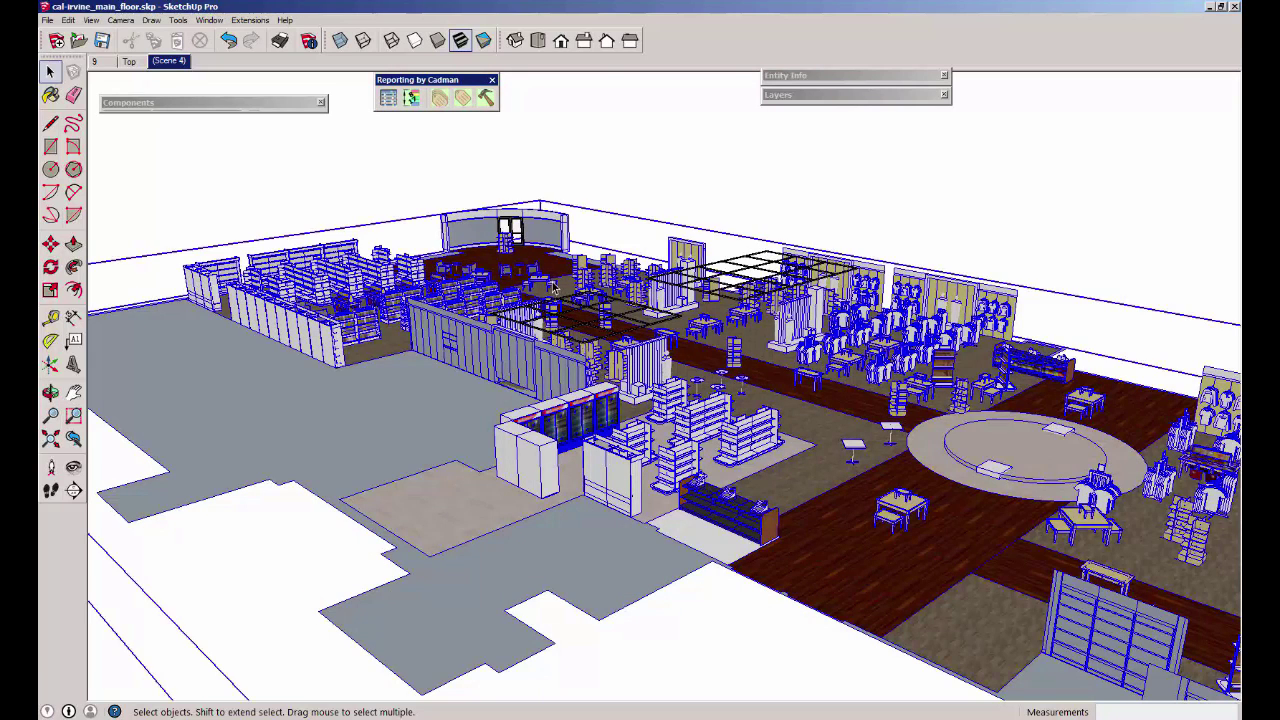
click(485, 97)
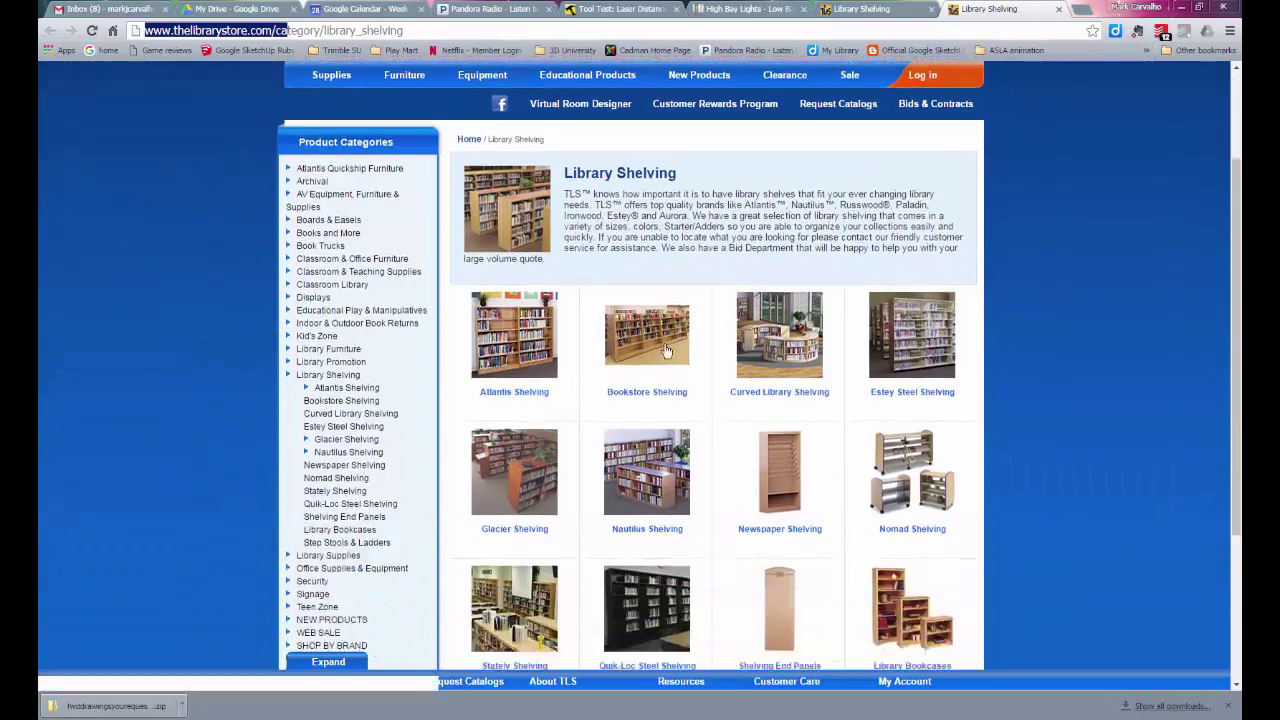
scroll(668, 355, up, 4)
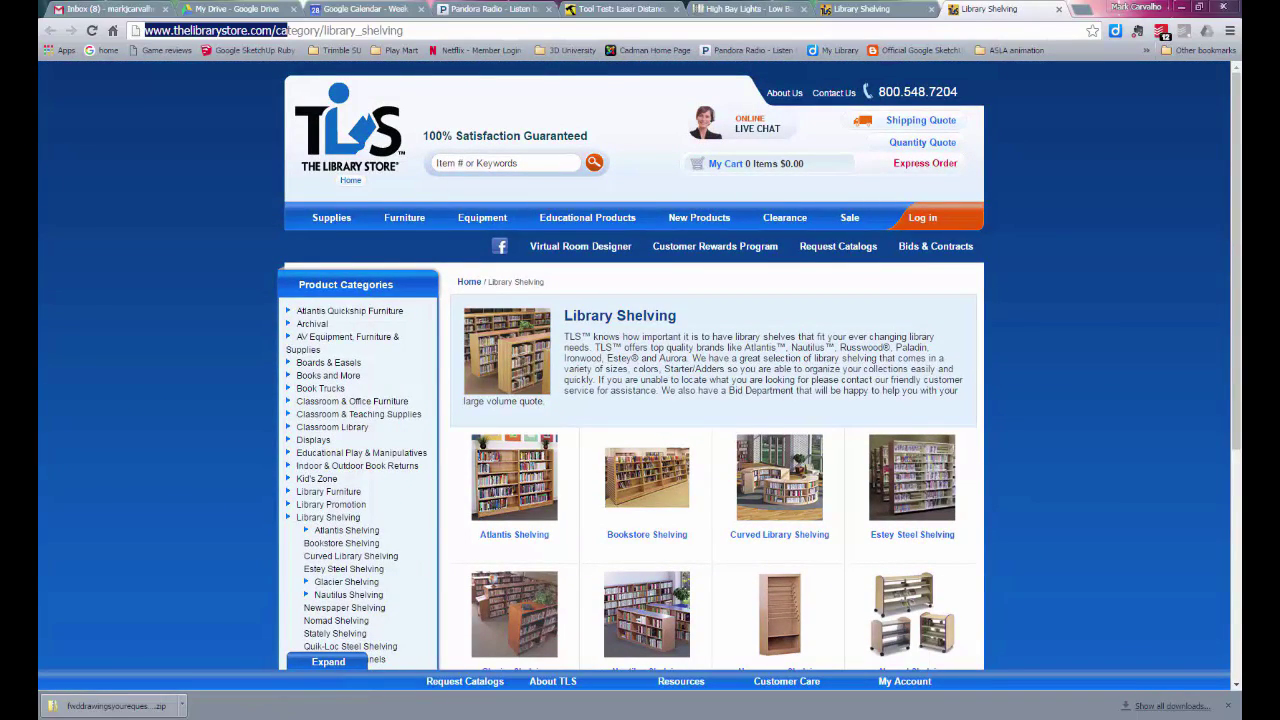
click(1181, 7)
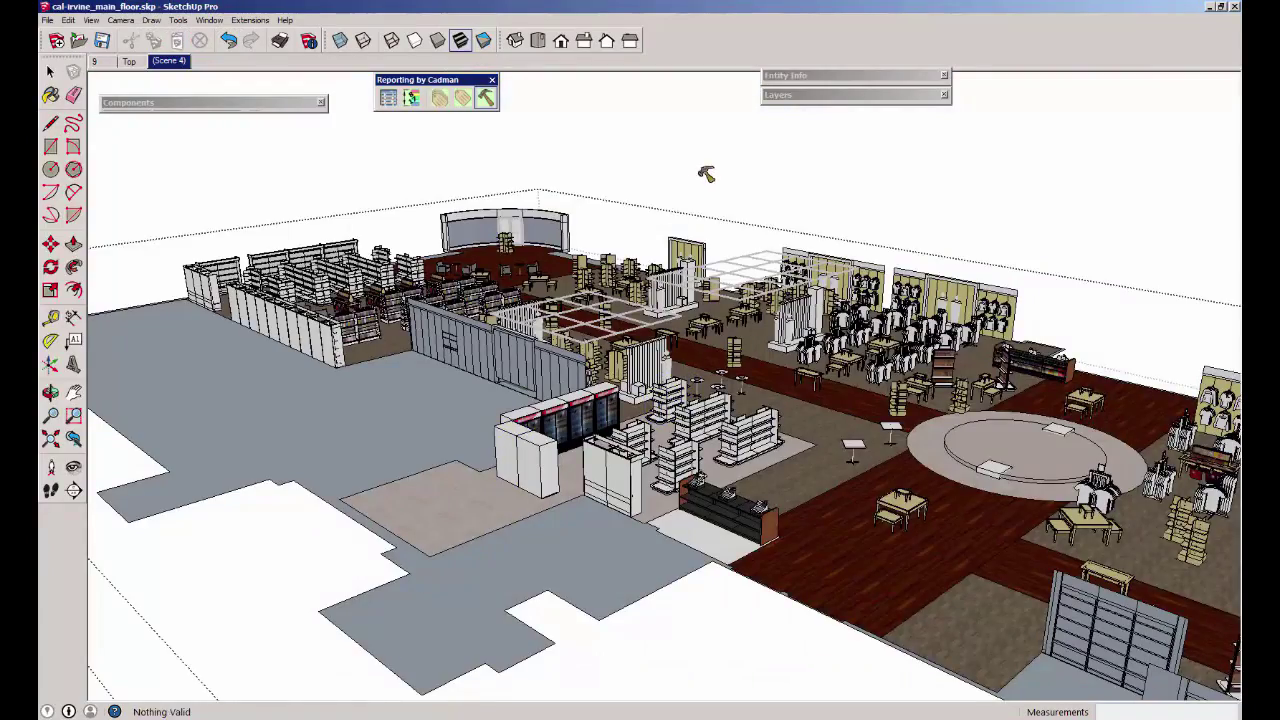
Step: Select the shelf unit, both tables, both tower displays and the octagon display together
key(space)
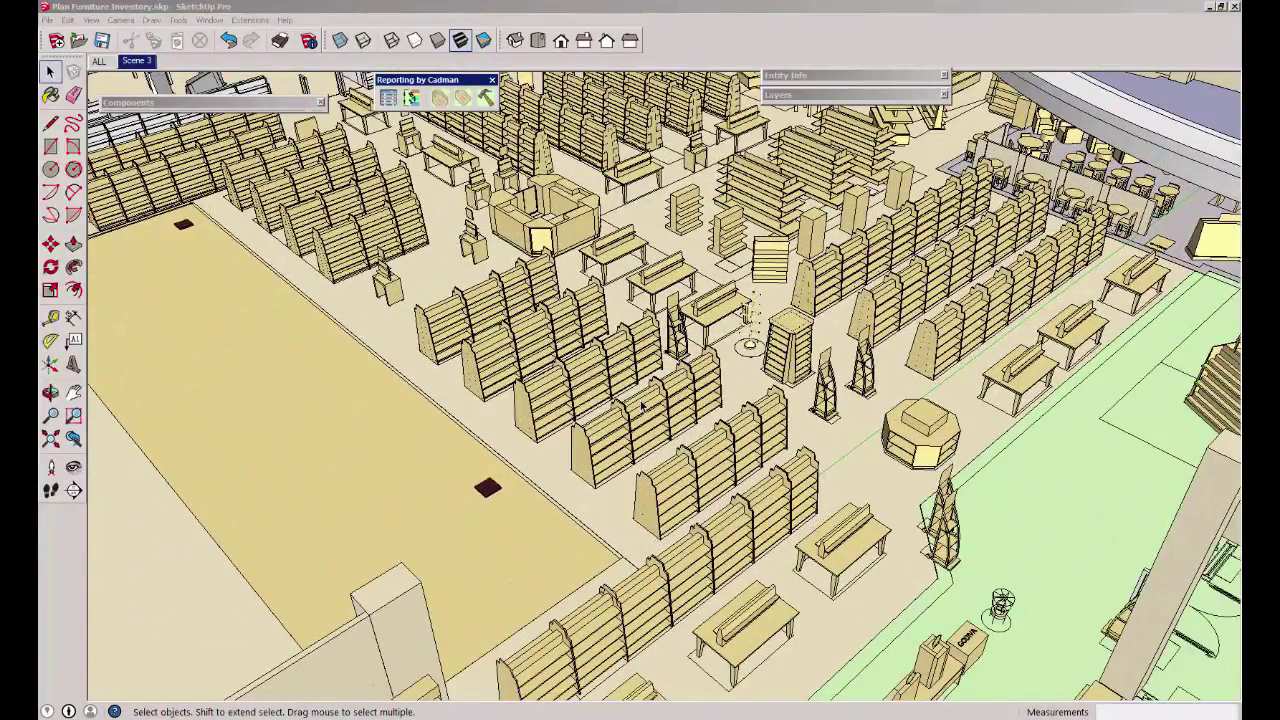
click(624, 392)
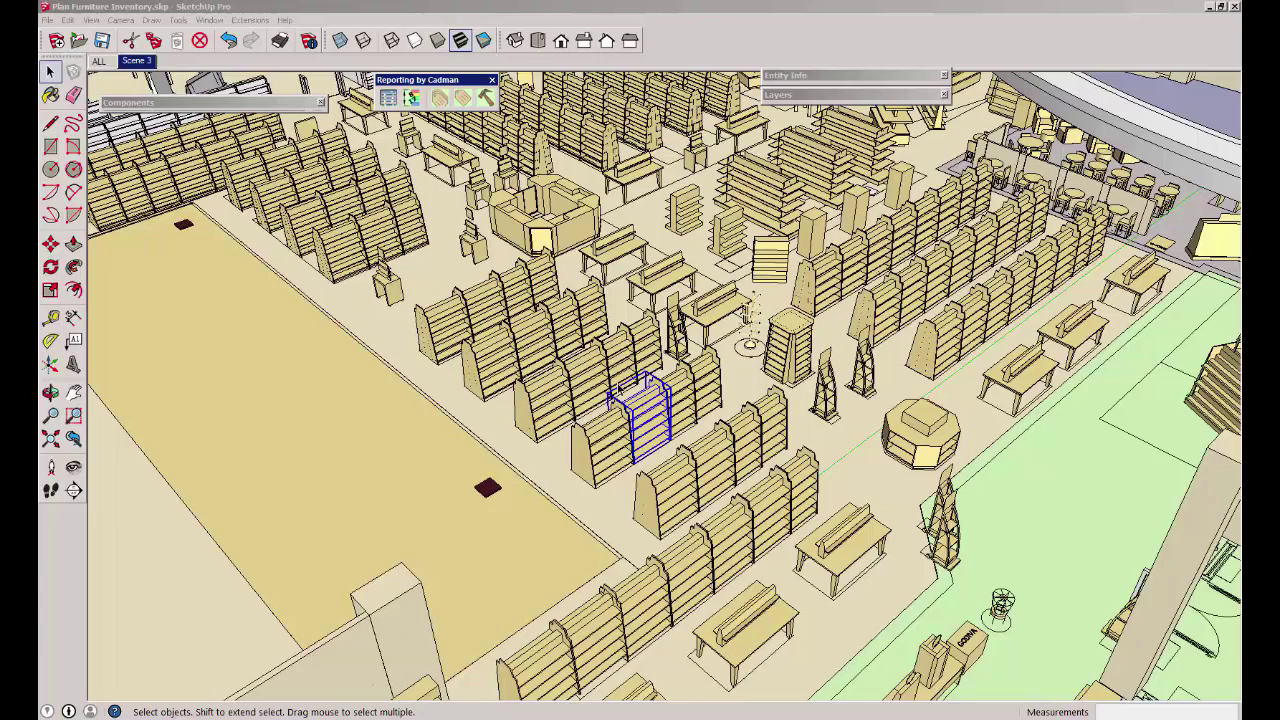
shift+click(660, 277)
shift+click(829, 379)
shift+click(920, 438)
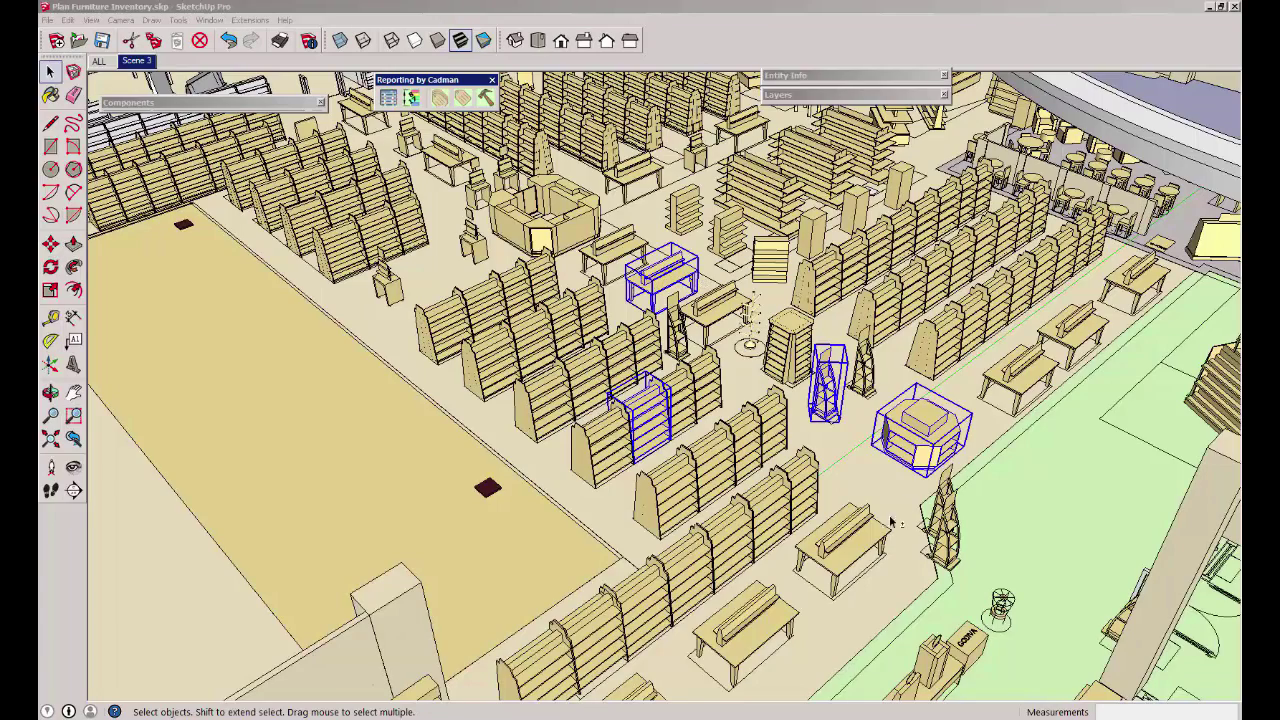
shift+click(875, 541)
shift+click(946, 545)
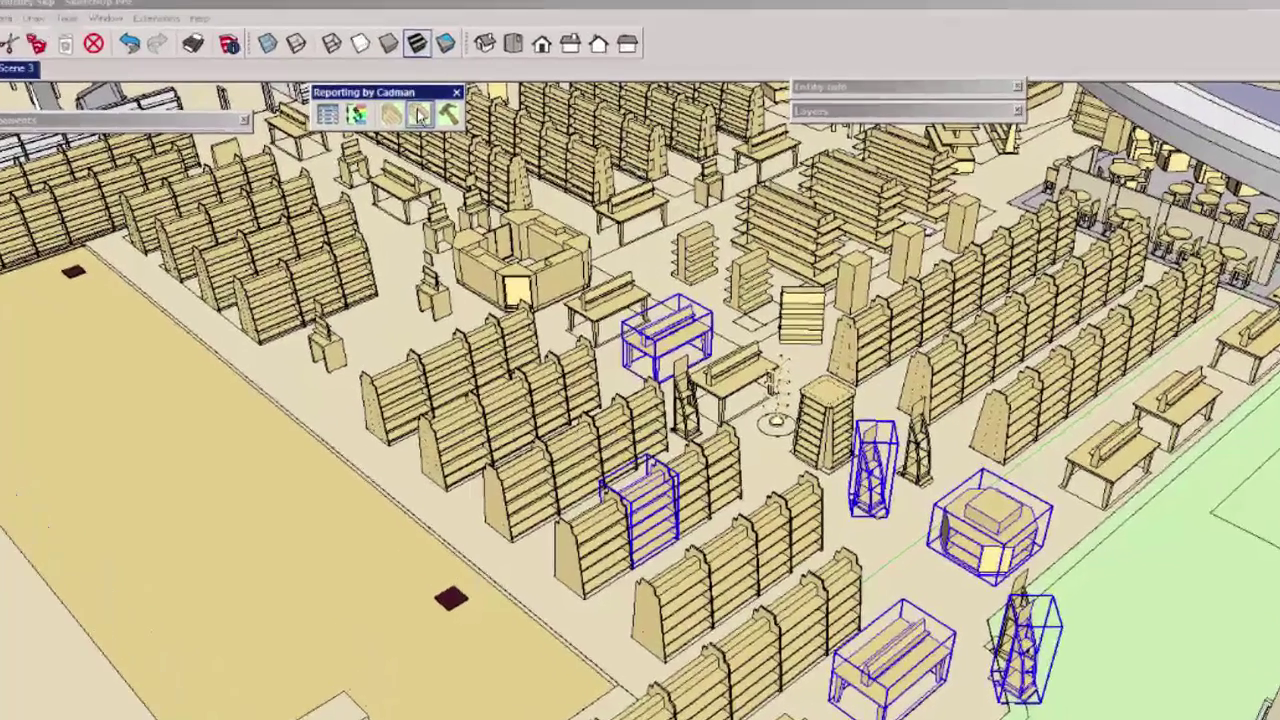
Step: Start labeling under a new MyNewCompany dictionary and load the saved info file
click(462, 97)
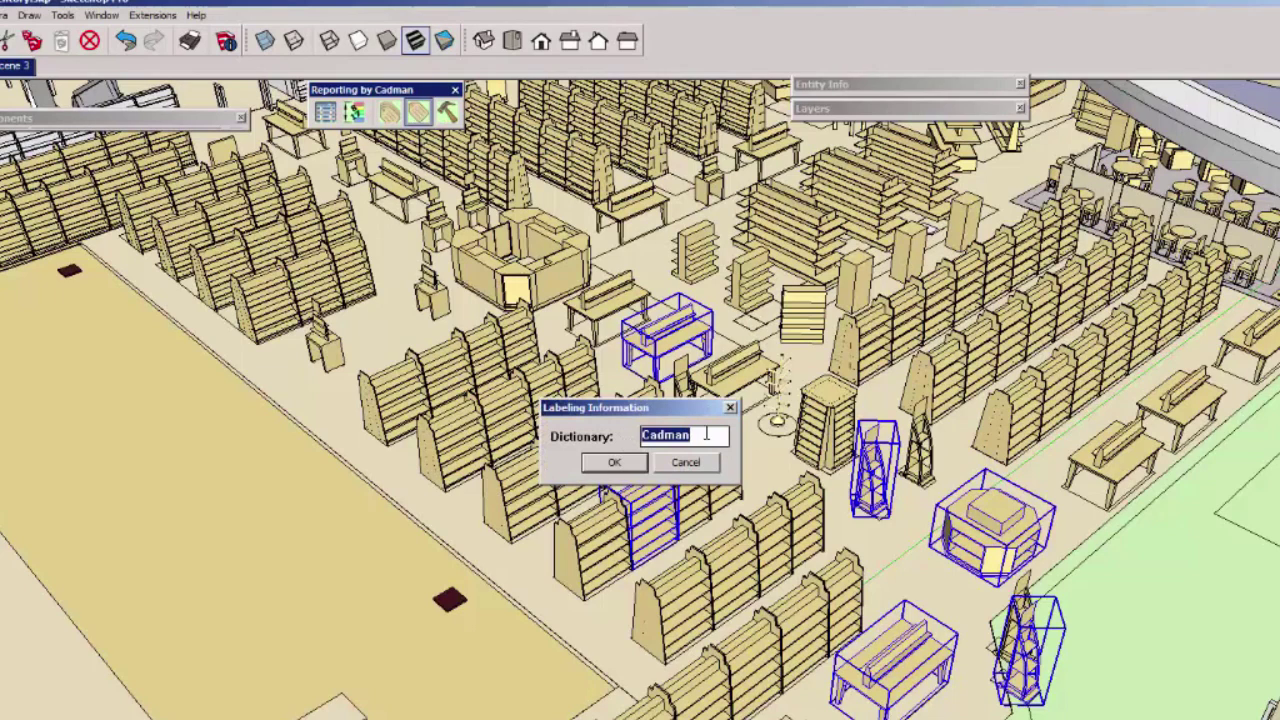
text(MyN)
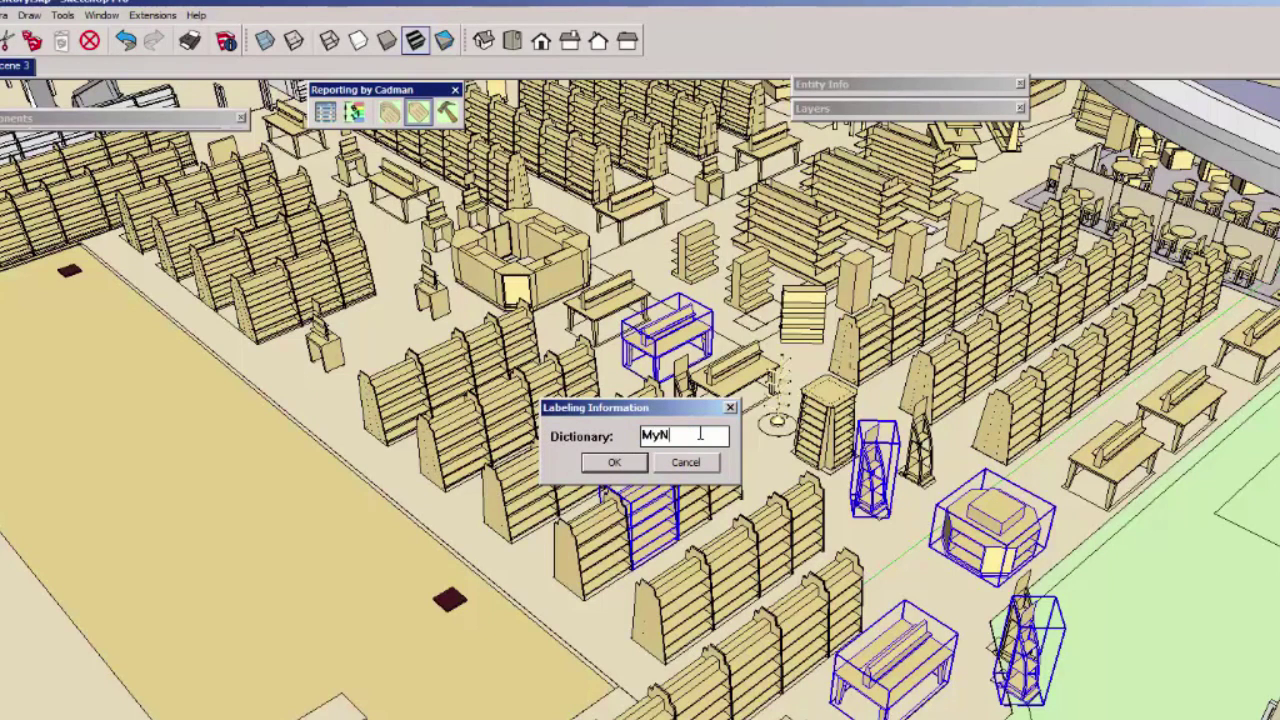
text(ewCompany)
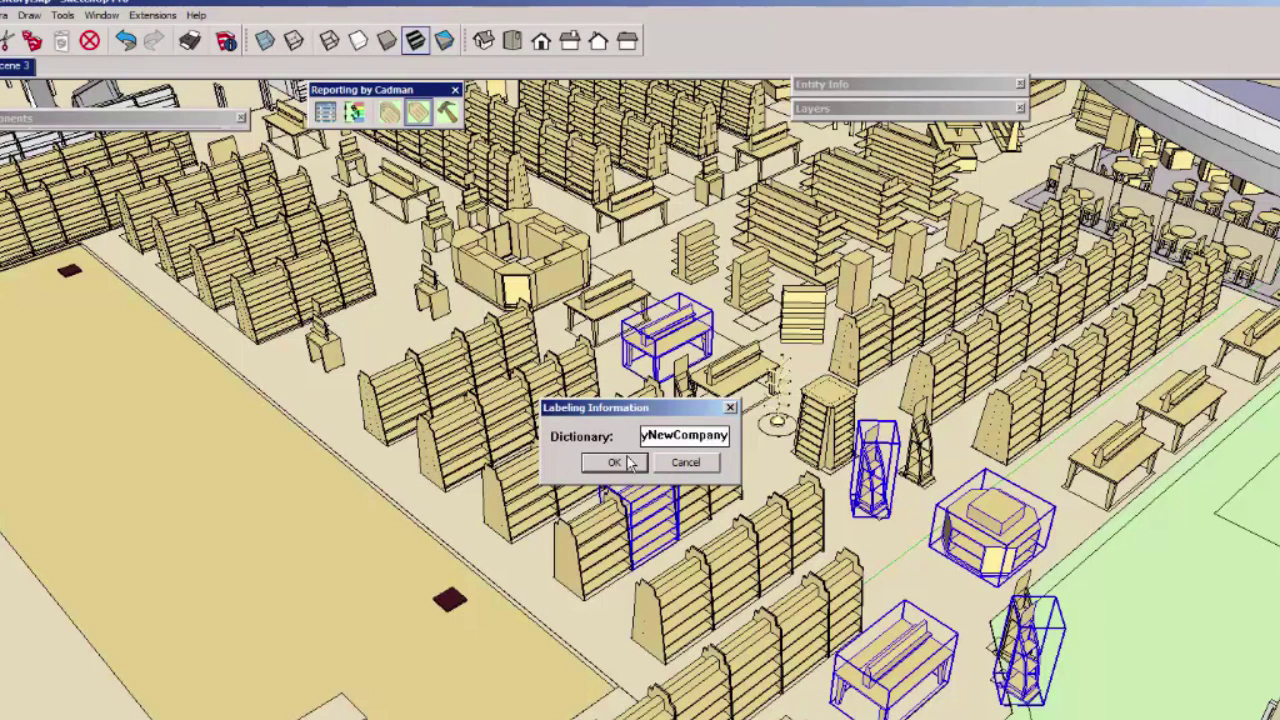
click(614, 462)
double_click(465, 275)
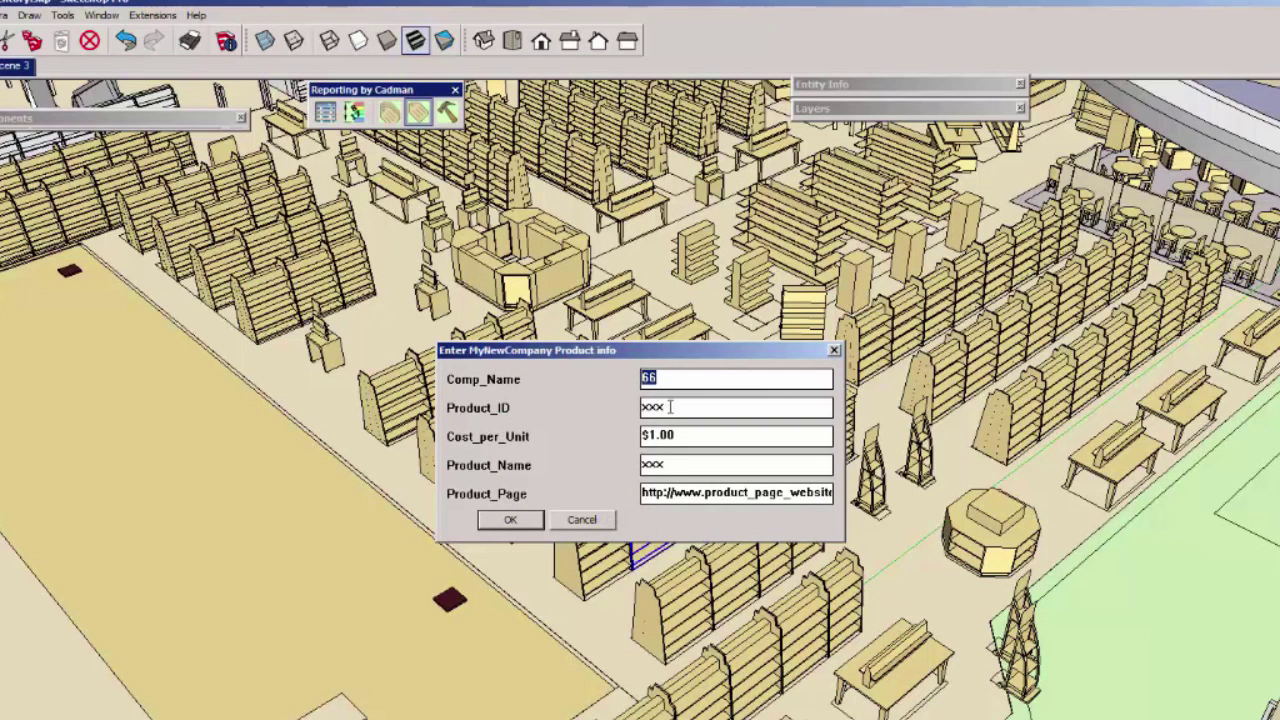
Step: Label the 66 component as sku 24 'end counter' at $12.50 with a sketchuptraining.com product page
key(Tab)
text(sku 24)
key(Tab)
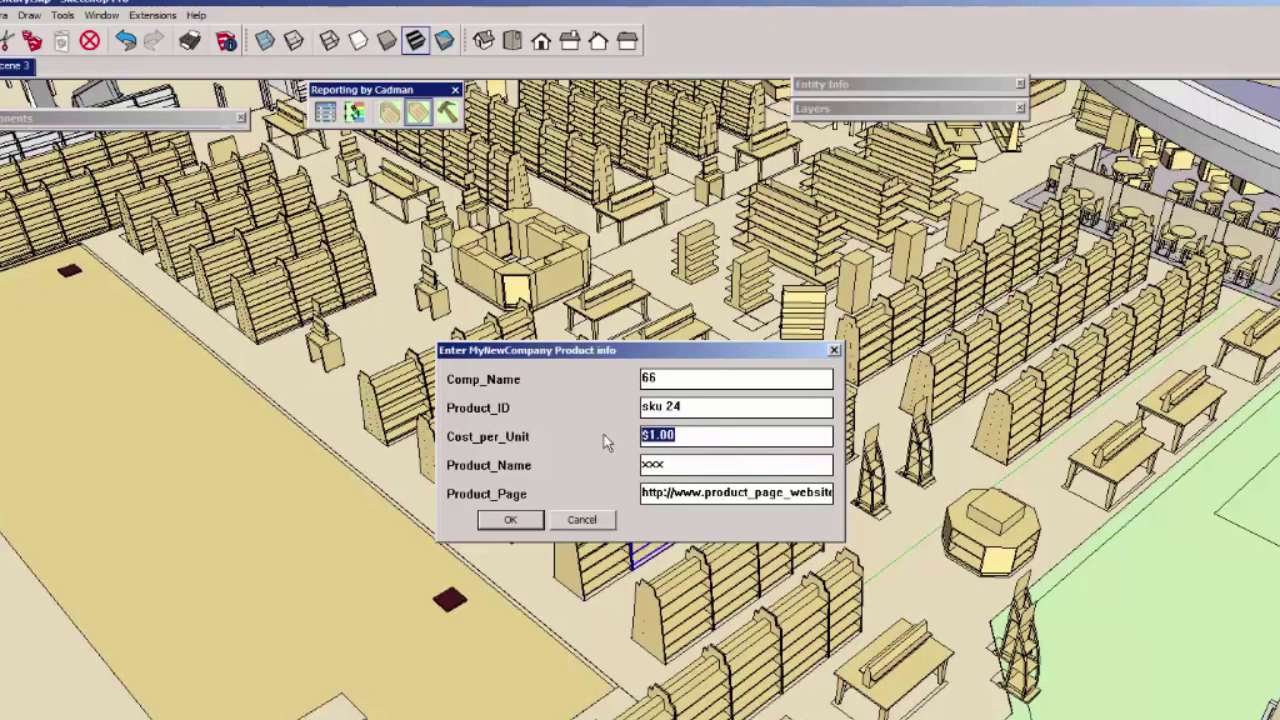
text($)
key(Tab)
text(end counter)
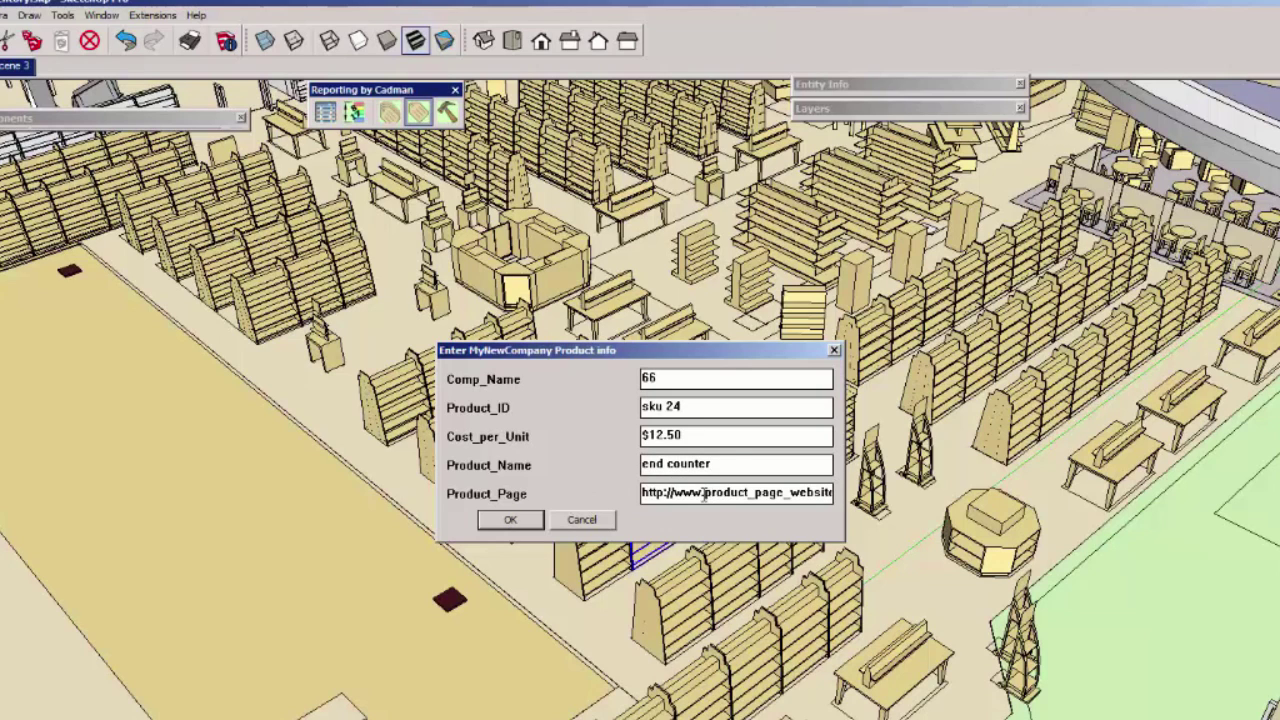
drag(707, 493, 1028, 495)
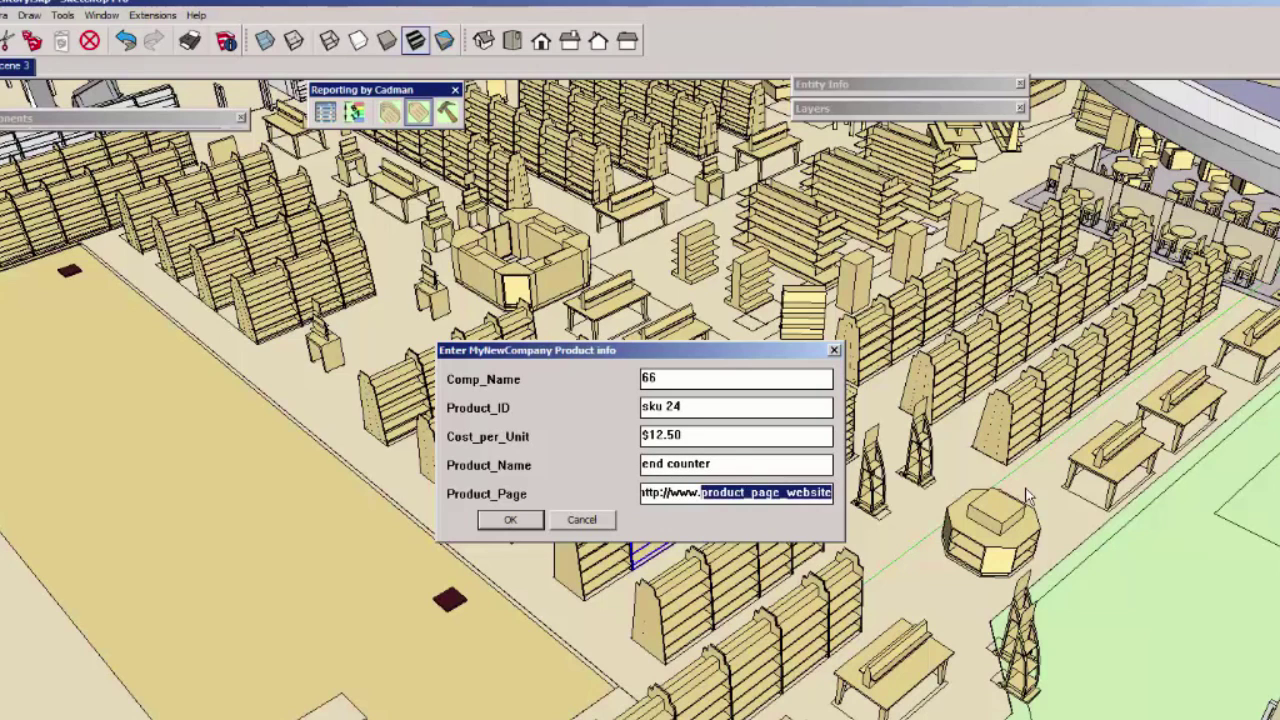
text(sketchuptr)
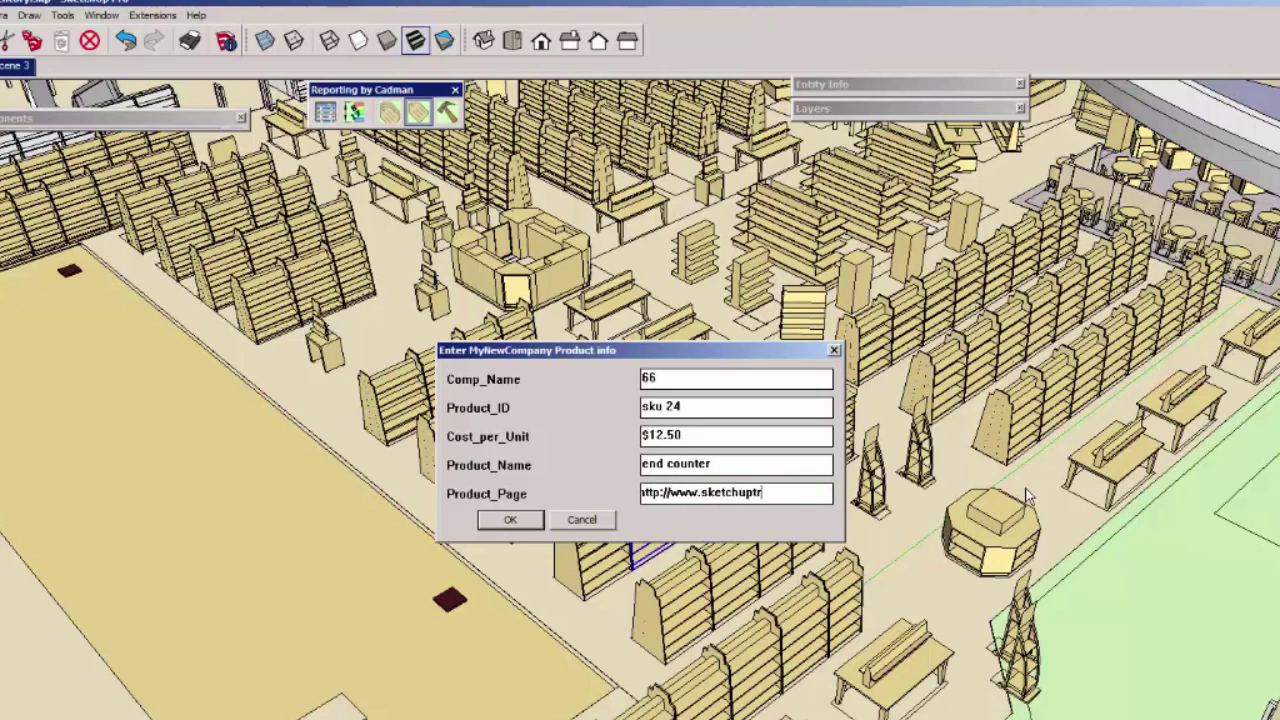
text(aining.com)
key(Return)
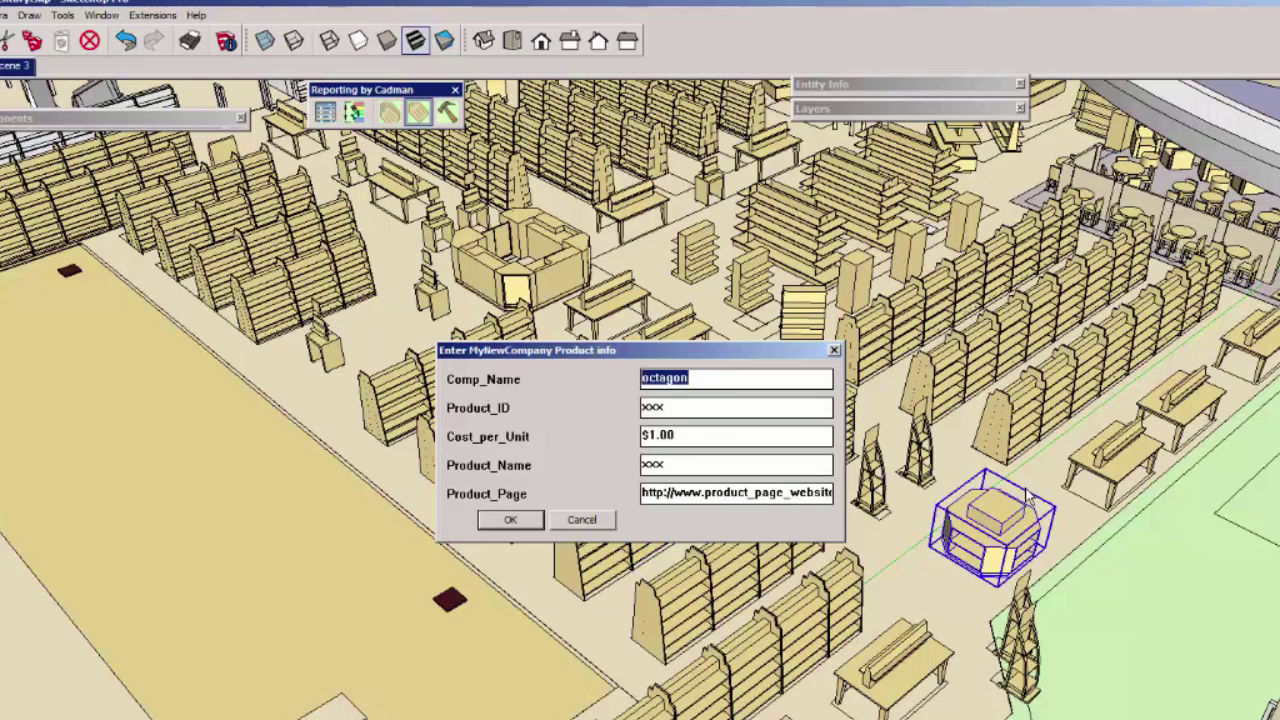
Step: Give the octagon Product_ID NB394 and enter a product ID for the 44x72table
key(Tab)
text(NB)
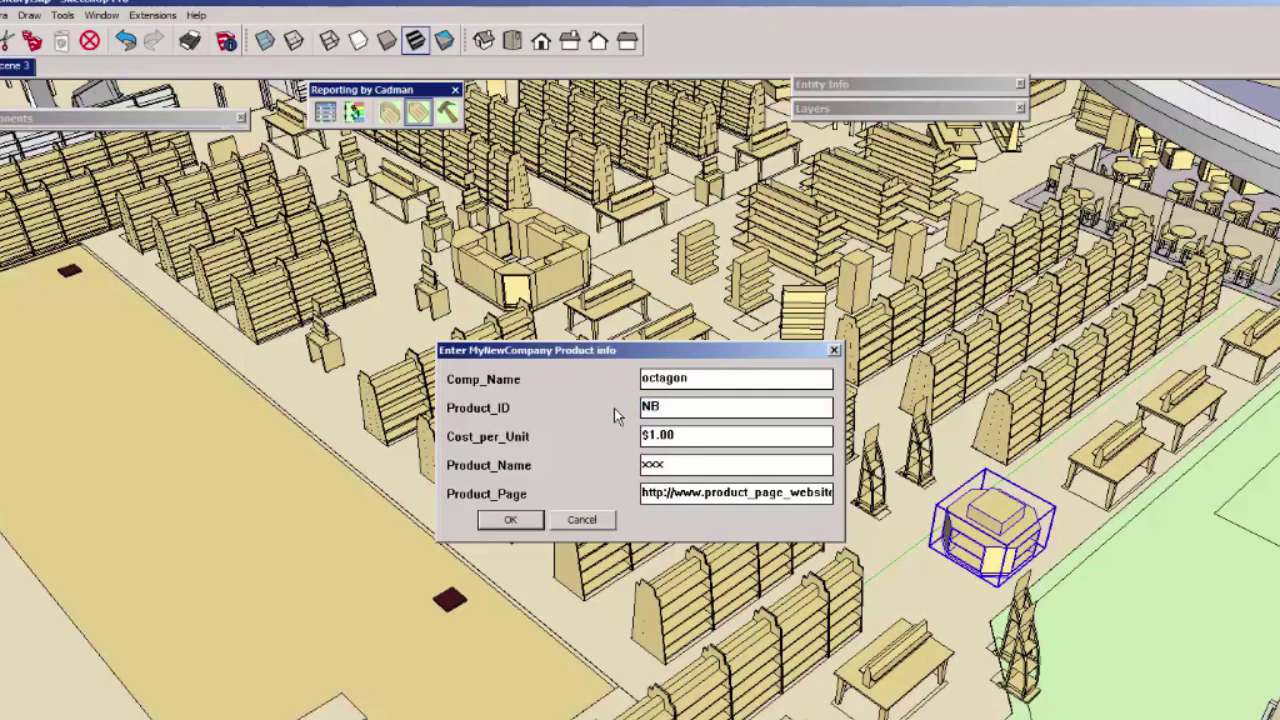
text(394)
click(509, 520)
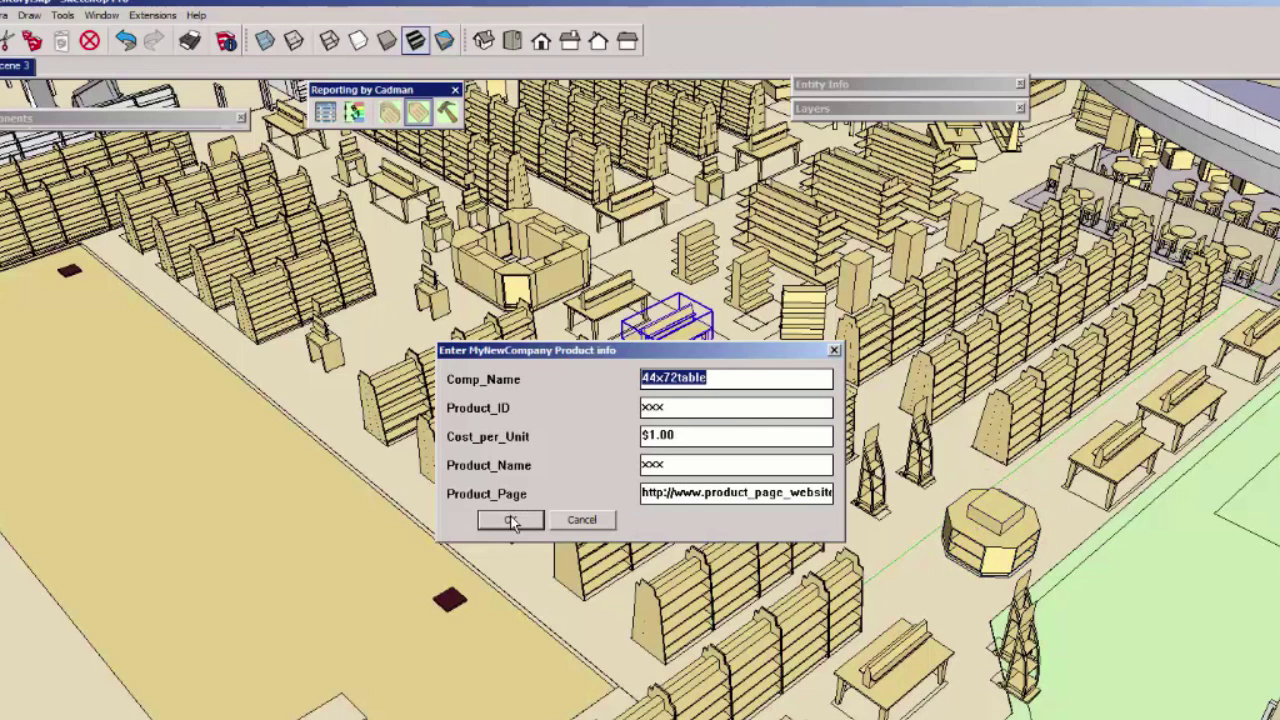
key(Tab)
text(anot)
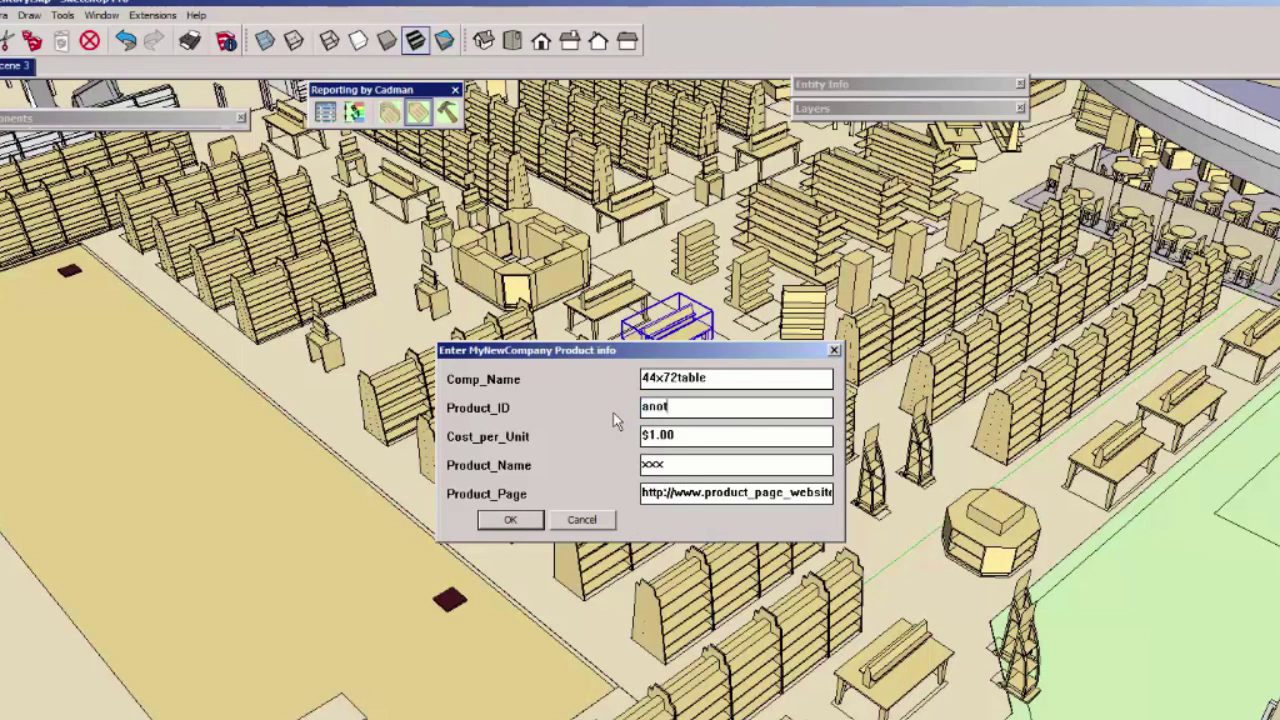
click(510, 520)
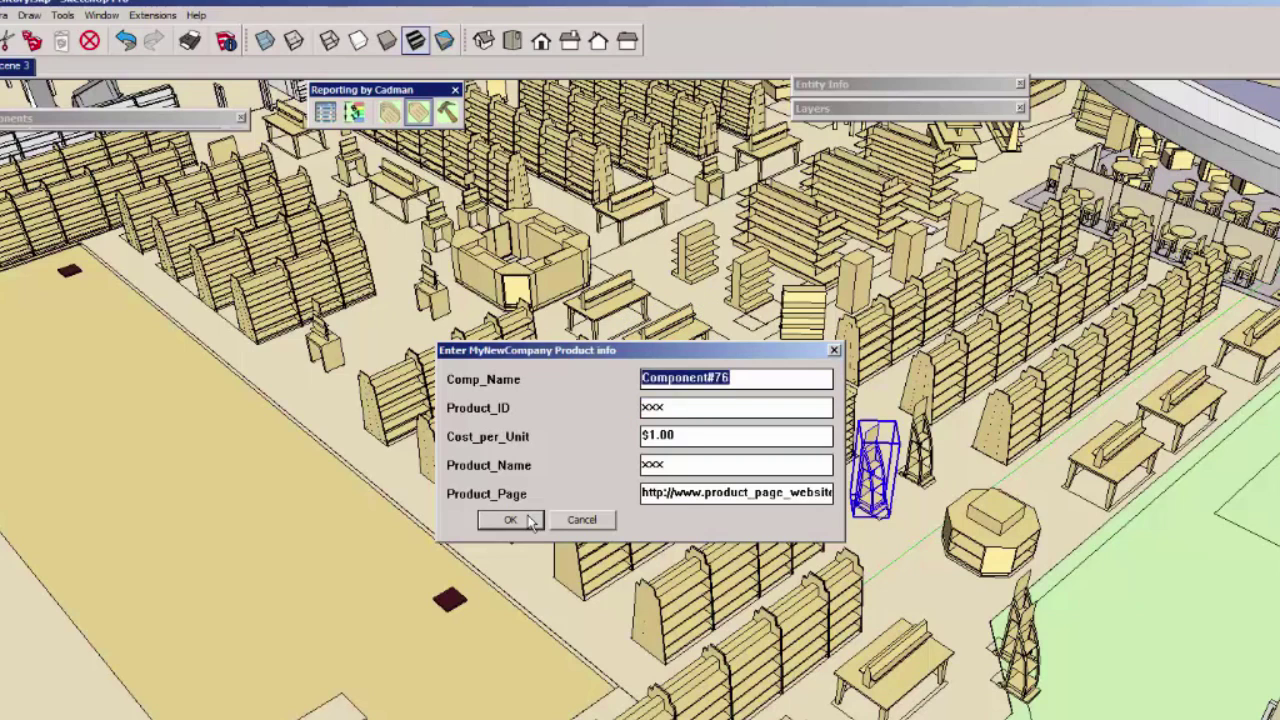
Step: Skip the last component, then report MyNewCompany attributes to a CSV and open it
click(510, 520)
click(663, 484)
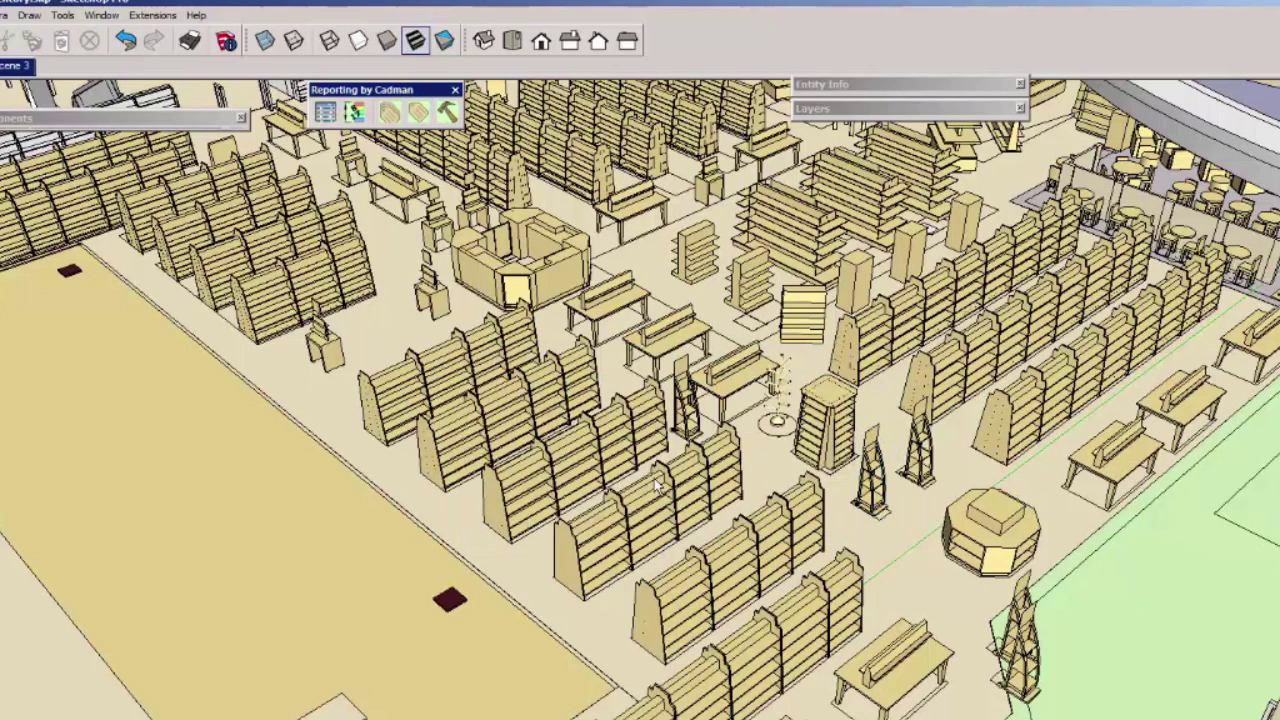
click(324, 113)
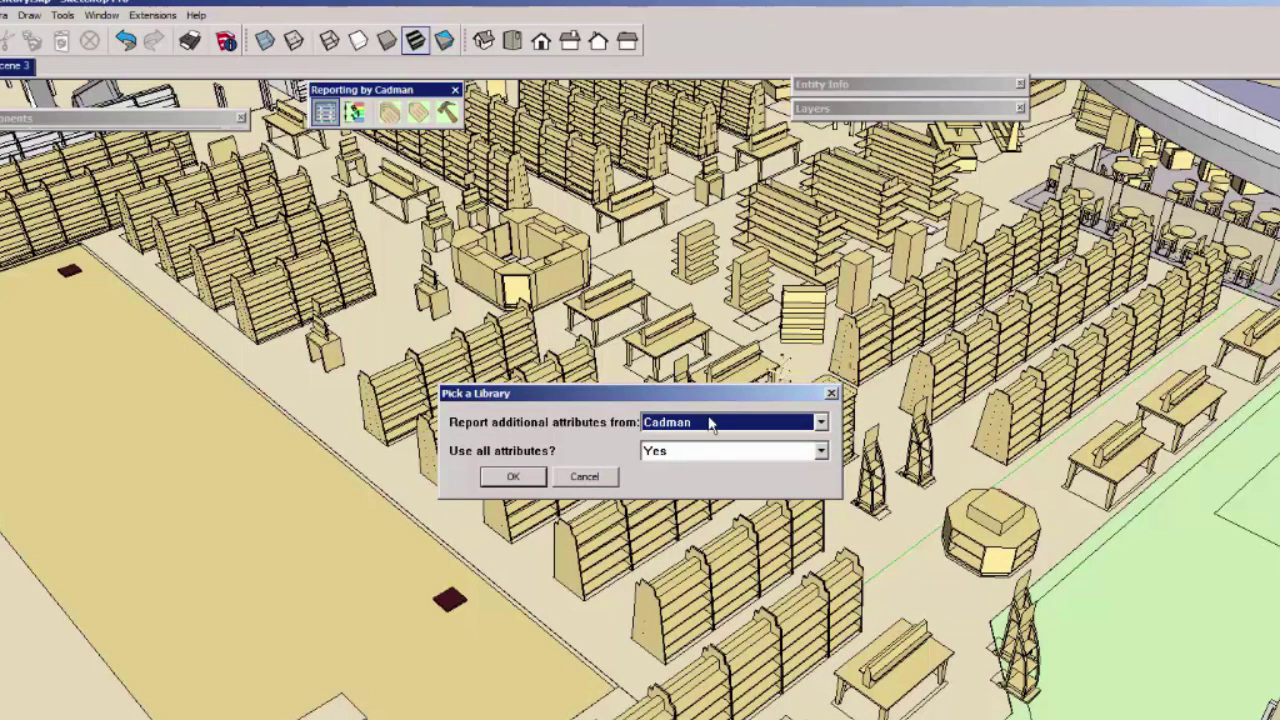
click(713, 424)
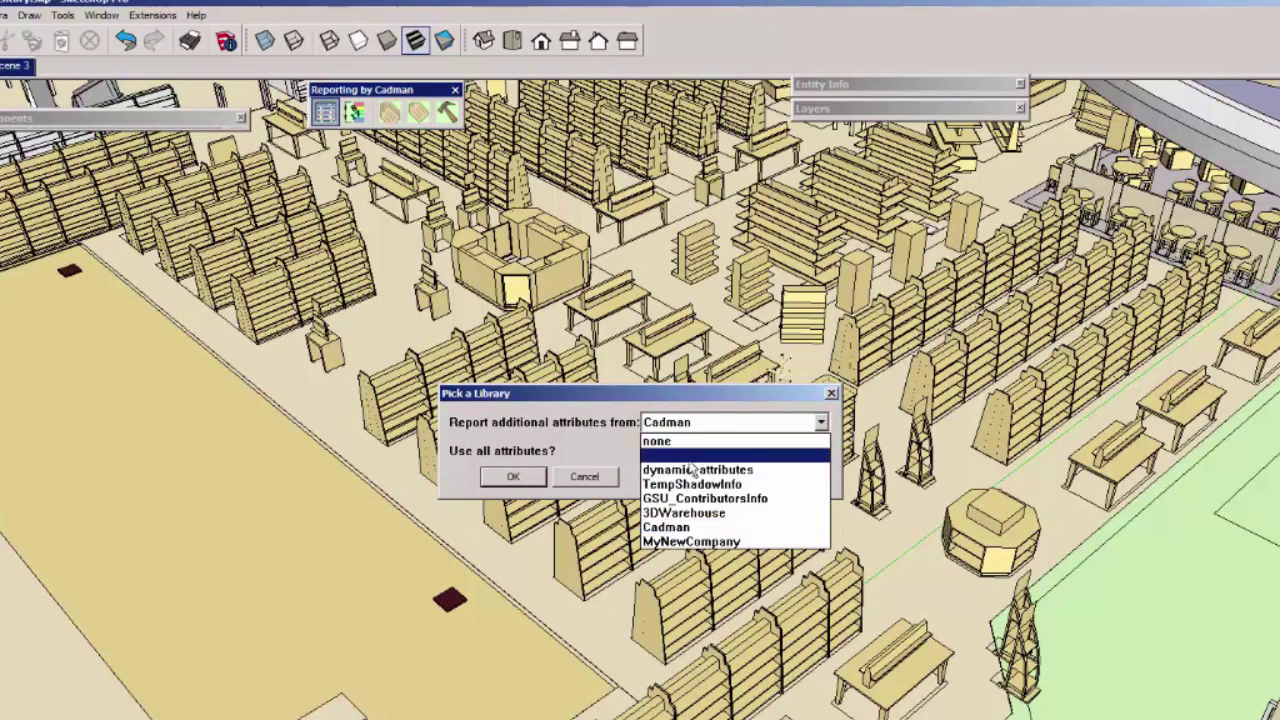
click(700, 543)
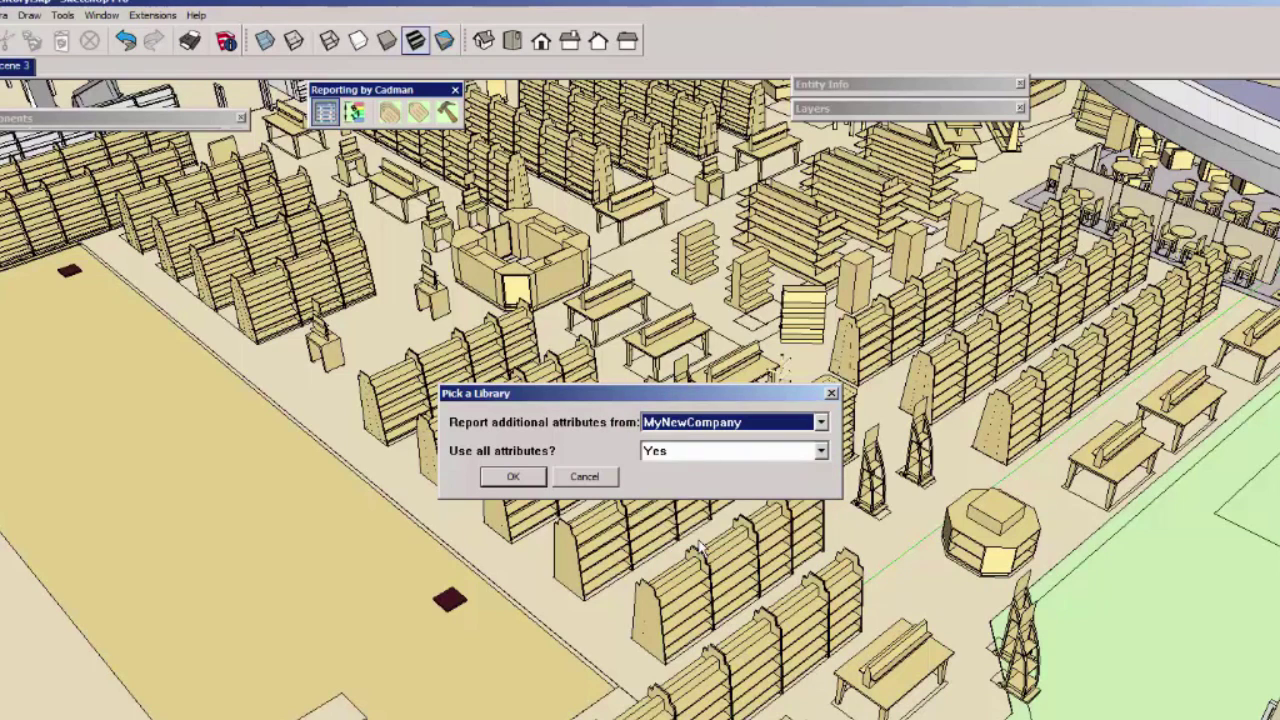
click(520, 478)
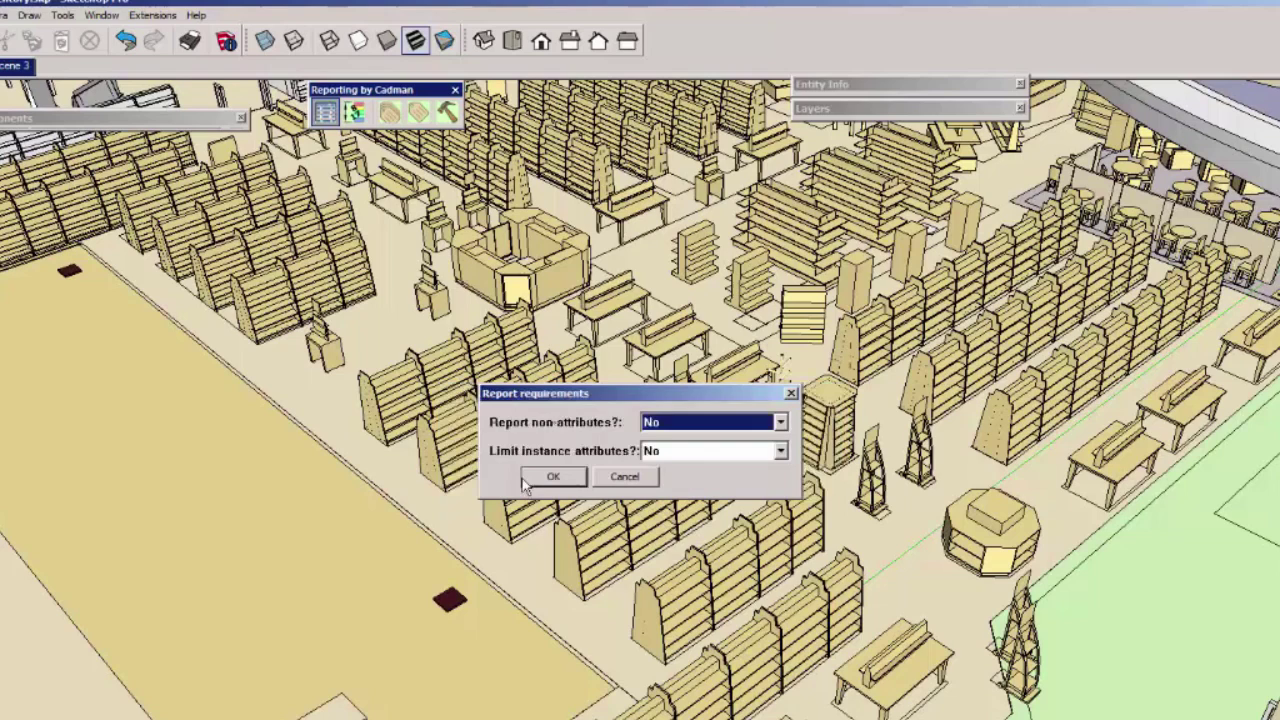
click(548, 477)
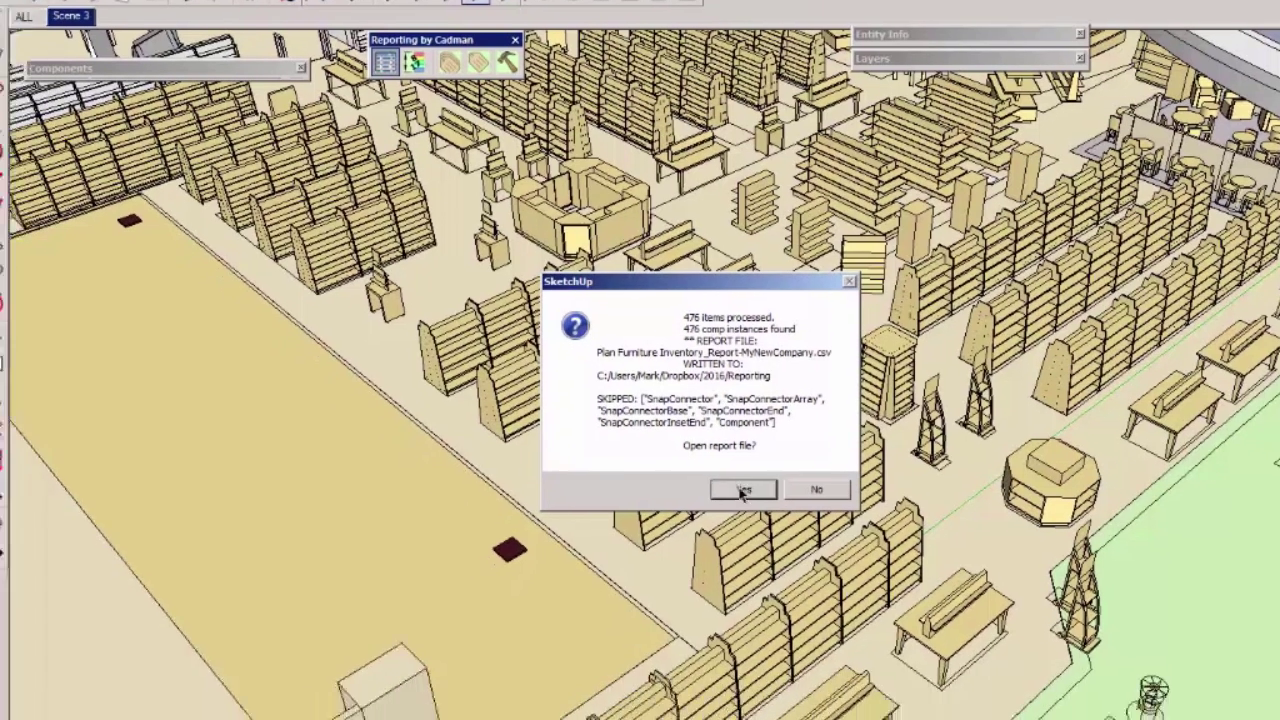
click(683, 540)
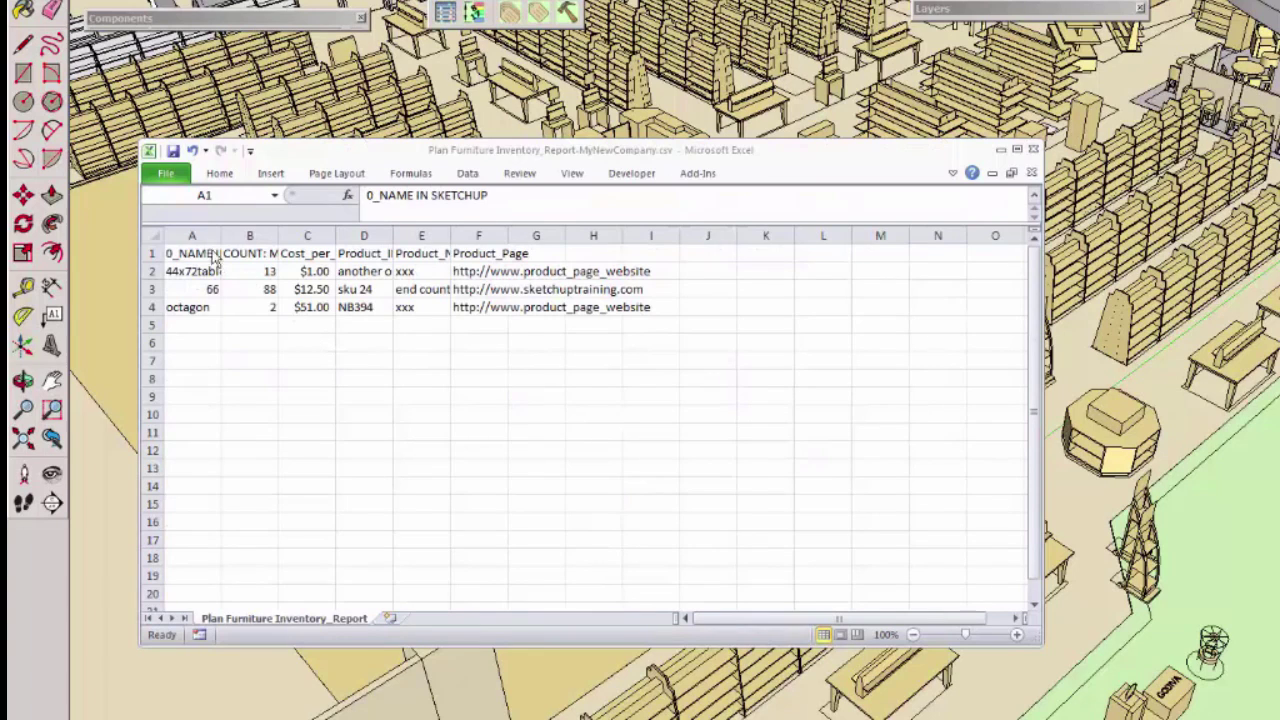
Step: Autofit columns A–H and widen column B of the Cadman report
drag(195, 236, 688, 237)
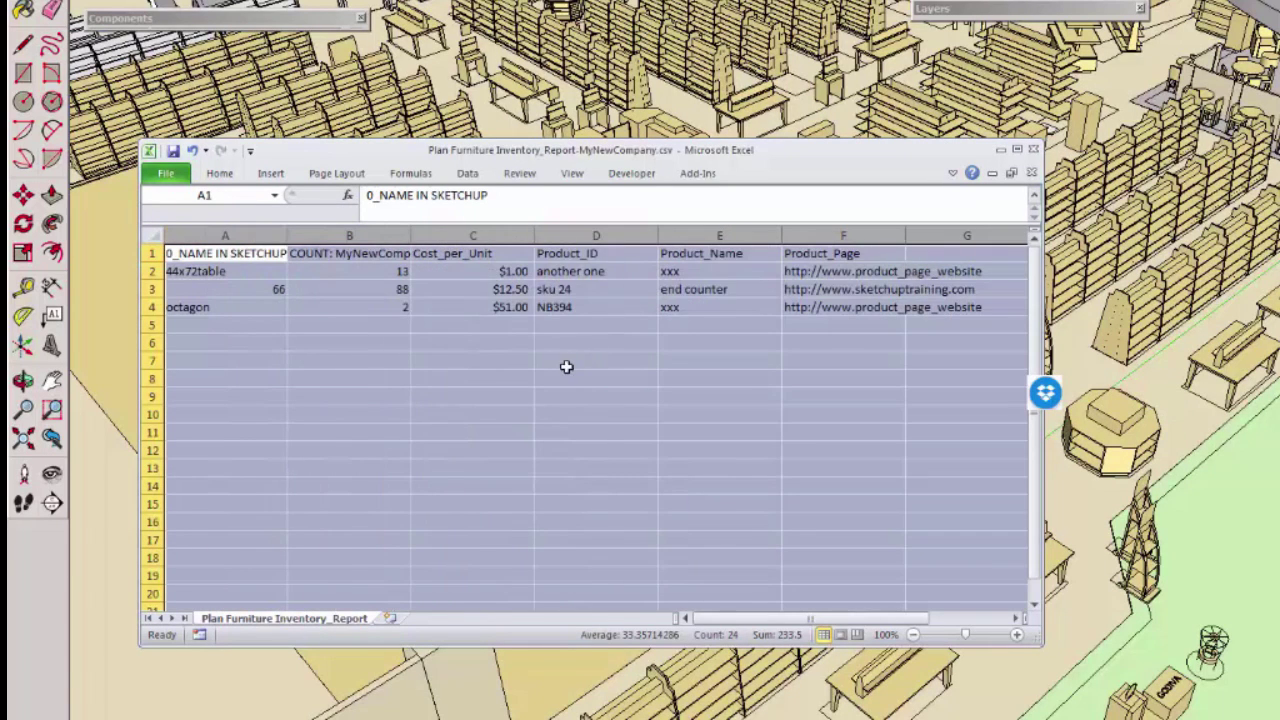
click(497, 366)
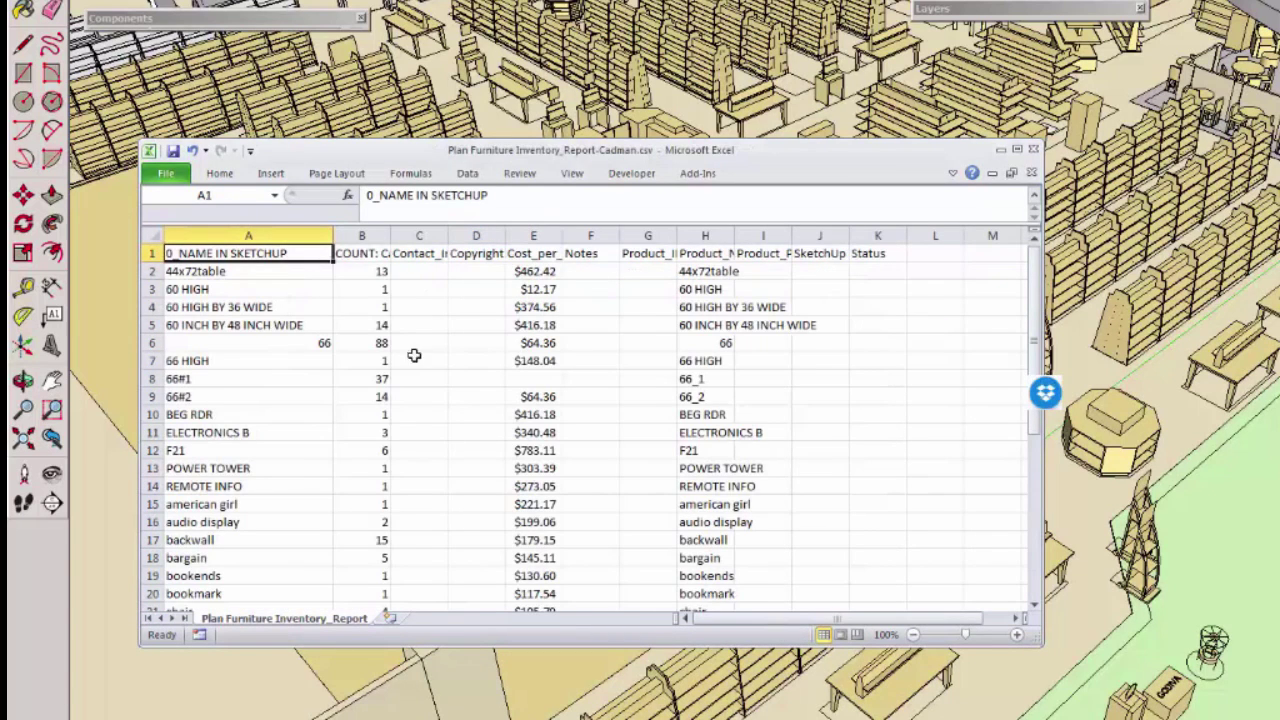
scroll(414, 352, down, 9)
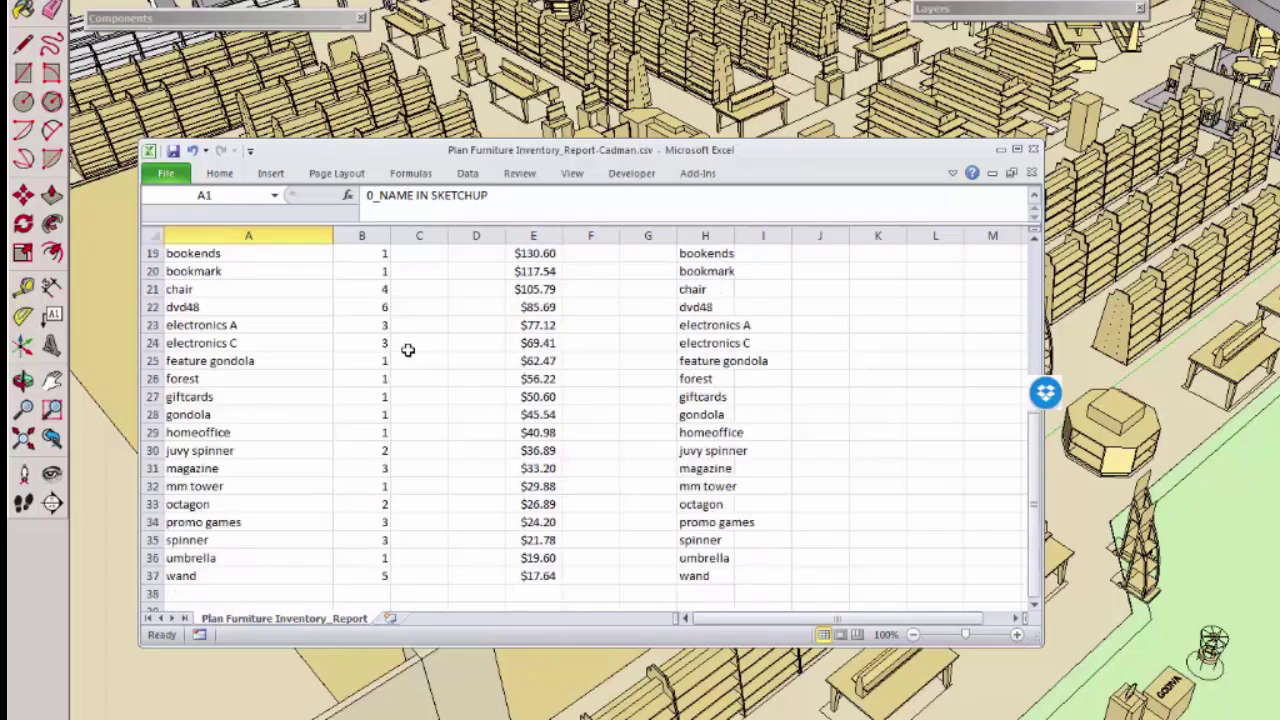
scroll(414, 344, up, 9)
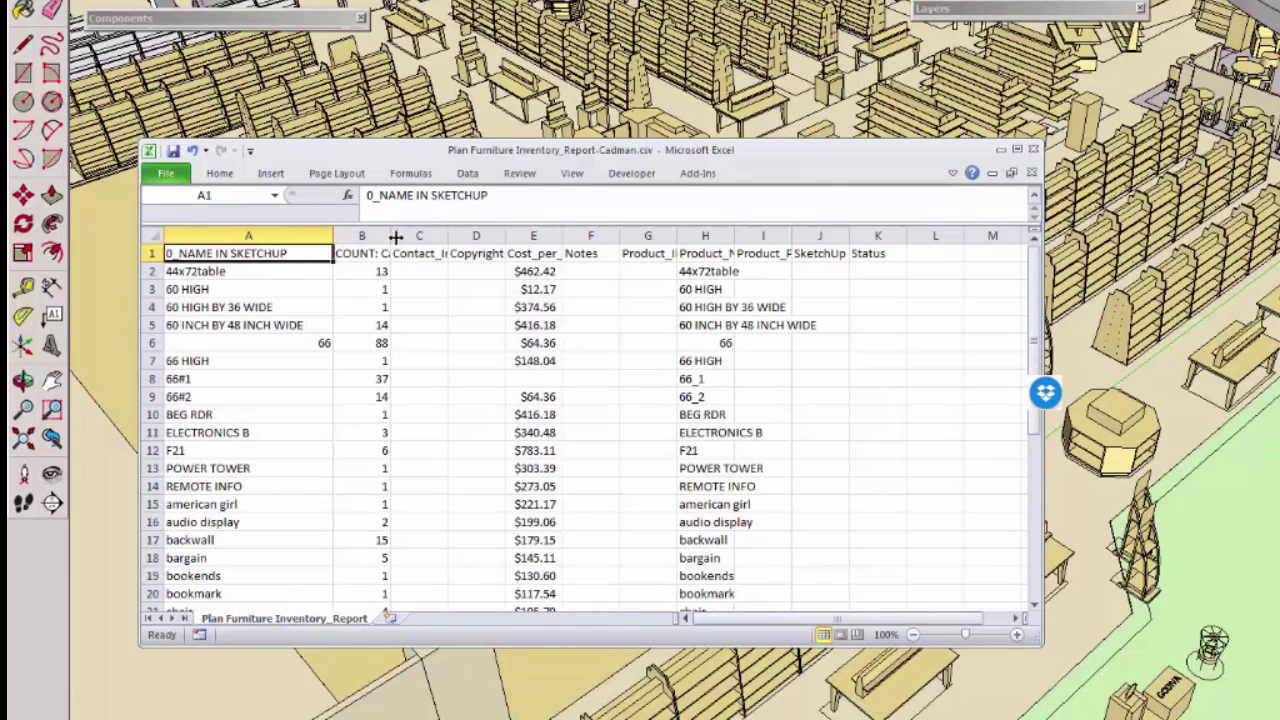
drag(395, 236, 490, 236)
click(415, 256)
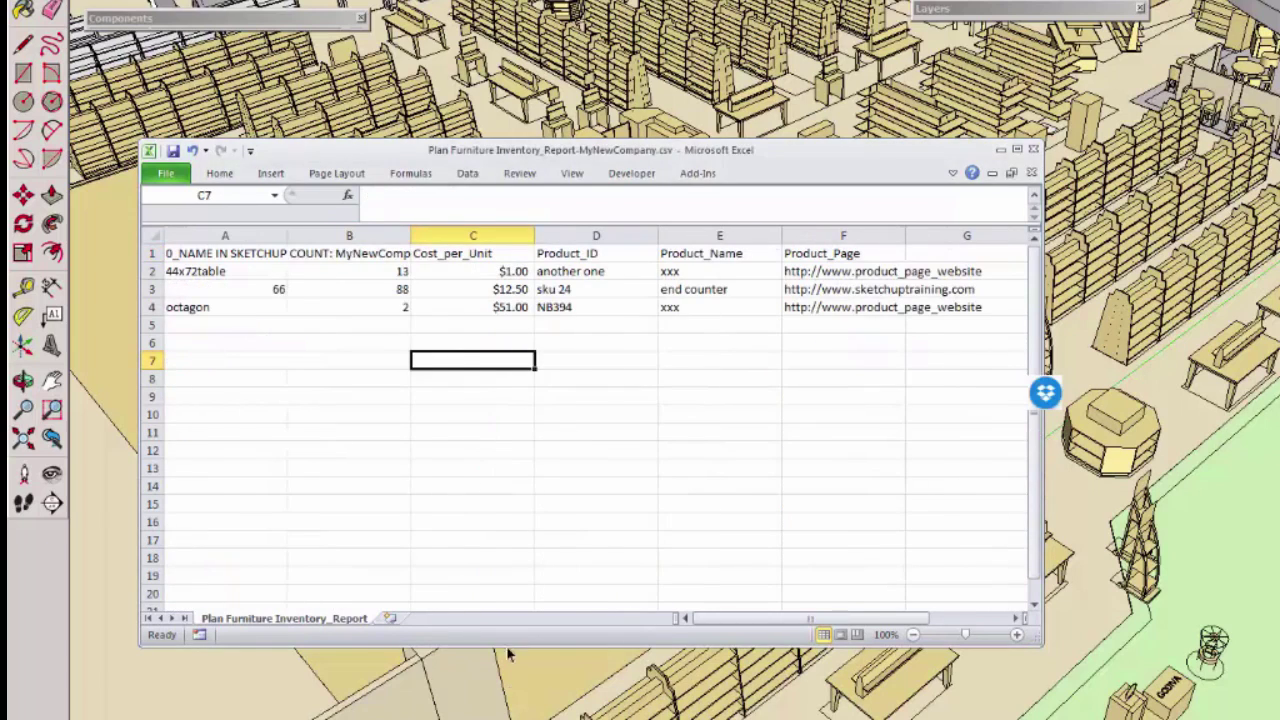
Step: Widen column B to show 'COUNT: MyNewCompany', then close Excel
drag(405, 235, 468, 236)
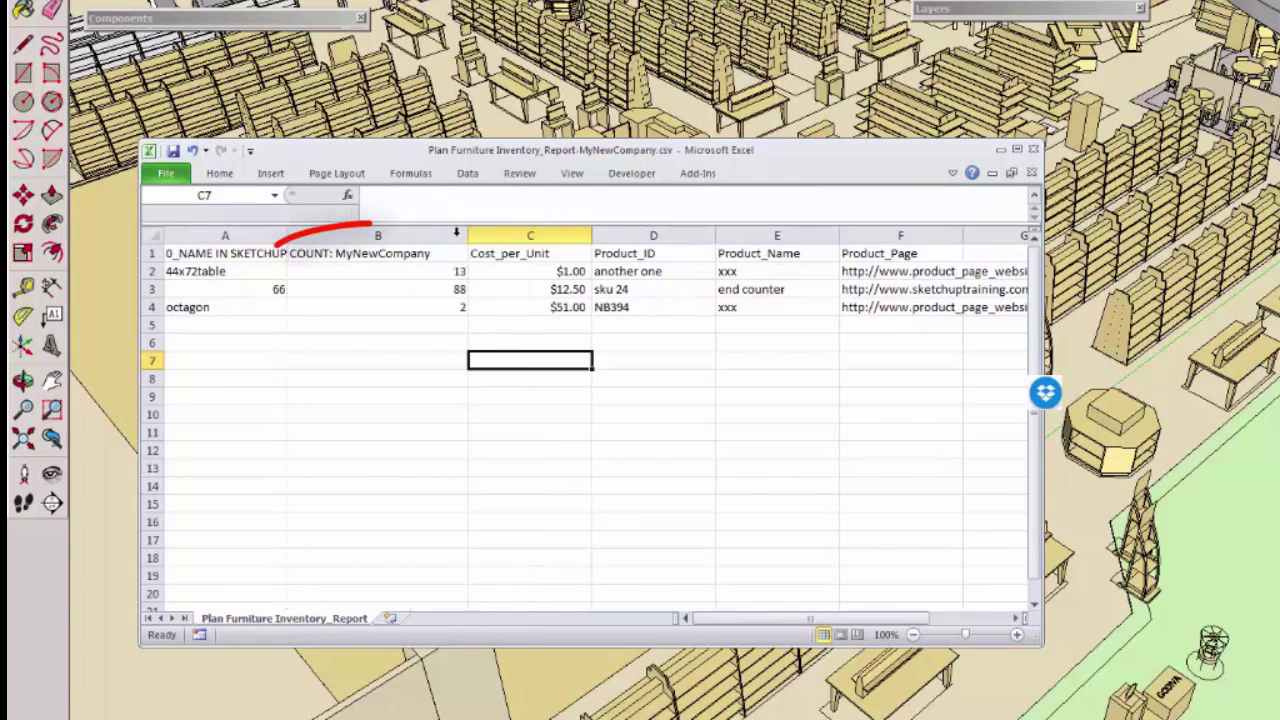
click(372, 253)
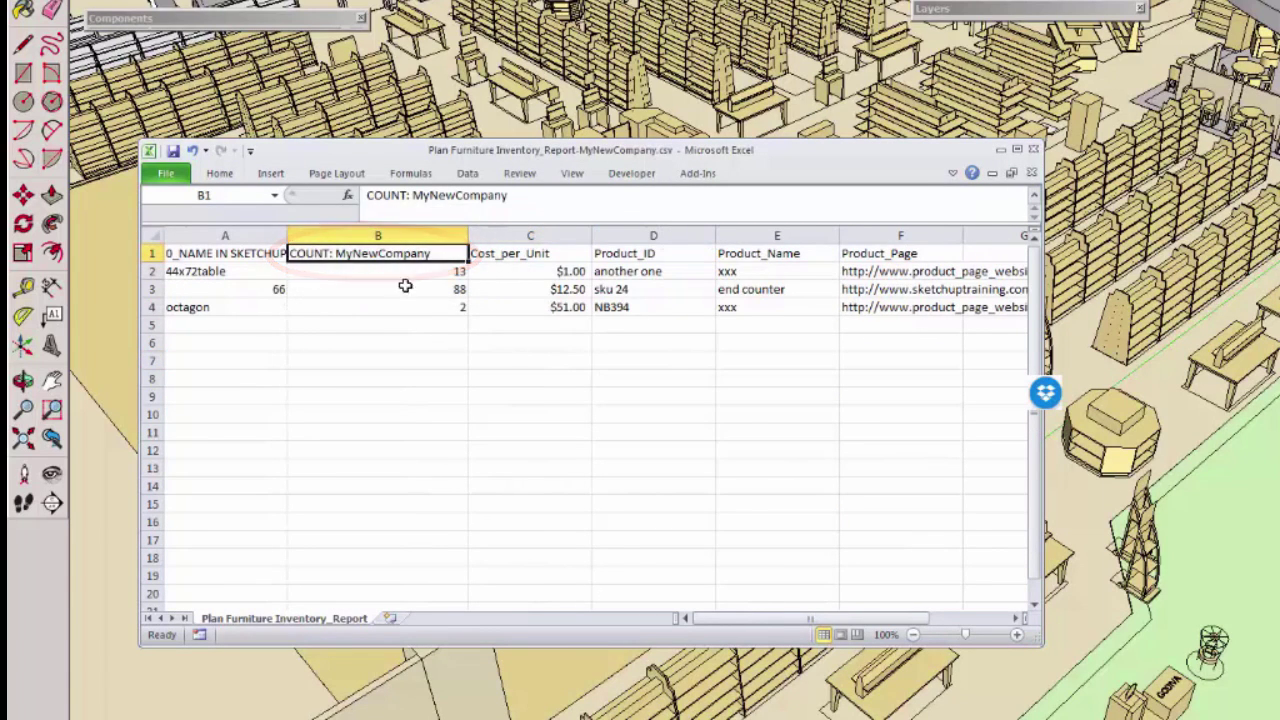
click(1078, 347)
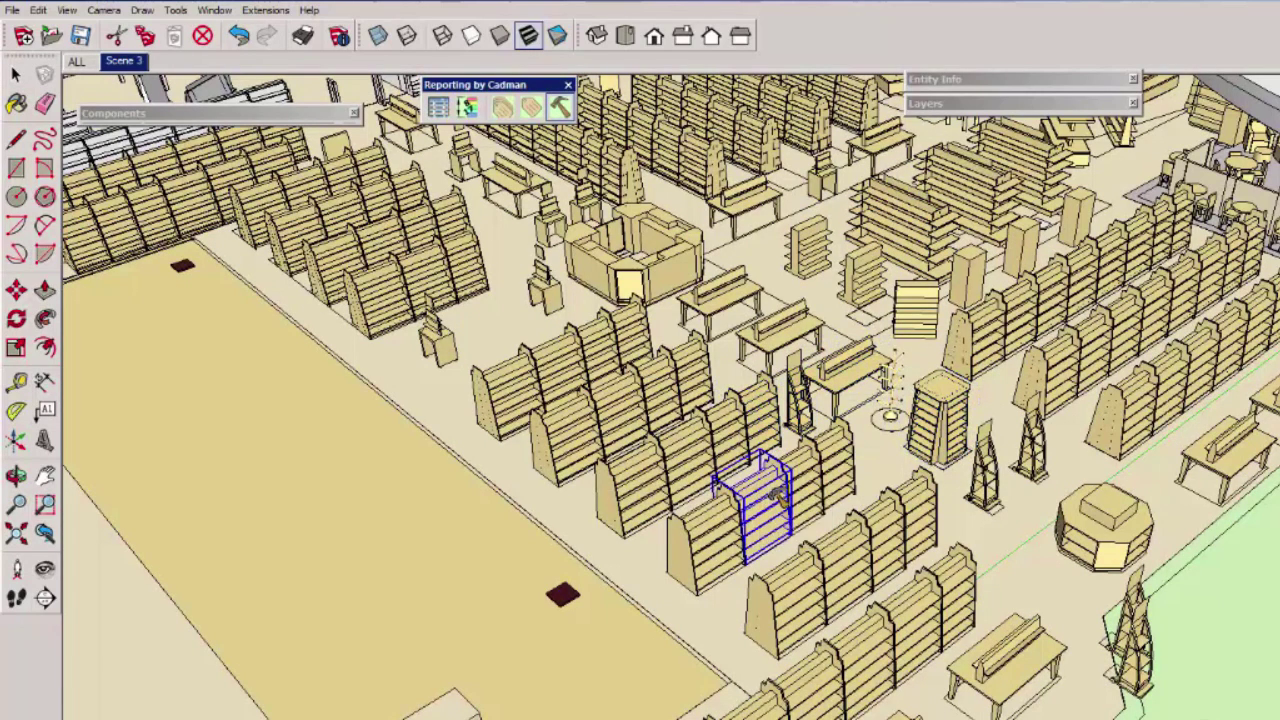
Step: Show the shelf's URL from the MyNewCompany library, opening its Library Shelving web page
click(762, 505)
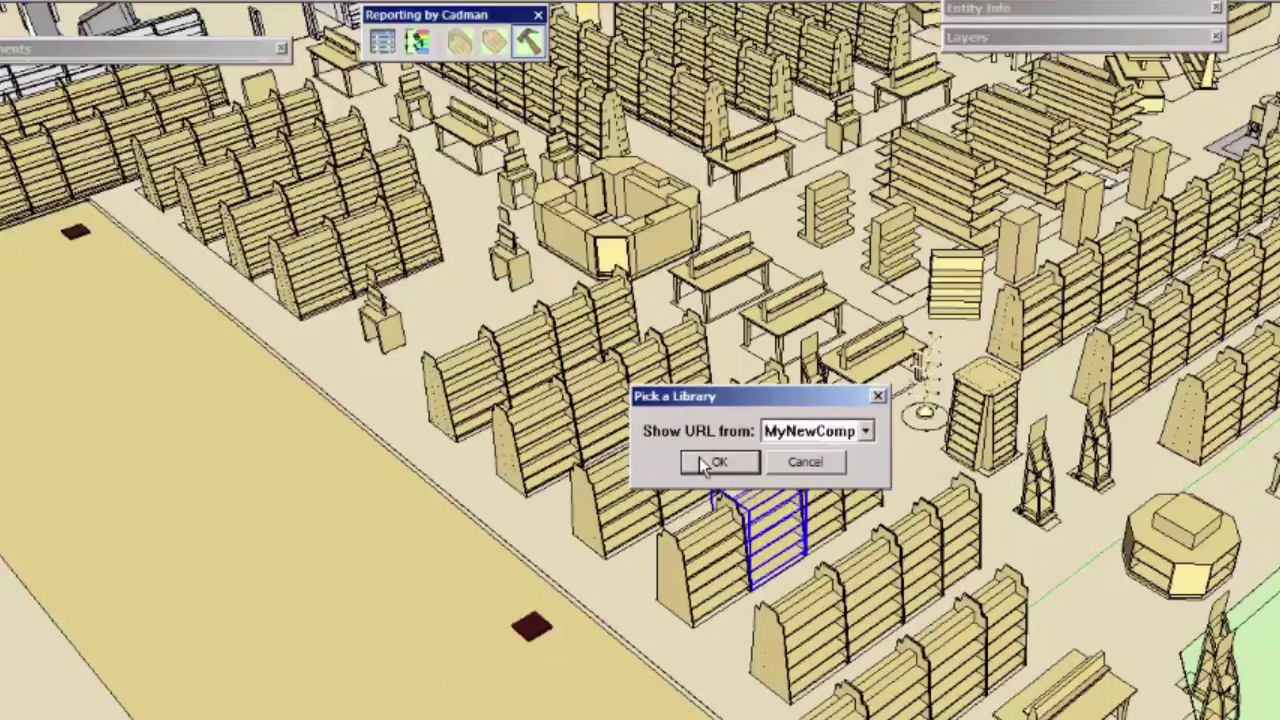
click(705, 460)
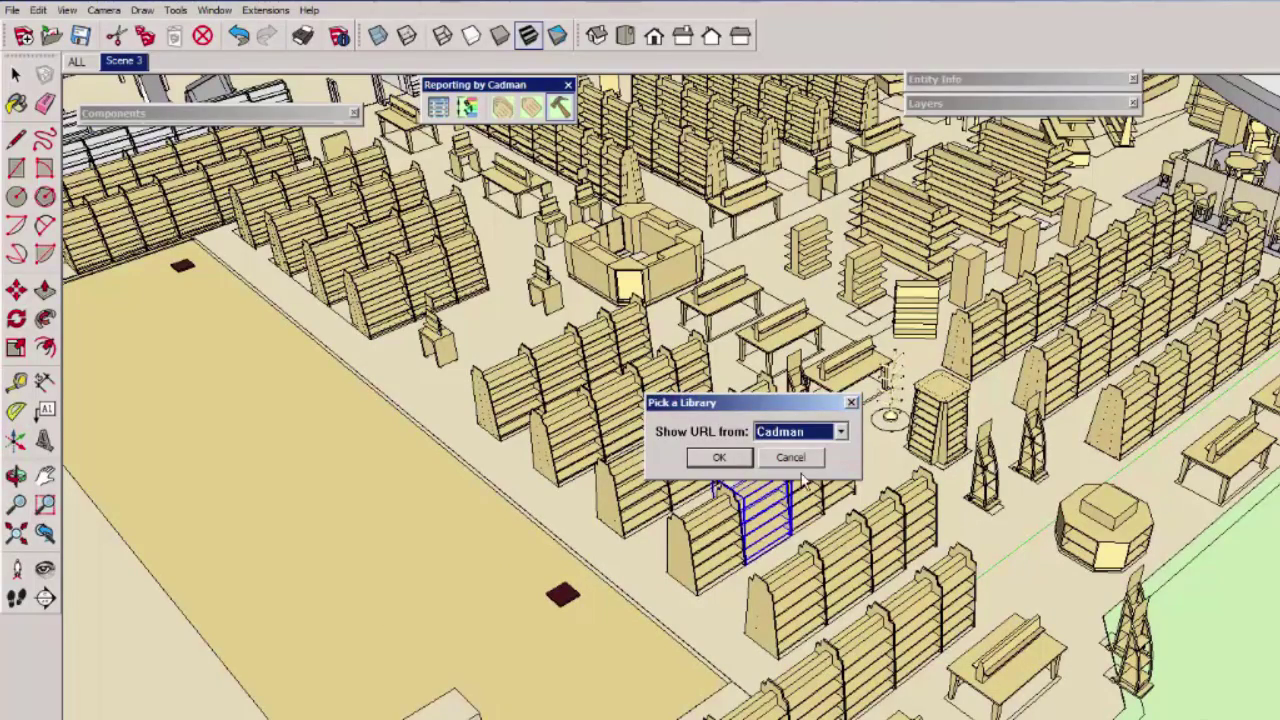
click(843, 432)
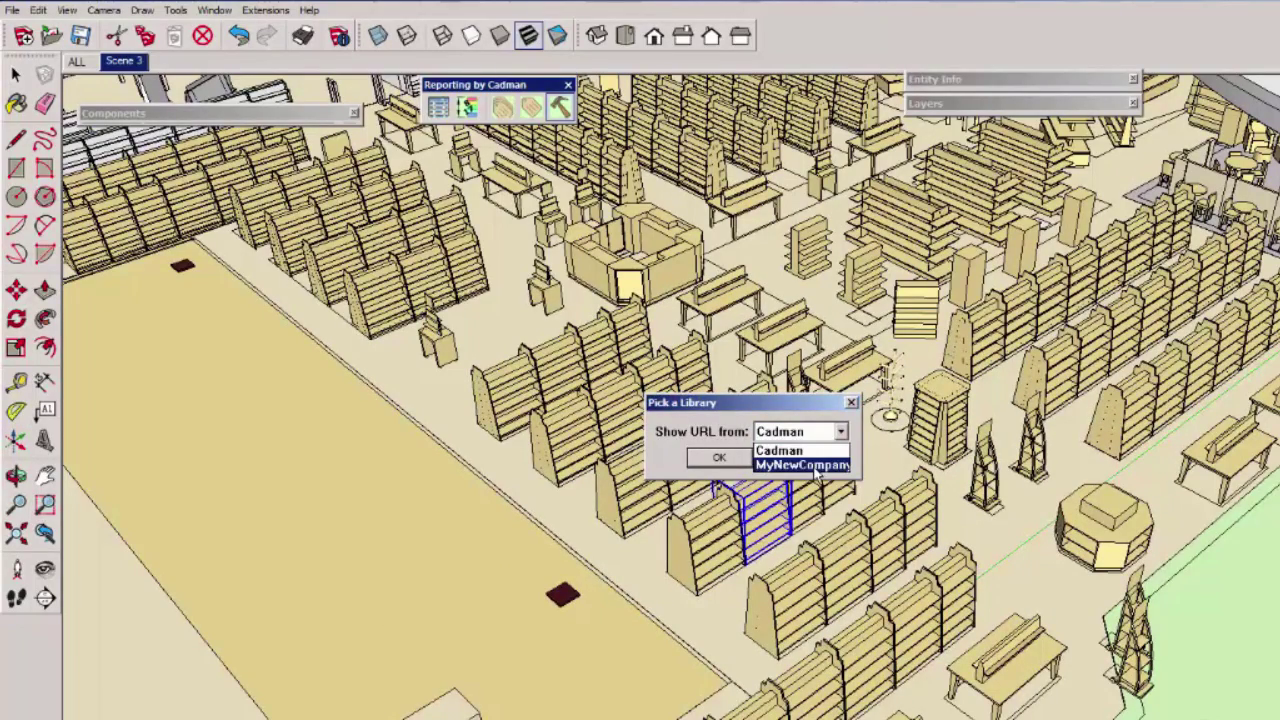
click(812, 466)
click(716, 457)
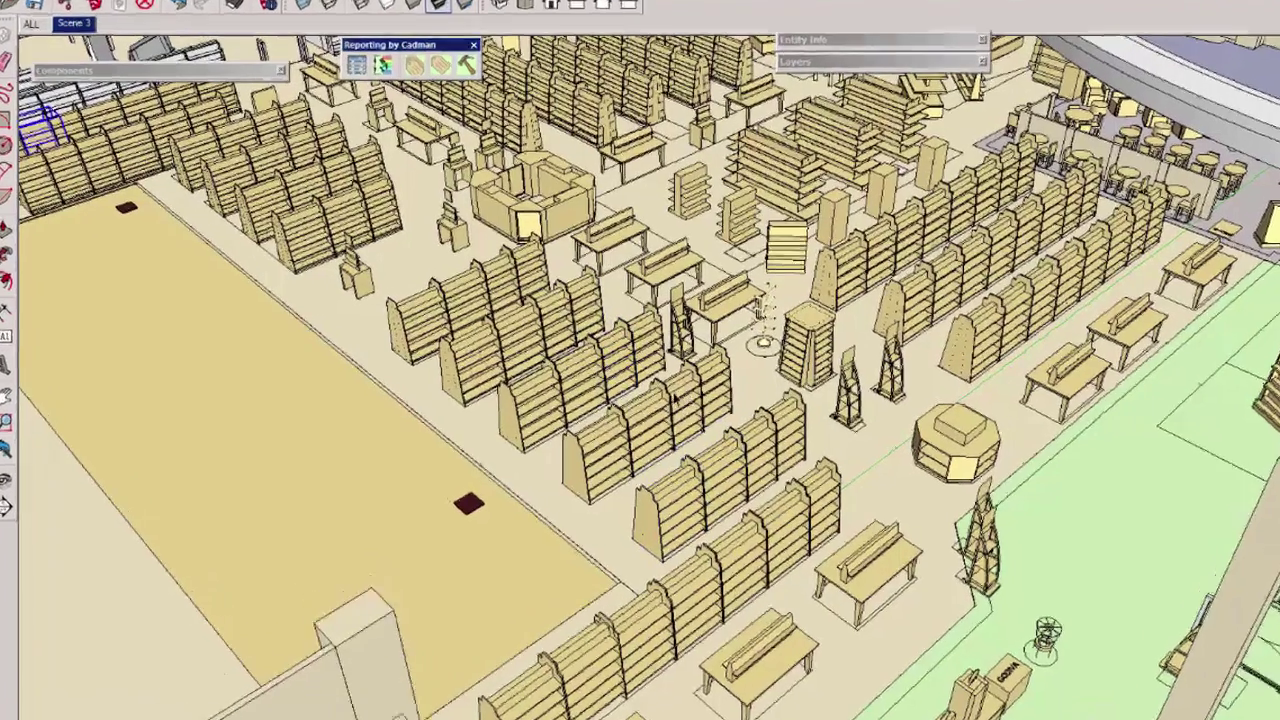
Step: Select two shelving units, label them under a new ThirdInventory dictionary, and load the csv
click(653, 418)
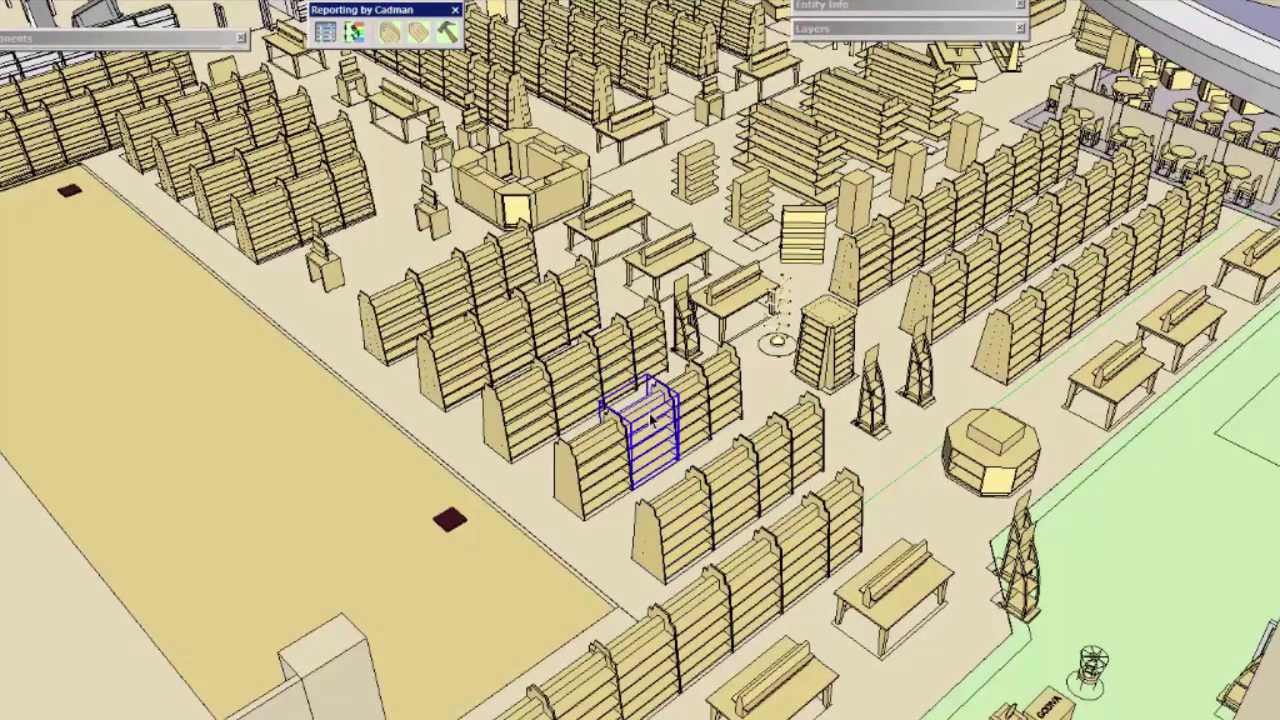
ctrl+click(700, 400)
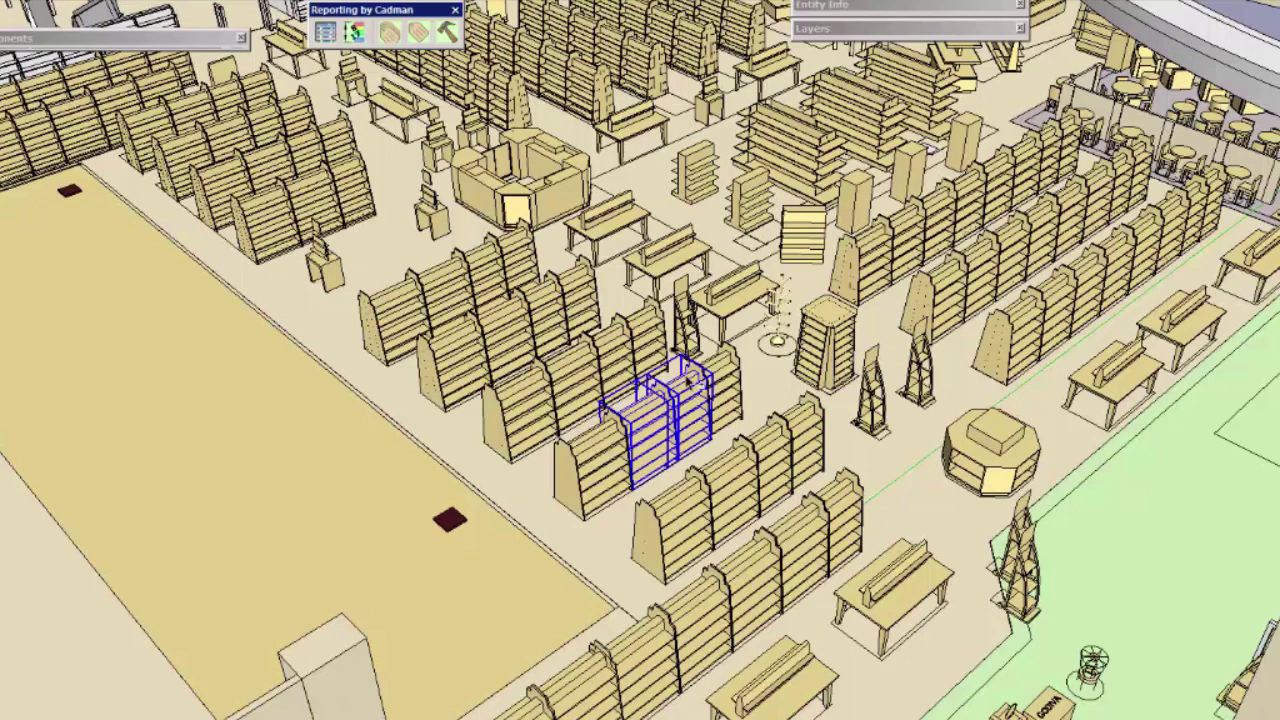
click(418, 33)
text(ThirdInventory)
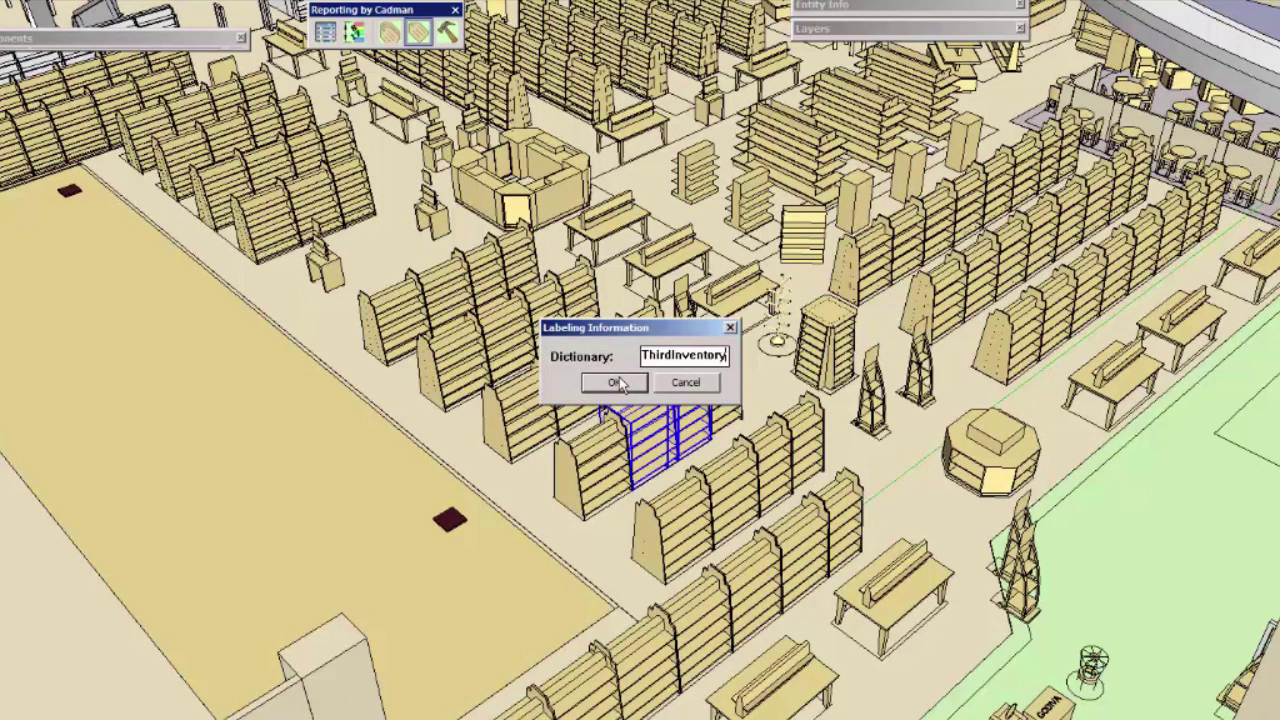
click(617, 383)
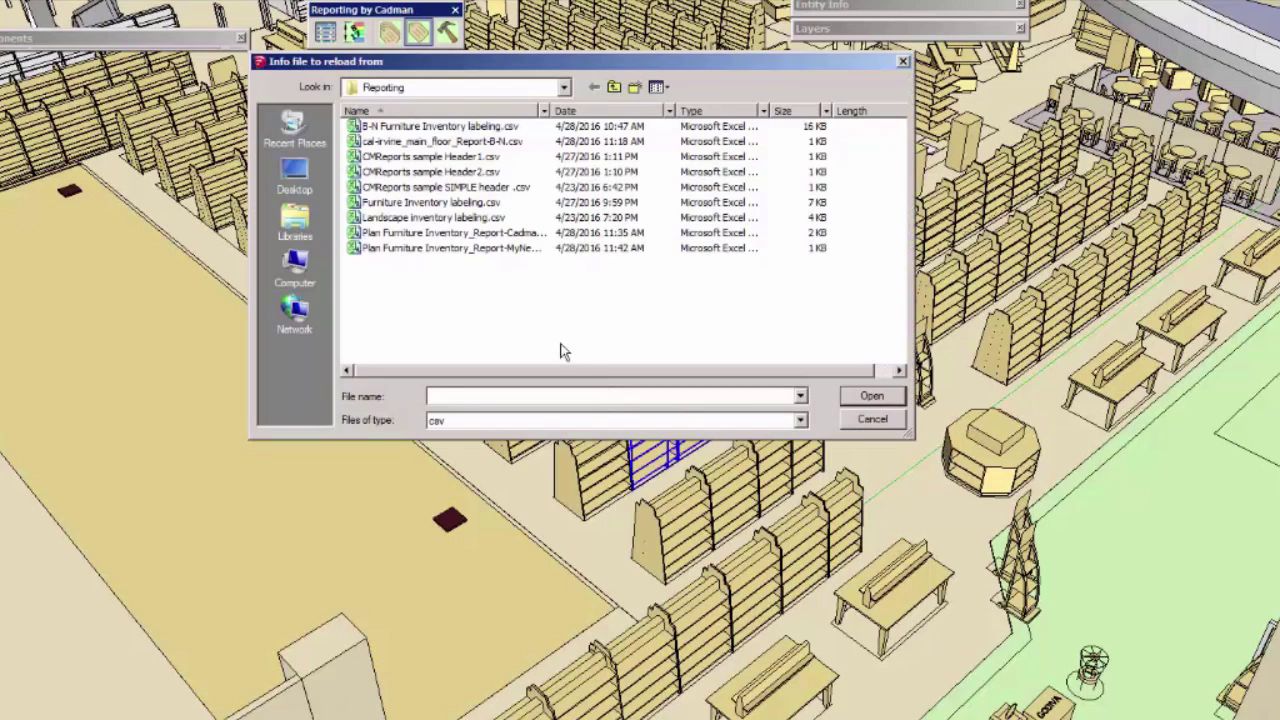
double_click(470, 160)
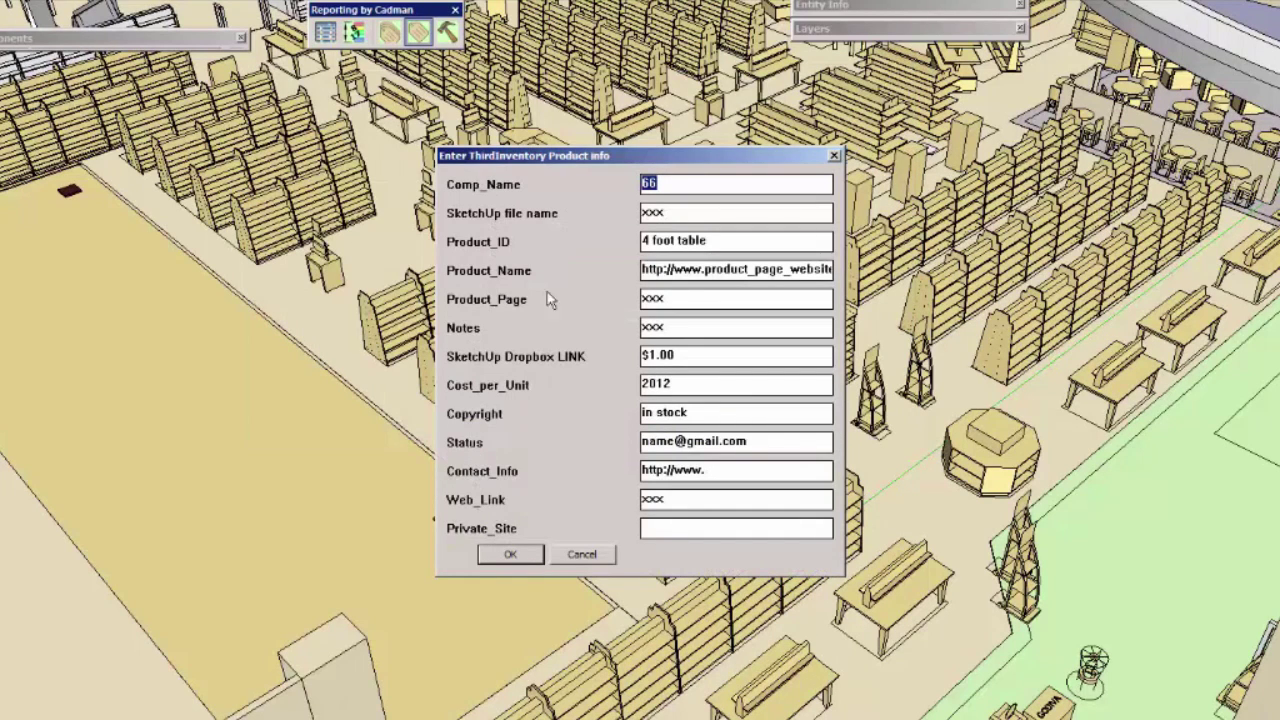
Step: Set the 66 shelf's Notes to 'for inventory purposes' and finish labeling
key(Tab)
key(Tab)
key(Tab)
key(Tab)
key(Tab)
text(for)
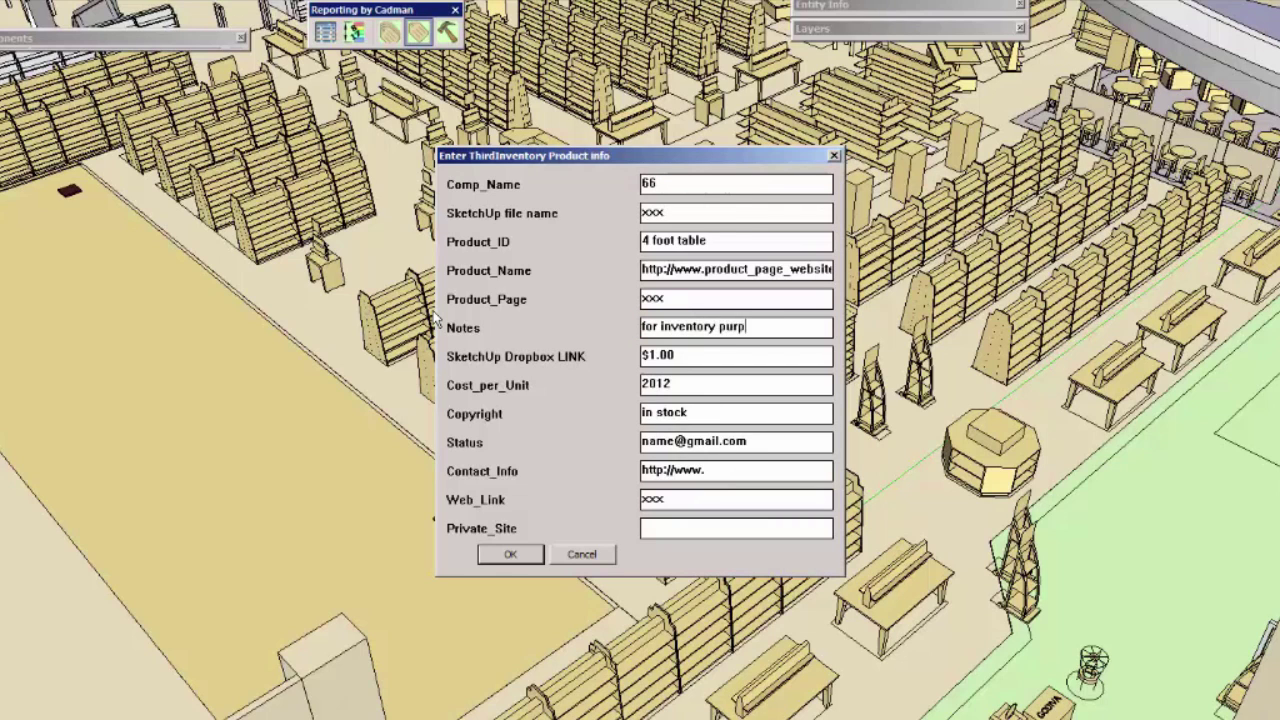
click(510, 554)
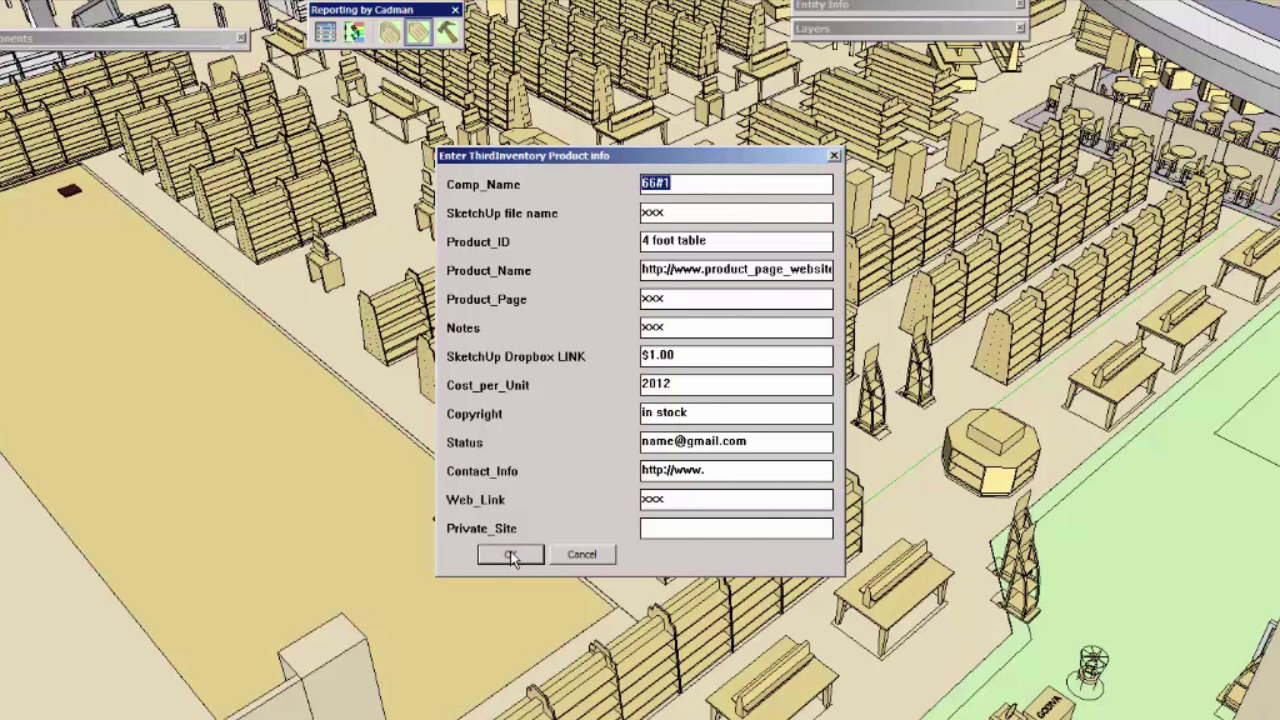
click(510, 554)
Step: Run a ThirdInventory attribute report and open the resulting CSV in Excel
click(670, 410)
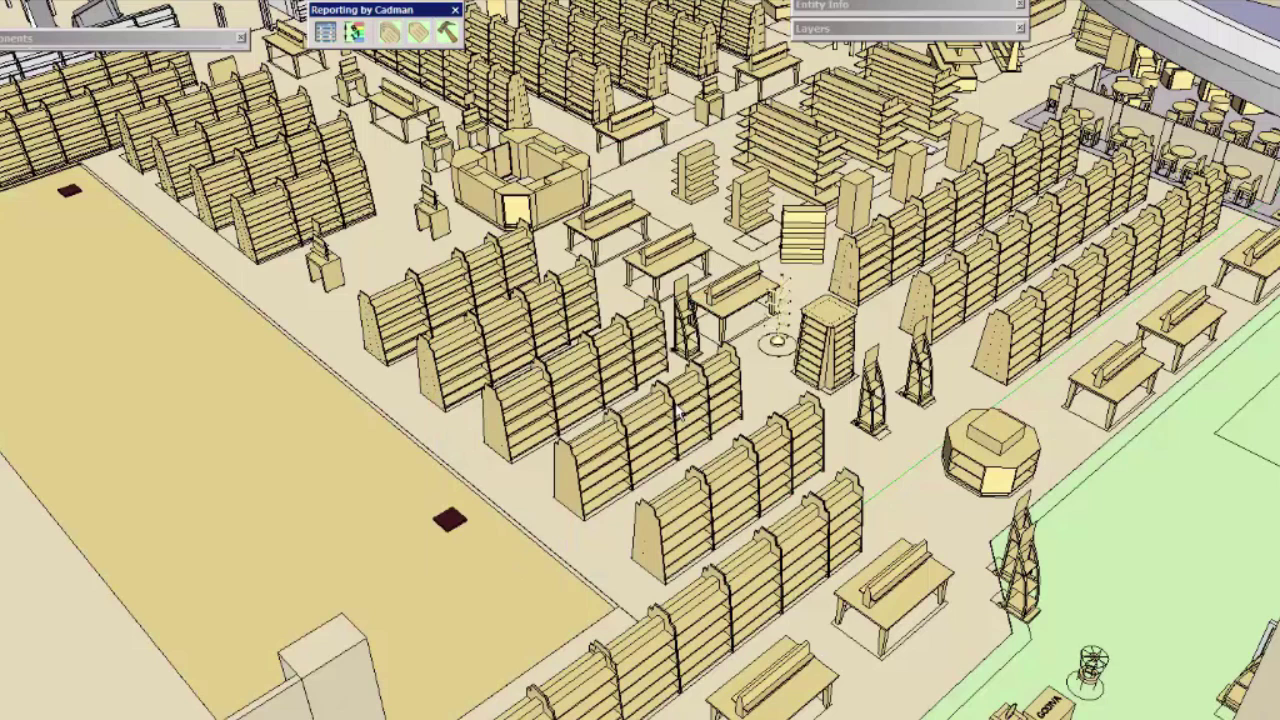
click(325, 33)
click(771, 352)
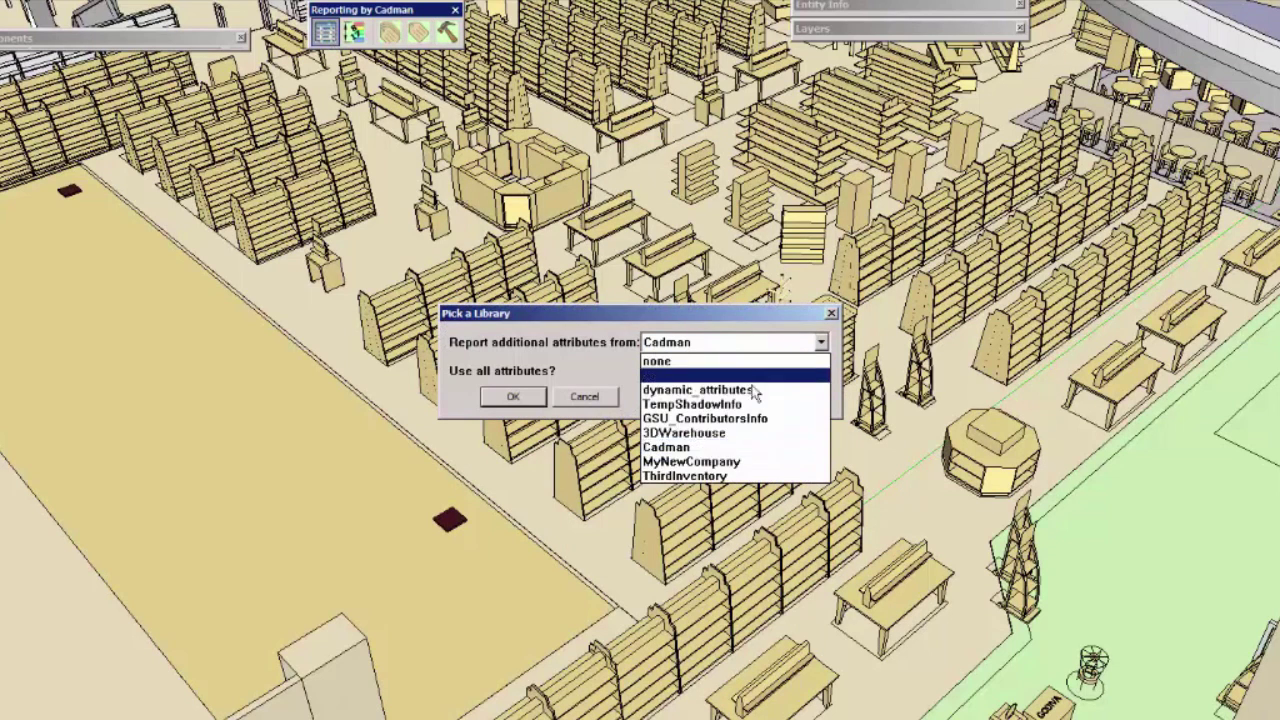
click(707, 481)
click(515, 398)
click(548, 400)
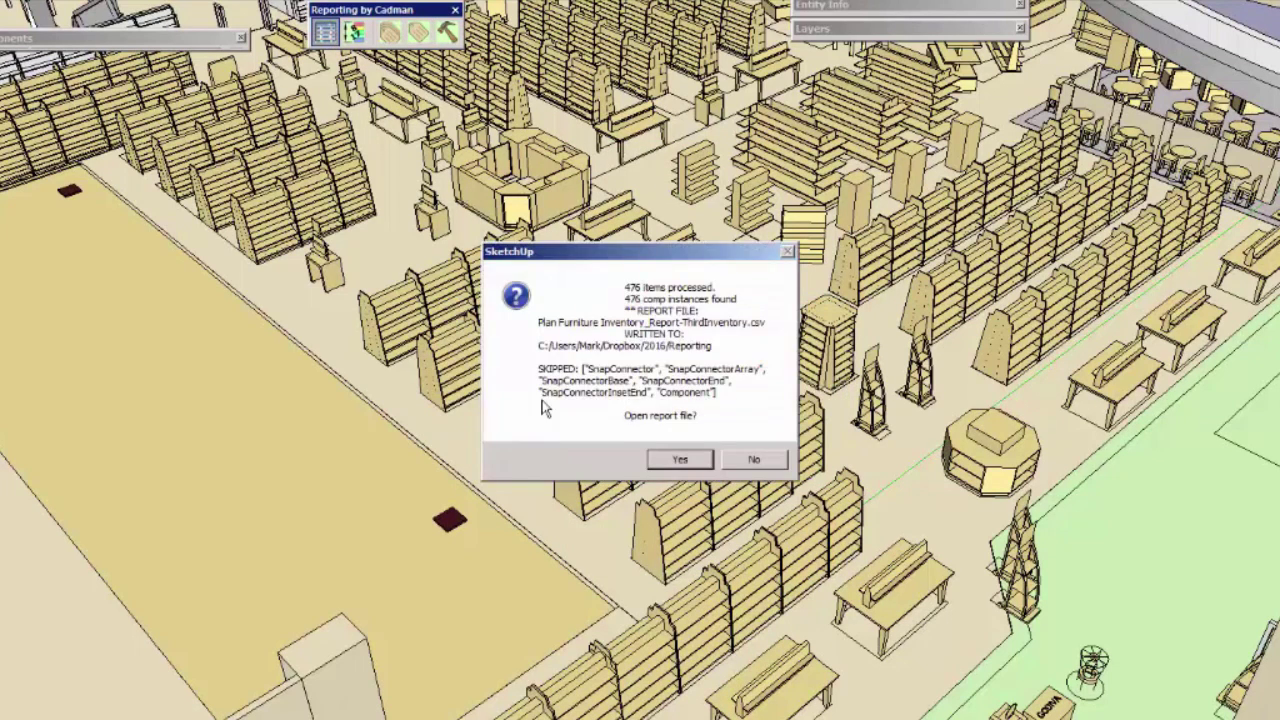
click(677, 462)
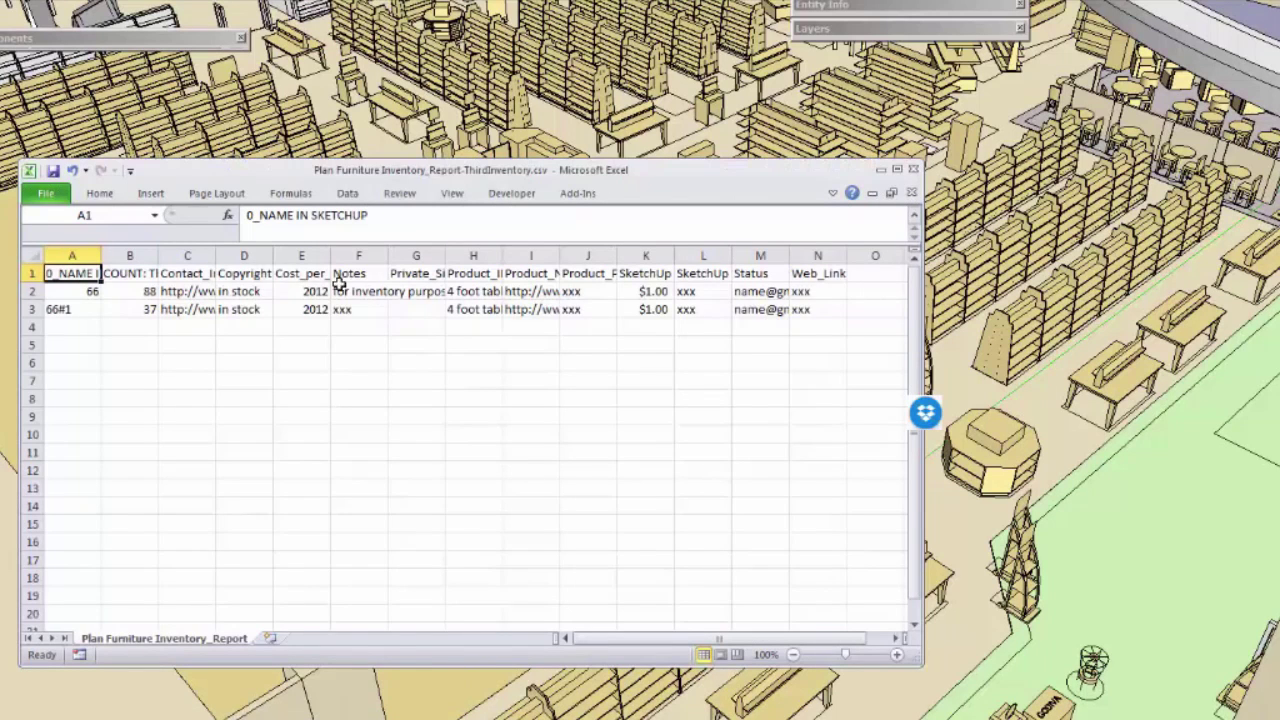
Step: Widen columns A–L and stretch column F to fit the note
drag(89, 256, 774, 257)
click(566, 291)
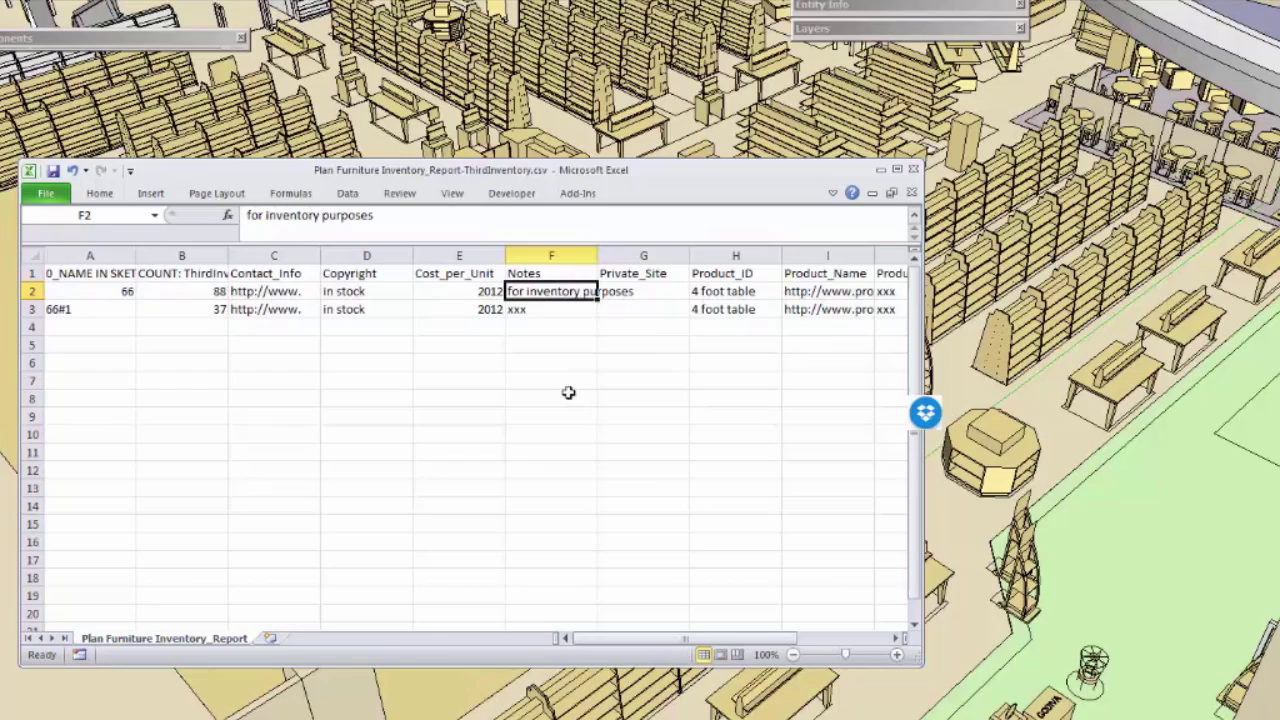
drag(600, 257, 680, 257)
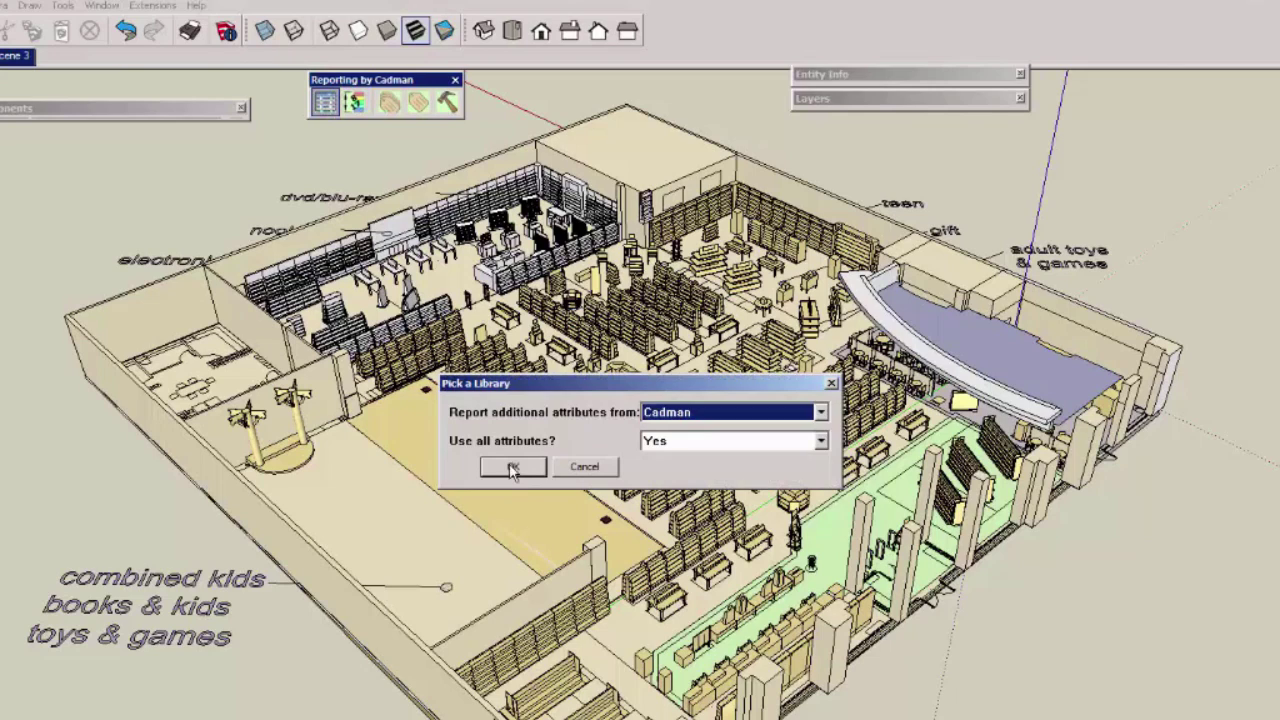
Step: Run the Cadman attribute report and open it in Excel
click(512, 470)
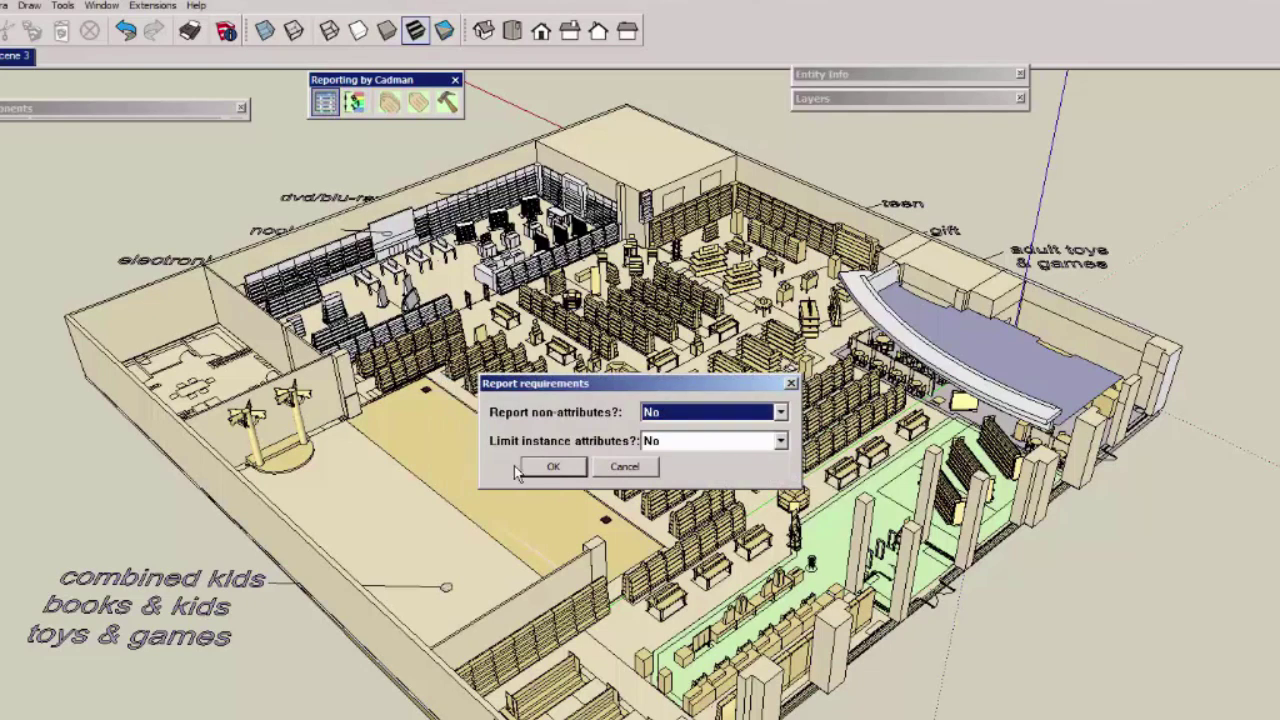
click(541, 474)
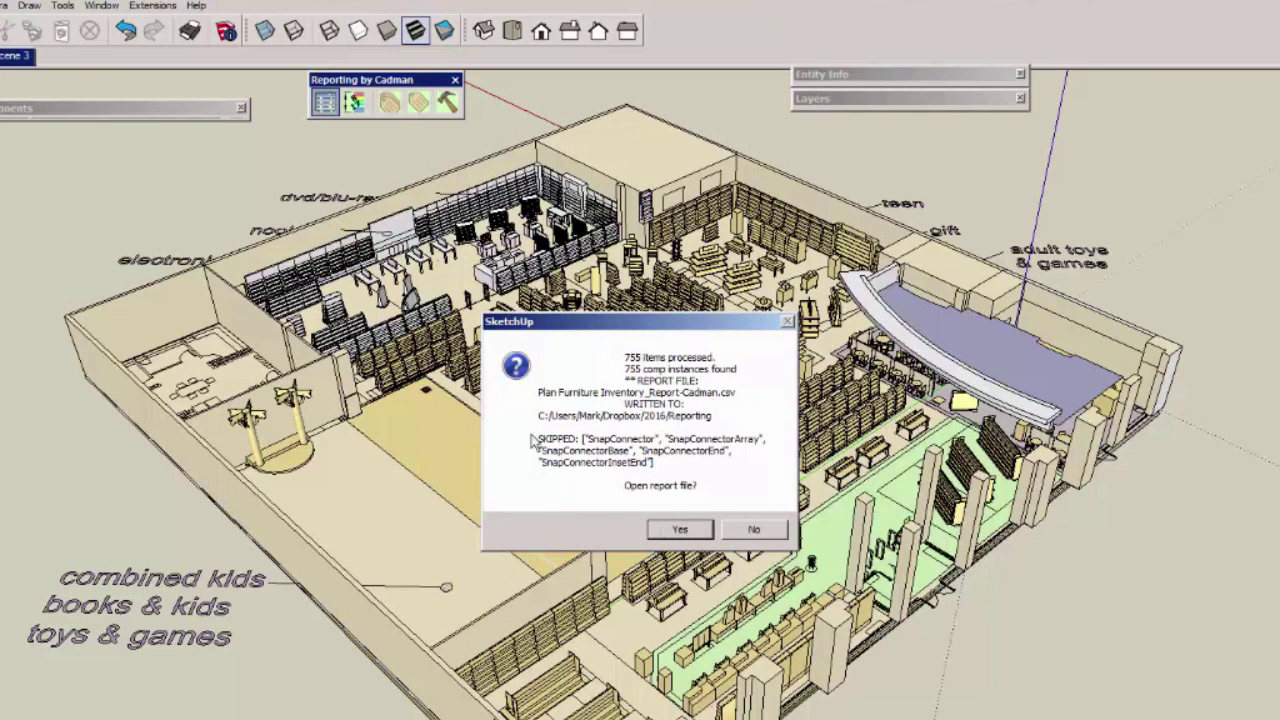
click(679, 530)
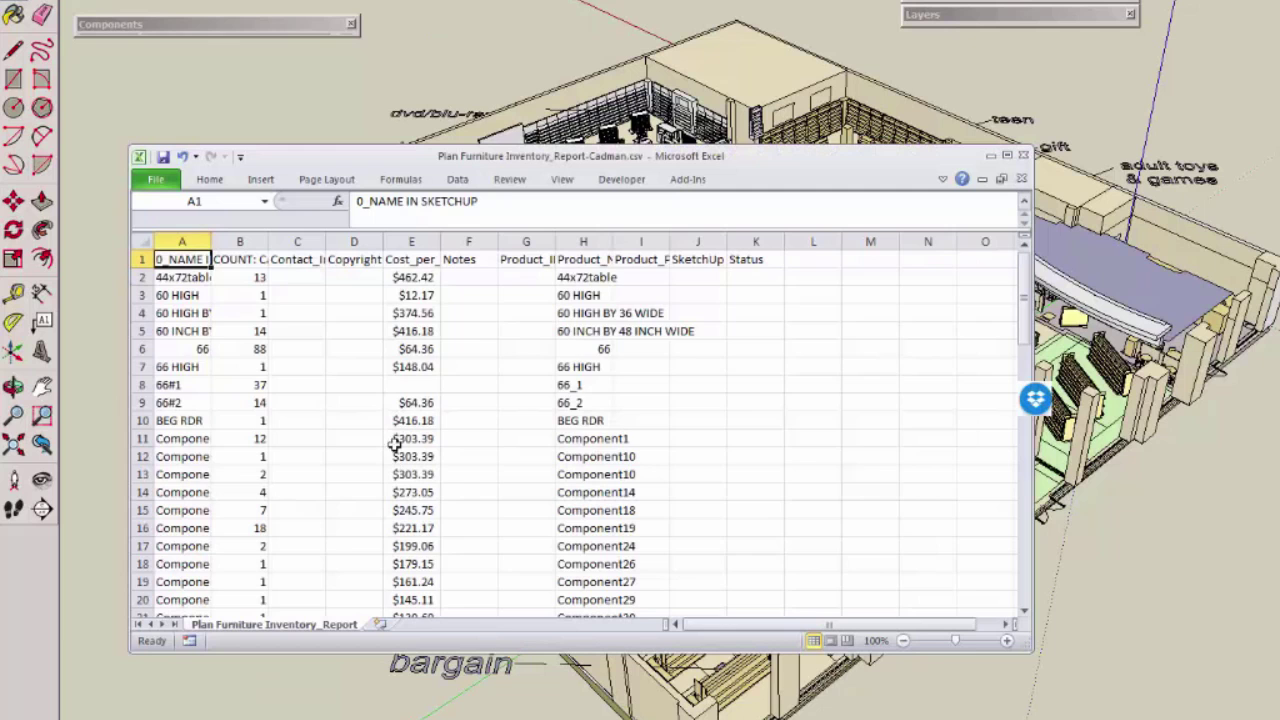
Step: Widen column A to show full component names and scroll through the rows
scroll(411, 405, down, 2)
scroll(418, 403, up, 2)
drag(210, 250, 369, 242)
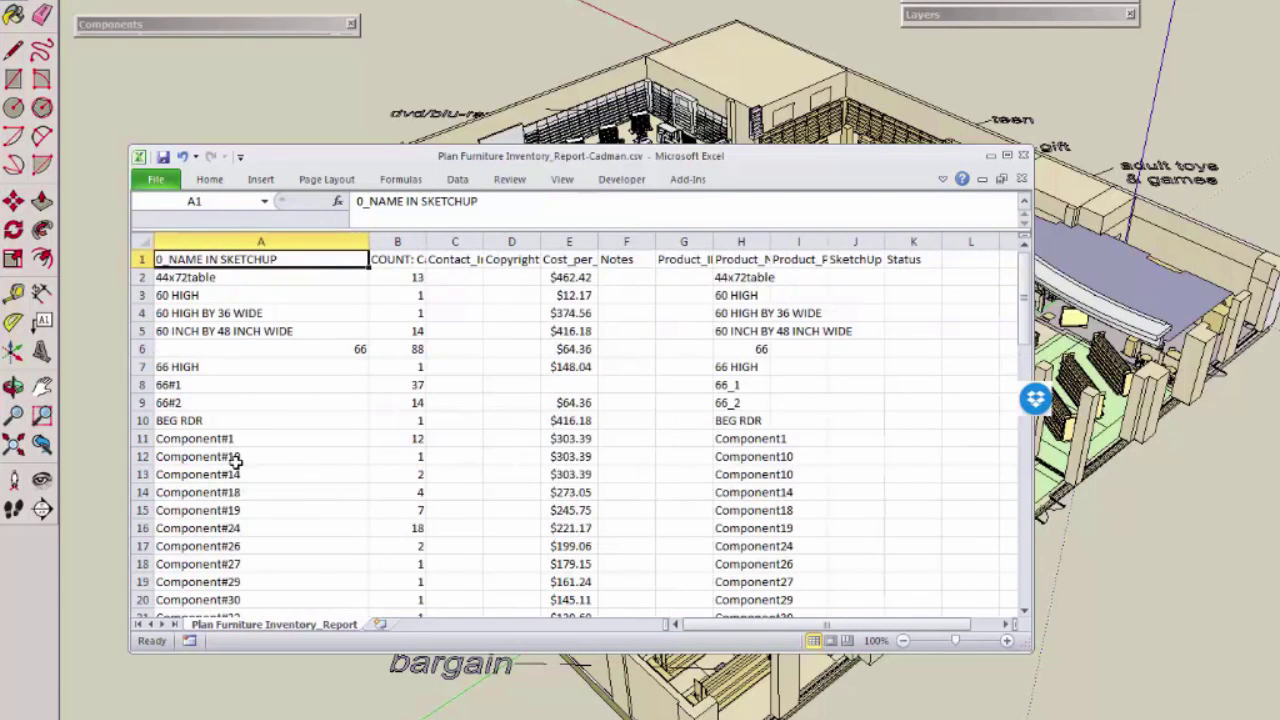
scroll(235, 460, down, 5)
scroll(235, 497, up, 1)
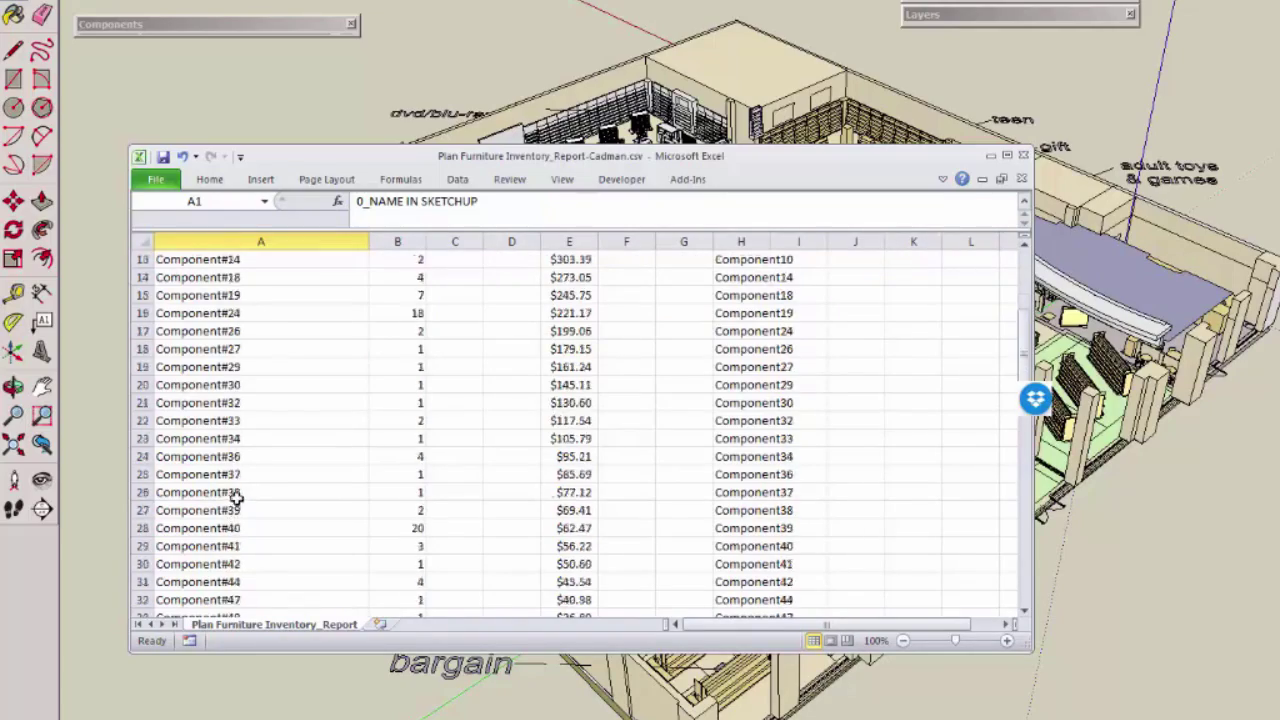
scroll(235, 497, up, 4)
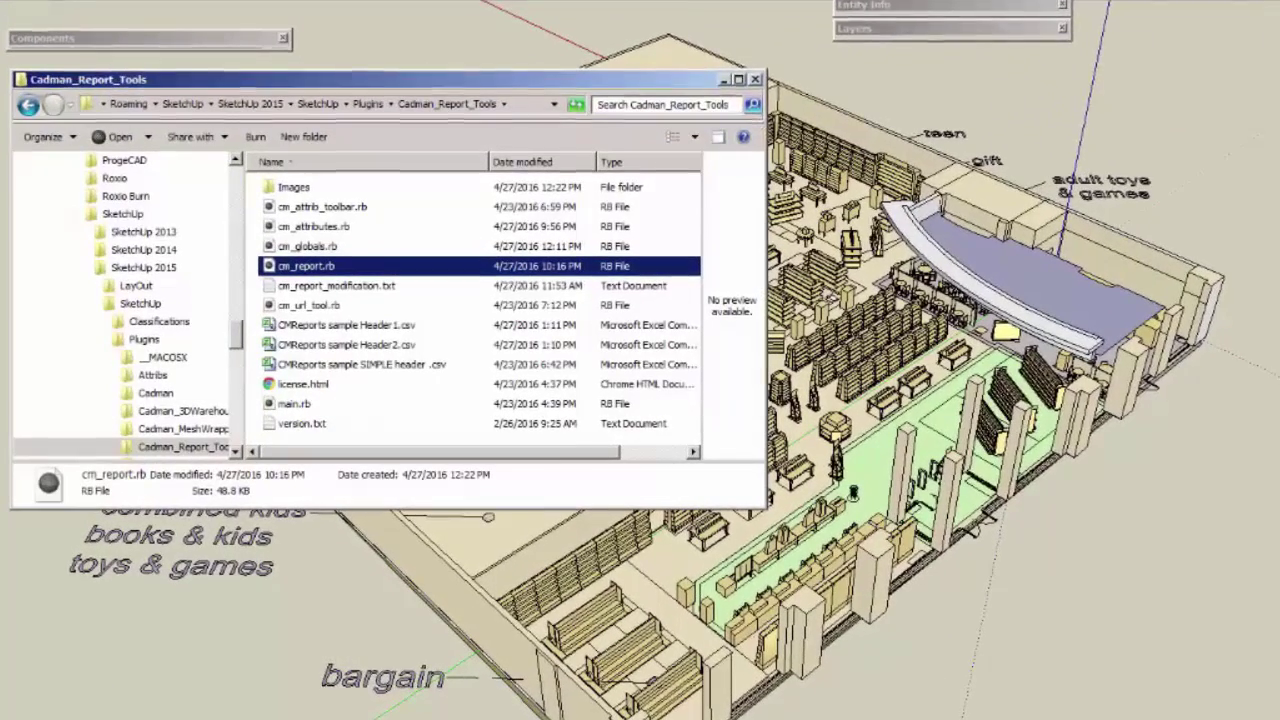
Step: Open cm_report_modification.txt, add 'Component' to the exclusion list, and save it
click(345, 287)
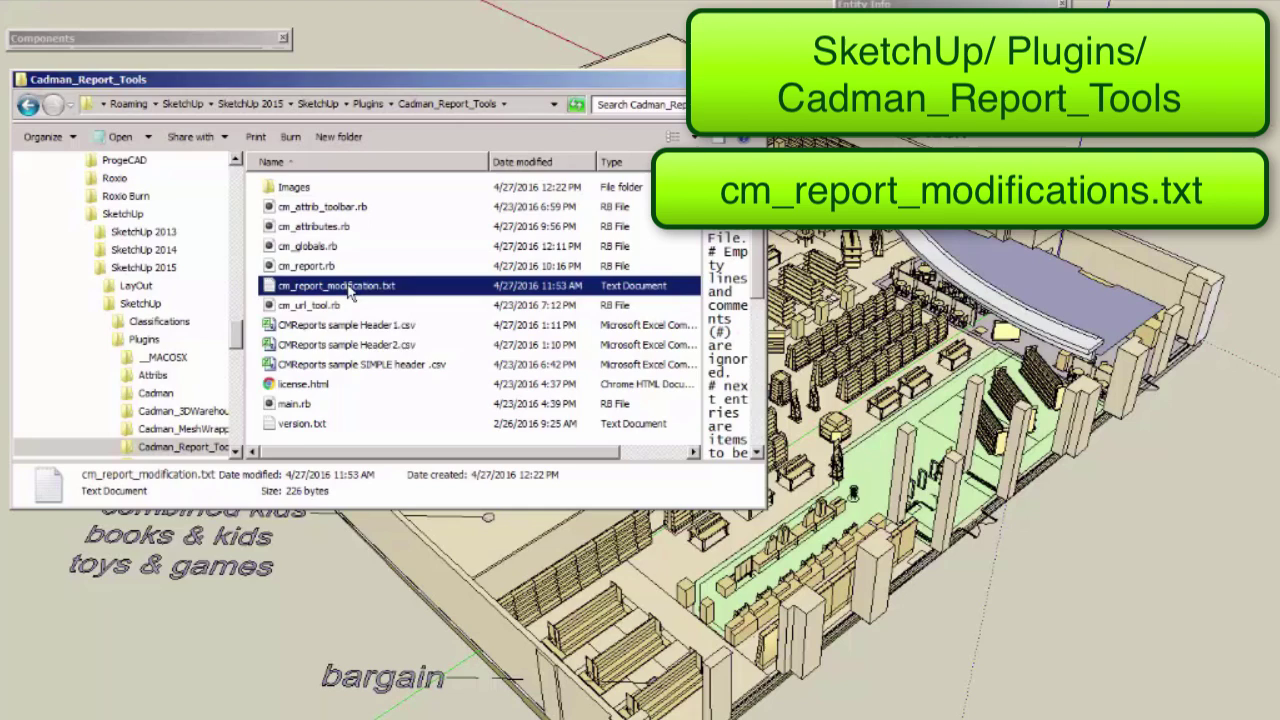
double_click(355, 288)
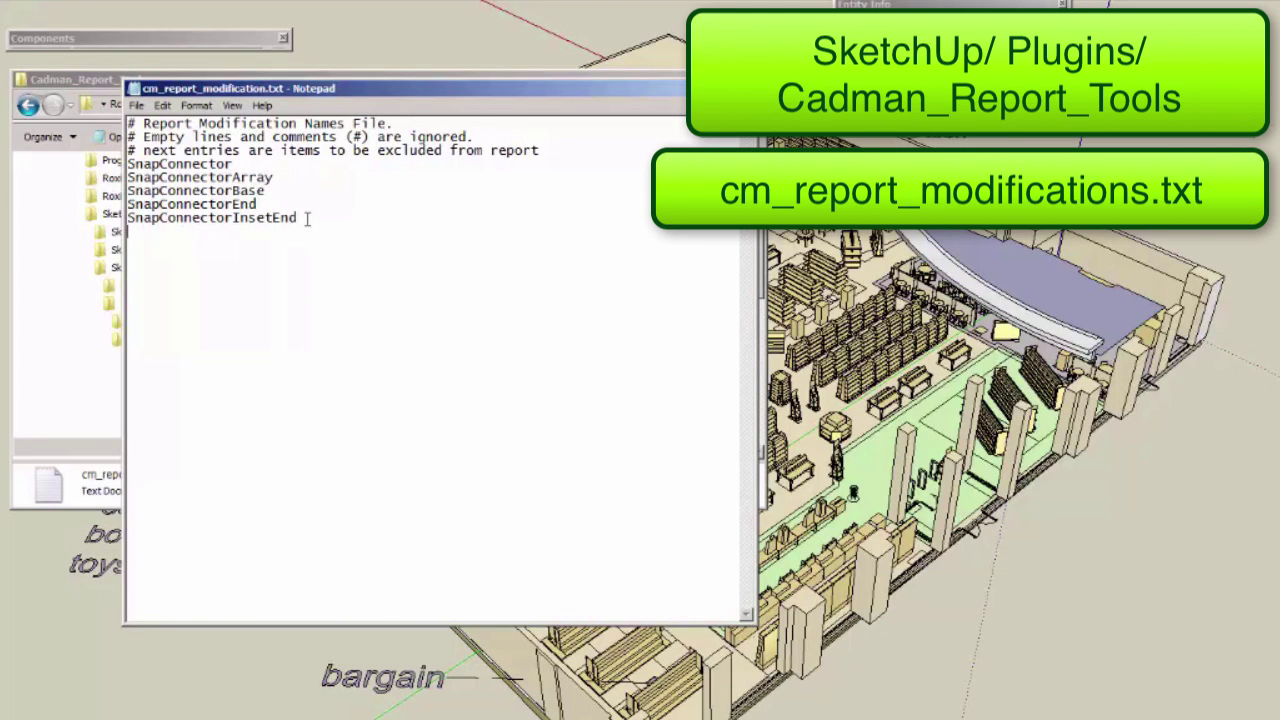
text(Component)
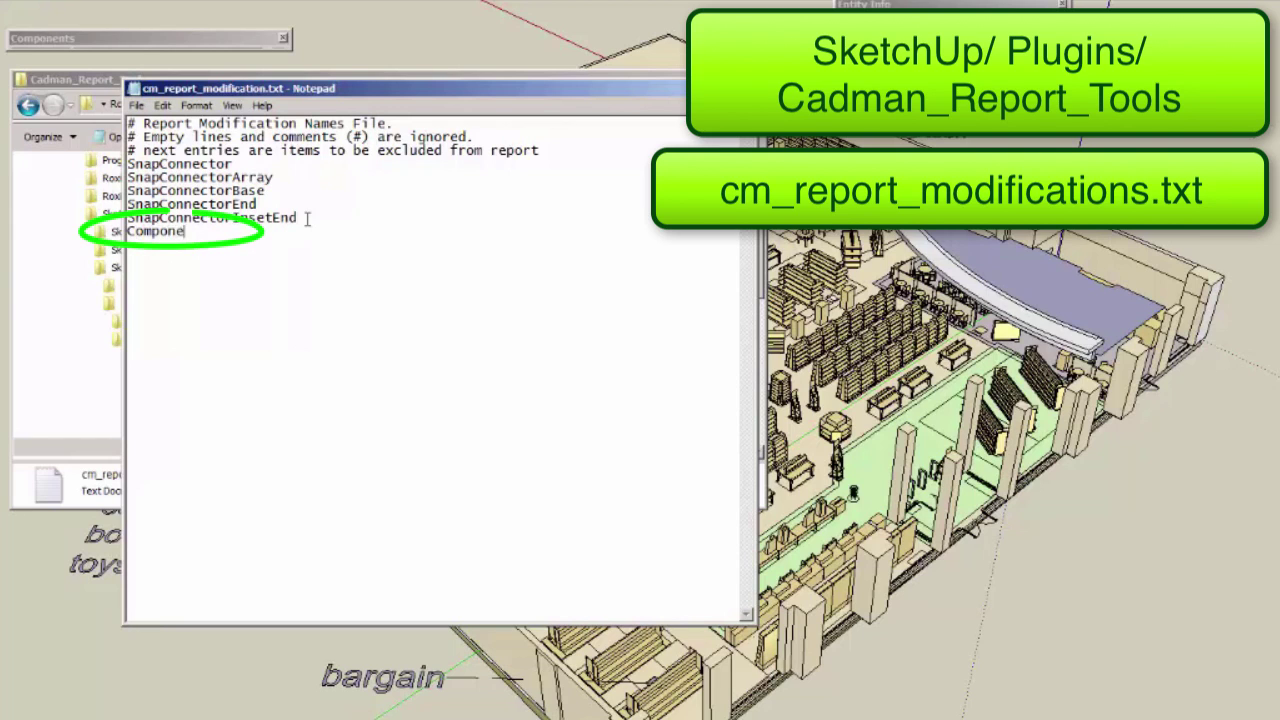
click(136, 105)
click(157, 157)
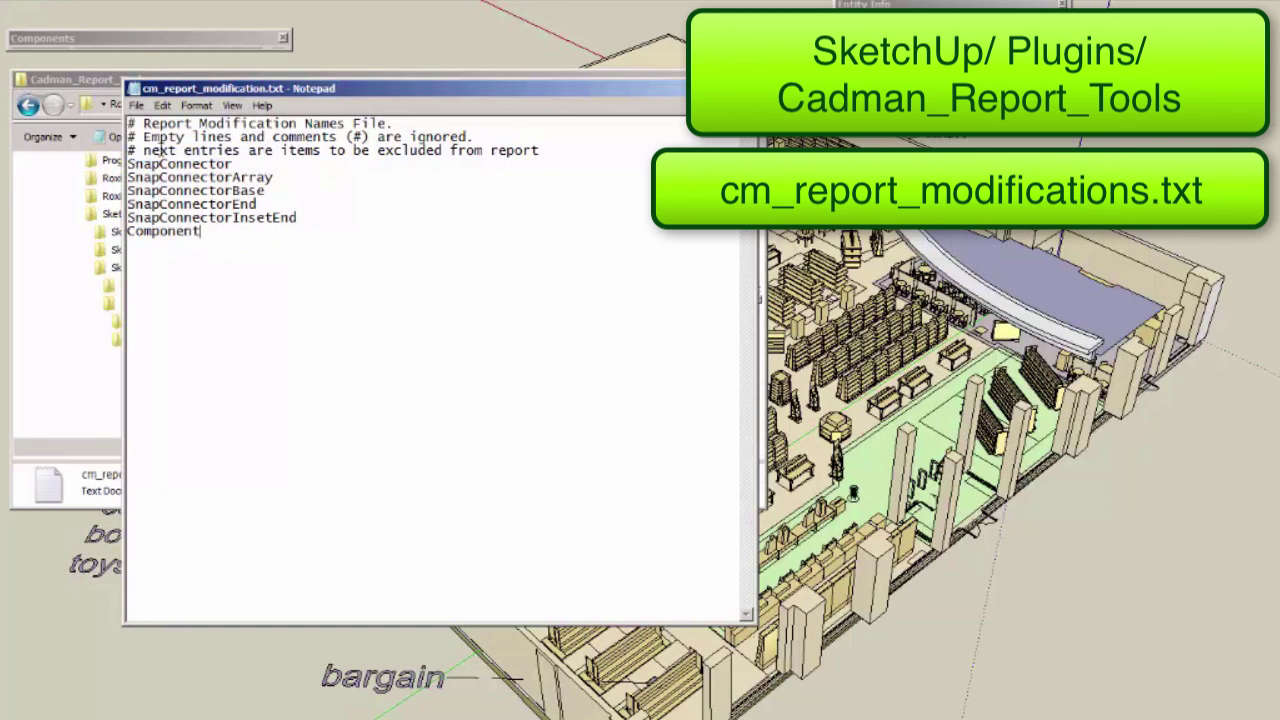
Step: Rerun the Cadman component report in SketchUp and open the furniture CSV in Excel
click(440, 22)
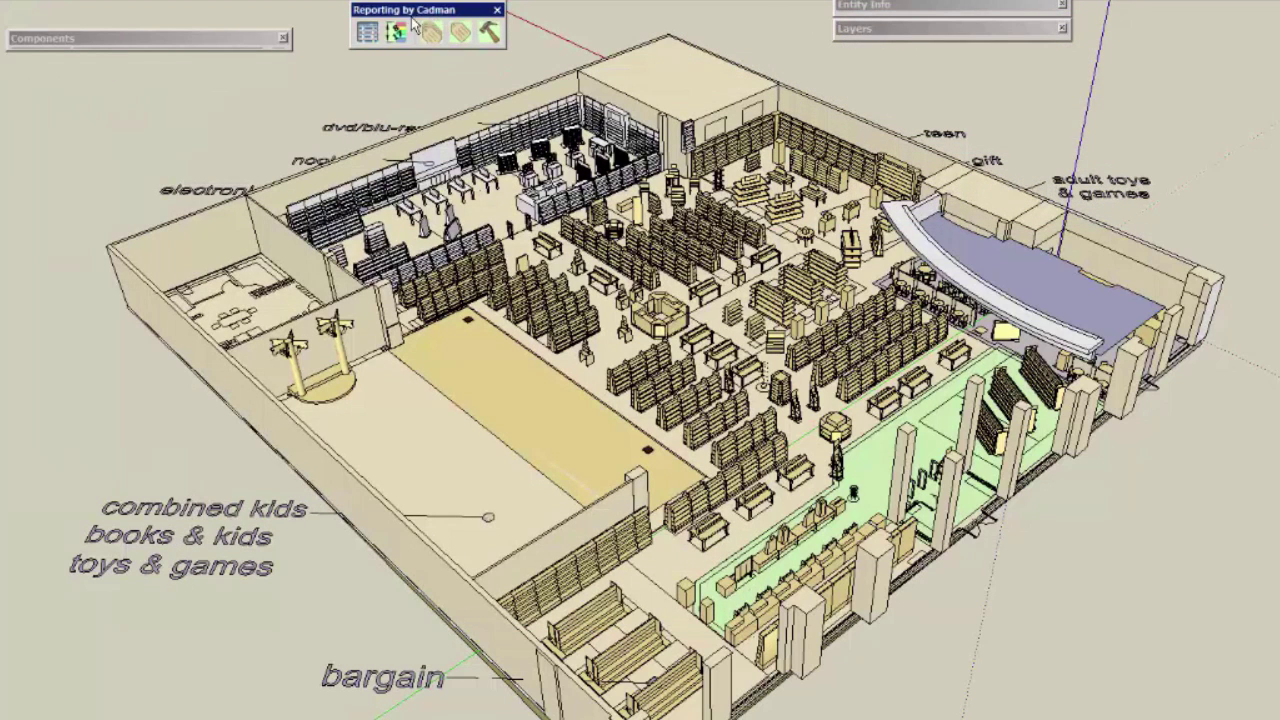
click(367, 33)
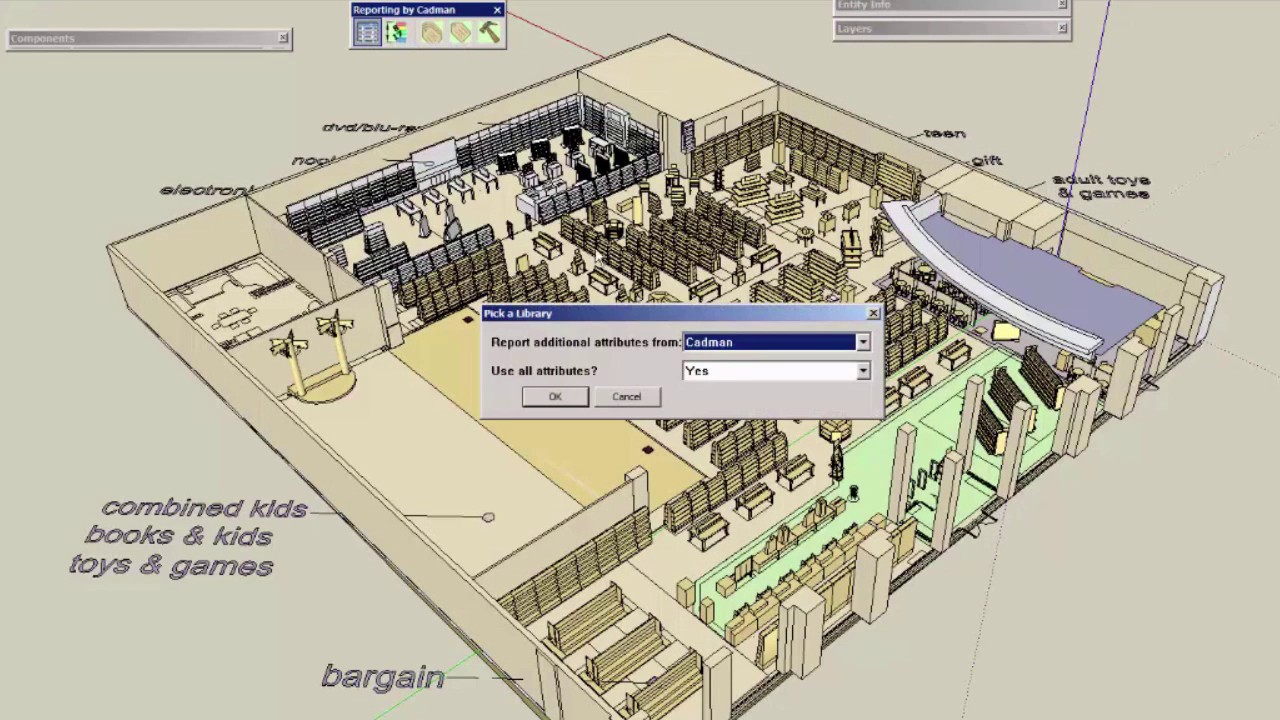
click(566, 398)
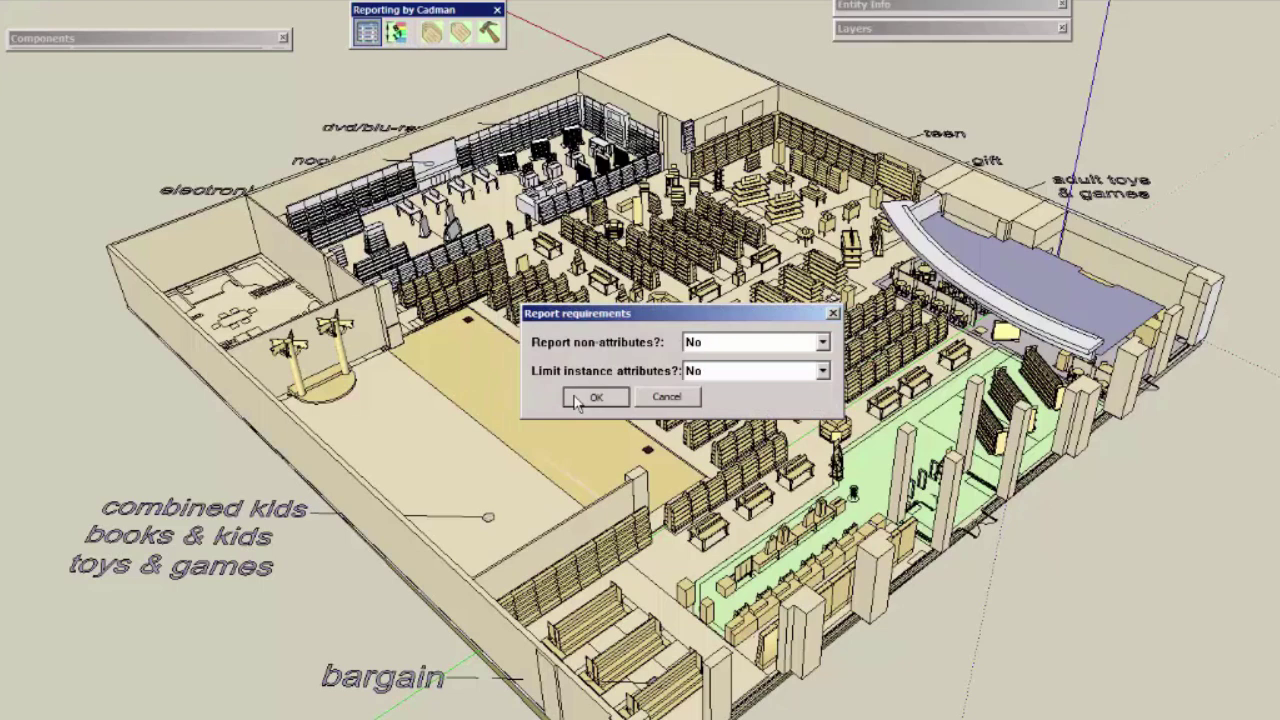
click(577, 399)
mouse_move(726, 368)
mouse_down()
mouse_move(680, 374)
mouse_move(808, 405)
mouse_move(735, 370)
mouse_up()
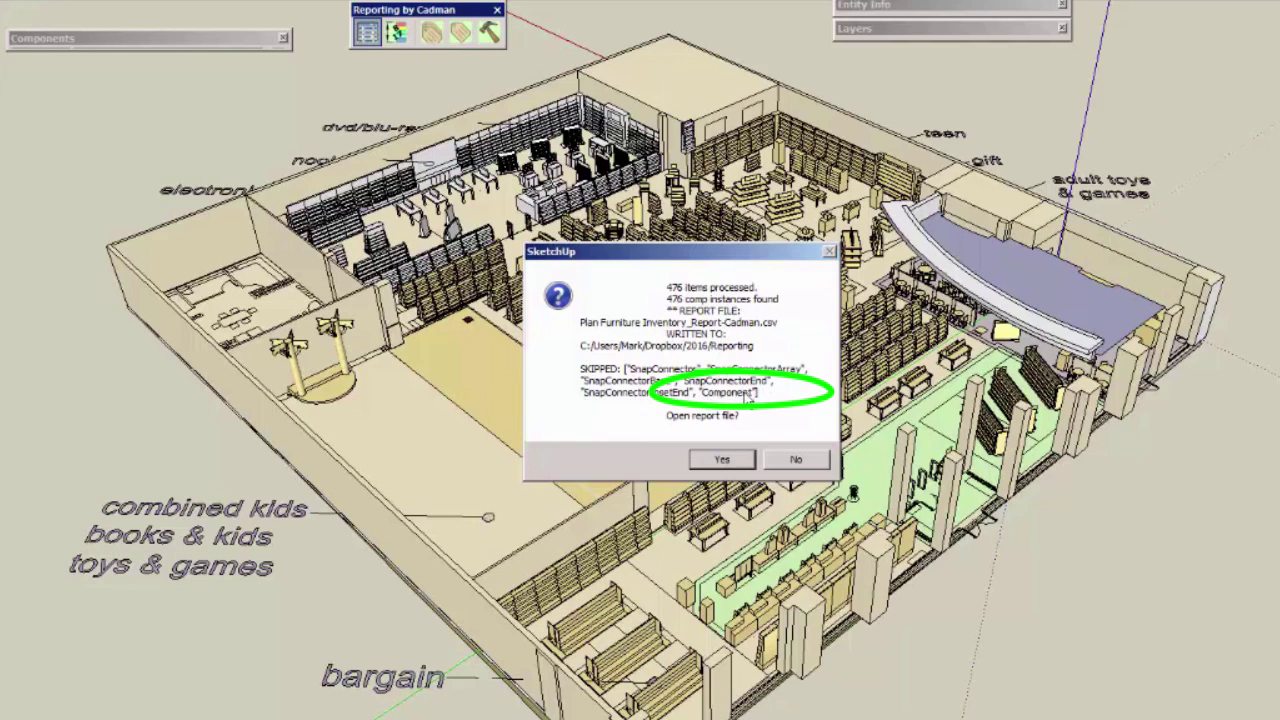
click(724, 459)
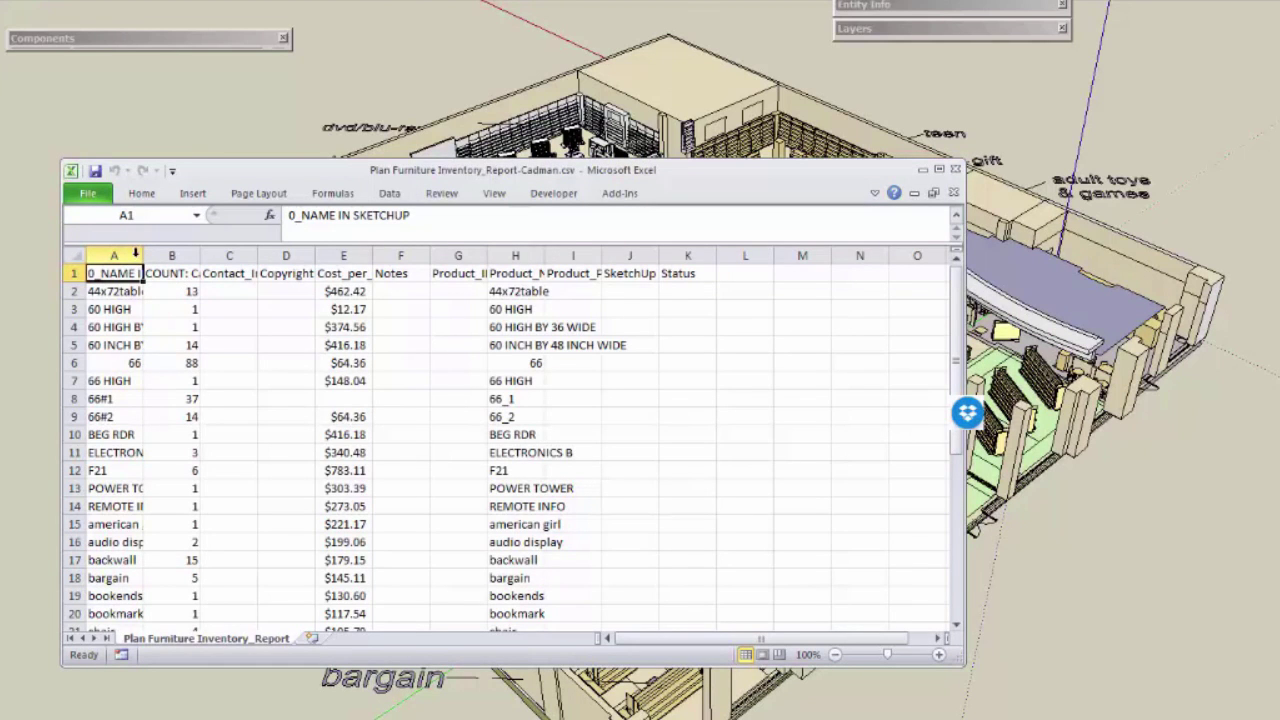
Step: Widen column A and scroll through the component list
drag(146, 255, 255, 255)
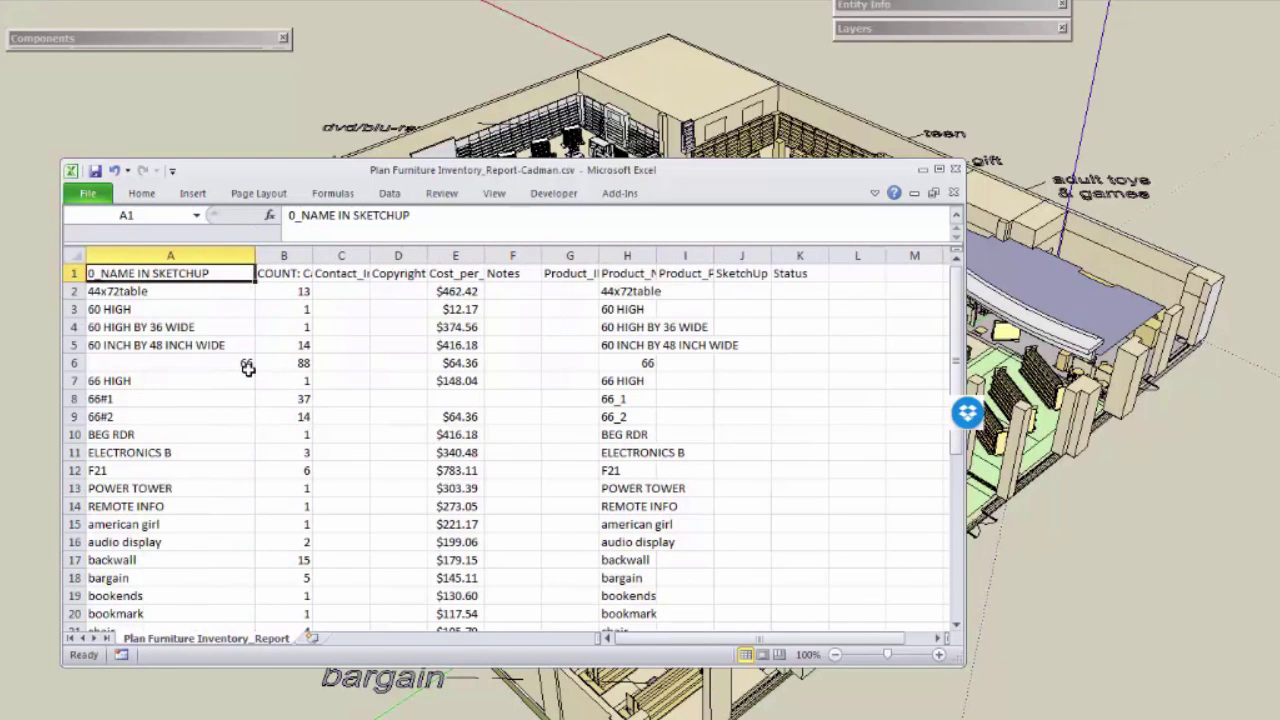
scroll(246, 375, down, 3)
scroll(246, 375, down, 4)
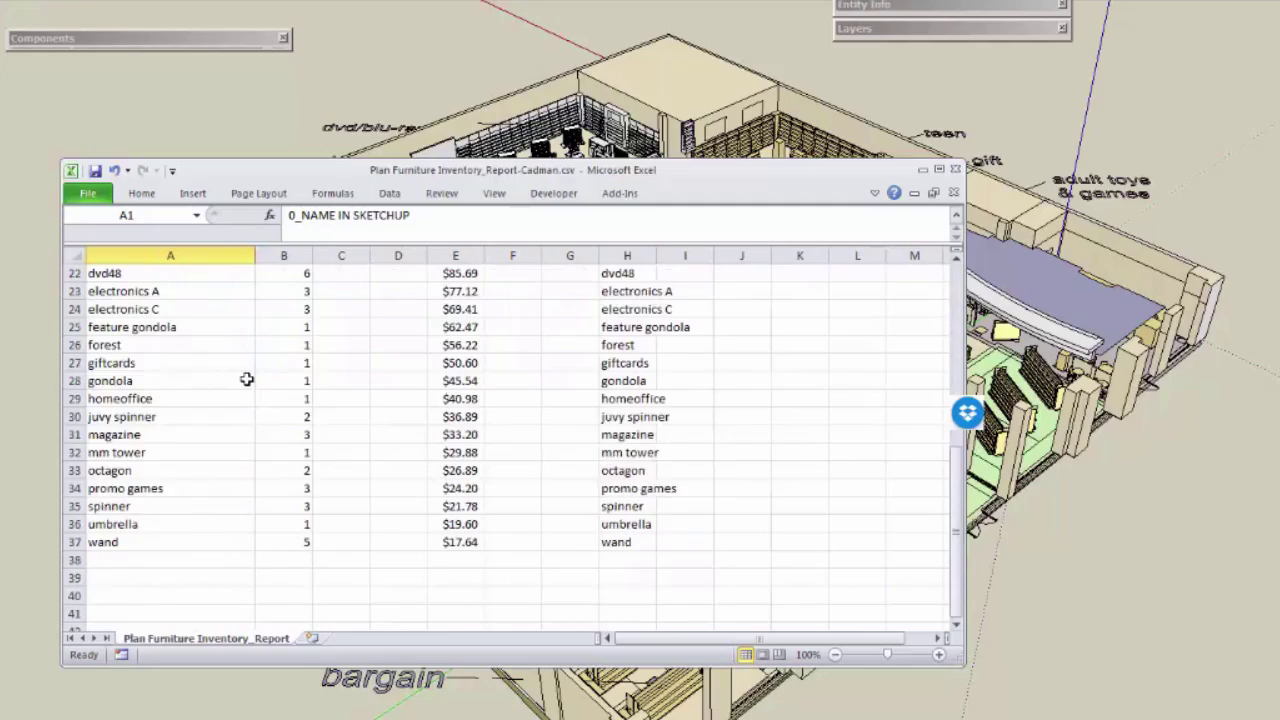
scroll(246, 379, up, 7)
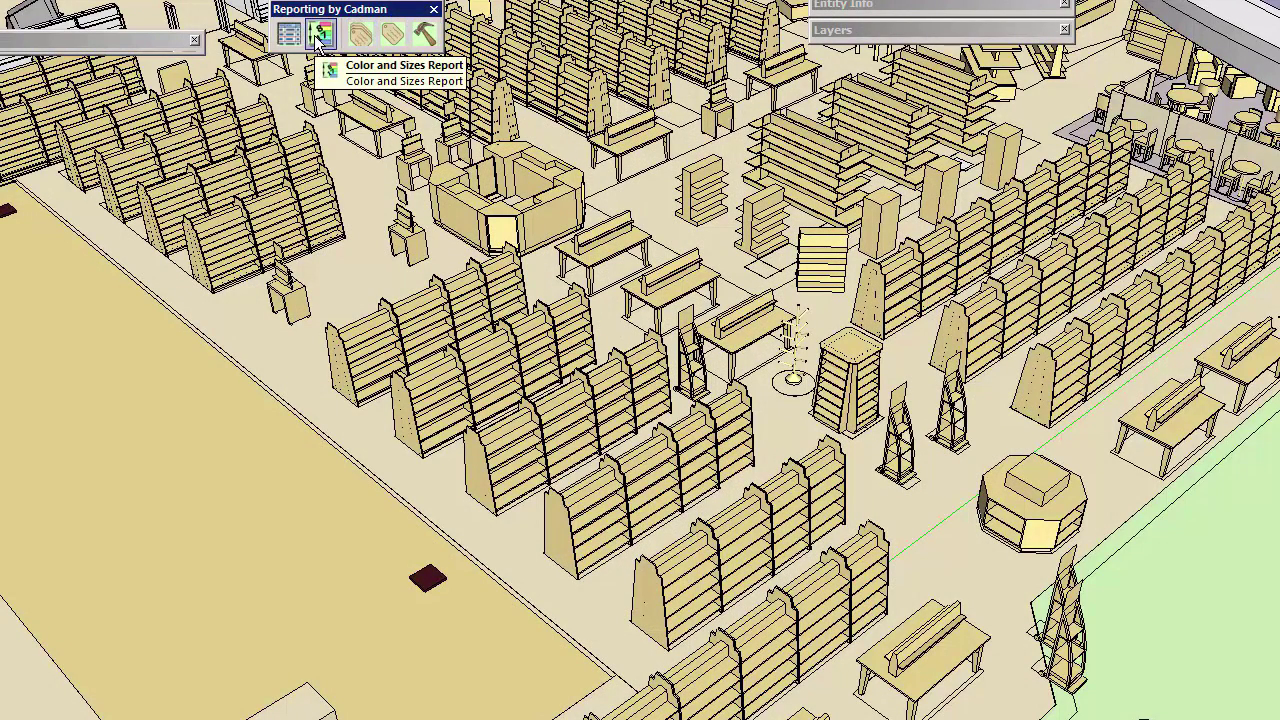
Step: Generate the Color and Sizes report with both colour and sizes set to Yes, and open the CSV
click(318, 36)
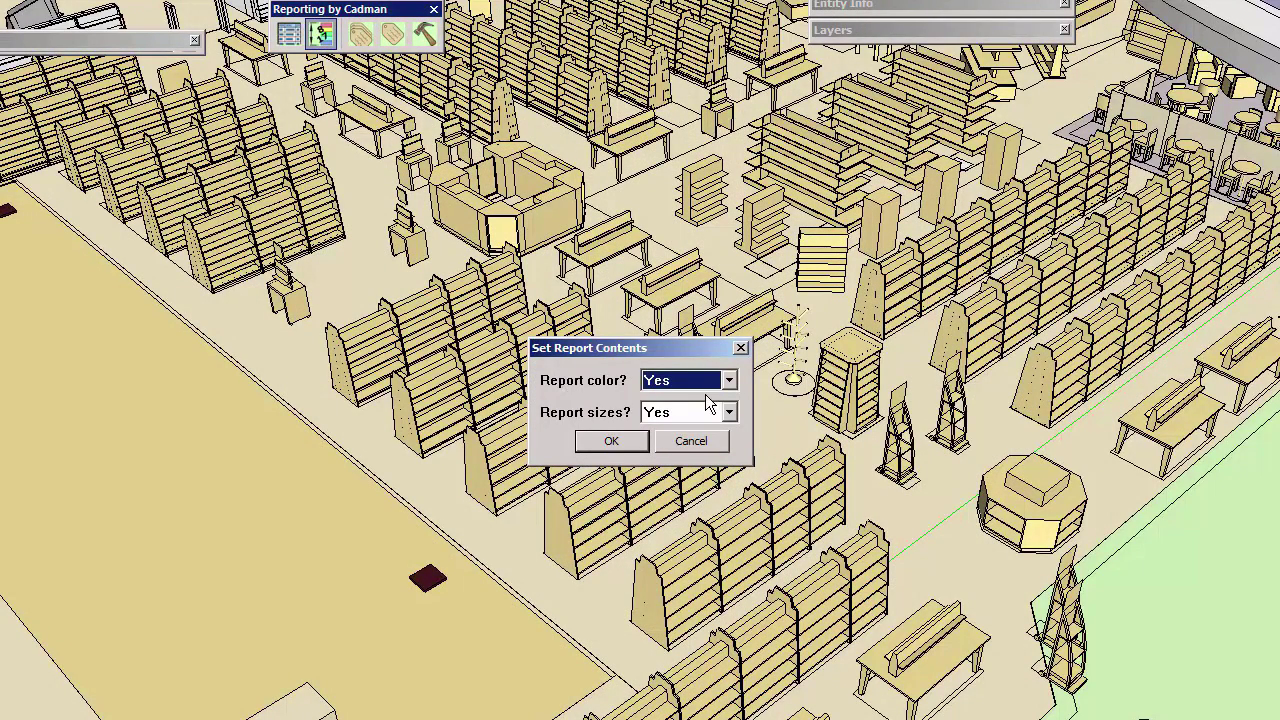
click(597, 449)
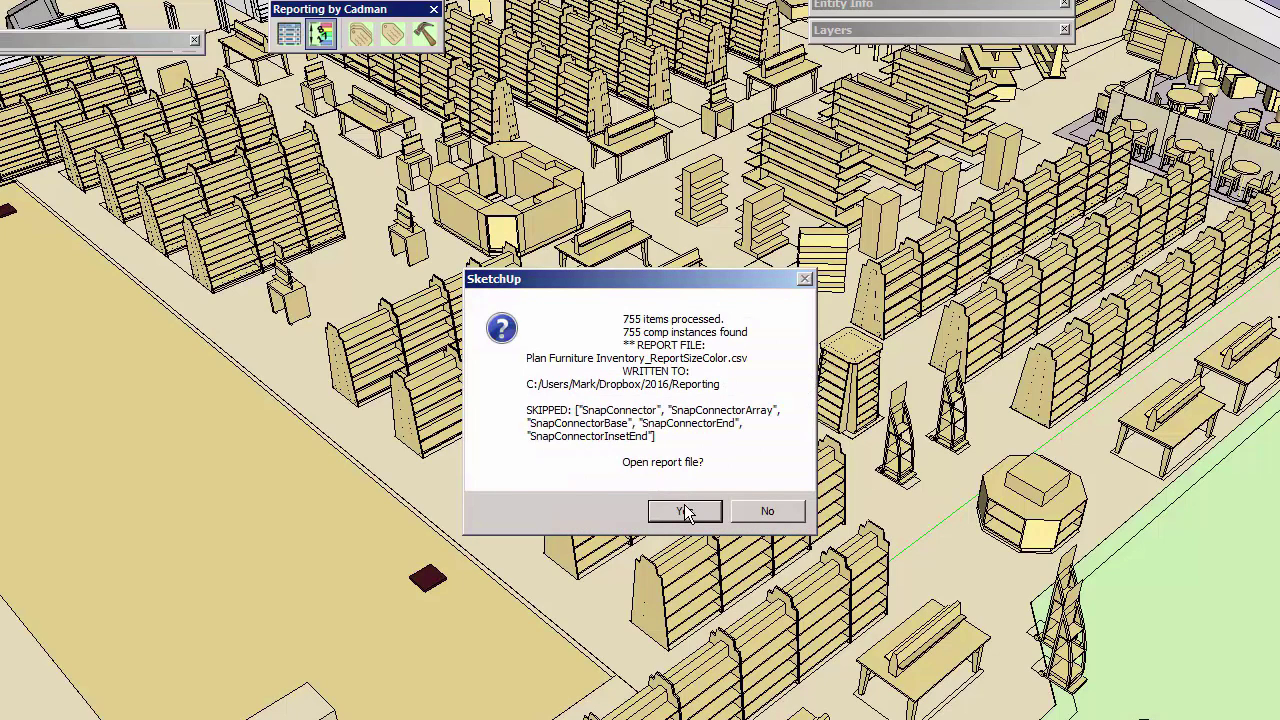
click(684, 512)
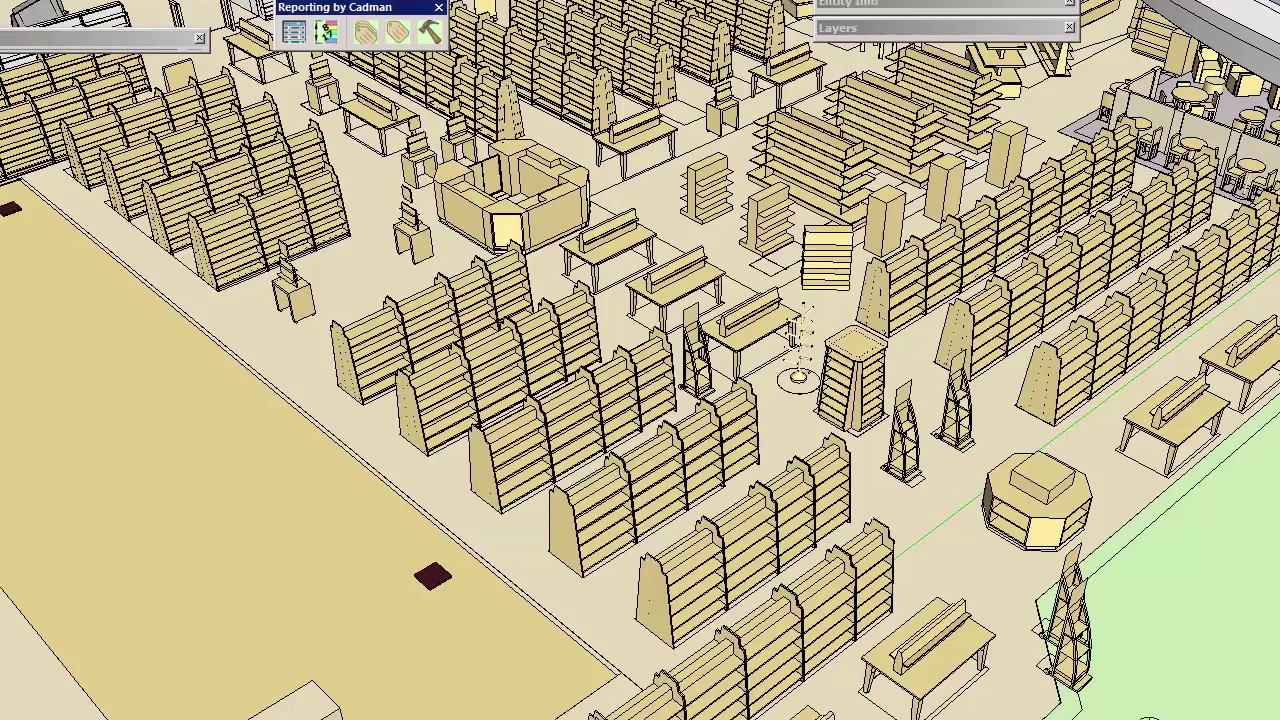
Step: In Excel, widen columns A–E and make the header row bold
drag(65, 253, 407, 252)
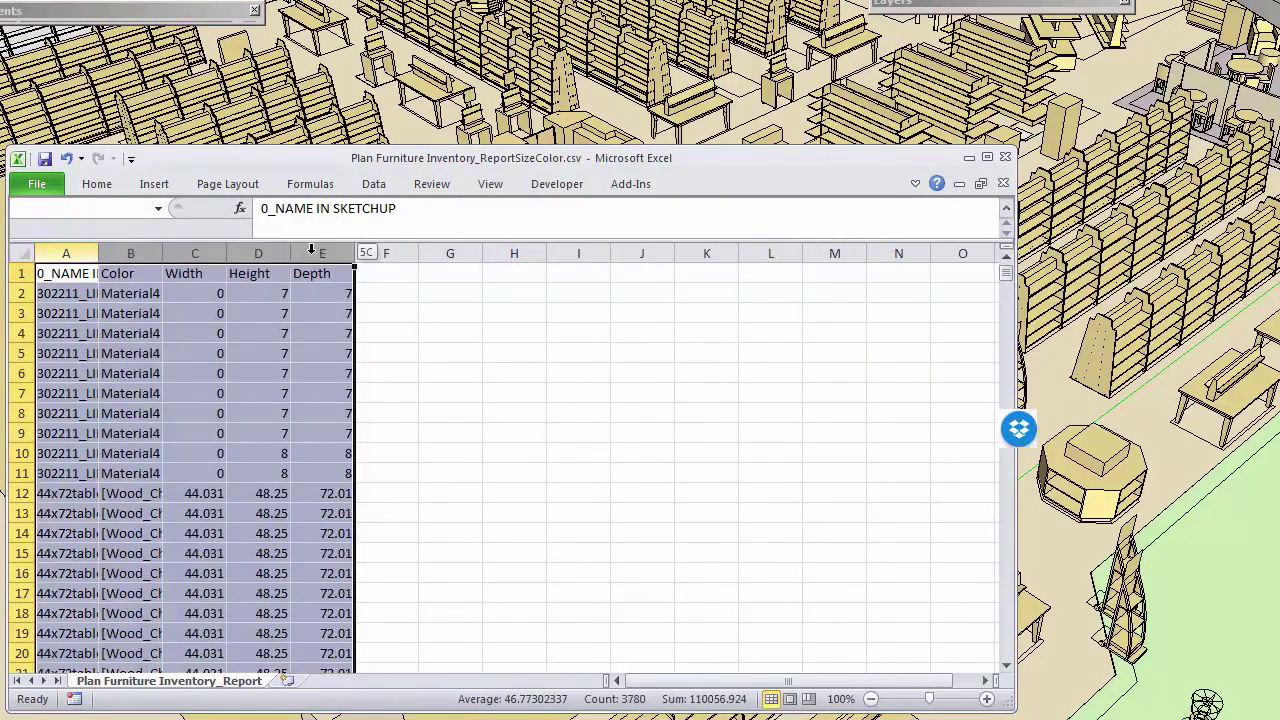
drag(823, 274, 161, 273)
key(ctrl+b)
click(491, 390)
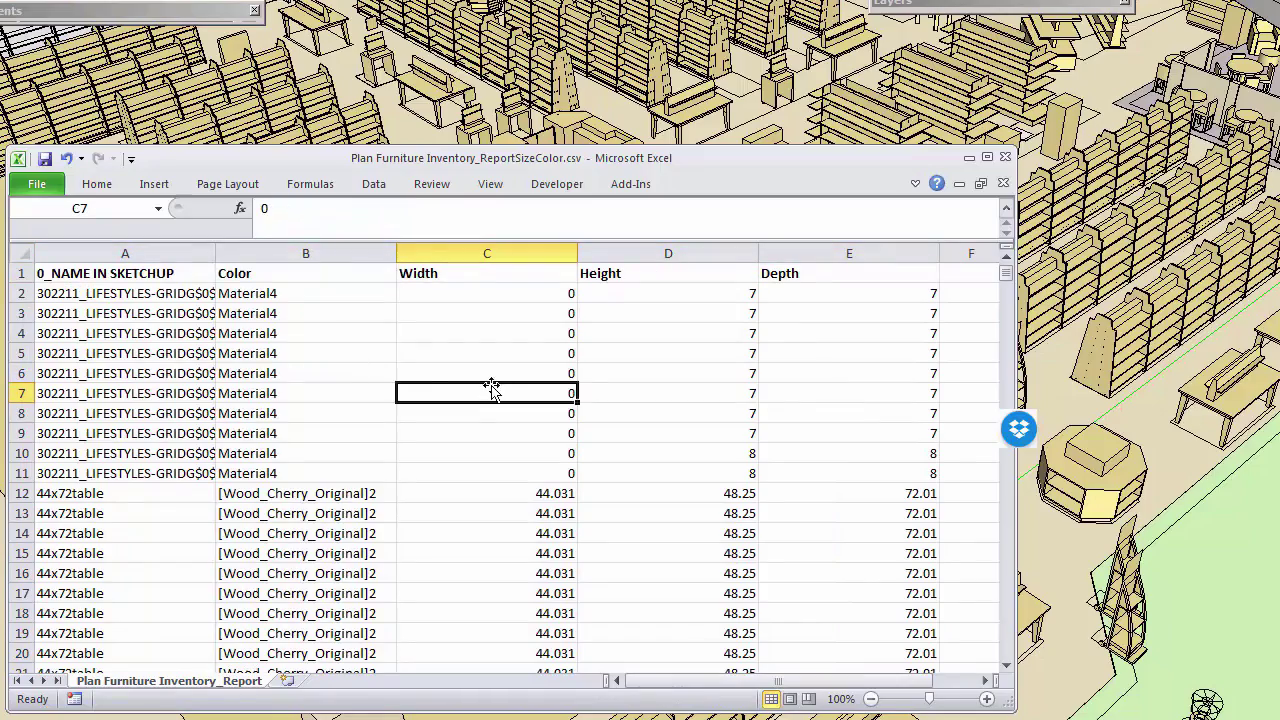
click(270, 248)
scroll(306, 371, down, 12)
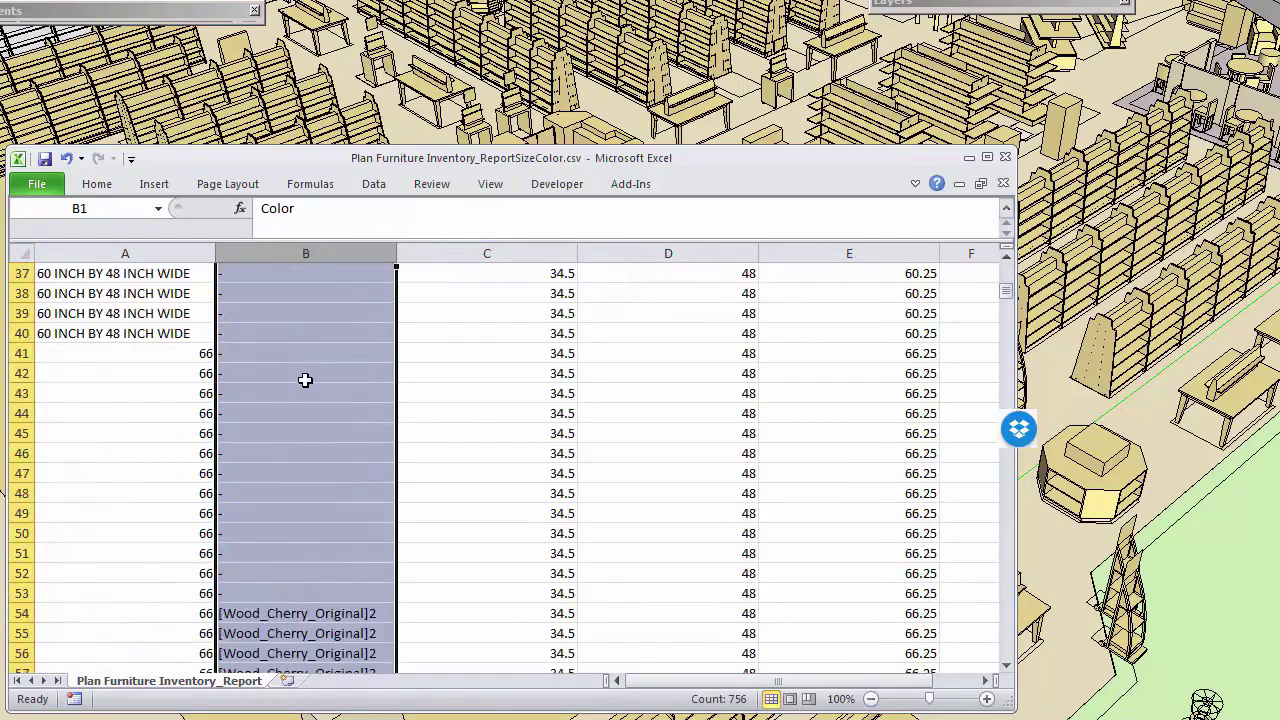
scroll(306, 374, up, 12)
click(440, 290)
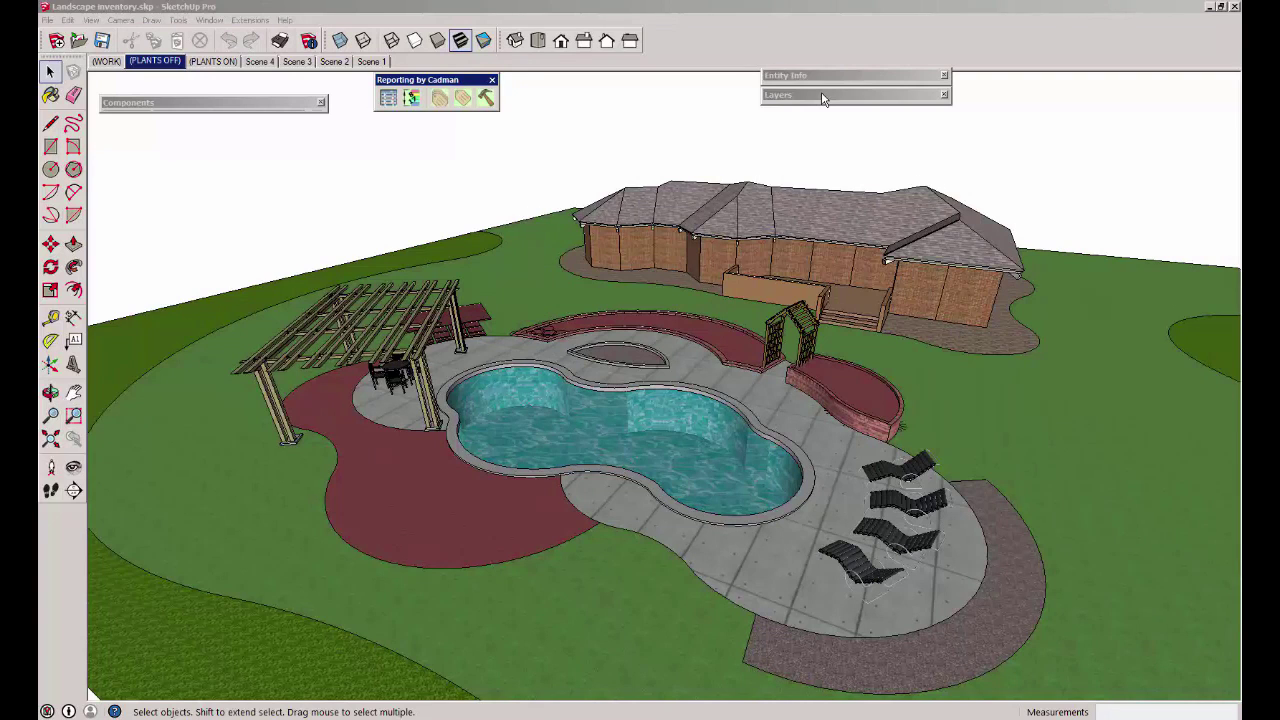
Step: Make layers S1 through S9 visible in the Layers panel
click(822, 95)
click(790, 190)
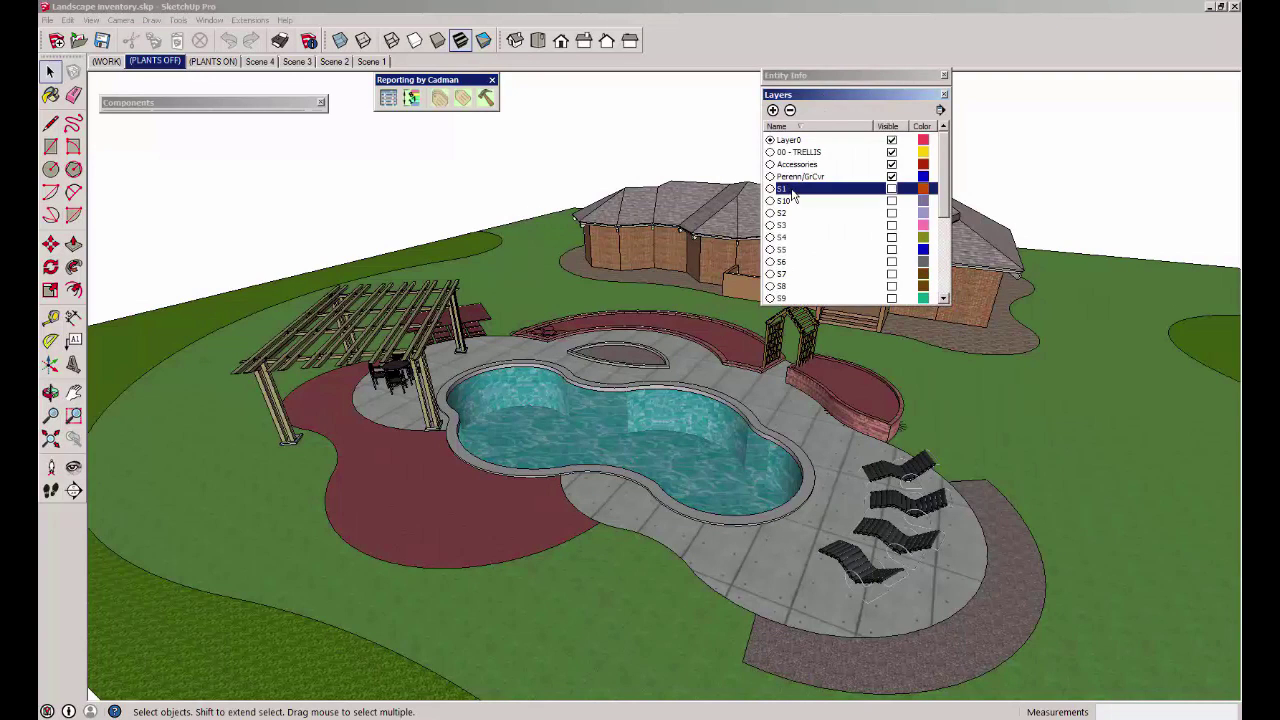
shift+click(800, 300)
click(891, 273)
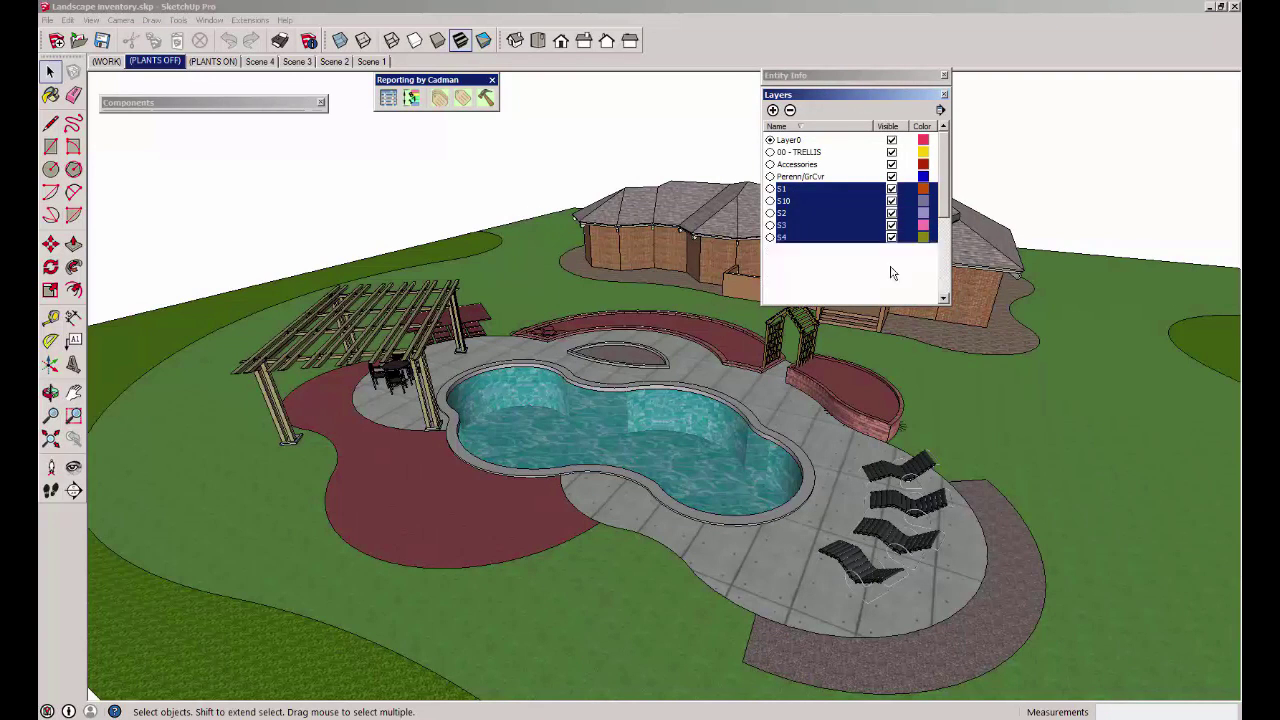
click(870, 97)
Step: Batch-label all the yard's components from Landscape inventory labeling.csv
drag(292, 226, 1015, 680)
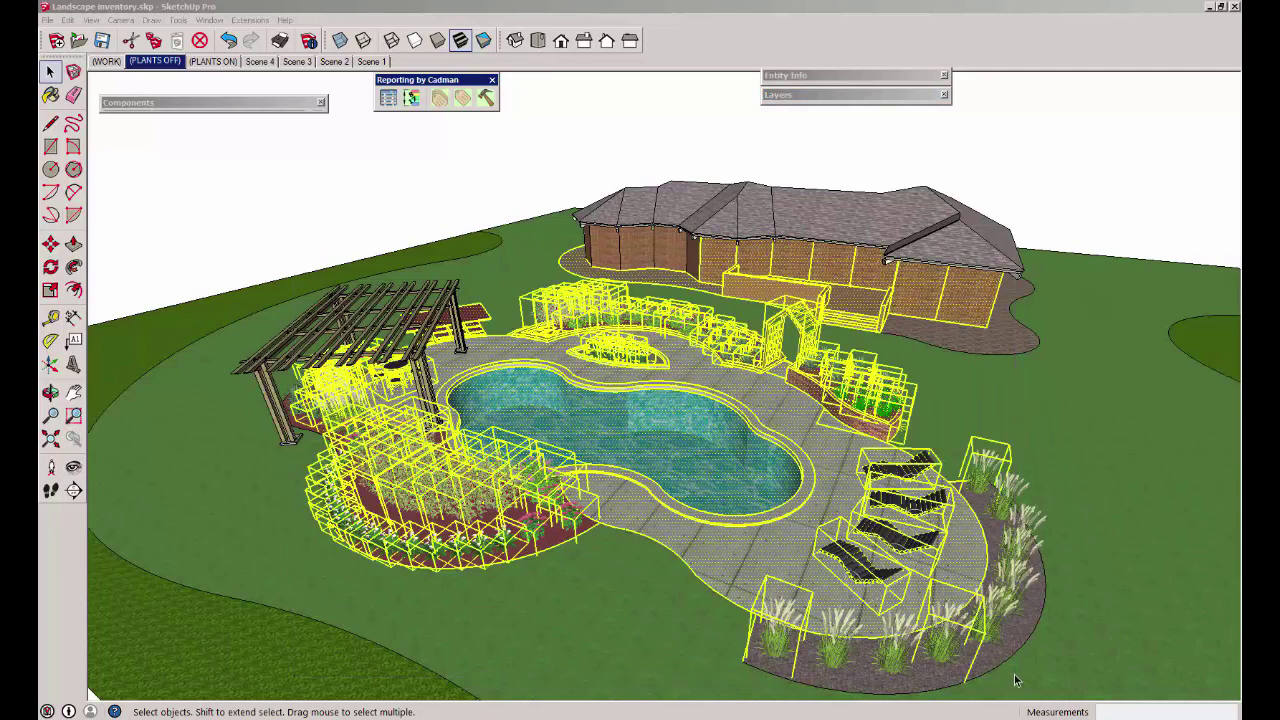
click(439, 97)
click(608, 374)
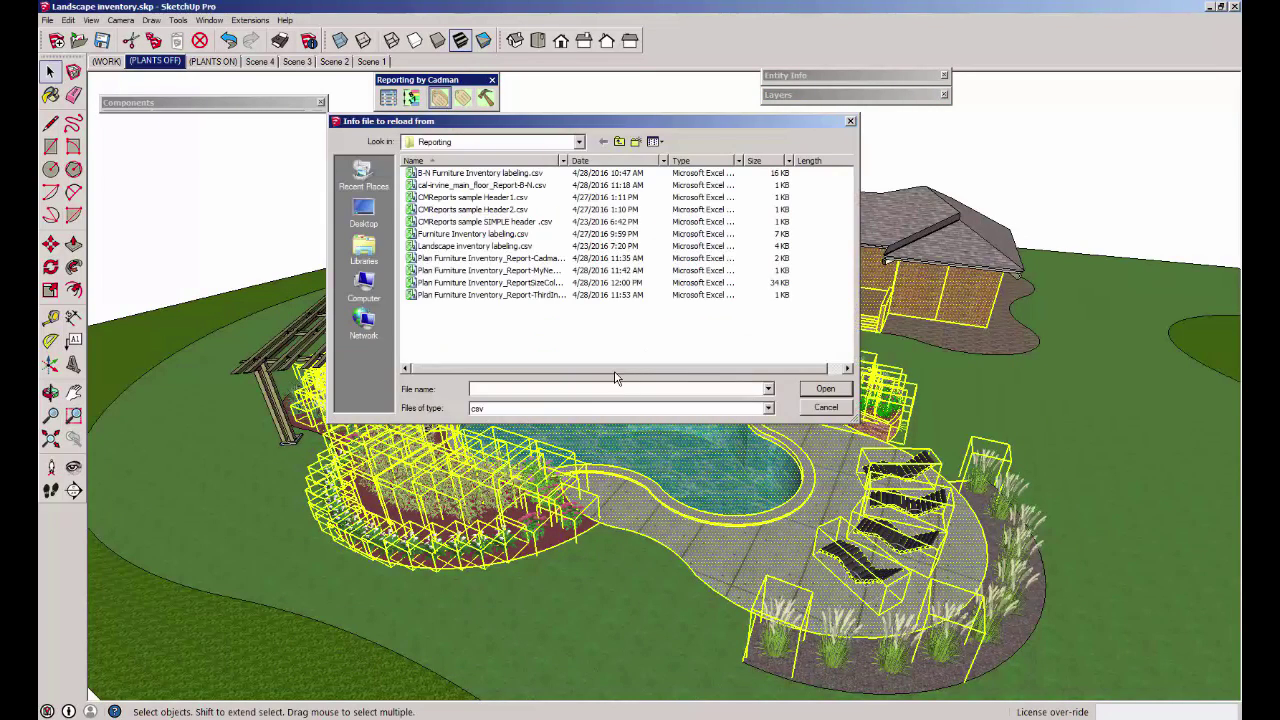
double_click(490, 246)
click(355, 401)
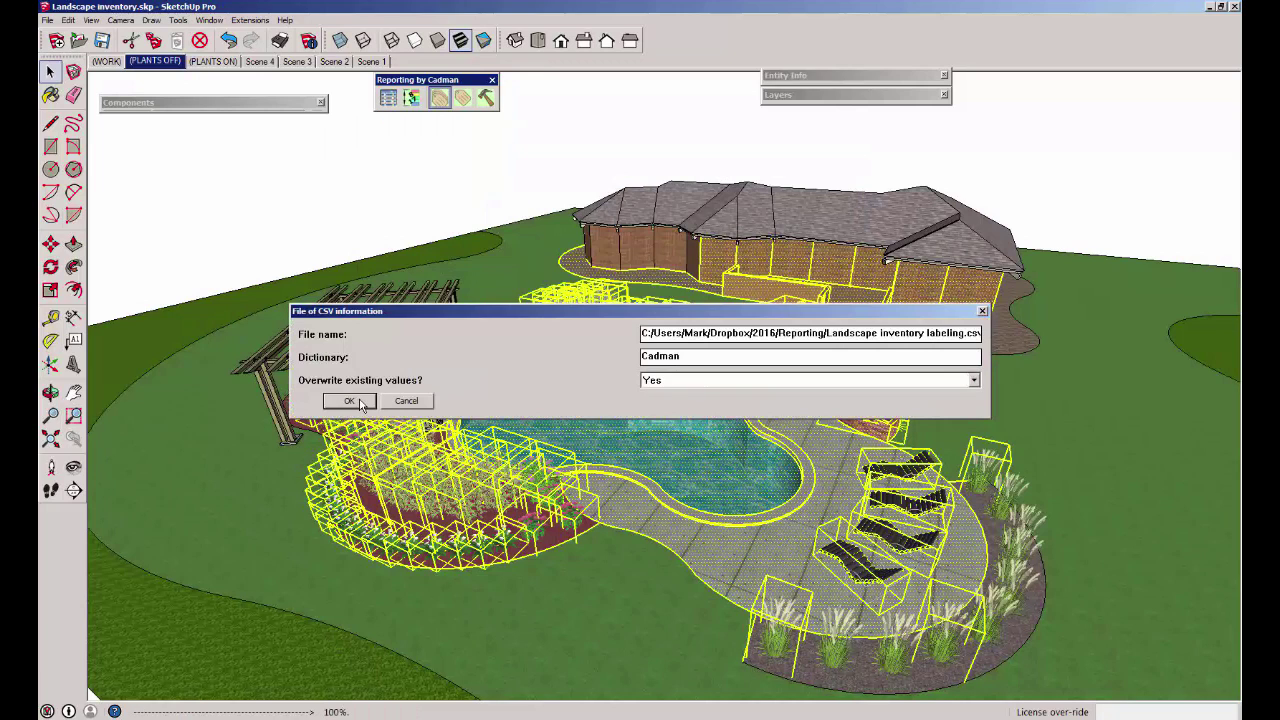
click(688, 403)
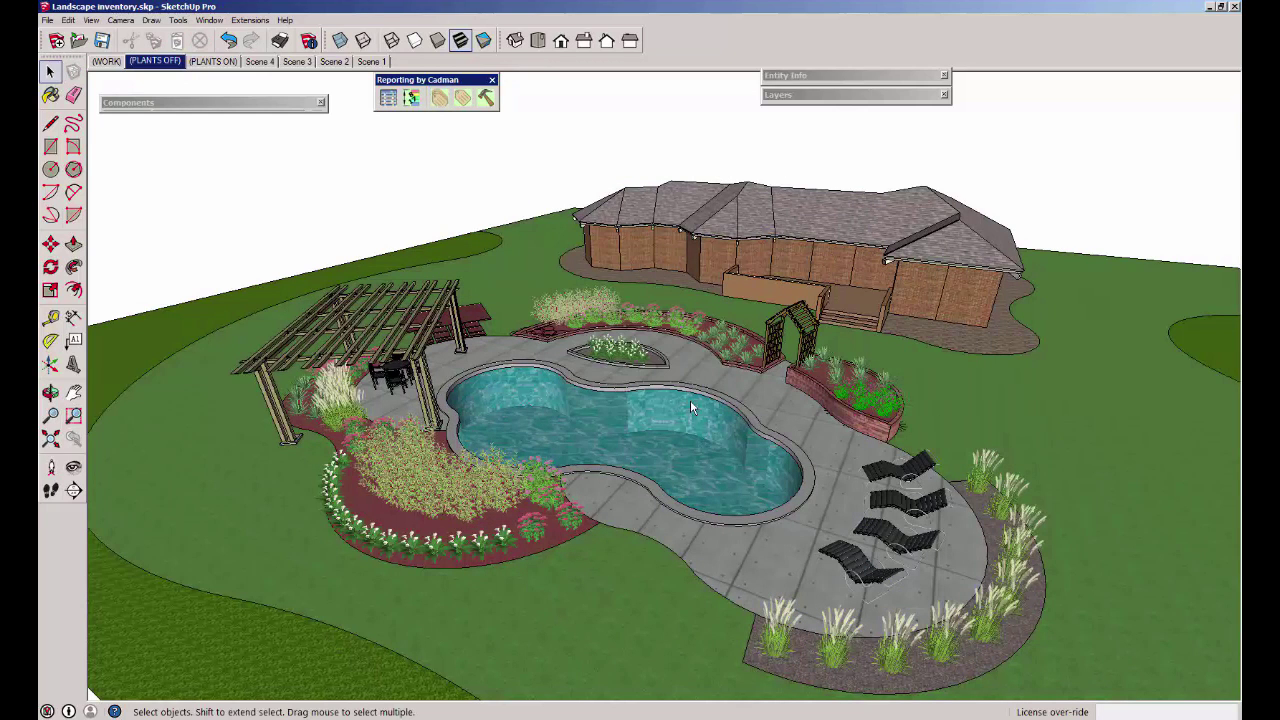
Step: Select tree layers T1 through T7 in the Layers list
click(806, 96)
scroll(850, 234, down, 5)
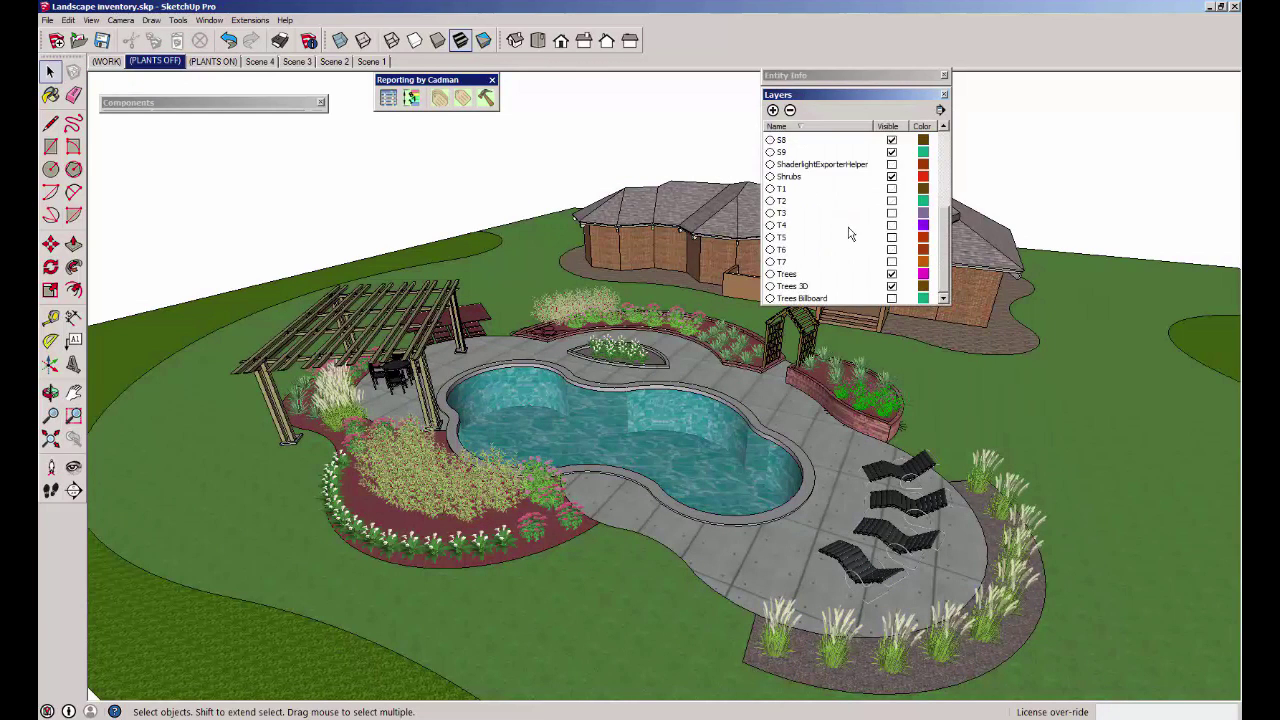
click(843, 189)
shift+click(829, 264)
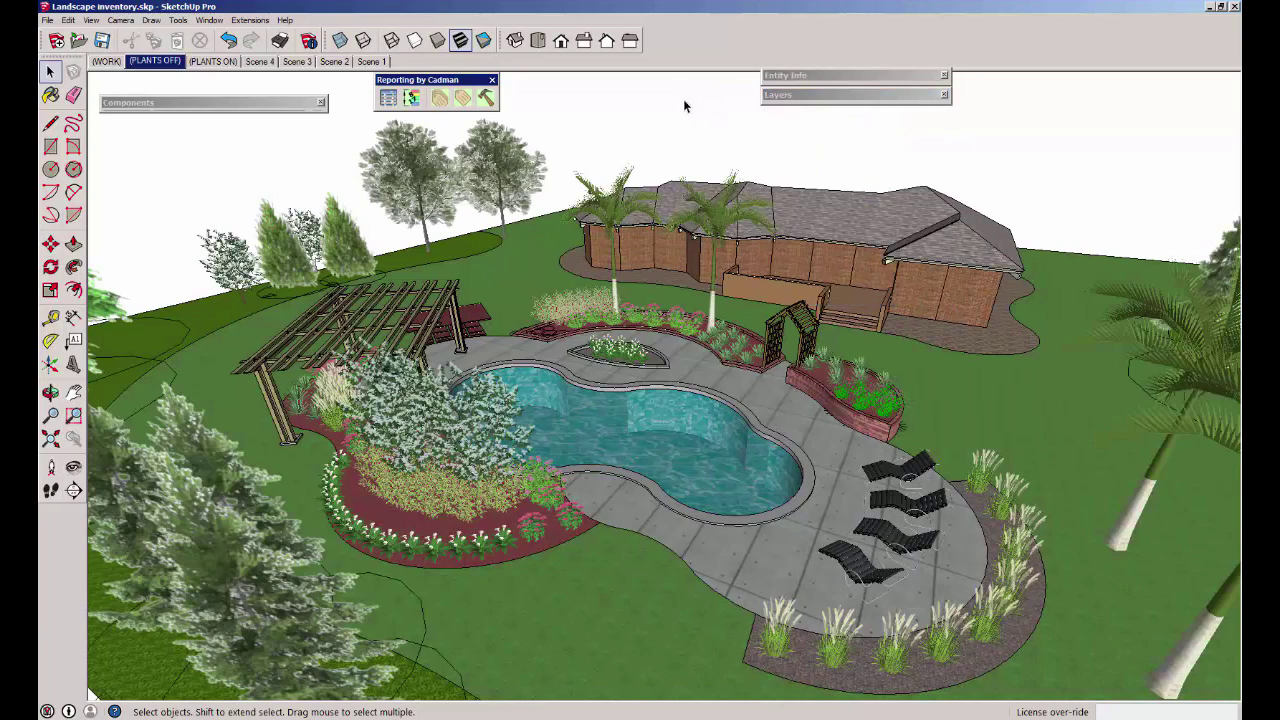
scroll(617, 290, down, 6)
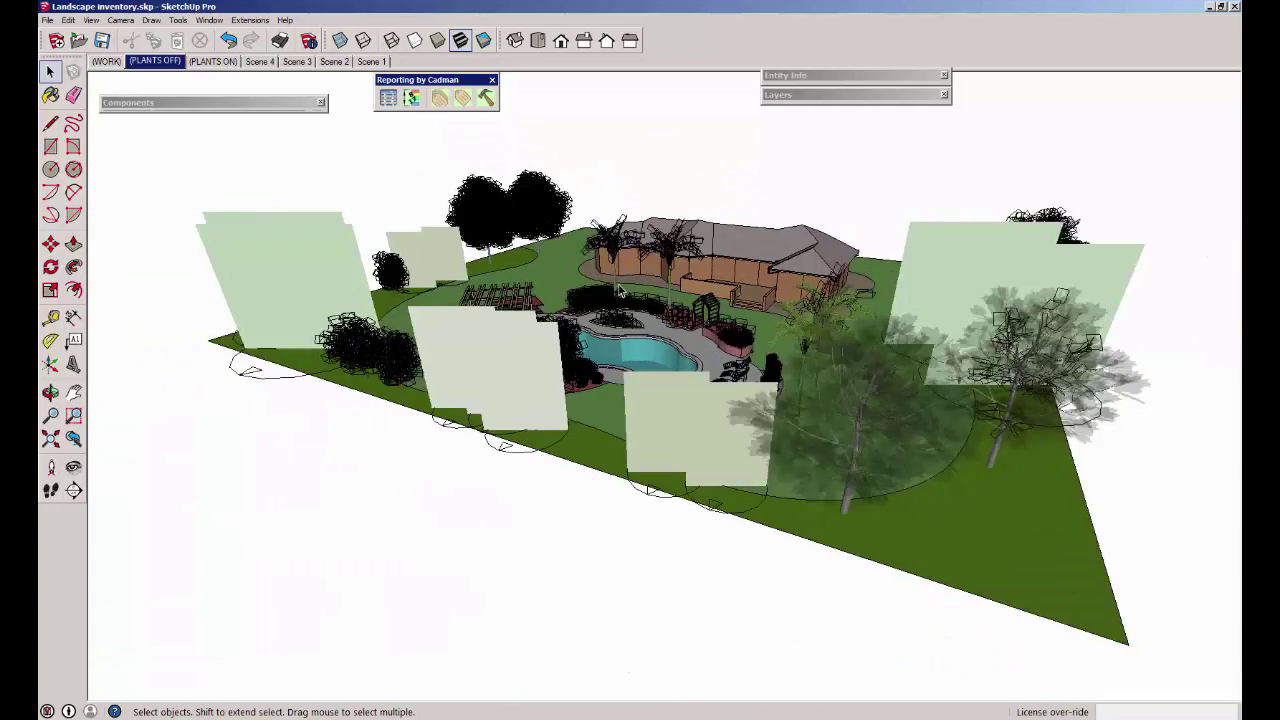
scroll(618, 290, up, 2)
Step: Relabel all components from Landscape inventory labeling.csv under a Landscape Company dictionary, then launch the inventory report
click(439, 97)
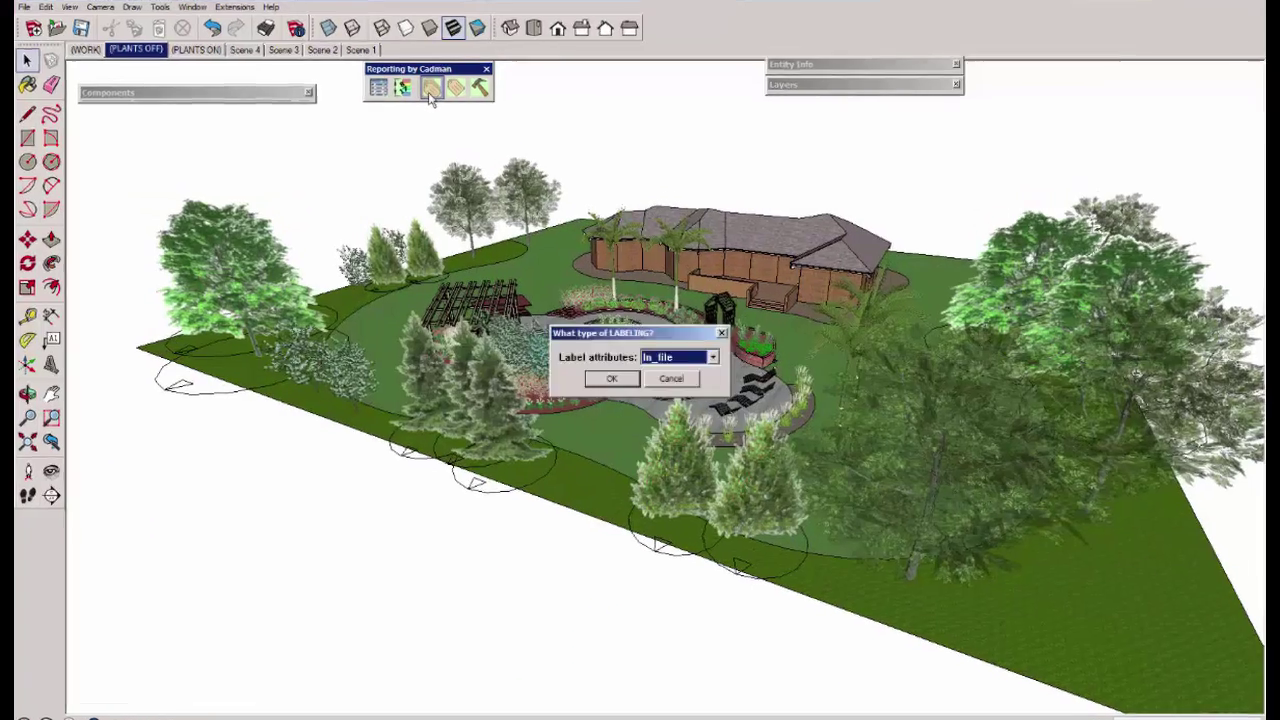
click(617, 376)
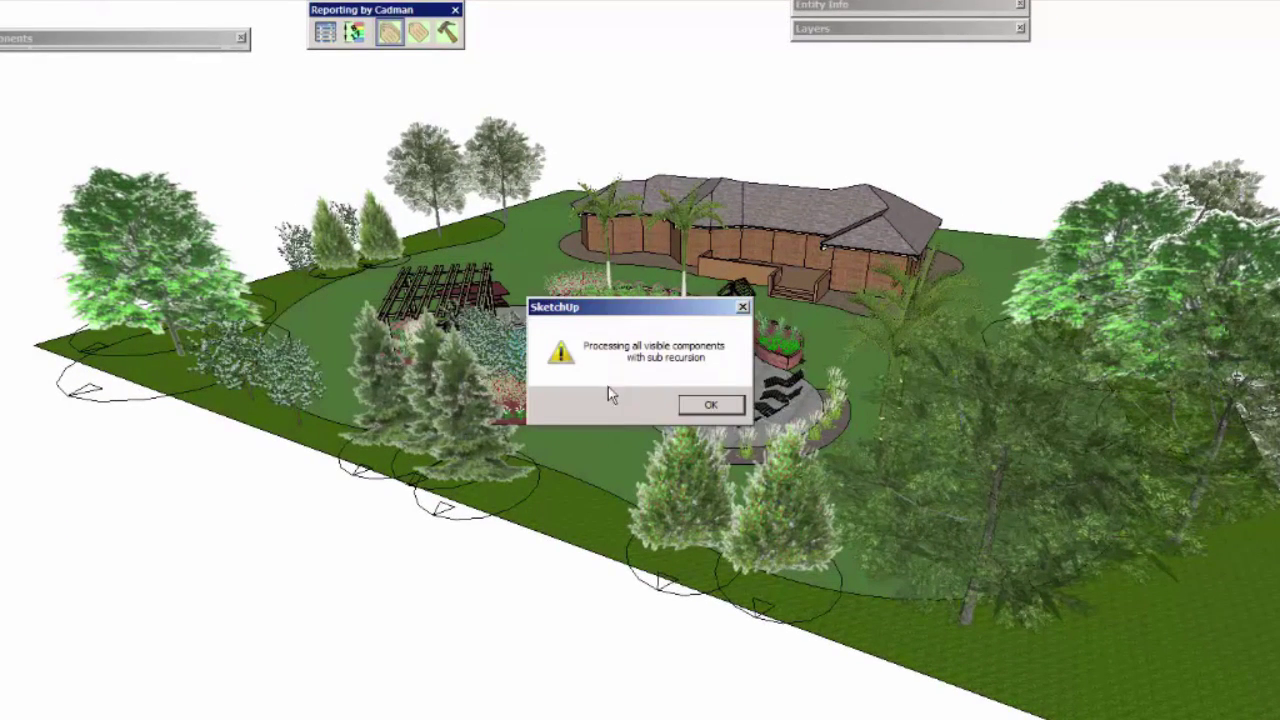
click(716, 408)
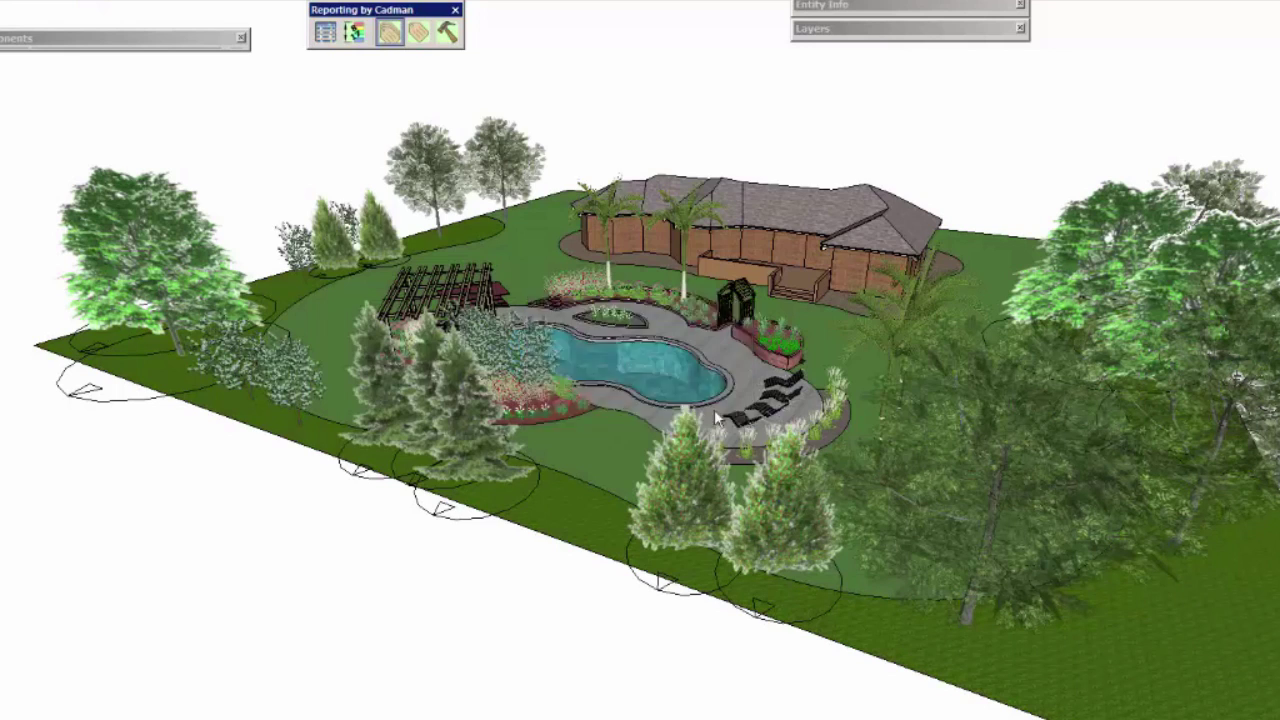
double_click(437, 218)
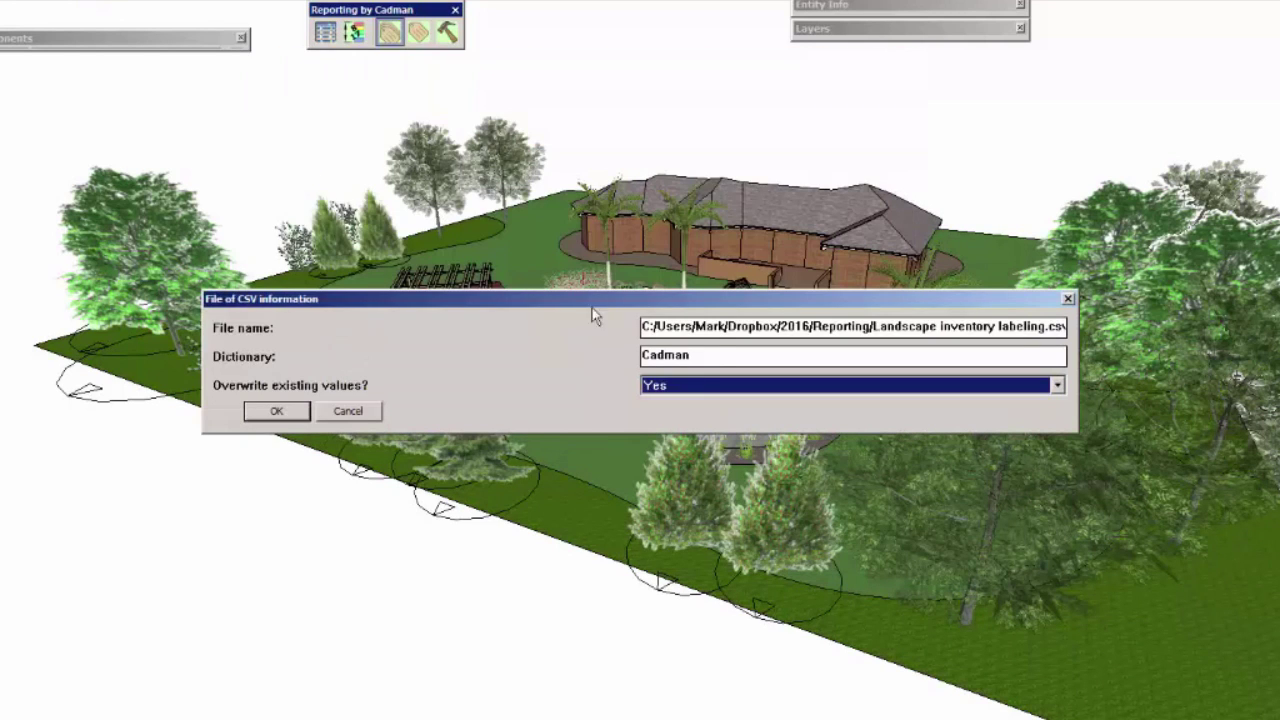
drag(708, 353, 577, 358)
text(Land)
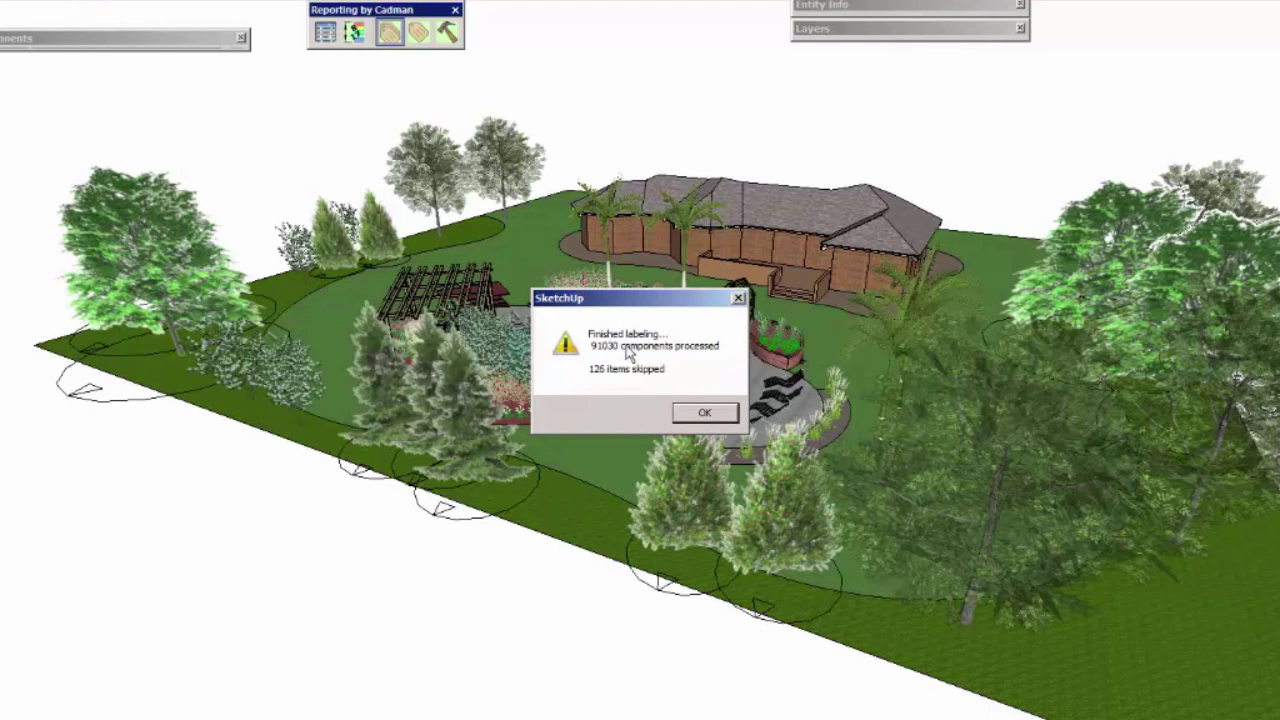
click(705, 413)
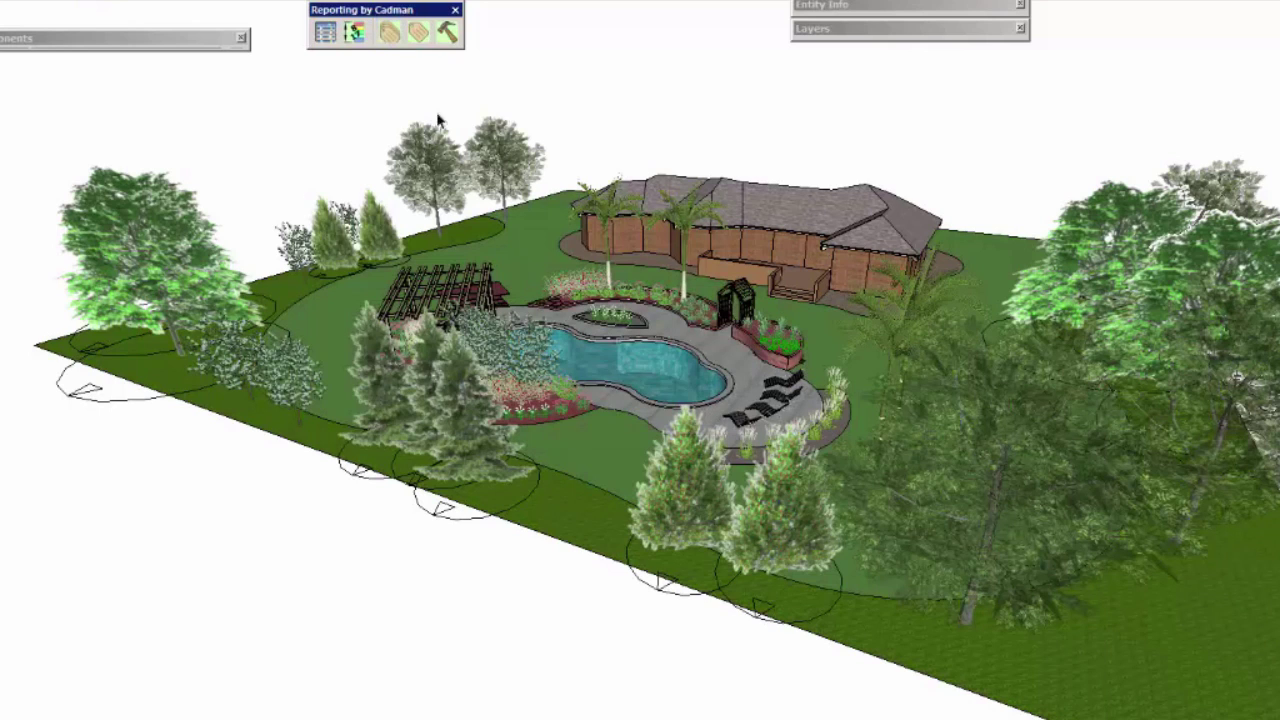
click(324, 34)
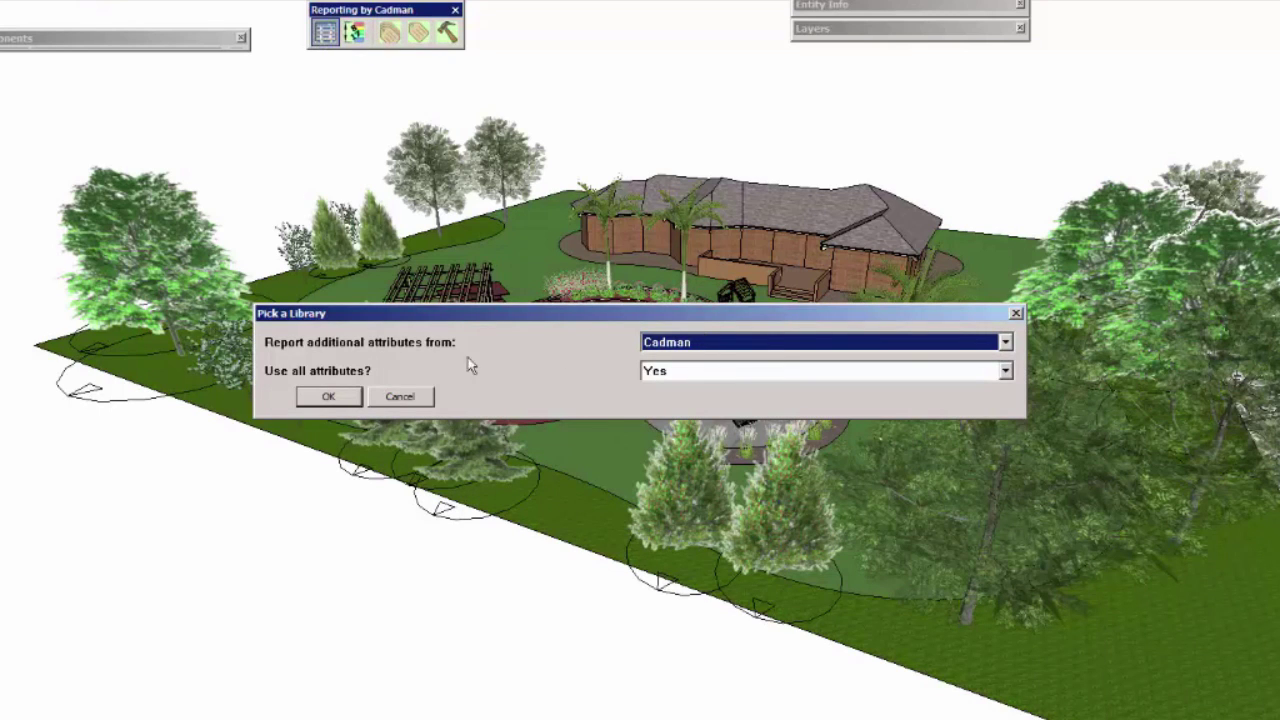
Step: Generate the Cadman landscape report, view it in Excel with columns A–I widened, then return
click(333, 397)
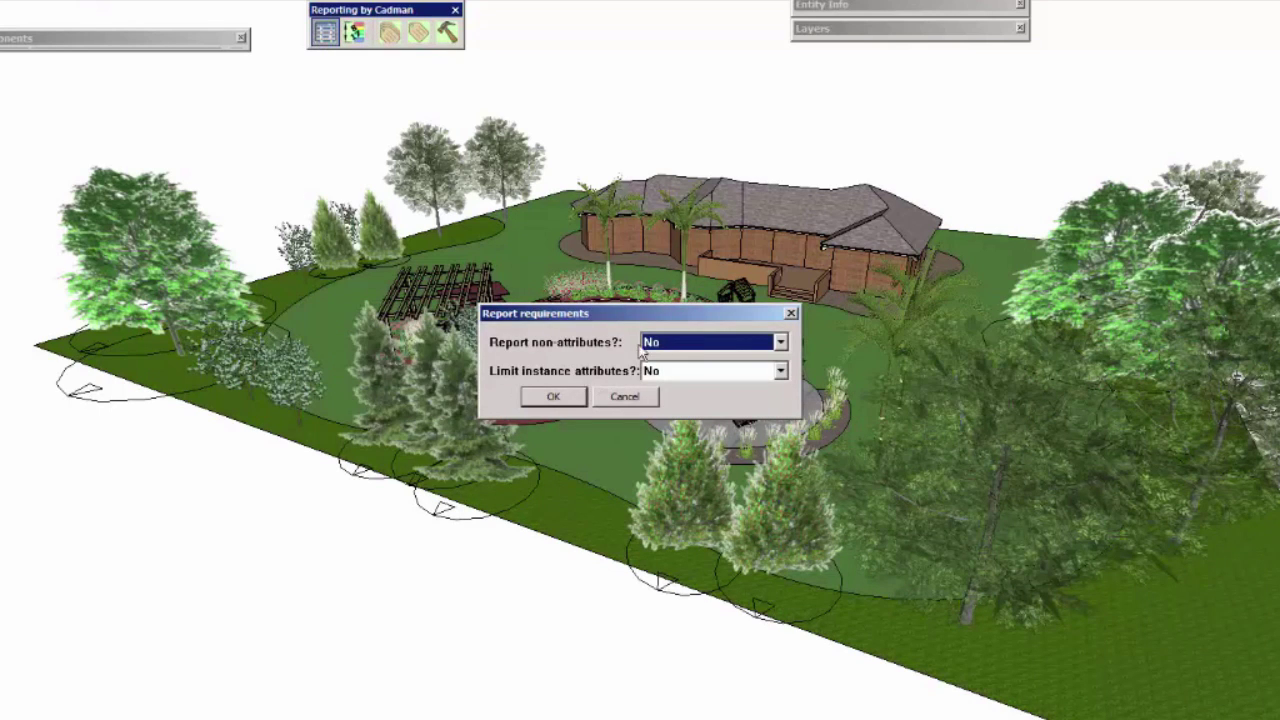
click(553, 398)
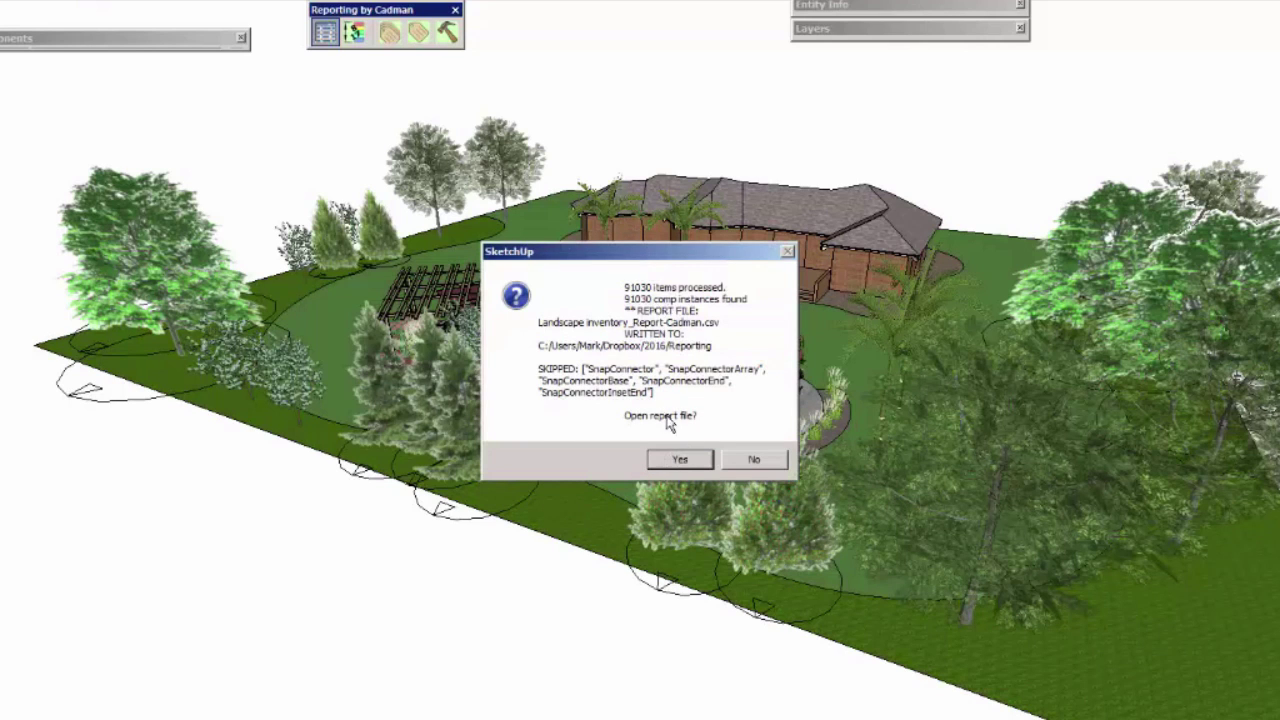
click(680, 460)
drag(72, 256, 626, 258)
click(140, 468)
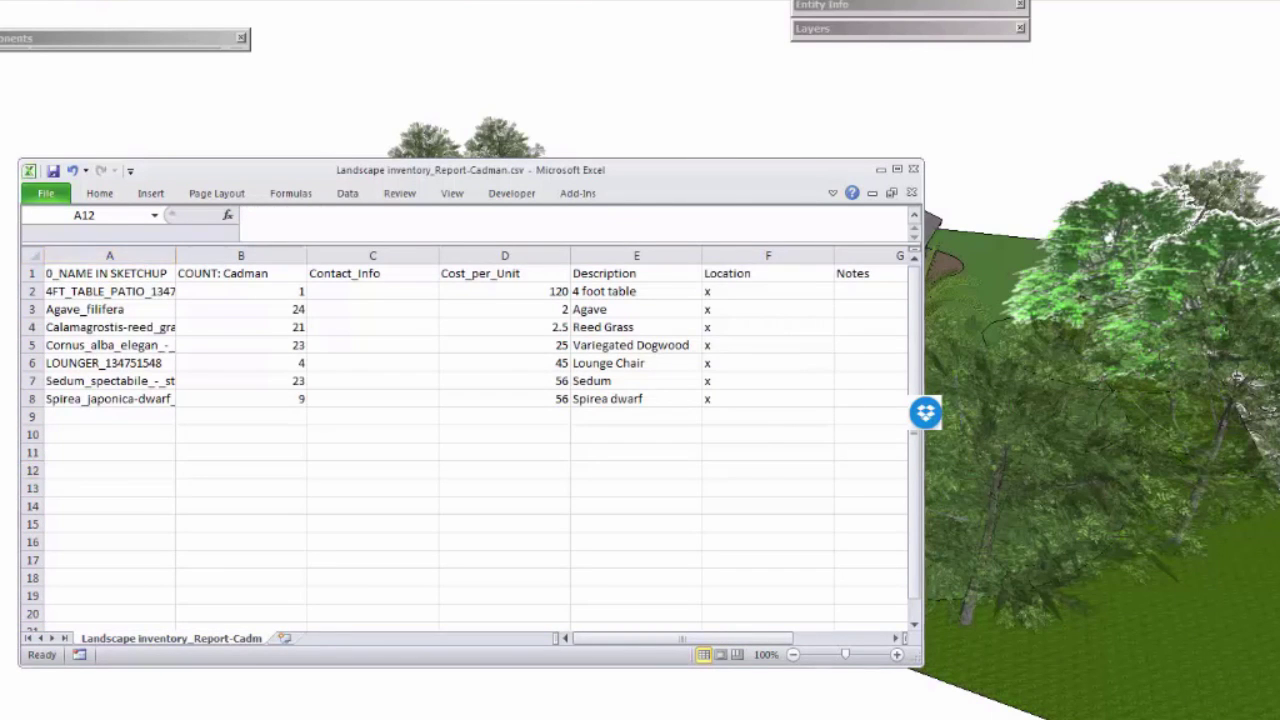
key(alt+Tab)
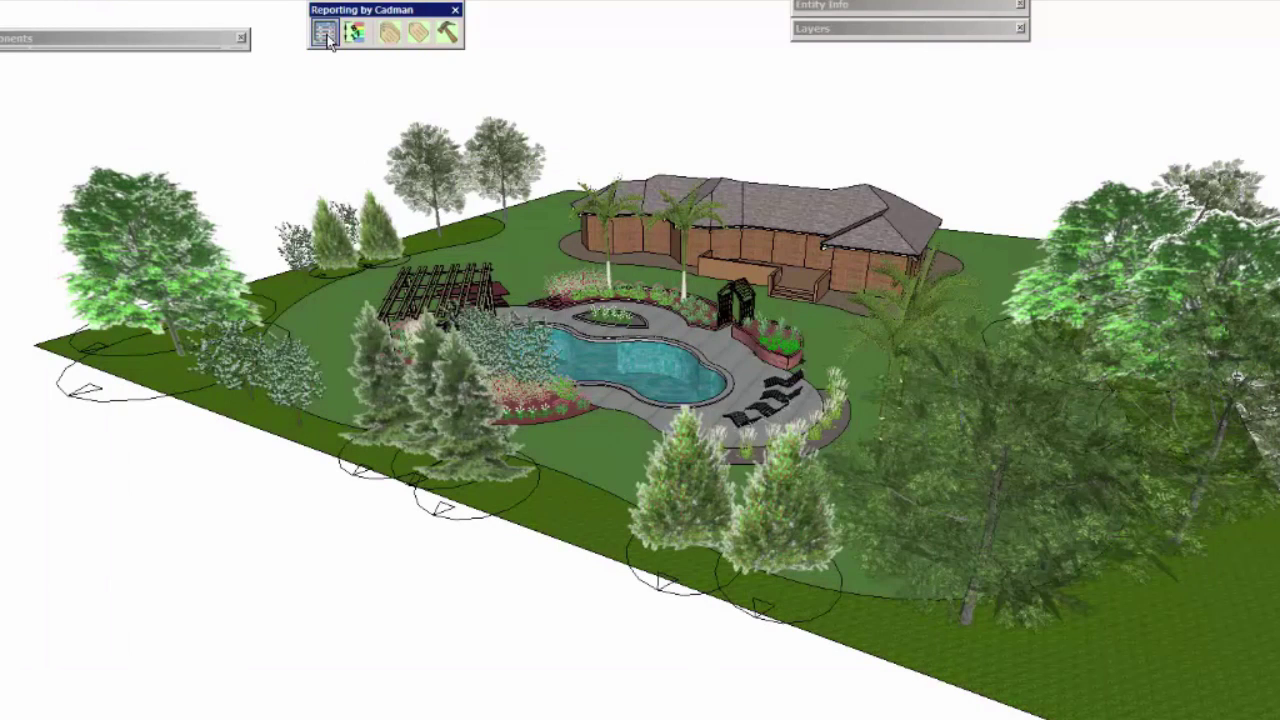
Step: Generate a Cadman report with Report non-attributes set to Yes and open it in Excel
click(327, 36)
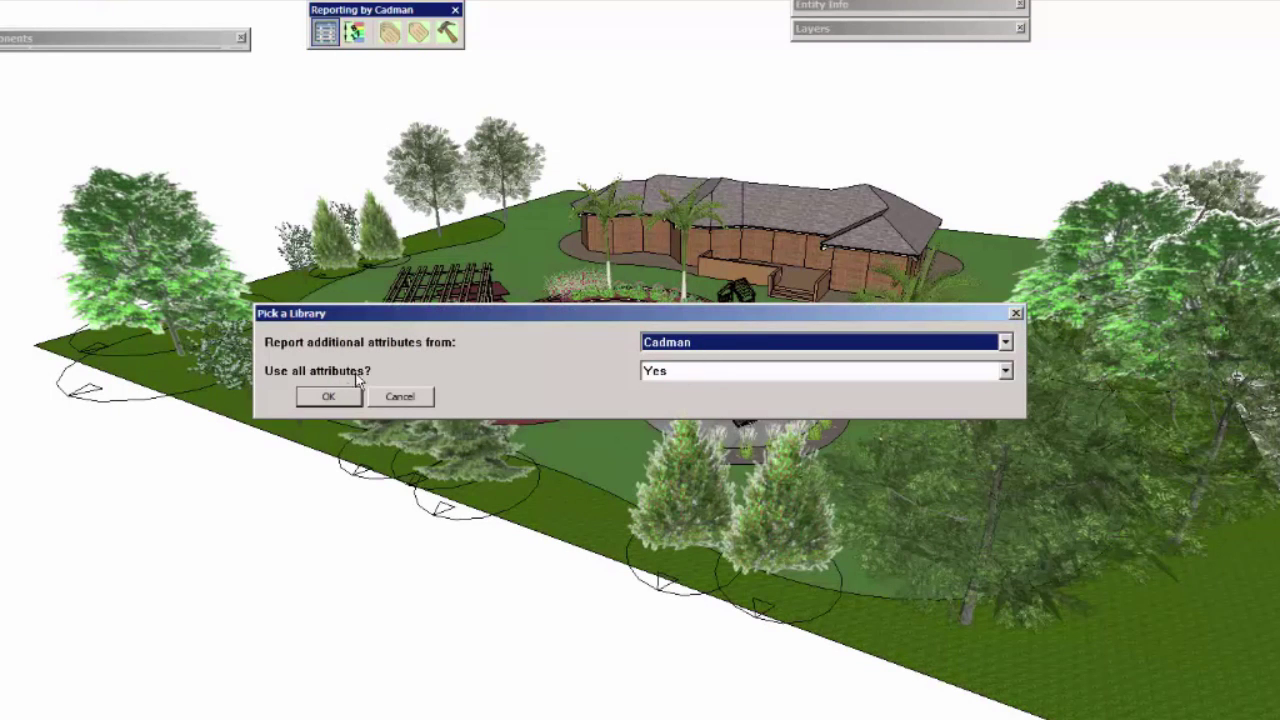
click(328, 396)
click(672, 343)
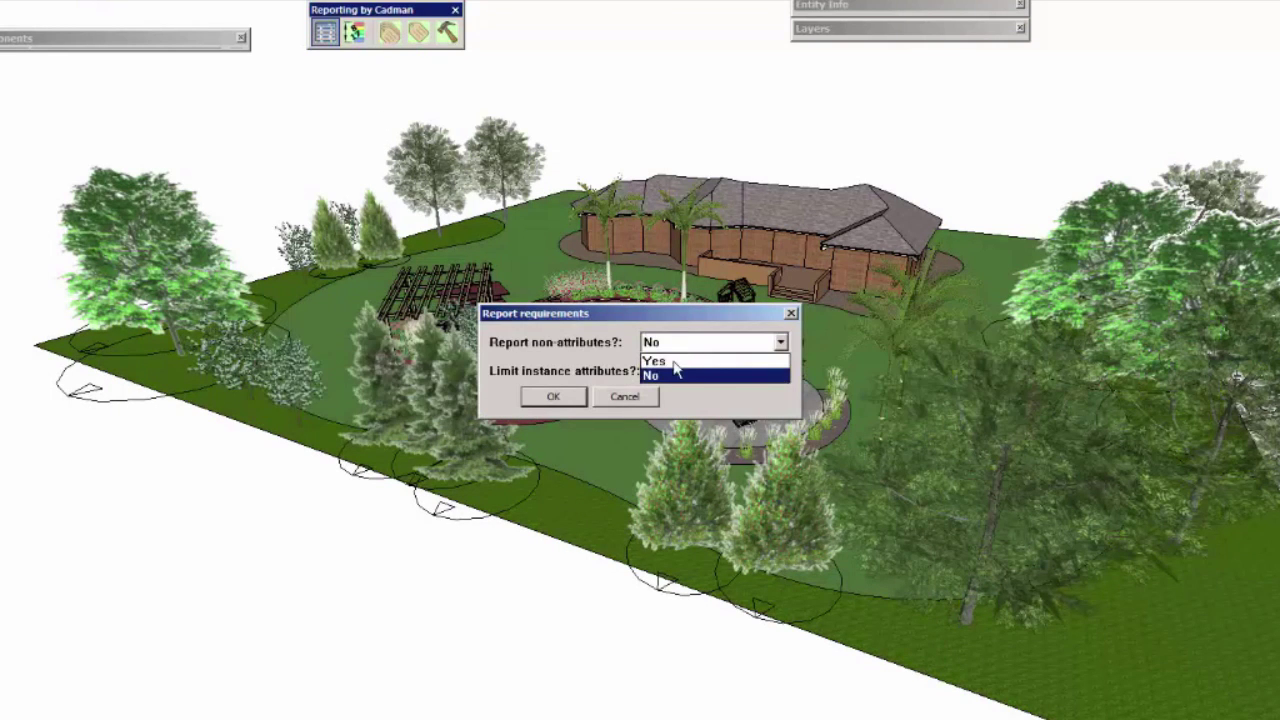
click(674, 361)
click(551, 397)
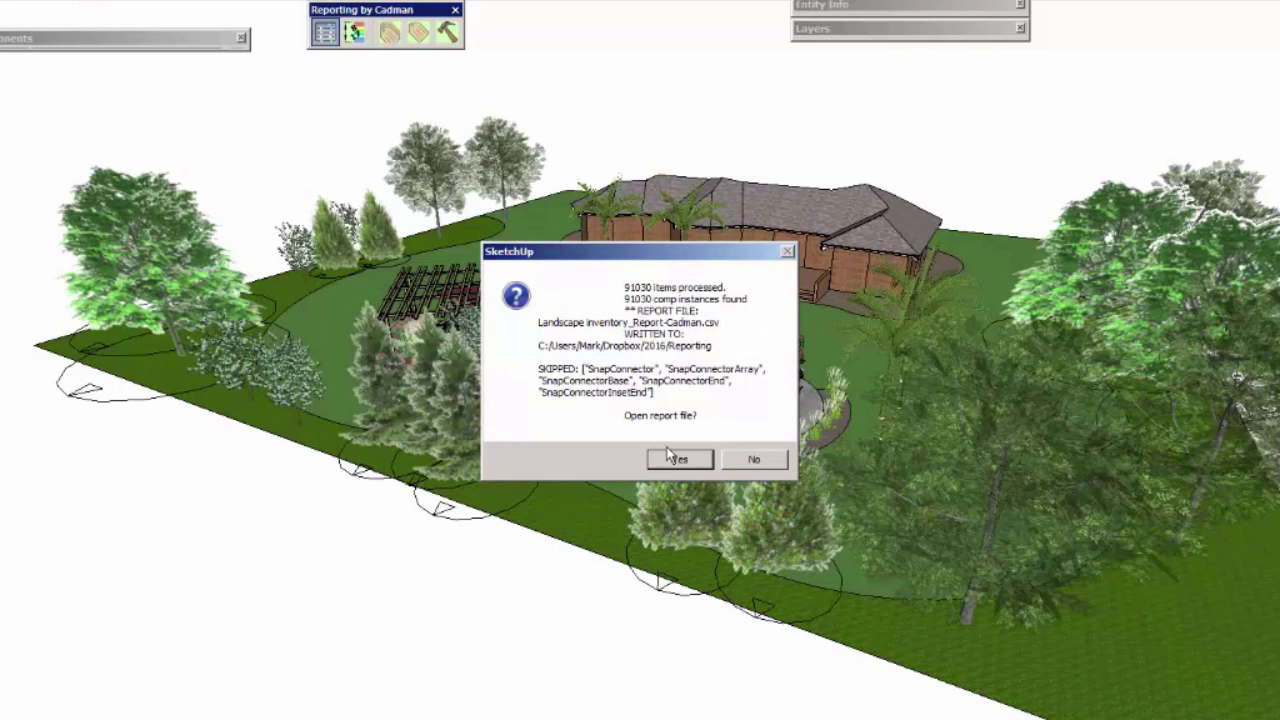
key(Return)
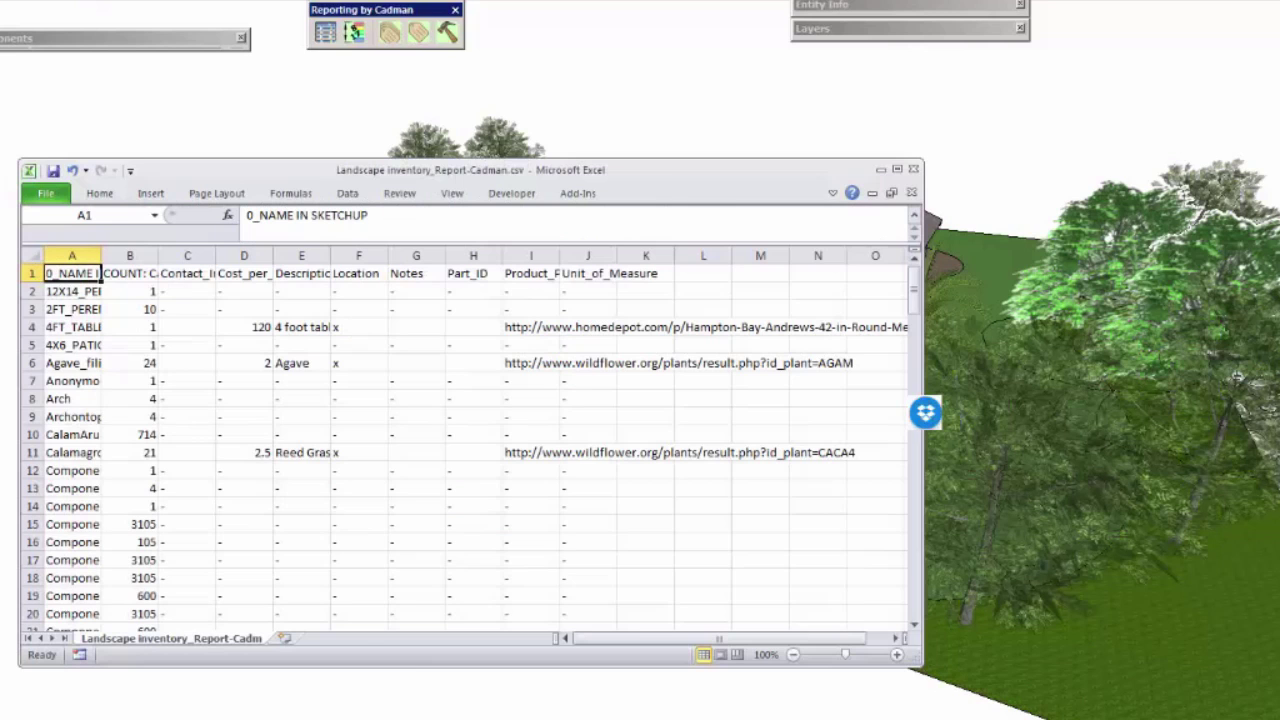
Step: Widen columns A–I, review the dogwood and row 37 entries, close Excel, and box-select the pool-area components
drag(79, 252, 651, 256)
click(285, 396)
scroll(271, 330, down, 9)
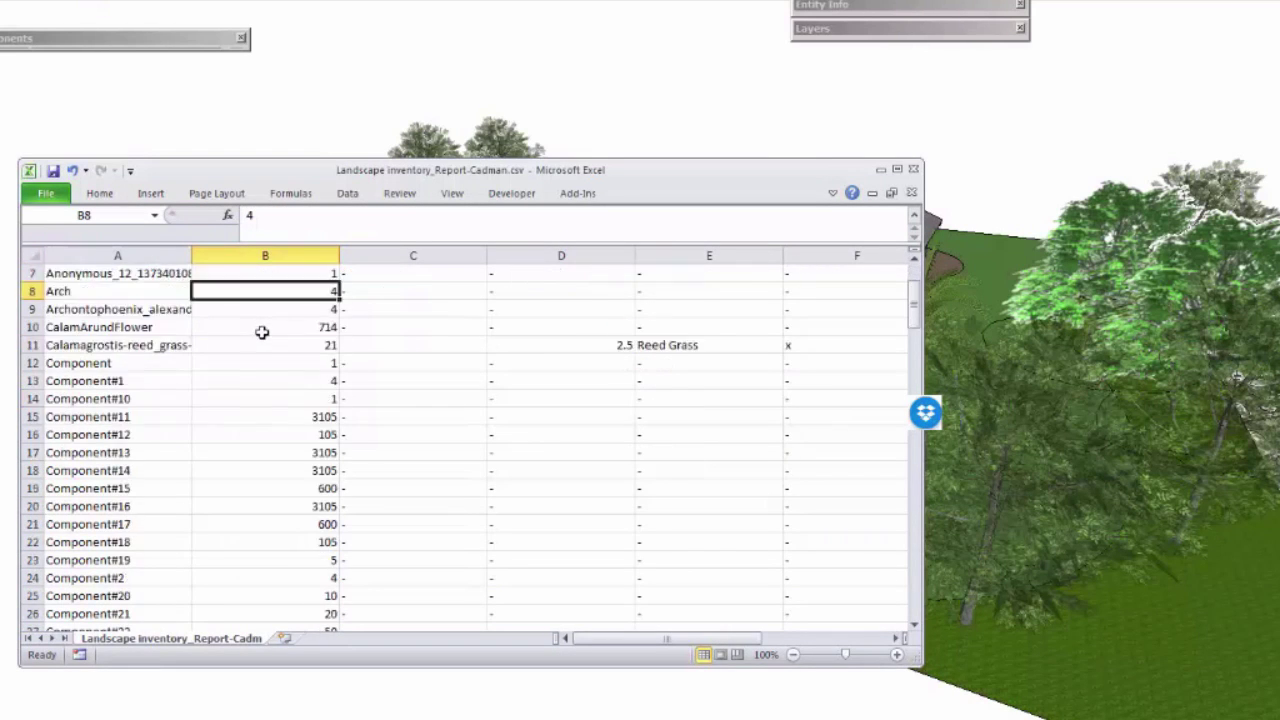
scroll(267, 357, down, 9)
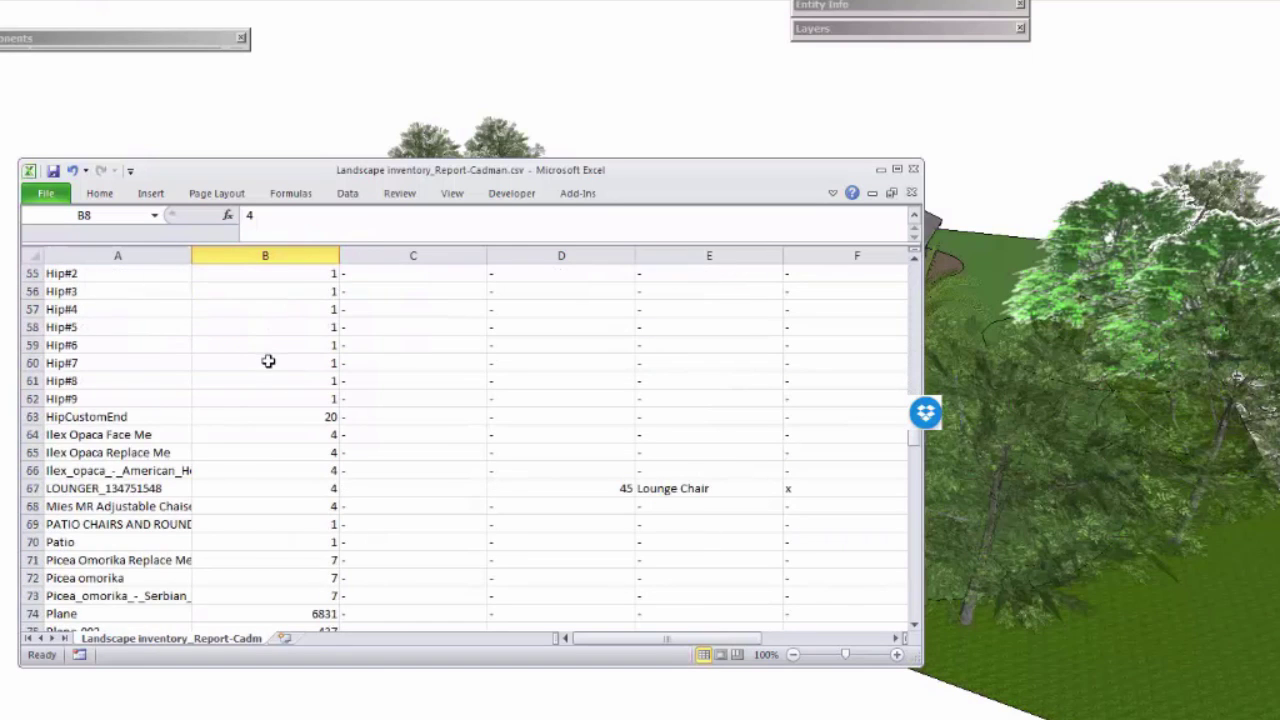
scroll(601, 459, up, 6)
scroll(601, 459, up, 1)
click(32, 380)
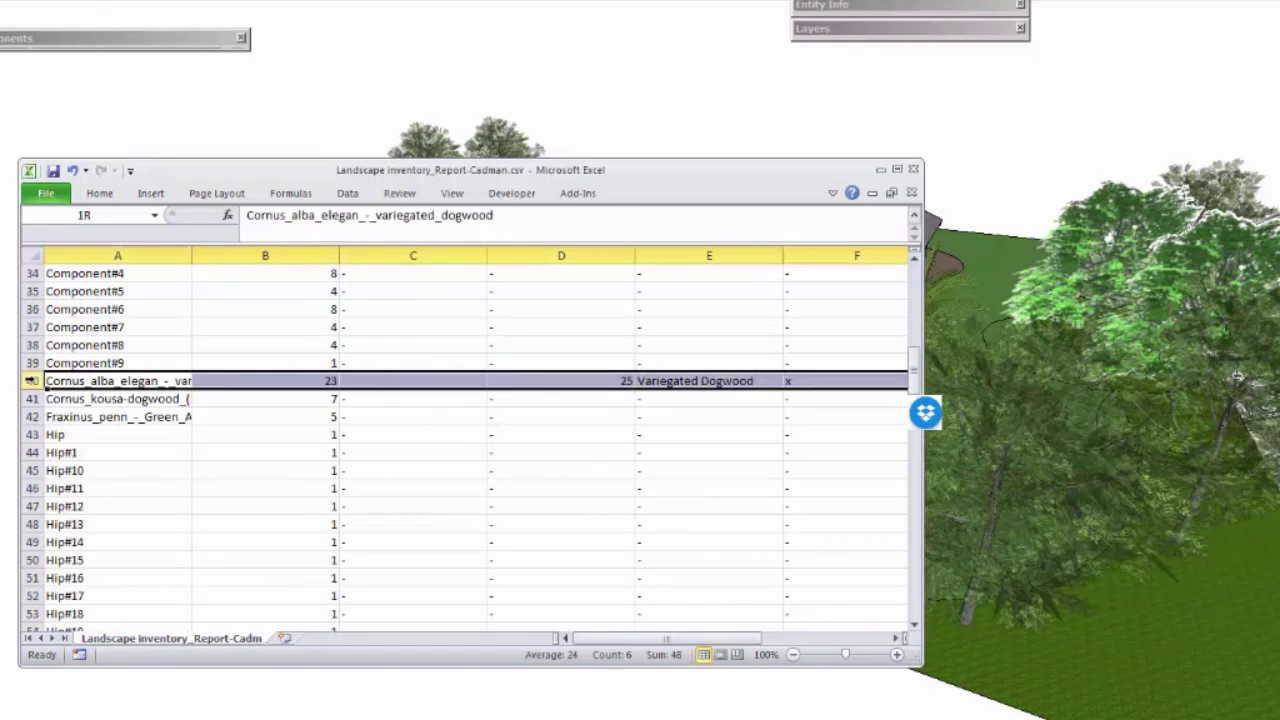
scroll(268, 504, up, 4)
click(26, 542)
drag(369, 540, 820, 537)
click(584, 505)
scroll(586, 497, up, 7)
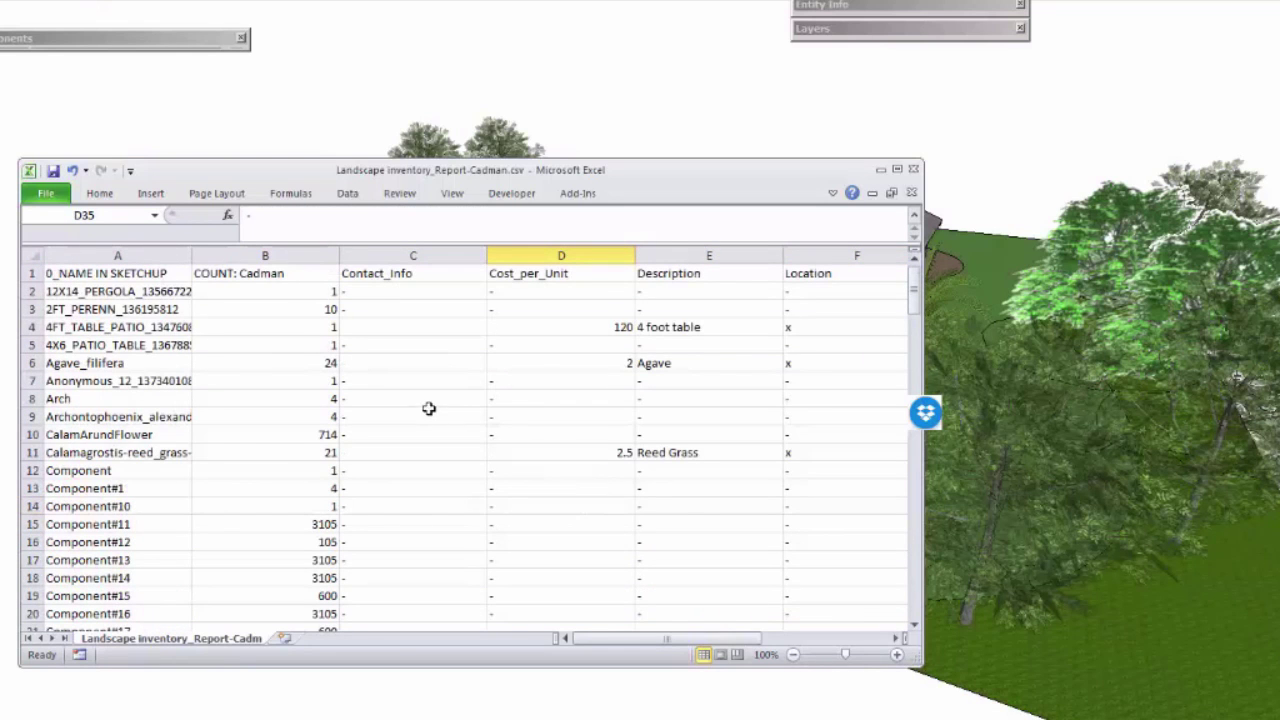
click(911, 192)
drag(314, 73, 847, 603)
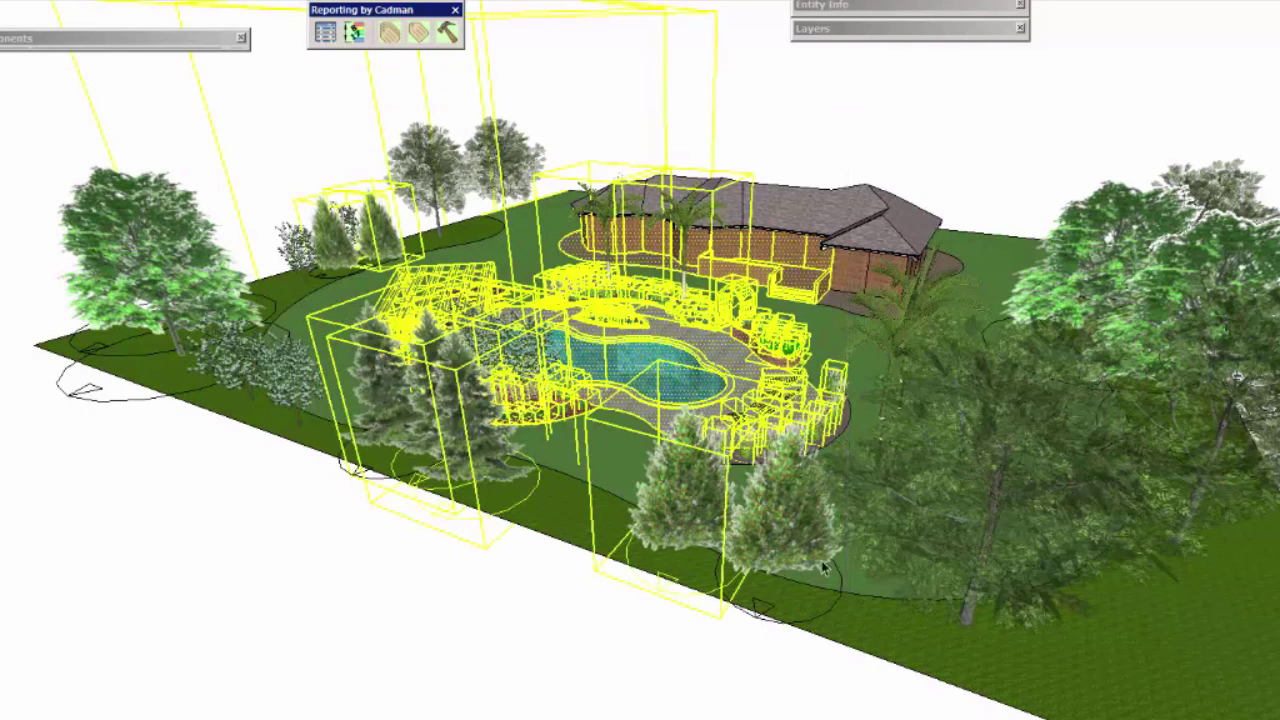
Step: Report the selected components with the Landscape Company library, both requirements No, and open it in Excel
click(325, 34)
click(728, 345)
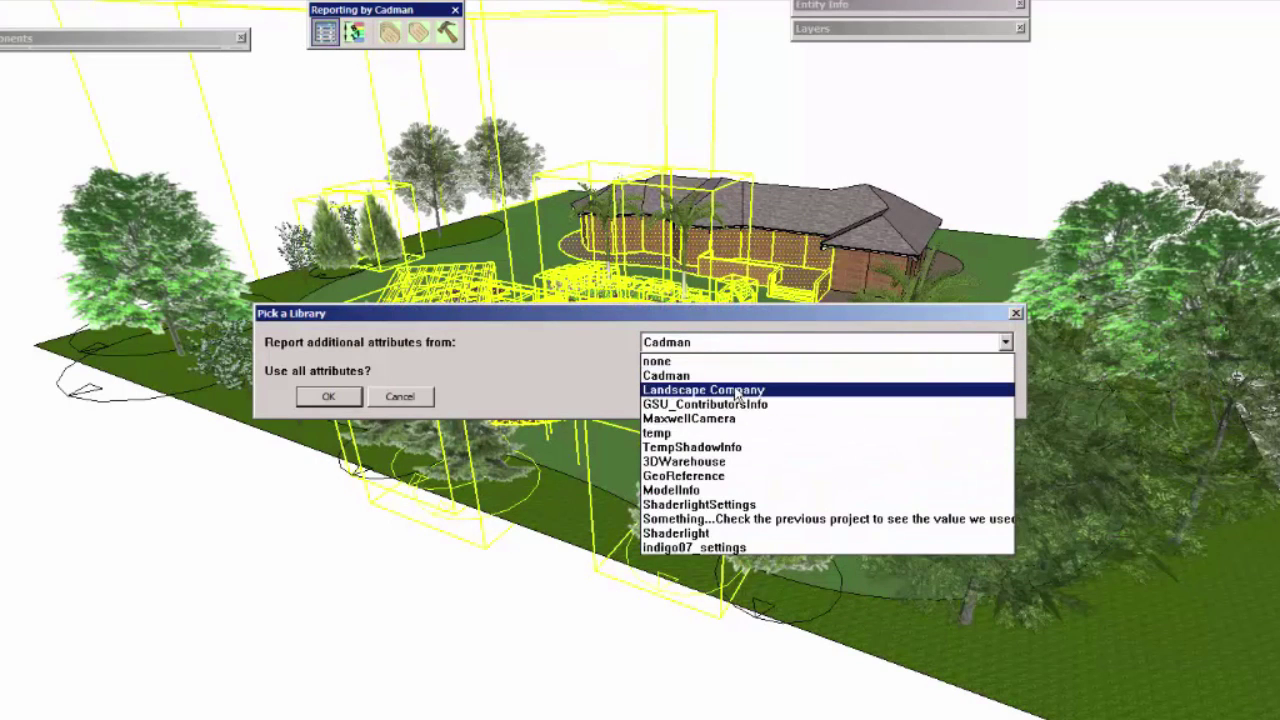
click(736, 390)
click(332, 396)
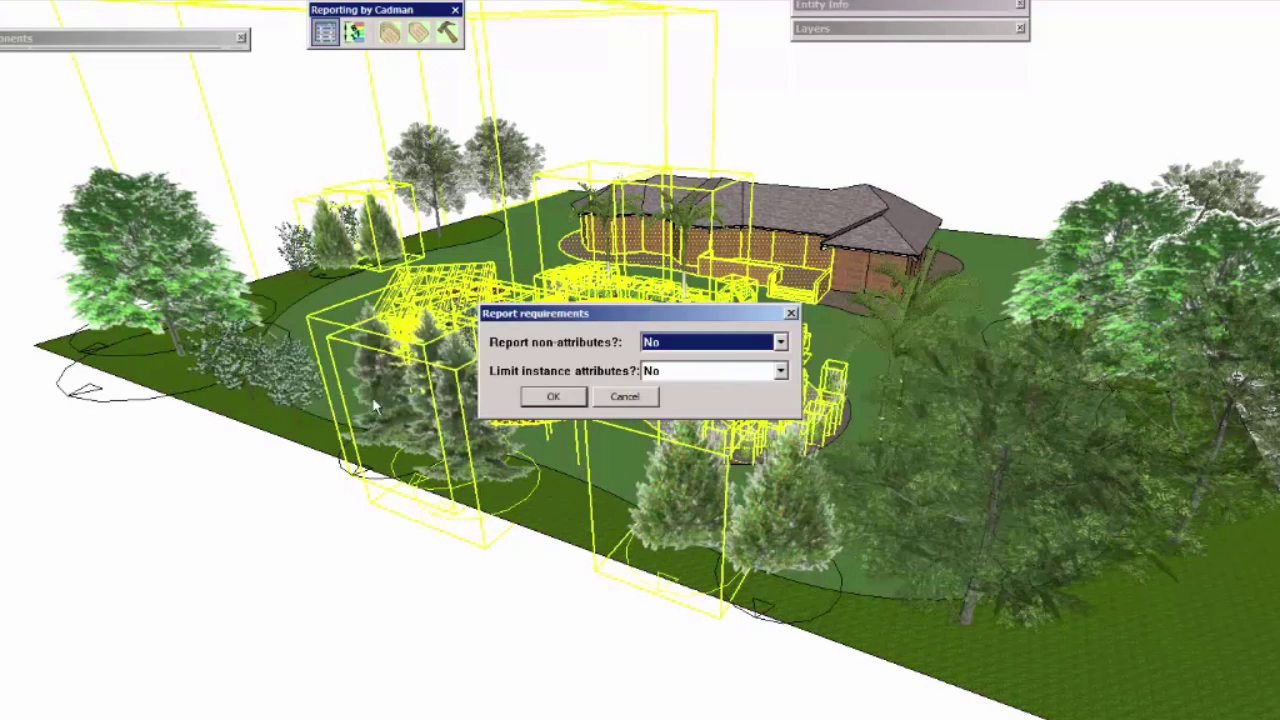
click(552, 397)
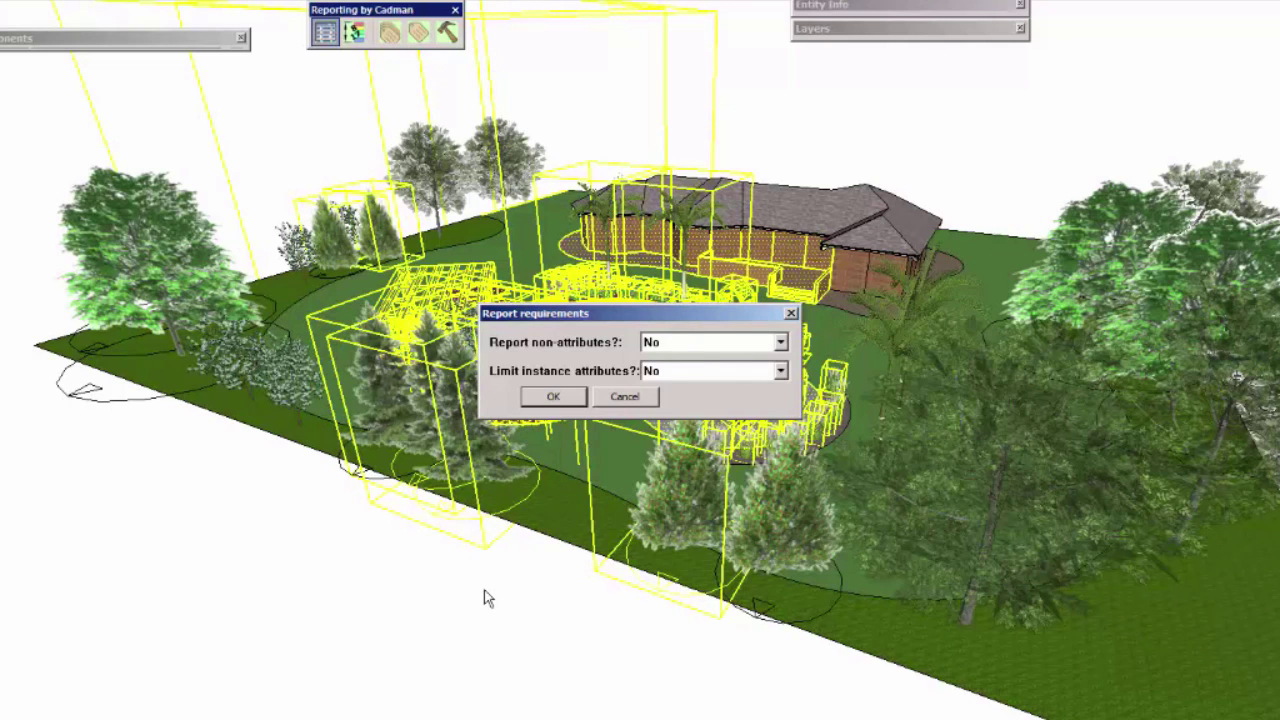
click(687, 460)
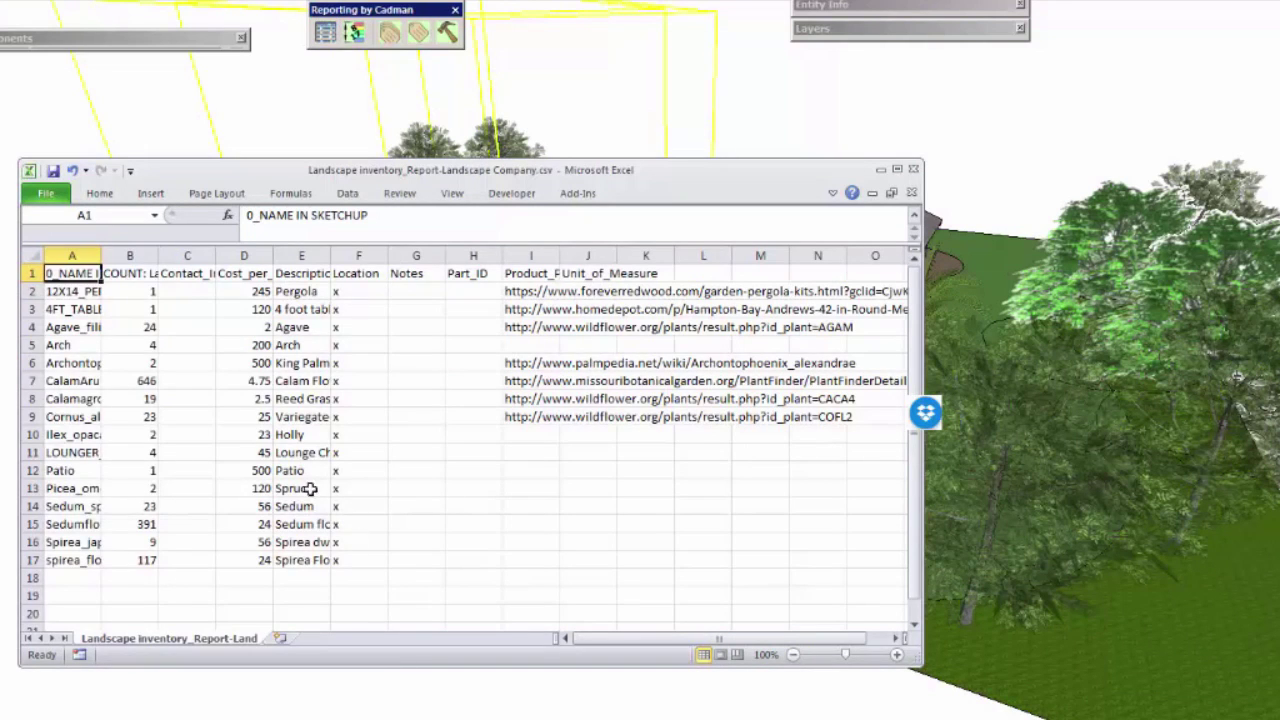
drag(72, 256, 607, 256)
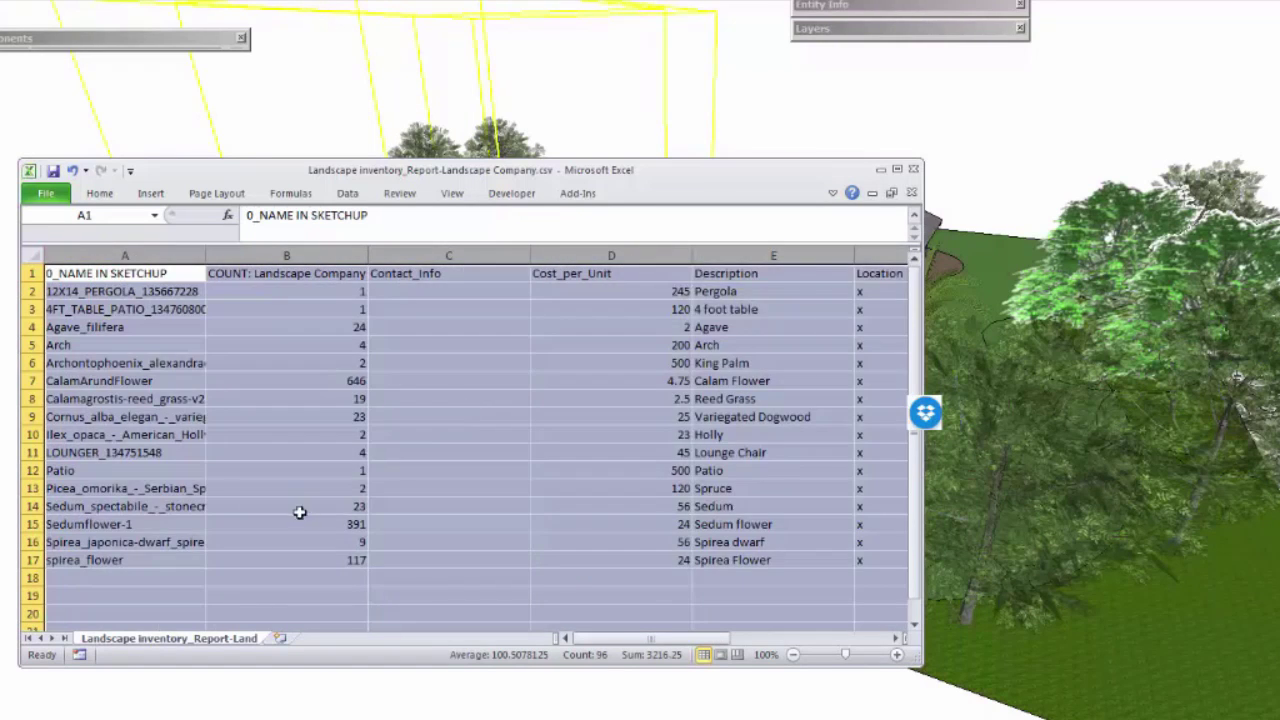
Step: Insert a total-cost column D with the formula =E2*B2 filled down to D17
click(298, 510)
right_click(563, 253)
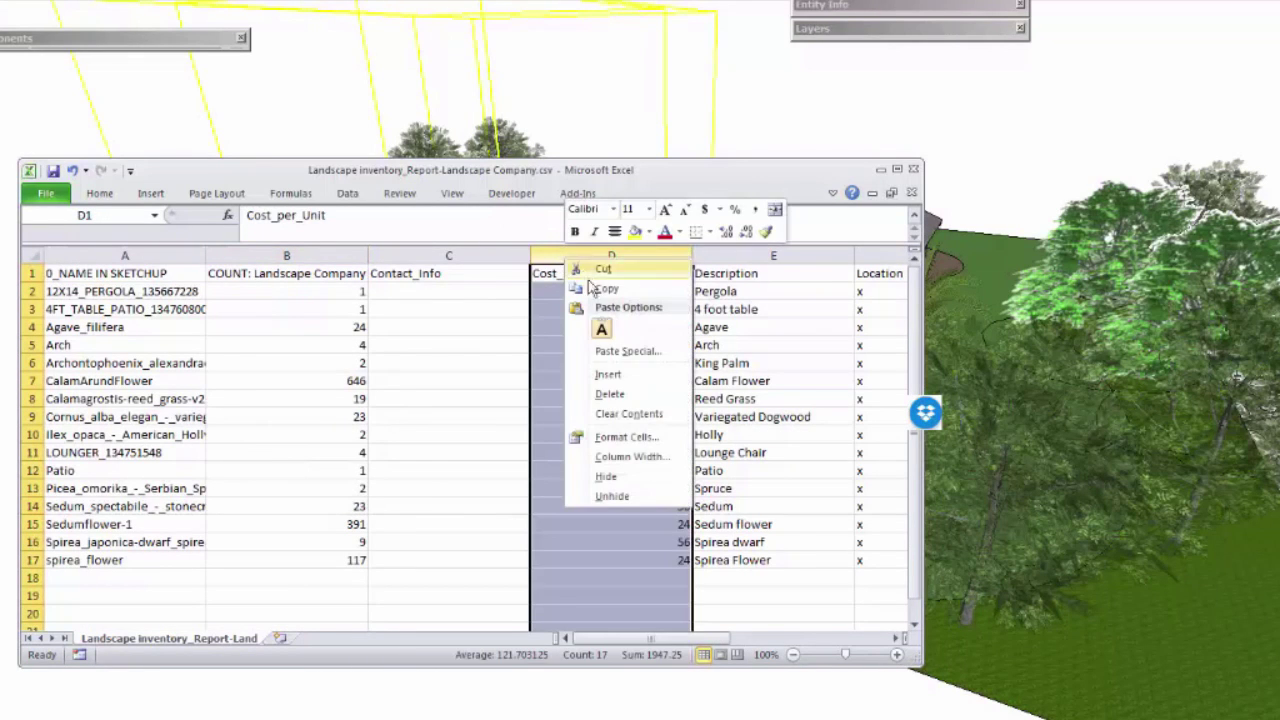
click(612, 373)
click(612, 292)
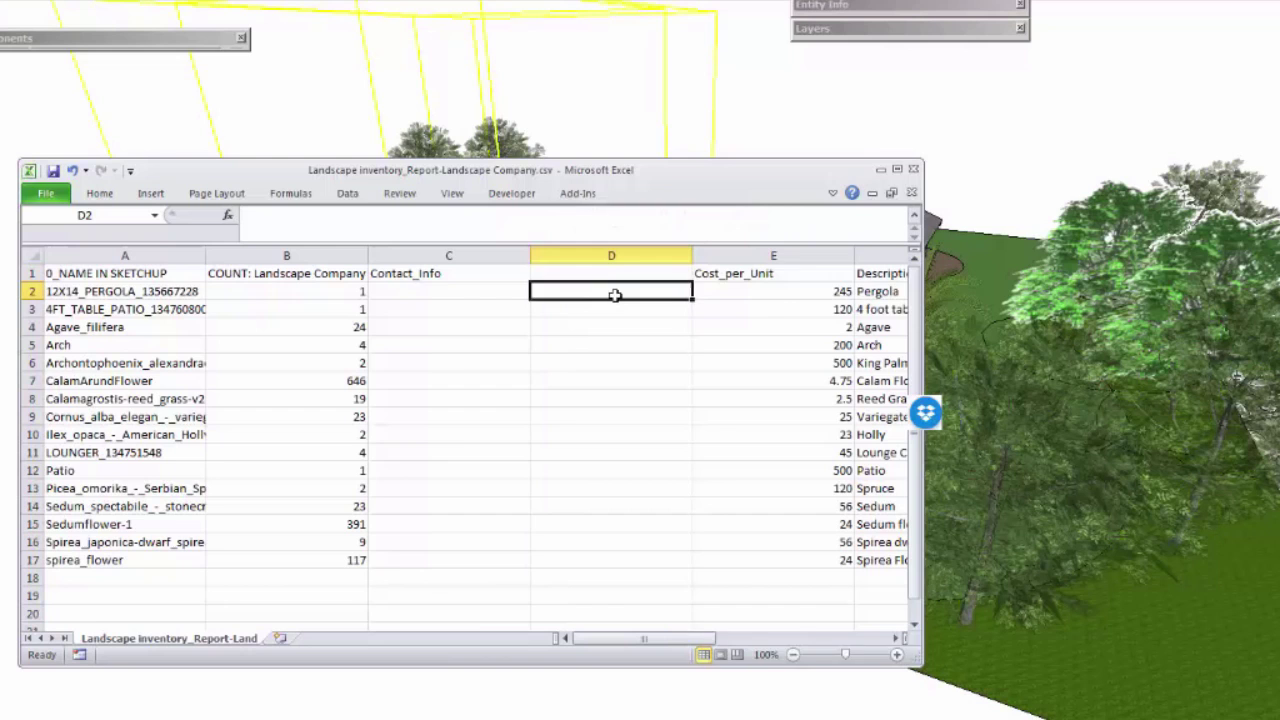
text(=)
click(777, 288)
text(*)
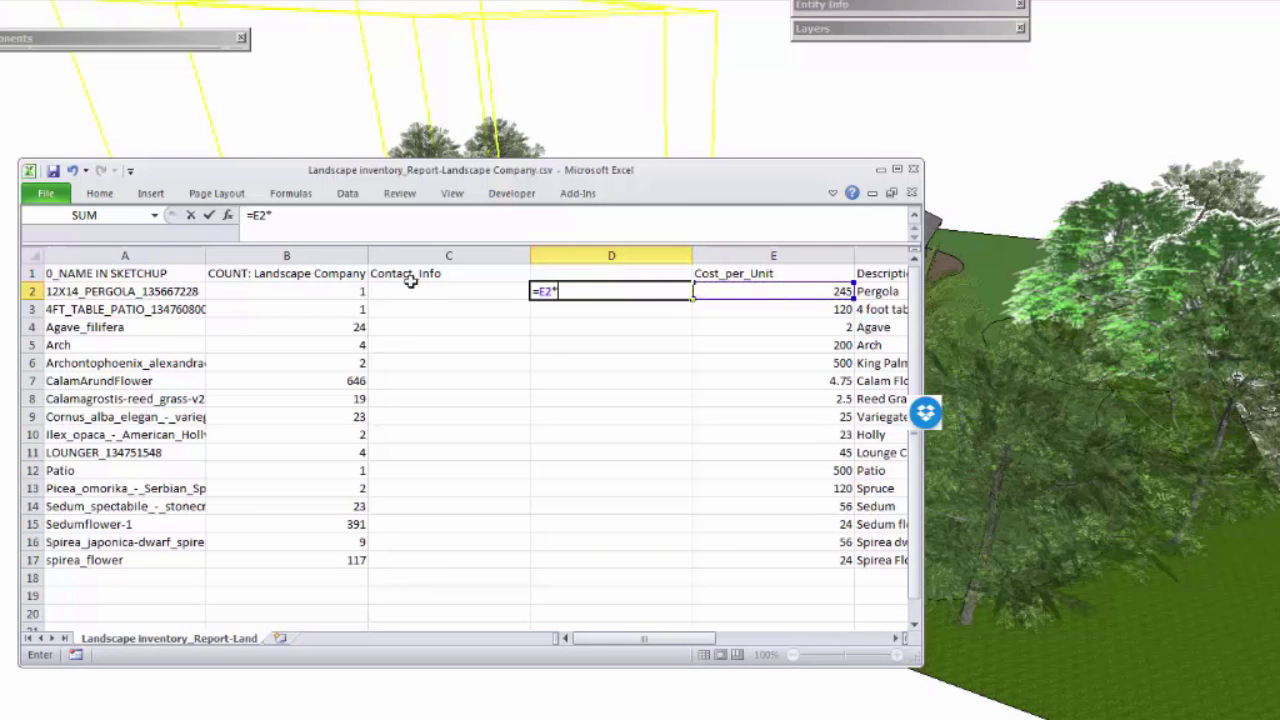
click(329, 291)
key(Return)
click(640, 291)
double_click(691, 299)
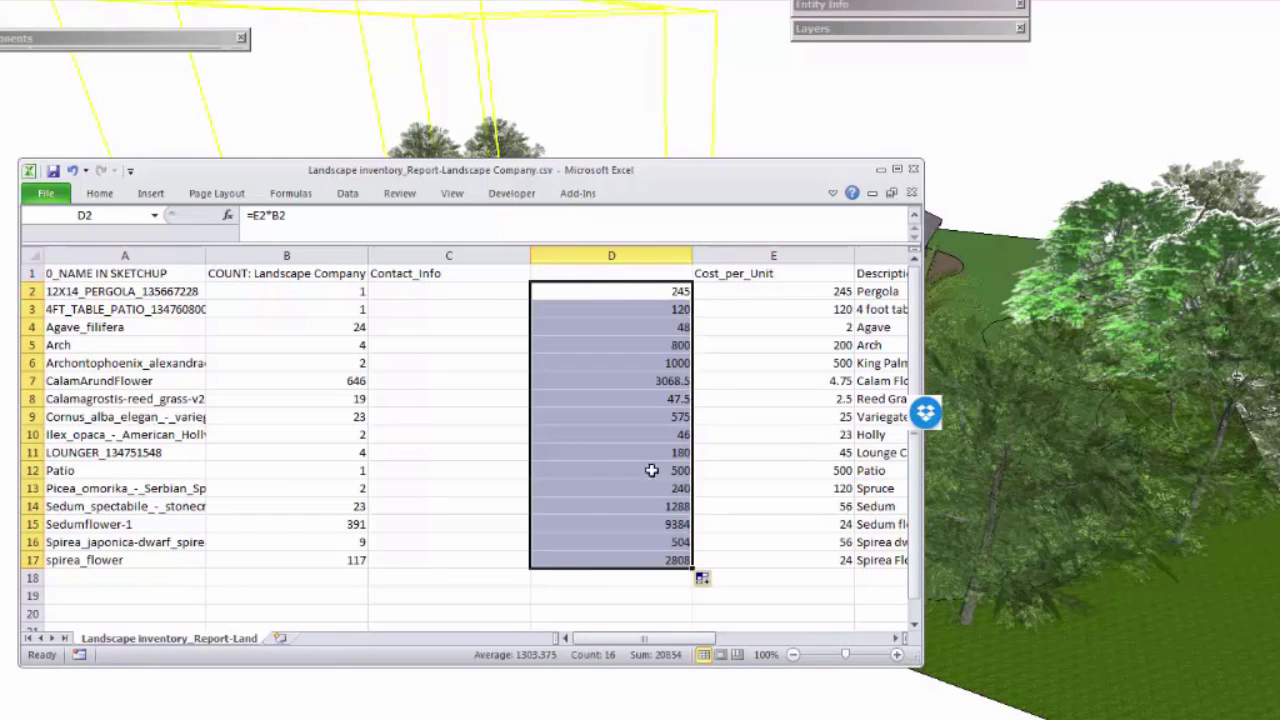
Step: AutoSum column D in D19 to 20854, then close the report without saving
click(638, 597)
click(100, 193)
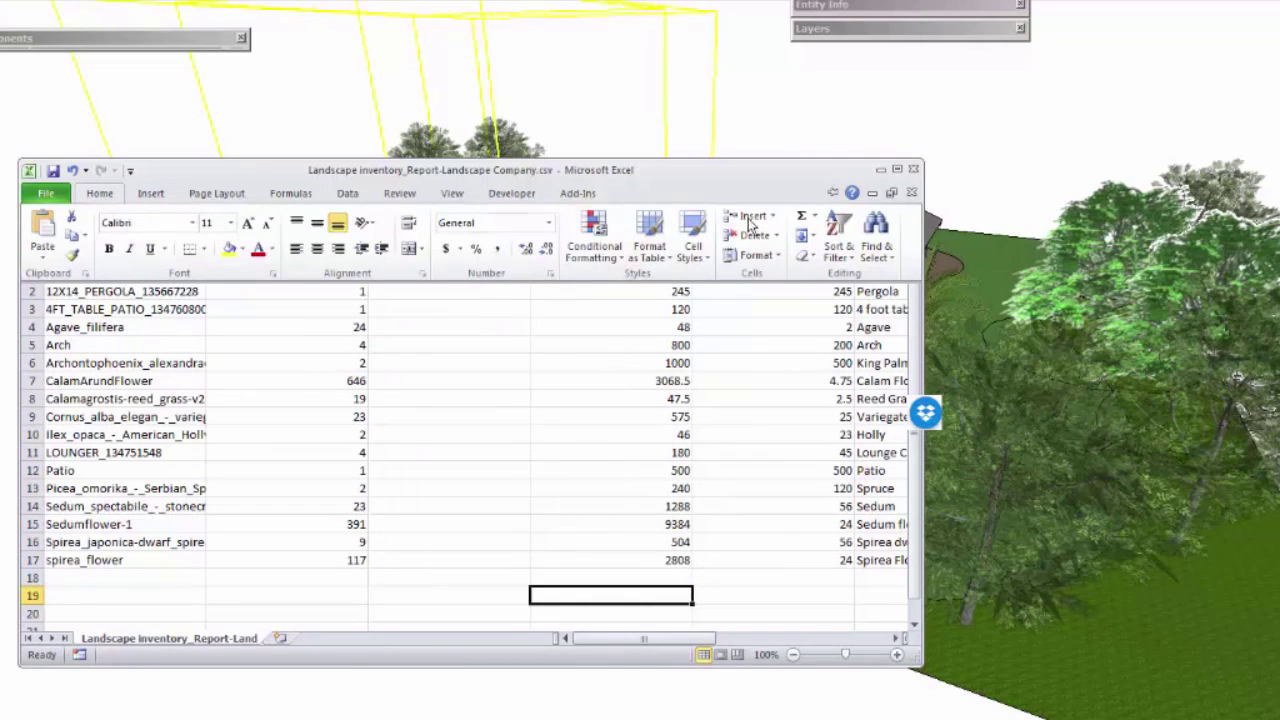
click(803, 216)
key(Return)
click(616, 598)
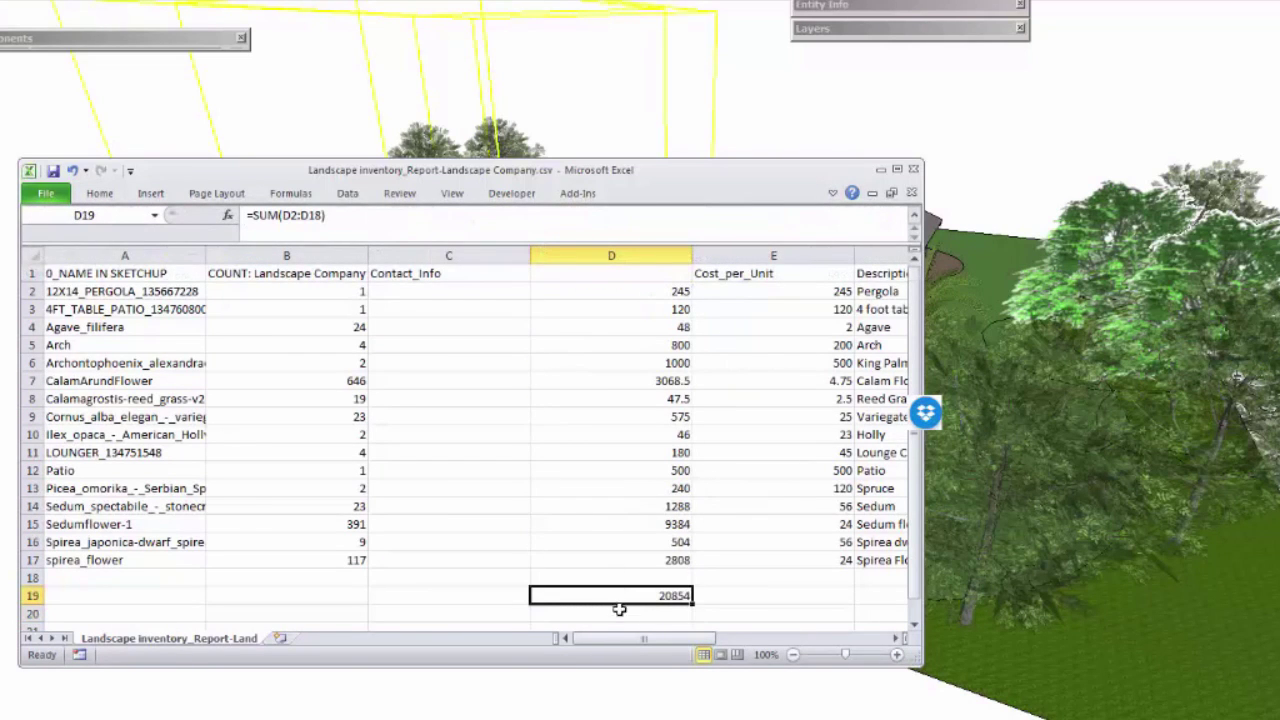
click(912, 193)
click(643, 393)
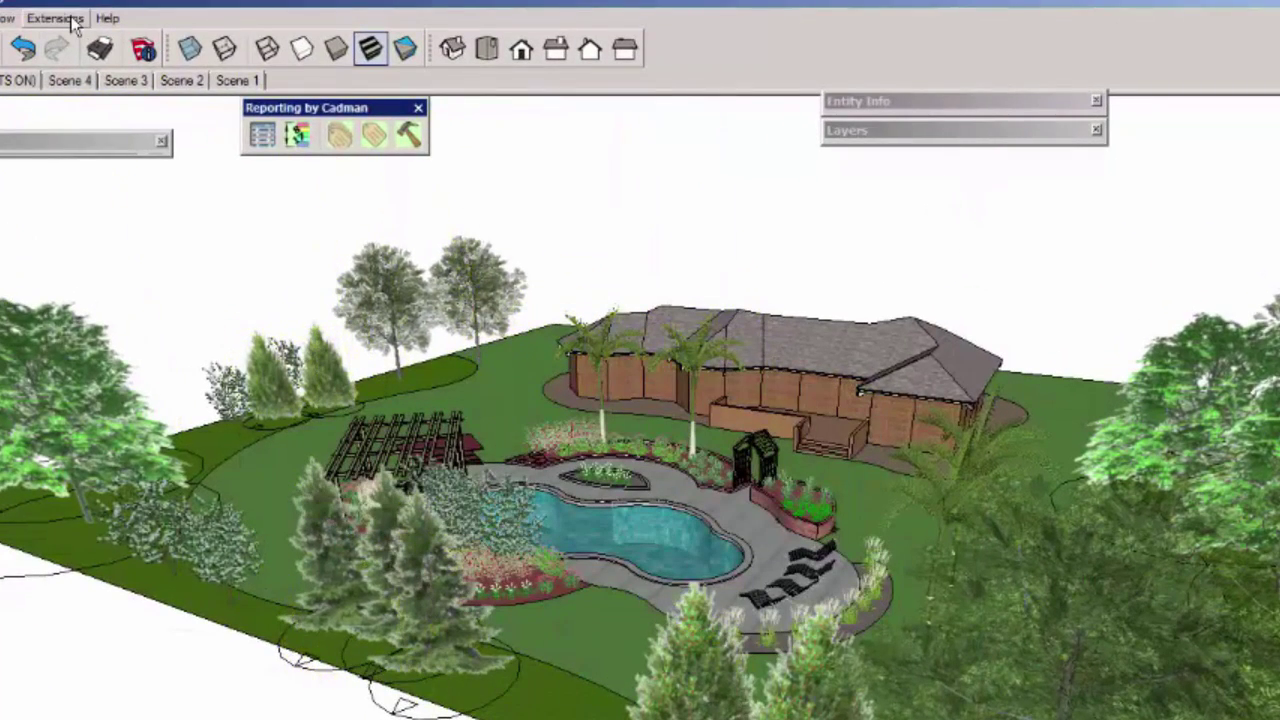
Step: Export the model's components to the 3Dlib folder via Cadman's 3D Library, excluding 2D components
click(55, 19)
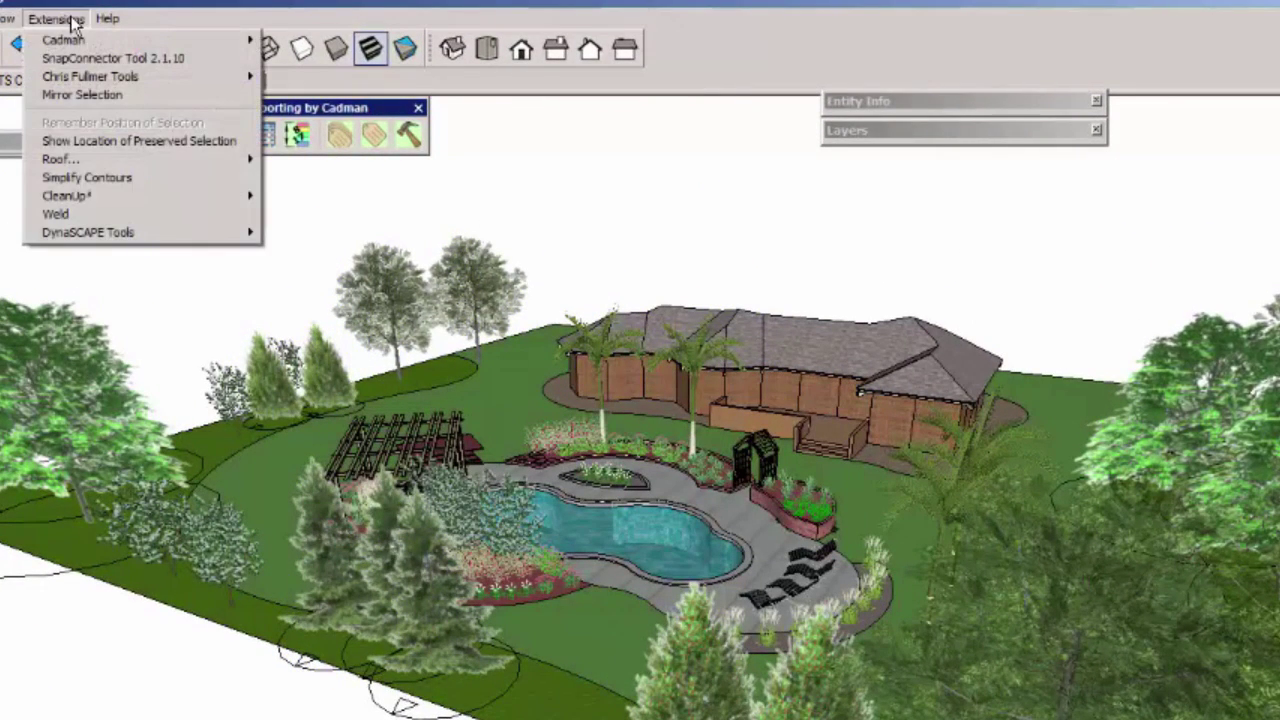
mouse_move(90, 40)
mouse_move(325, 95)
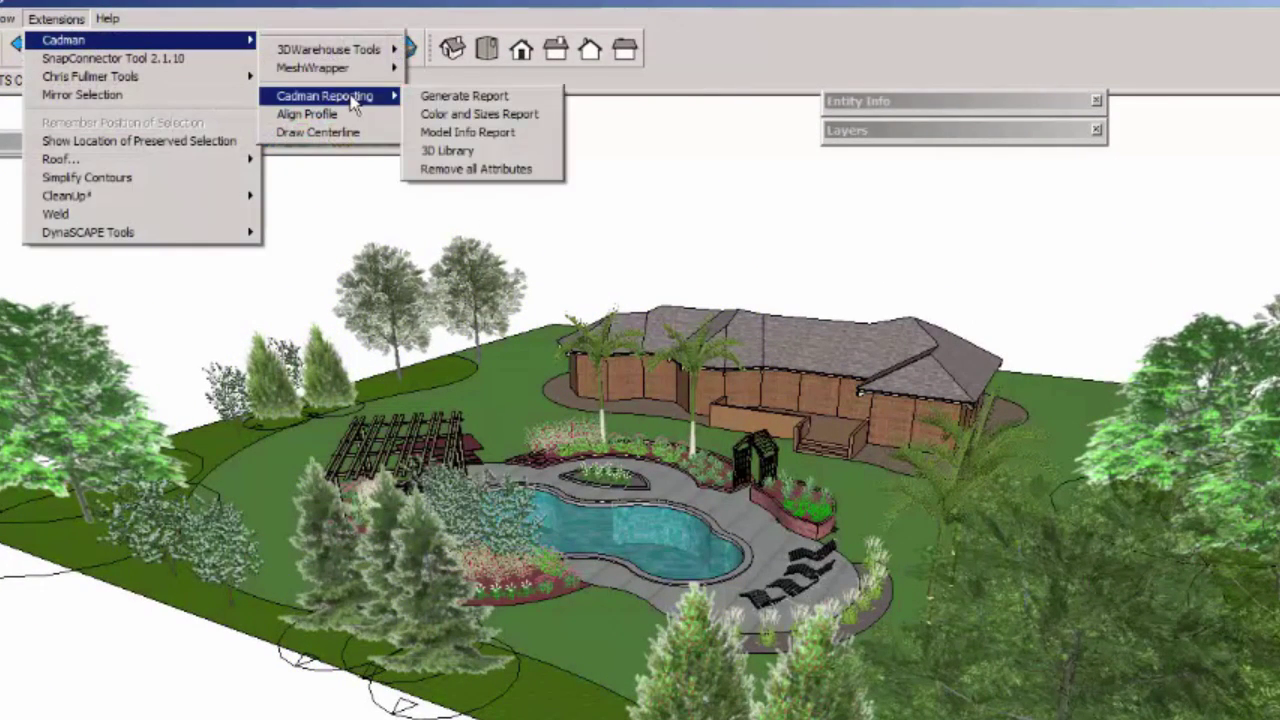
click(496, 152)
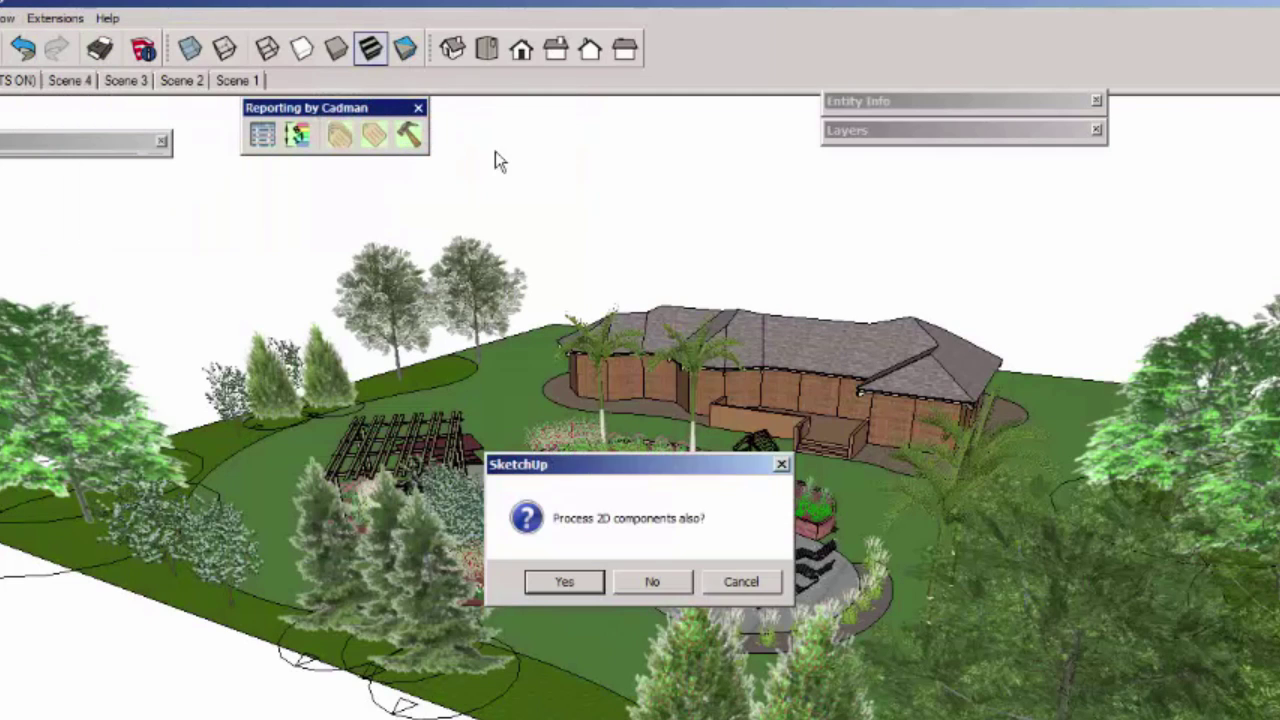
click(652, 583)
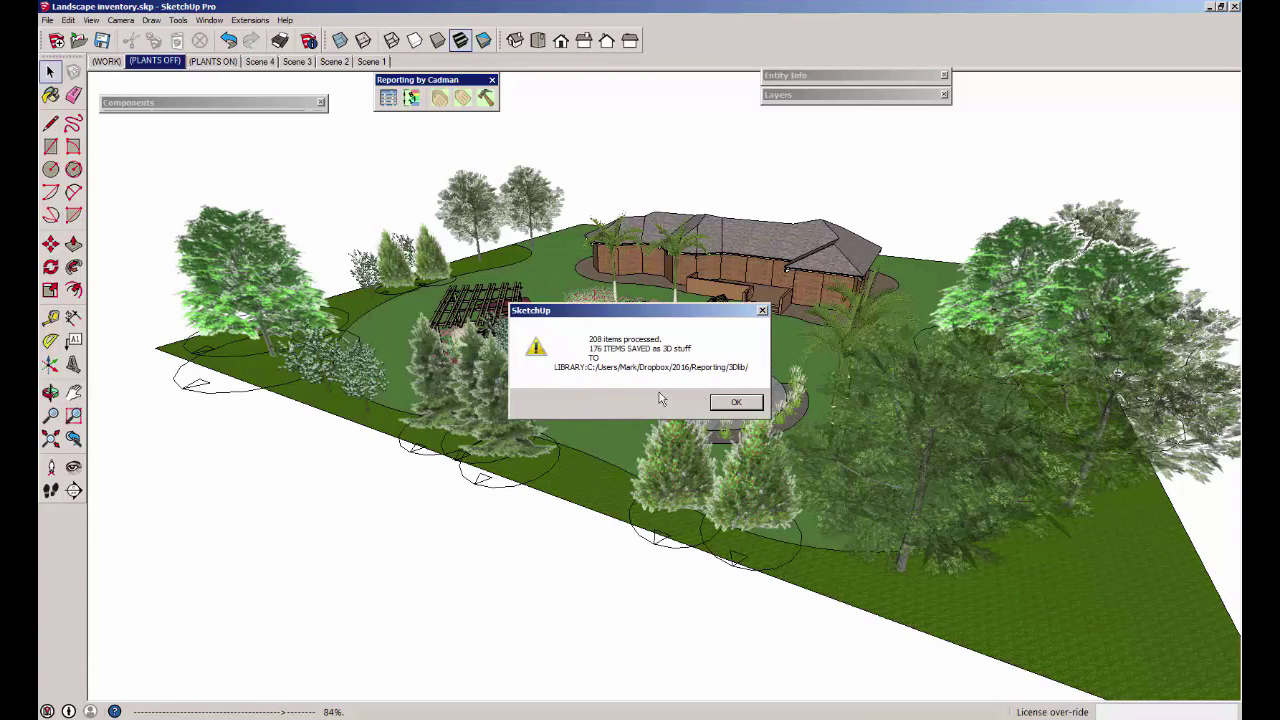
click(734, 403)
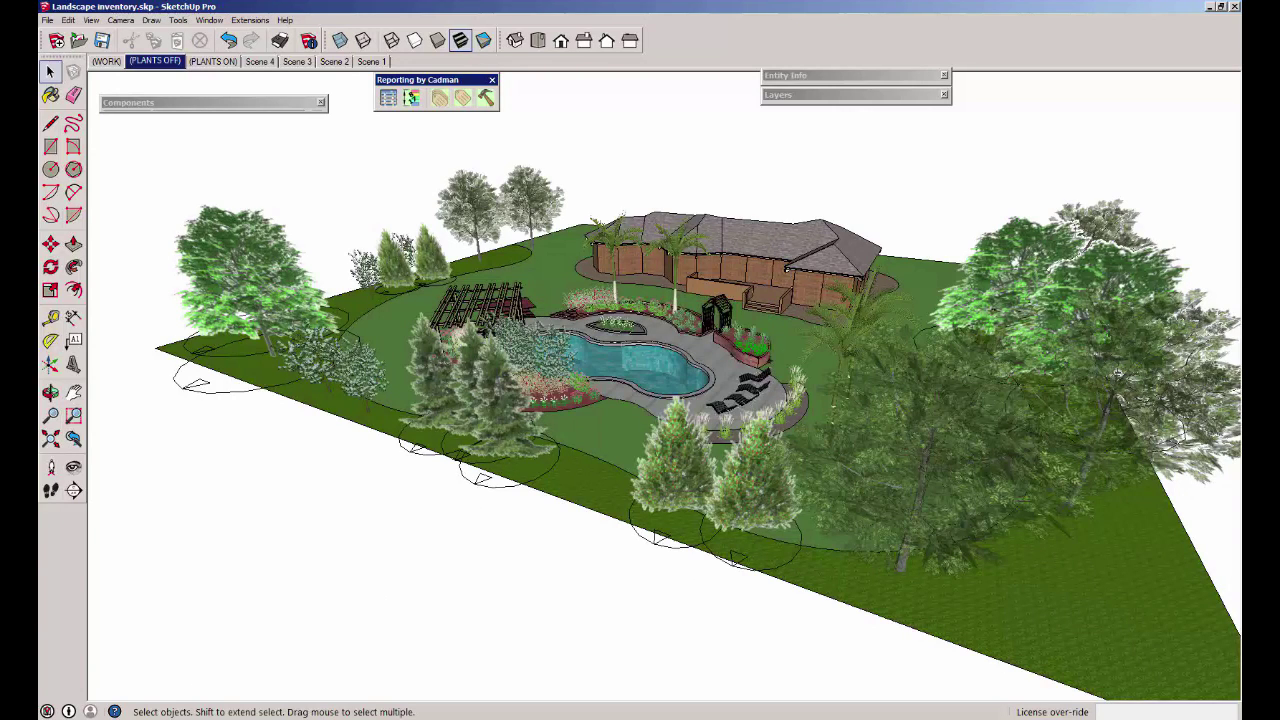
Step: Check the exported files in the 3Dlib folder, then start a new model
click(84, 687)
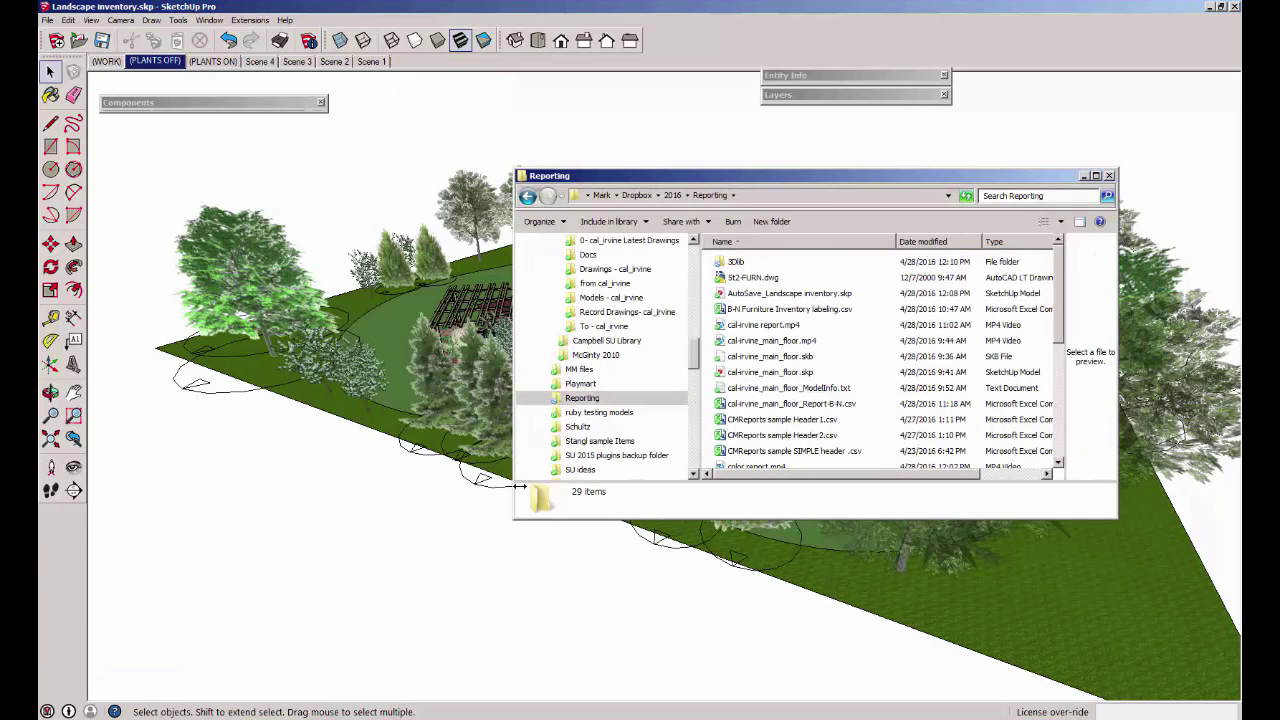
click(736, 262)
double_click(737, 263)
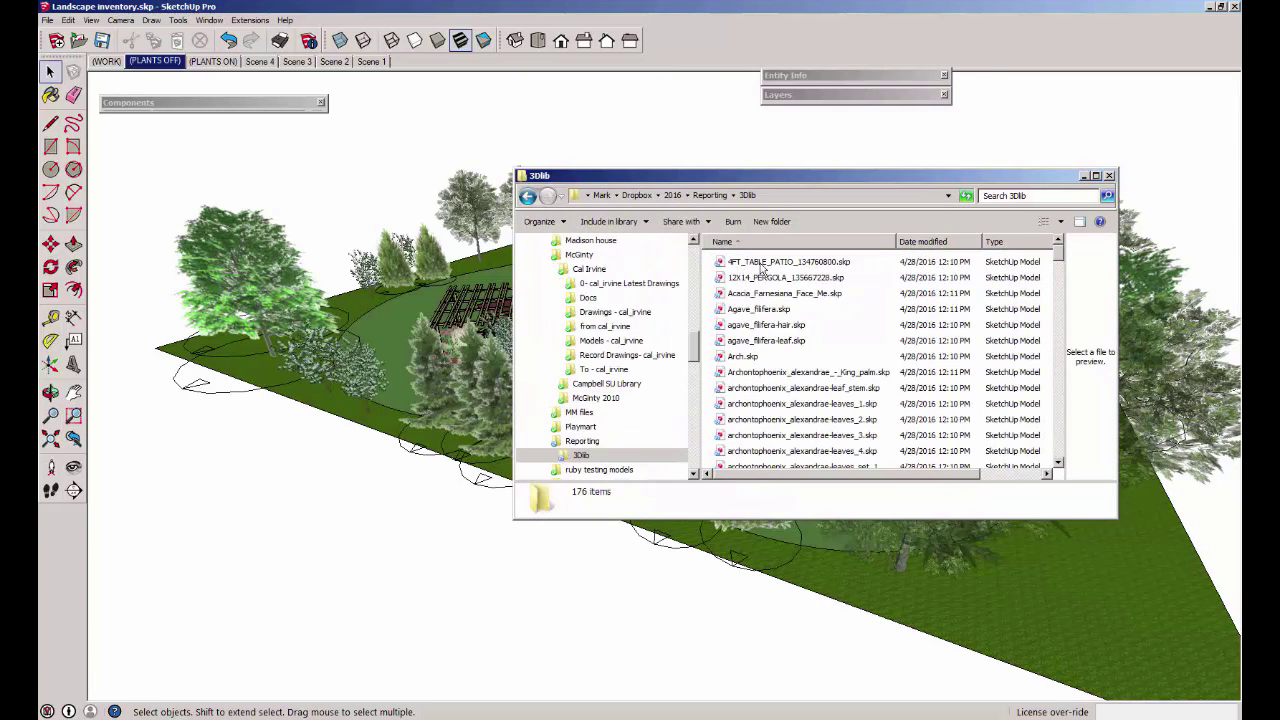
click(725, 130)
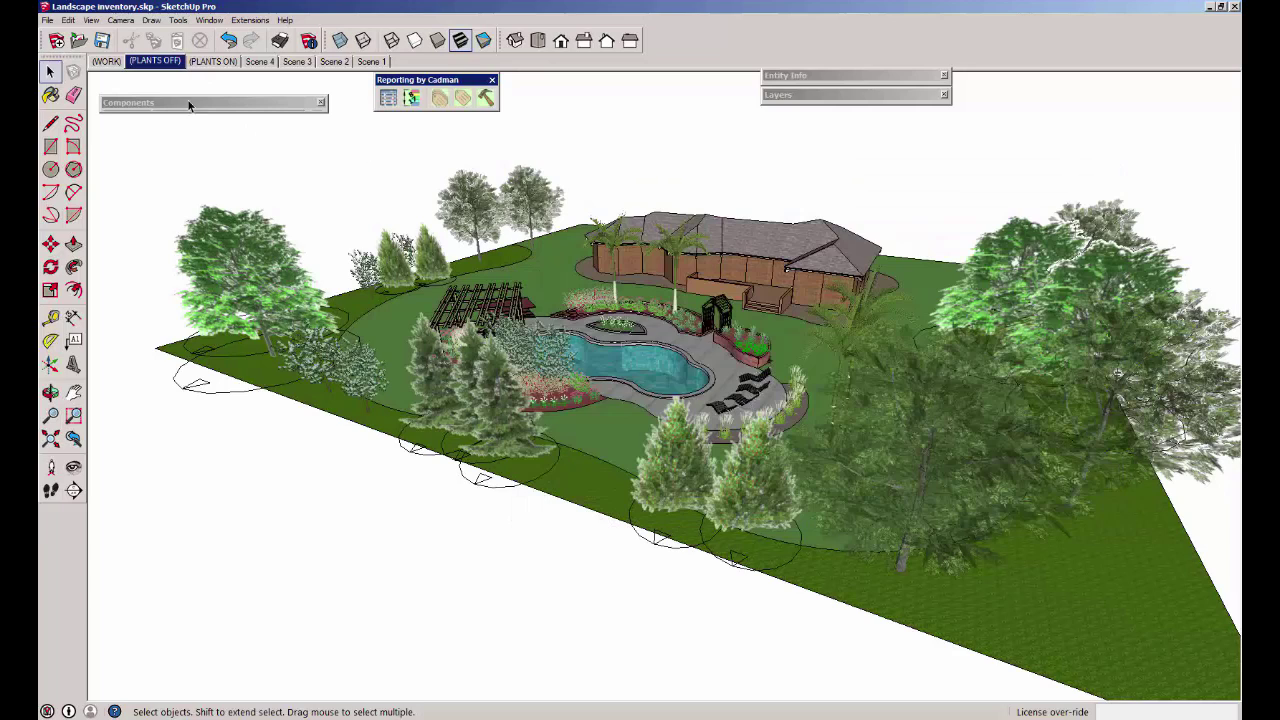
click(55, 40)
Step: Discard changes to Landscape inventory.skp and open the Reporting/3Dlib folder as a local component collection
click(655, 396)
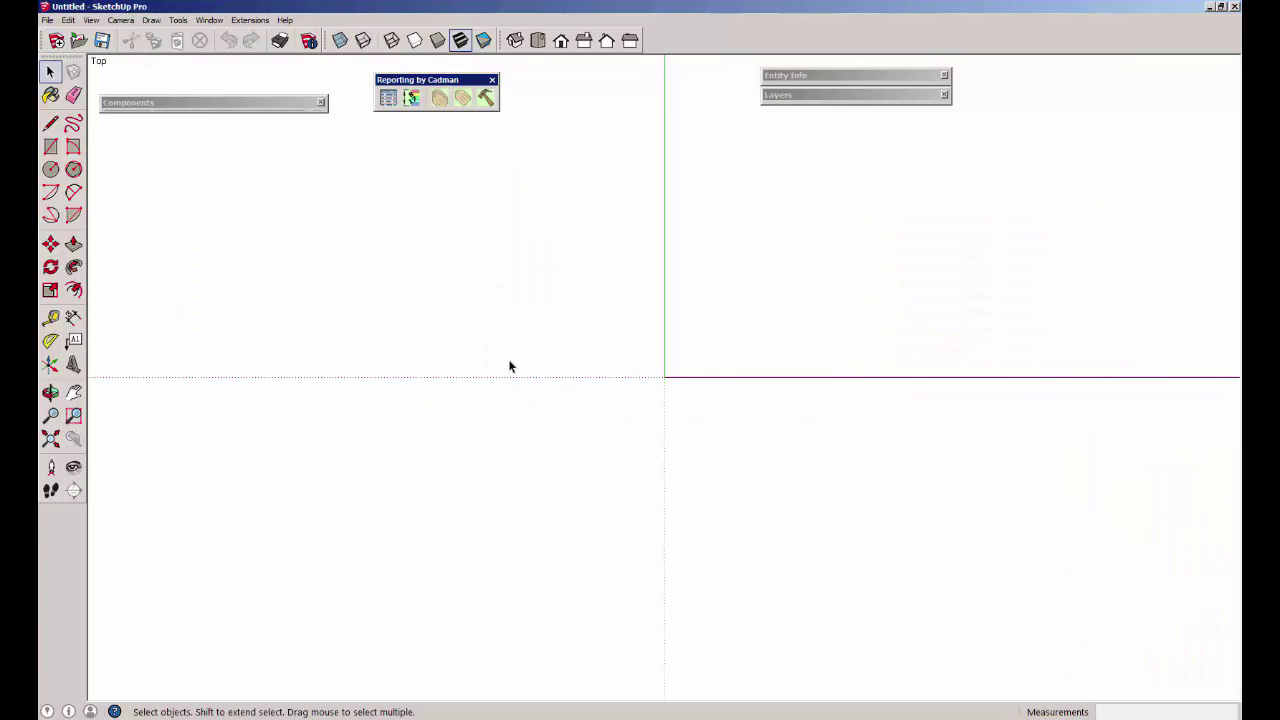
click(317, 192)
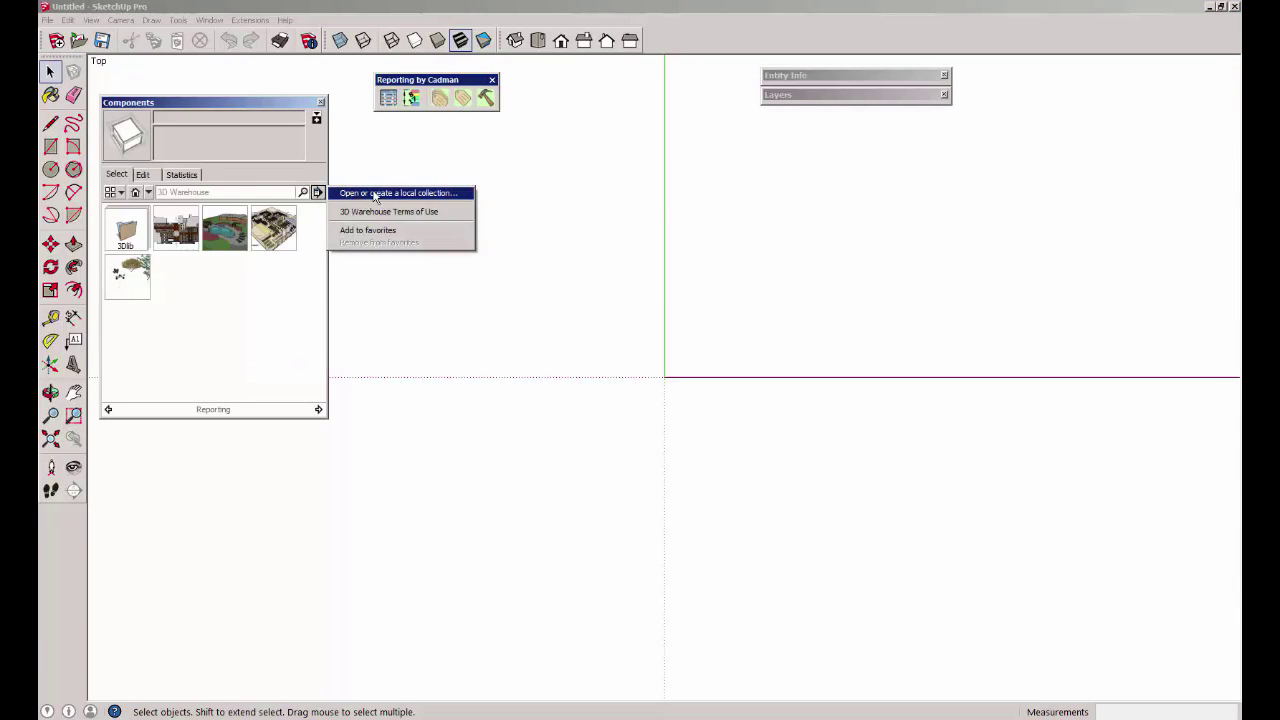
click(375, 194)
drag(312, 222, 305, 254)
click(141, 265)
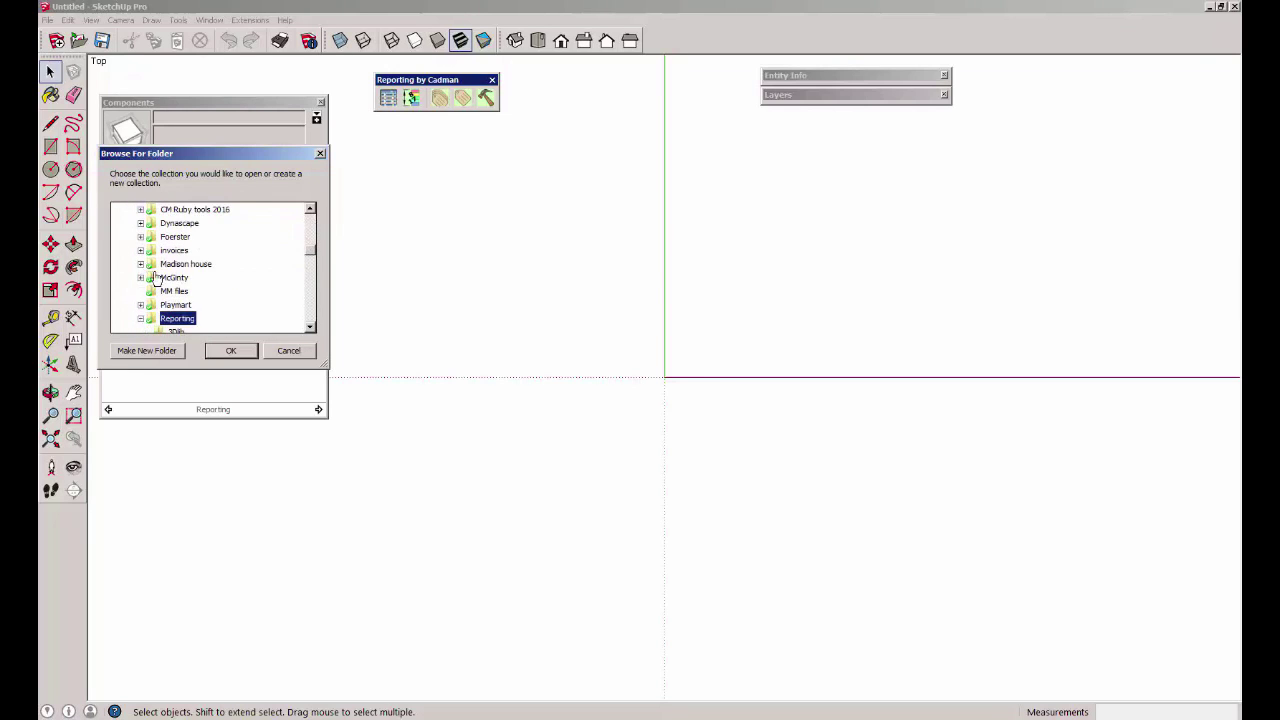
click(313, 331)
click(176, 304)
click(231, 350)
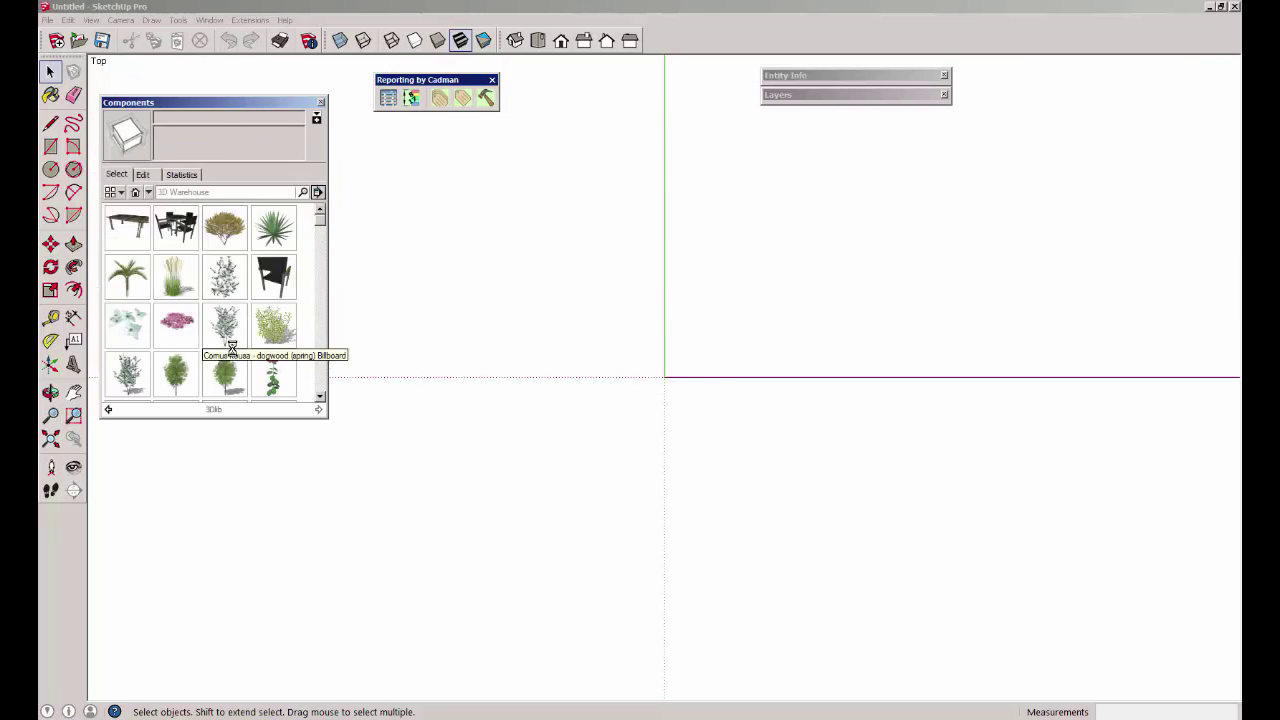
mouse_move(318, 220)
mouse_down()
mouse_move(318, 300)
mouse_move(318, 222)
mouse_up()
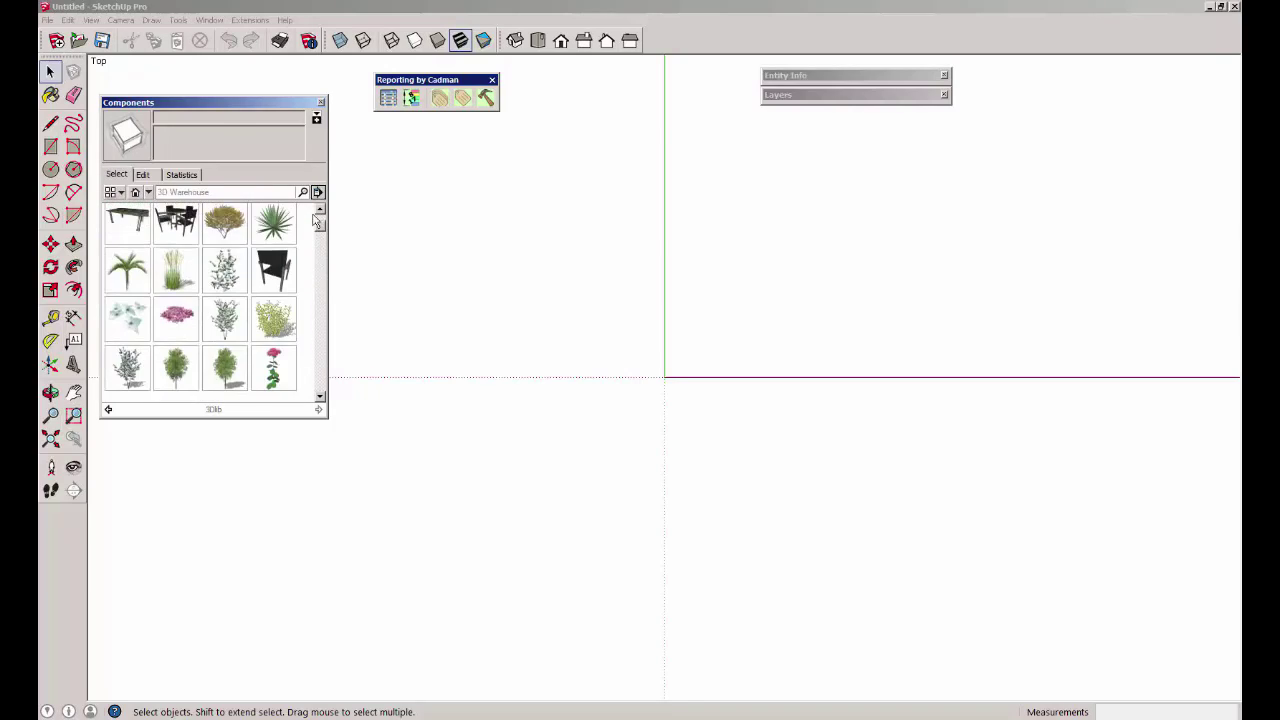
Step: Place the patio table set and a row of reed grasses below it
click(176, 225)
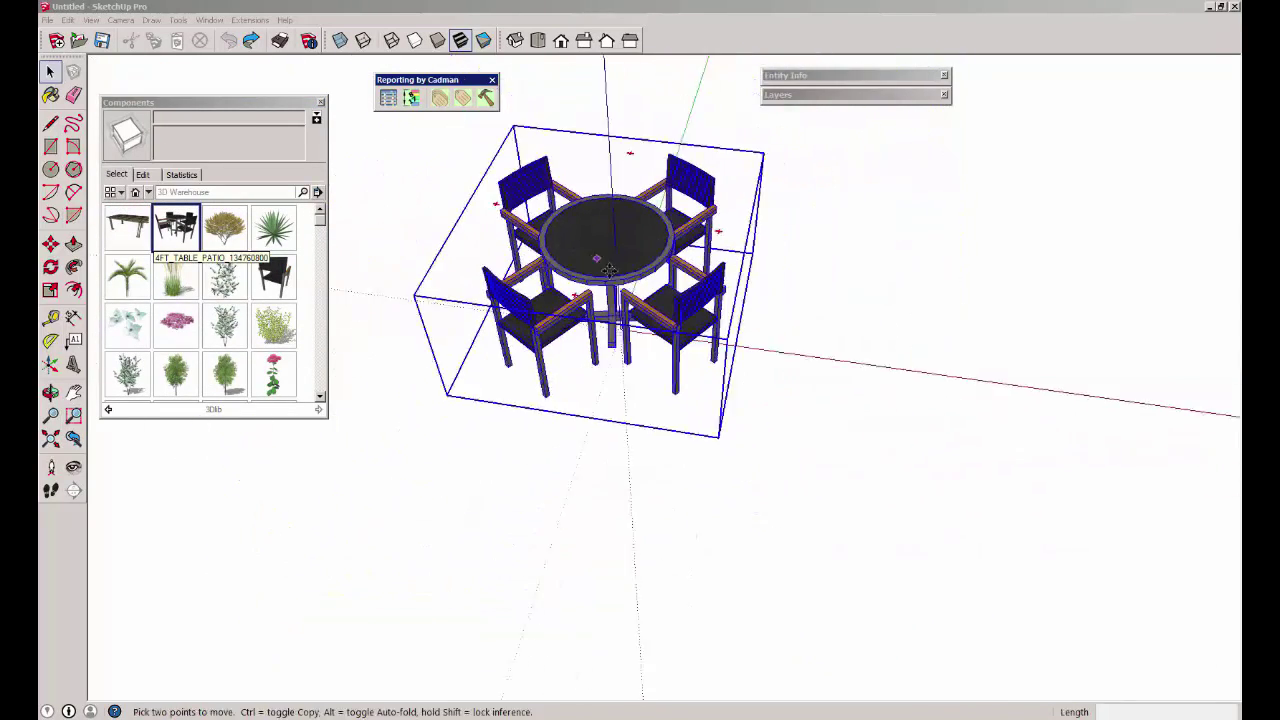
scroll(609, 270, down, 3)
click(176, 275)
click(555, 540)
click(176, 275)
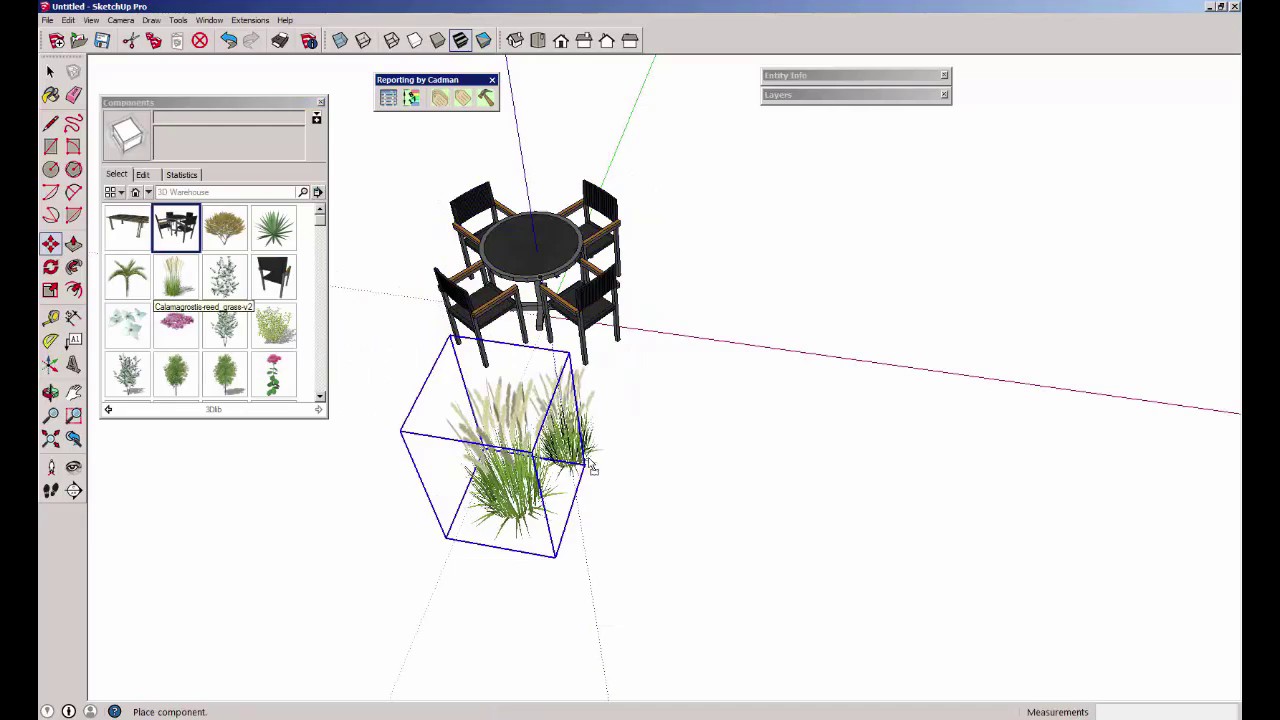
click(598, 485)
click(176, 275)
click(685, 455)
click(176, 275)
click(765, 508)
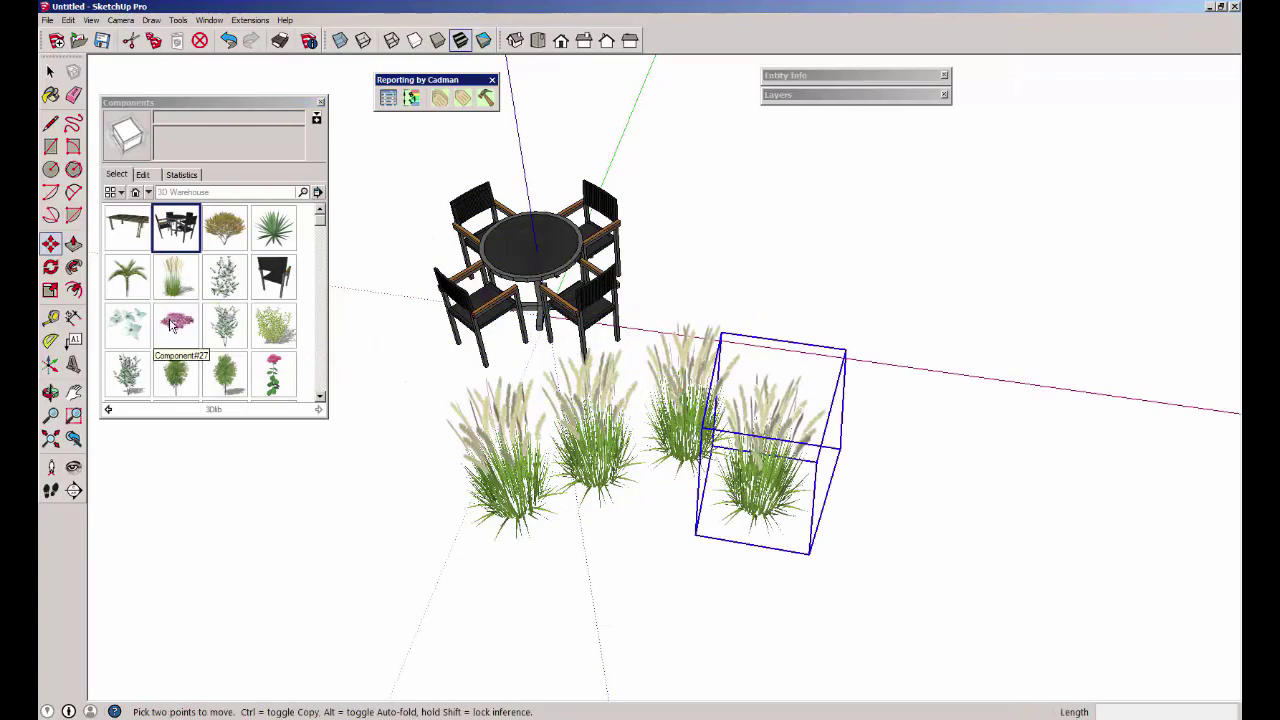
Step: Place the Green Ash tree behind the table
click(222, 372)
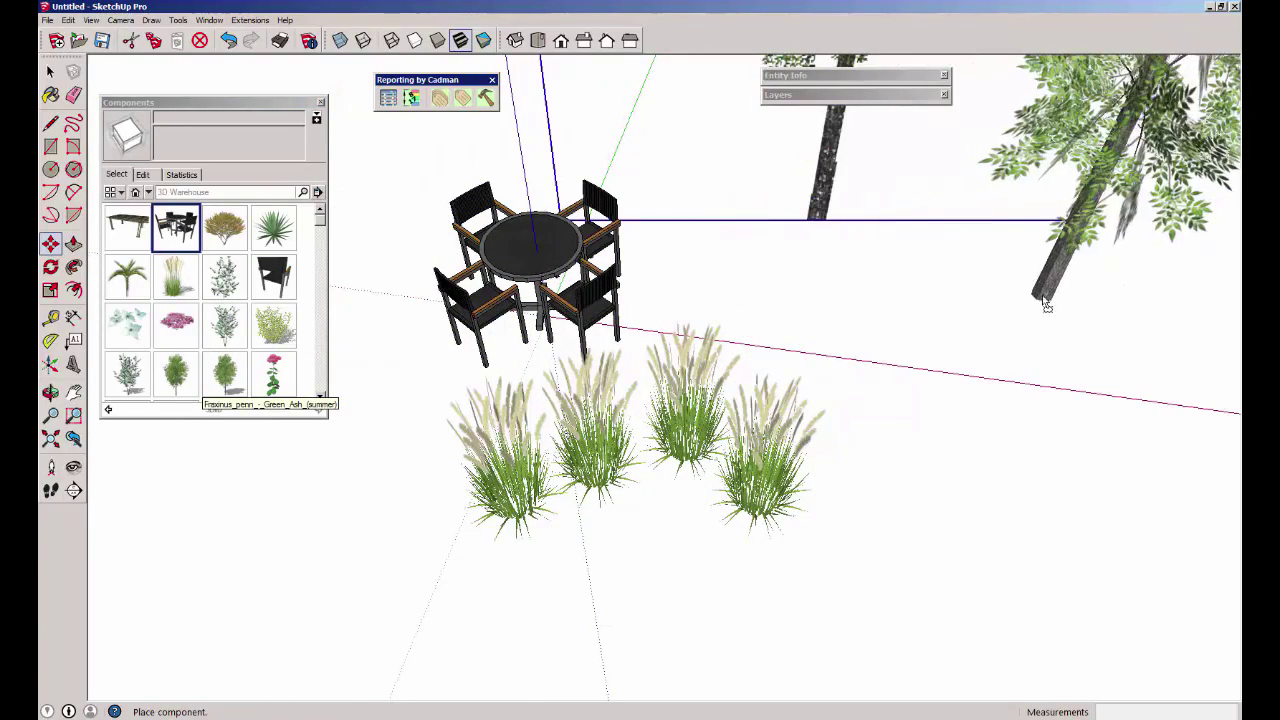
click(1045, 305)
scroll(900, 334, down, 2)
shift+middle_drag(900, 334, 449, 380)
scroll(150, 330, down, 2)
scroll(150, 330, down, 5)
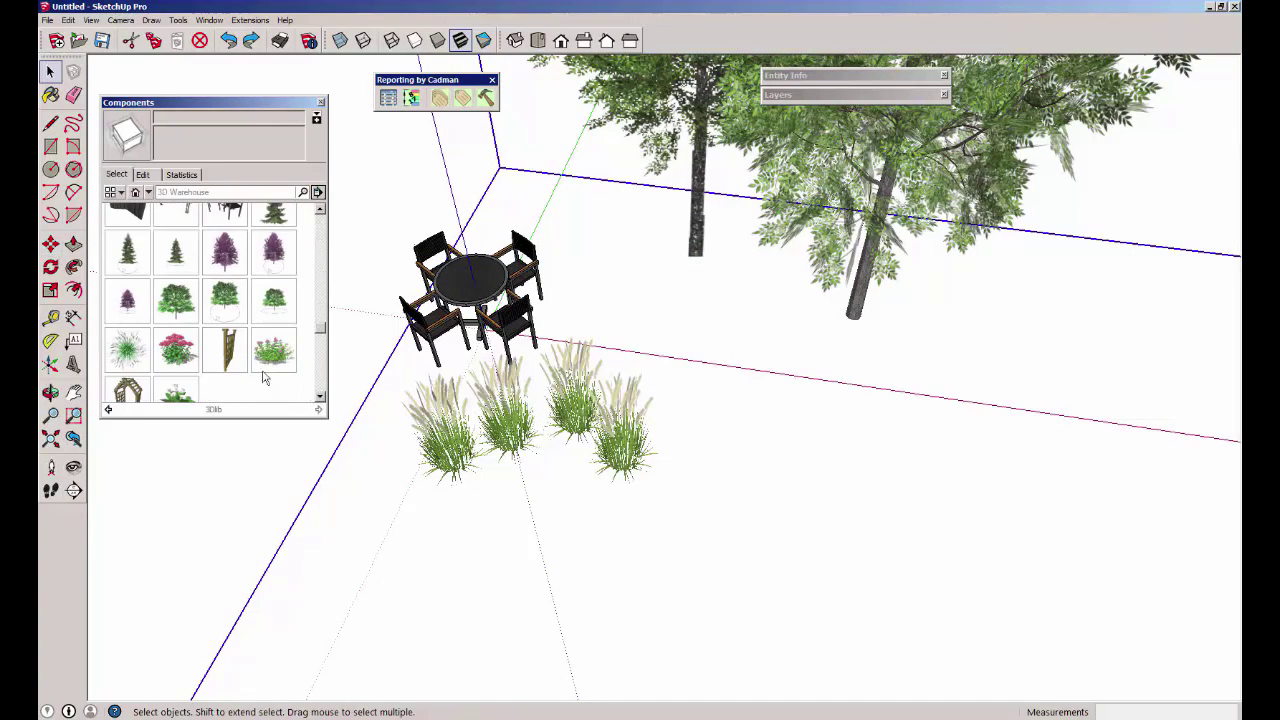
Step: Place several Sedum flowers beside the grasses and a trellis beside the table
click(176, 350)
click(176, 350)
click(682, 398)
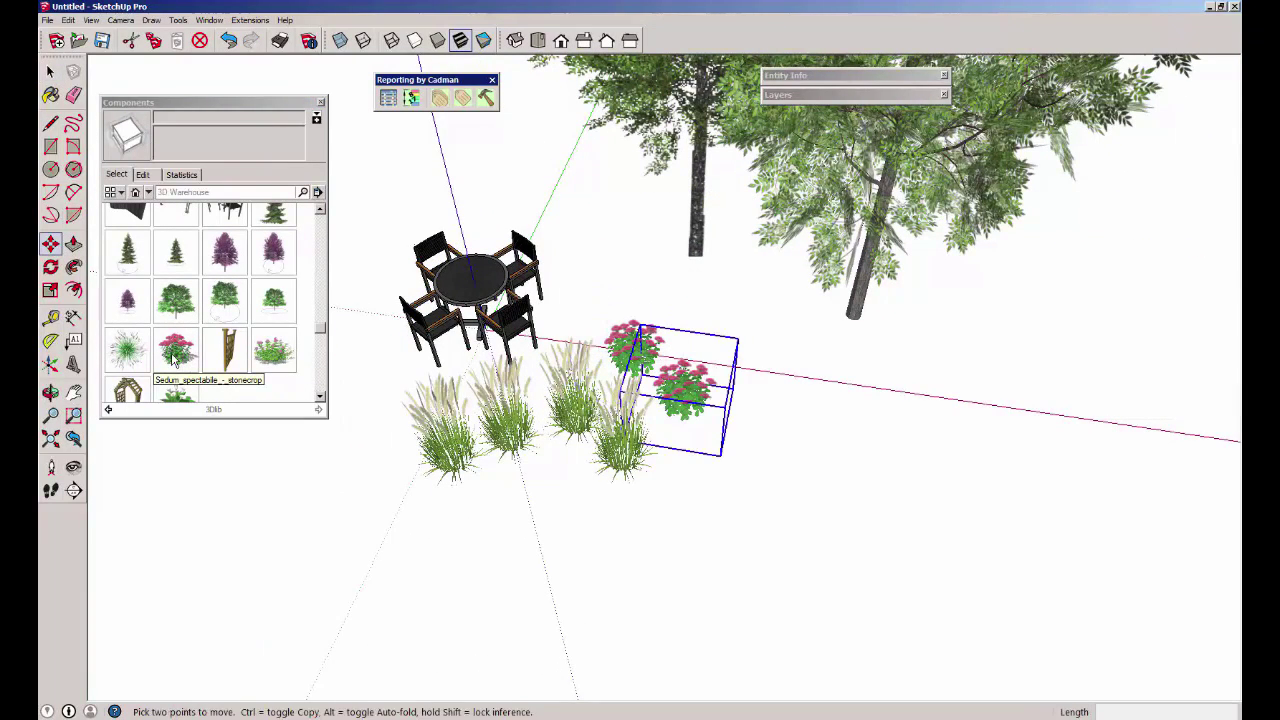
click(176, 350)
click(697, 468)
click(173, 360)
click(652, 505)
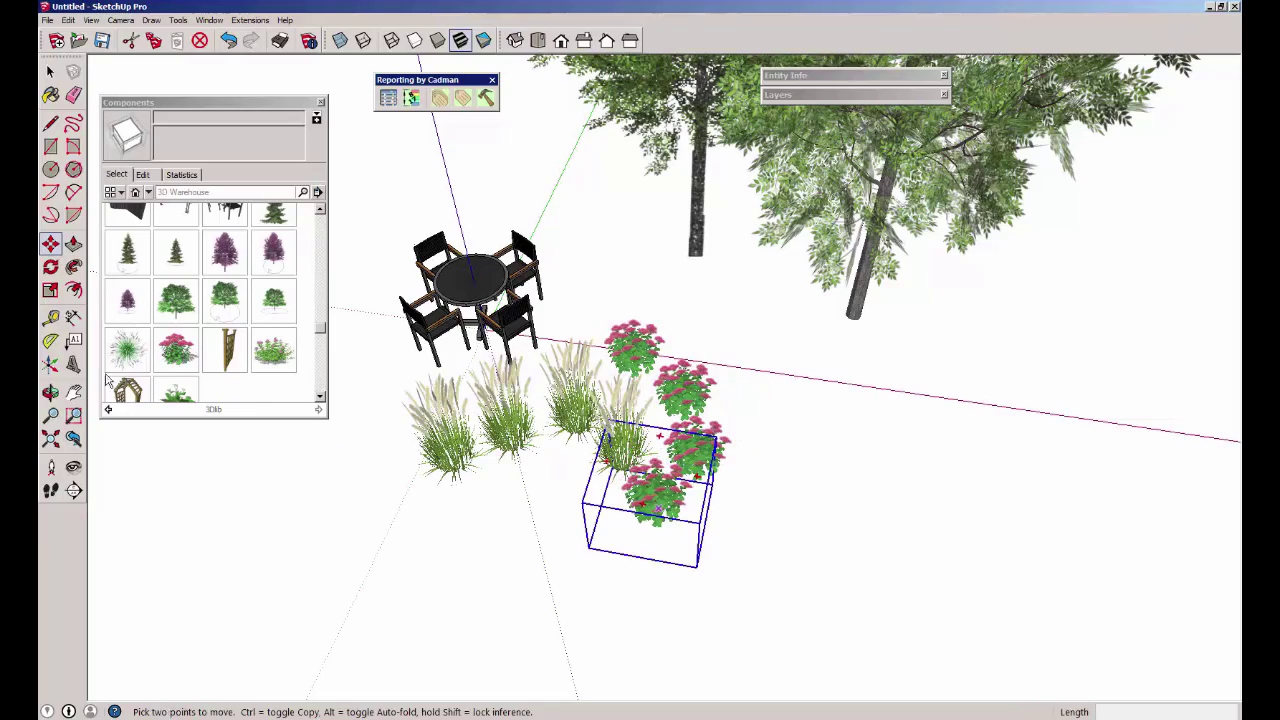
click(128, 390)
click(300, 563)
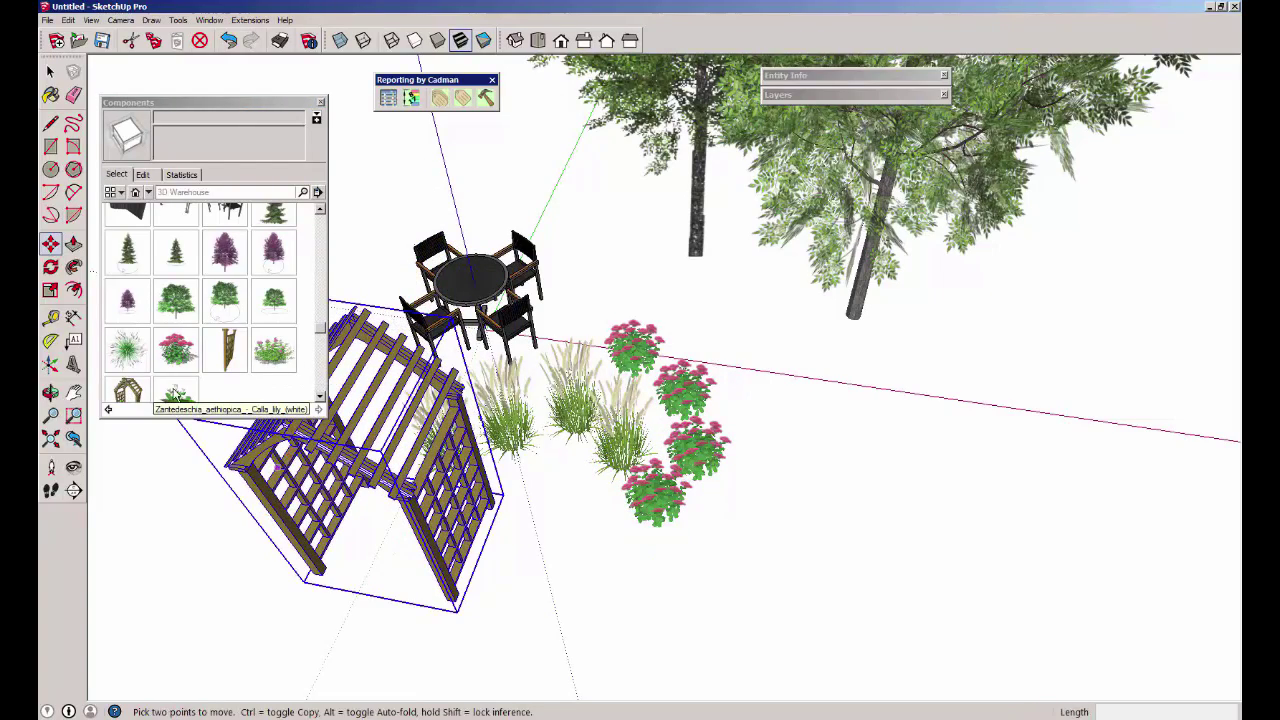
Step: Place a Calla lily component on the table and dismiss the save-file-first report error
click(176, 392)
click(518, 292)
click(388, 98)
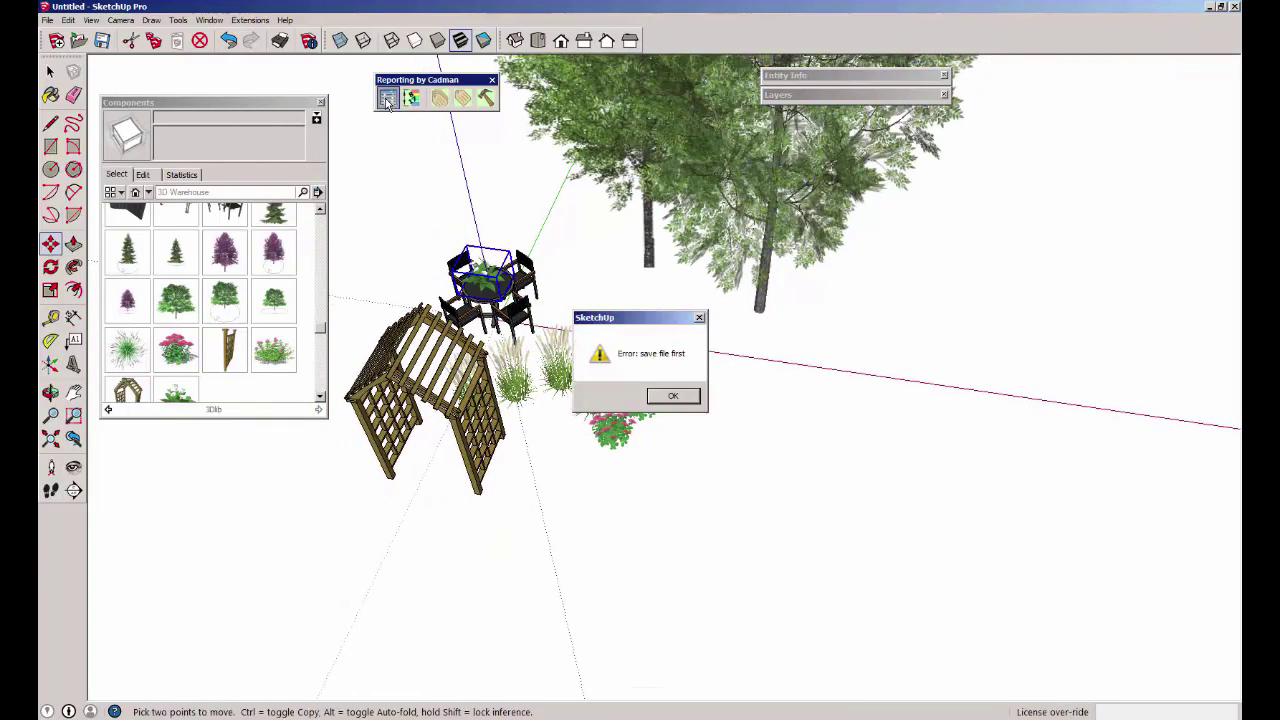
click(662, 390)
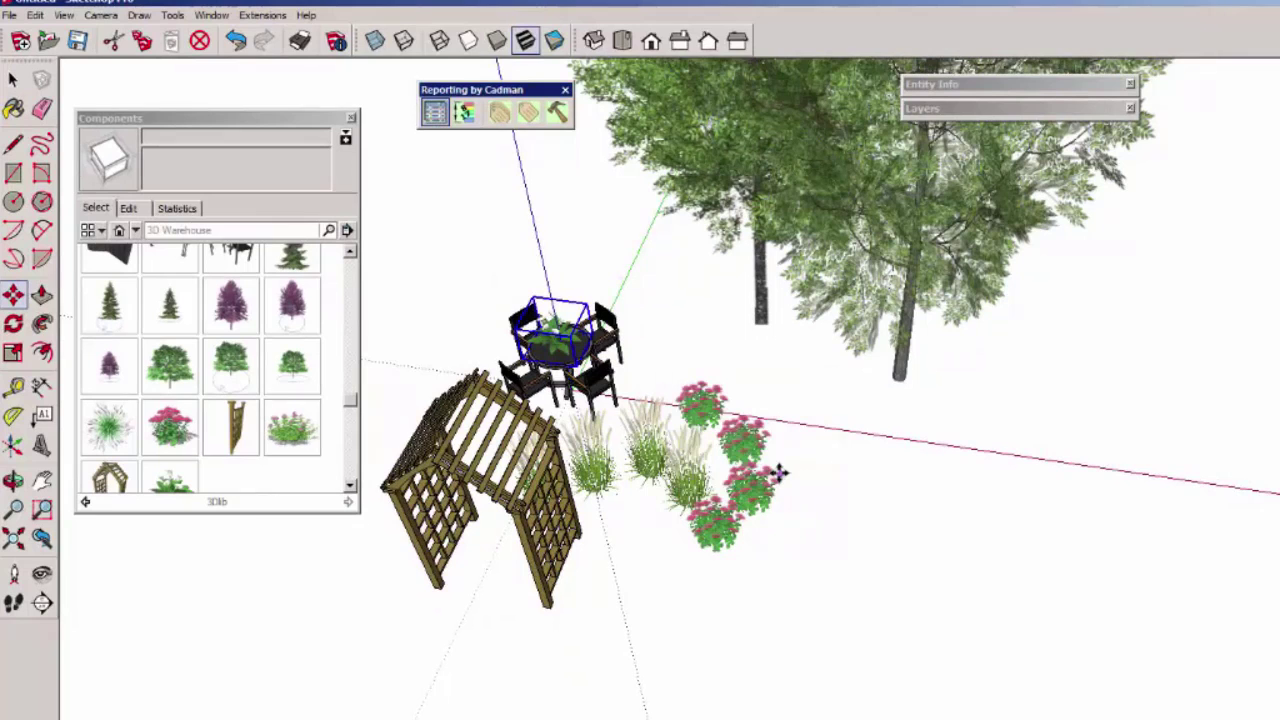
Step: Save the model as test.skp and run the Landscape Company attribute report
click(77, 41)
double_click(488, 268)
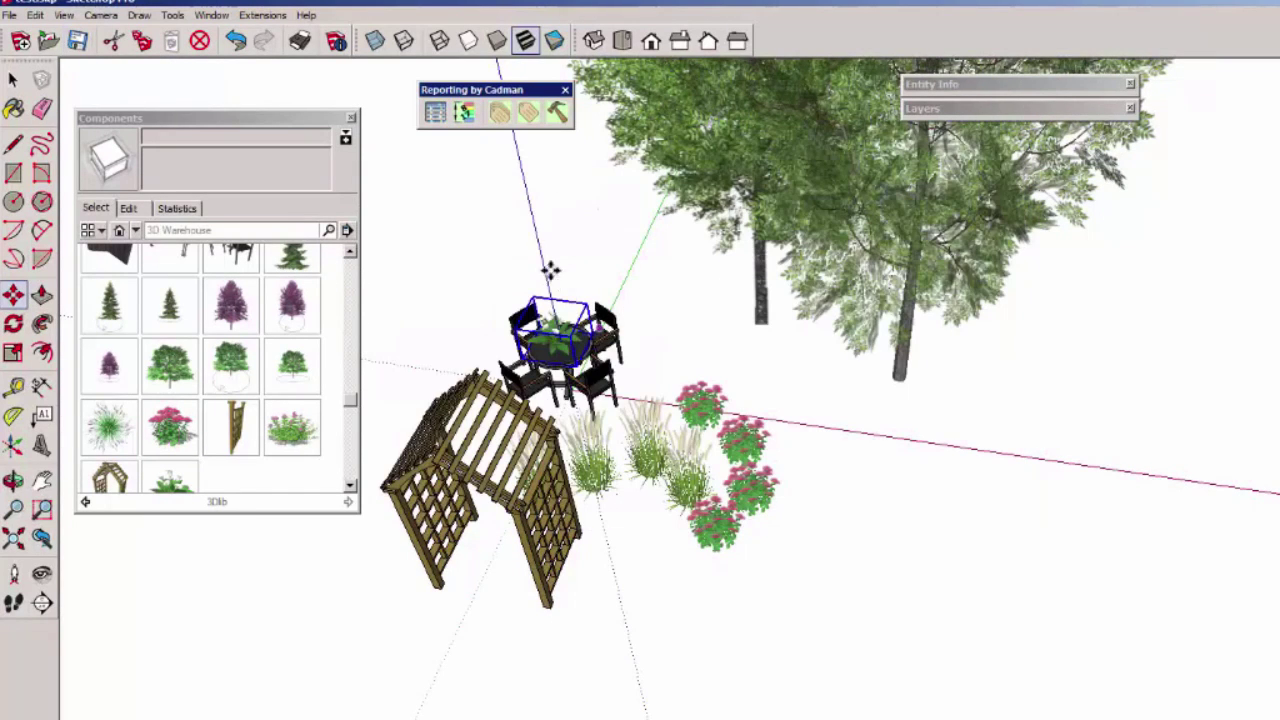
click(435, 114)
click(814, 422)
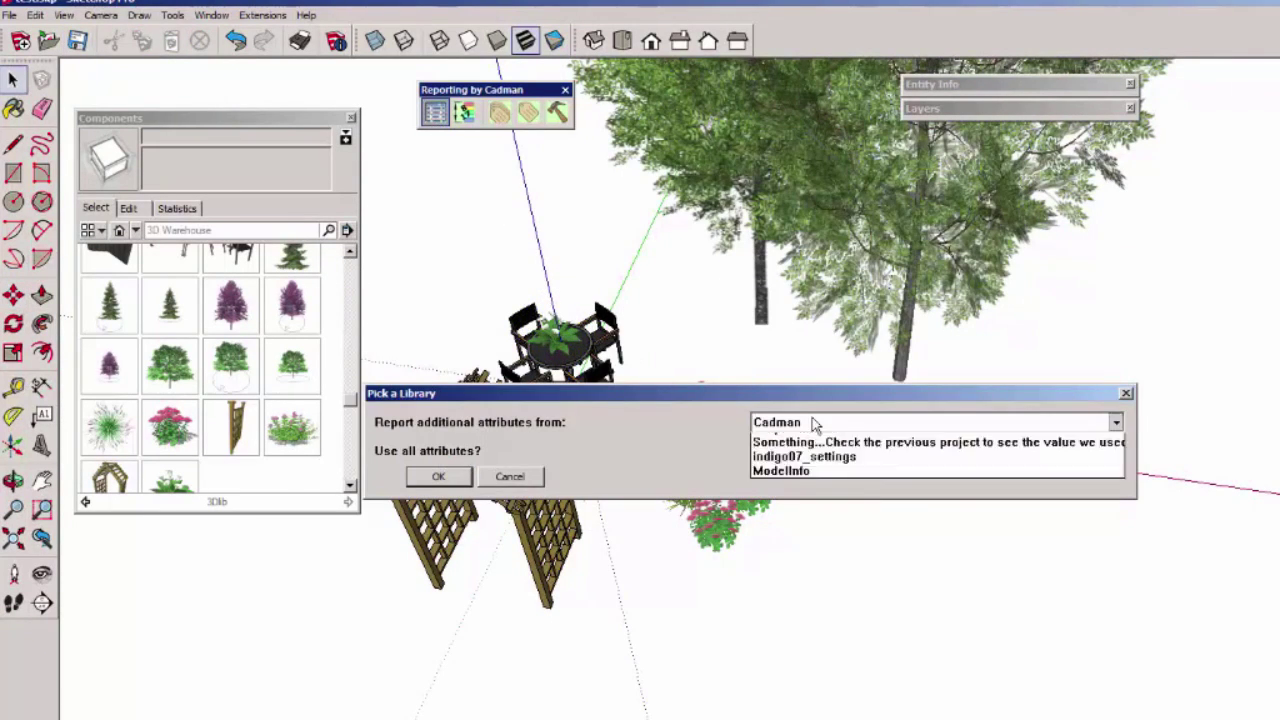
click(810, 469)
click(438, 476)
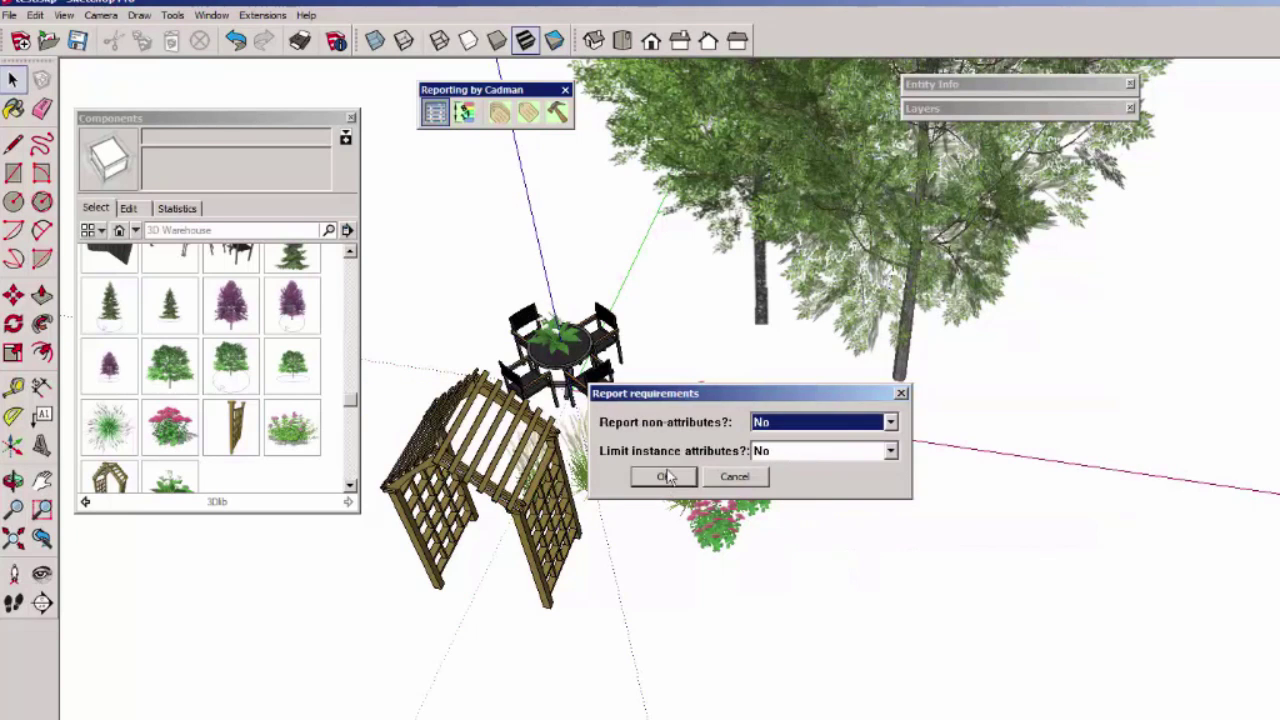
click(670, 476)
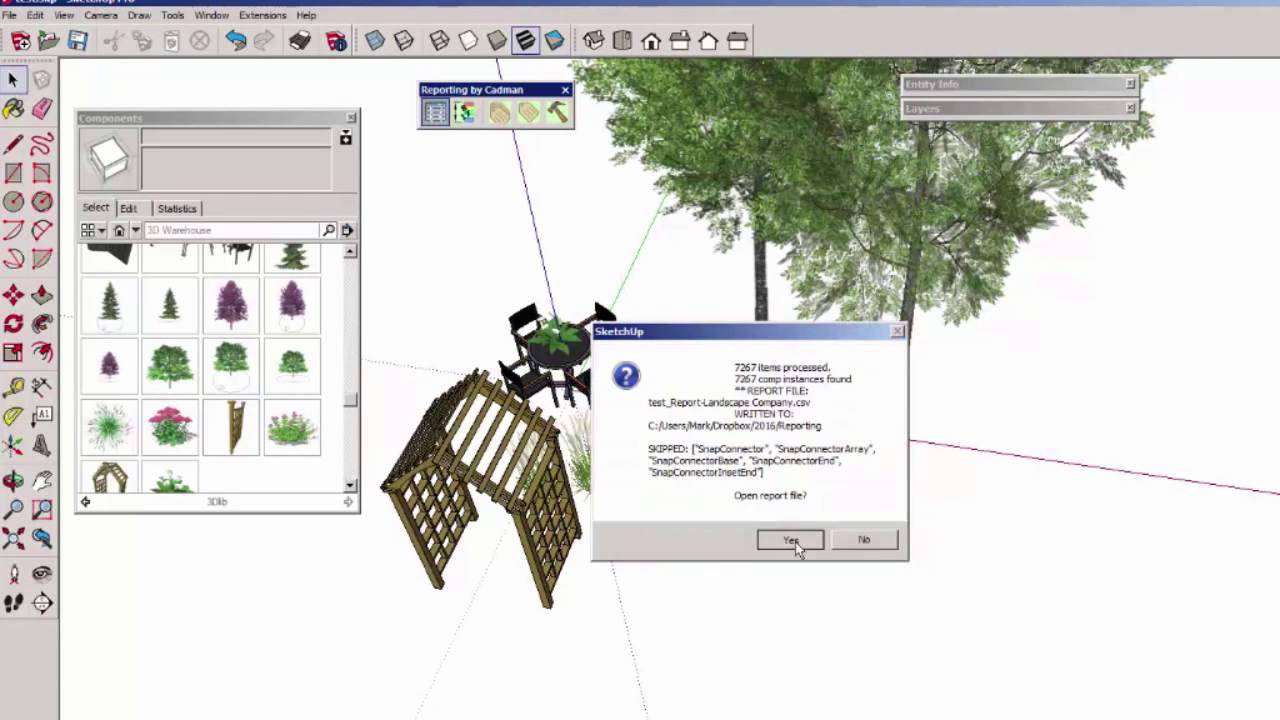
Step: Open the report CSV in Excel and fit columns A–G to their contents
click(791, 541)
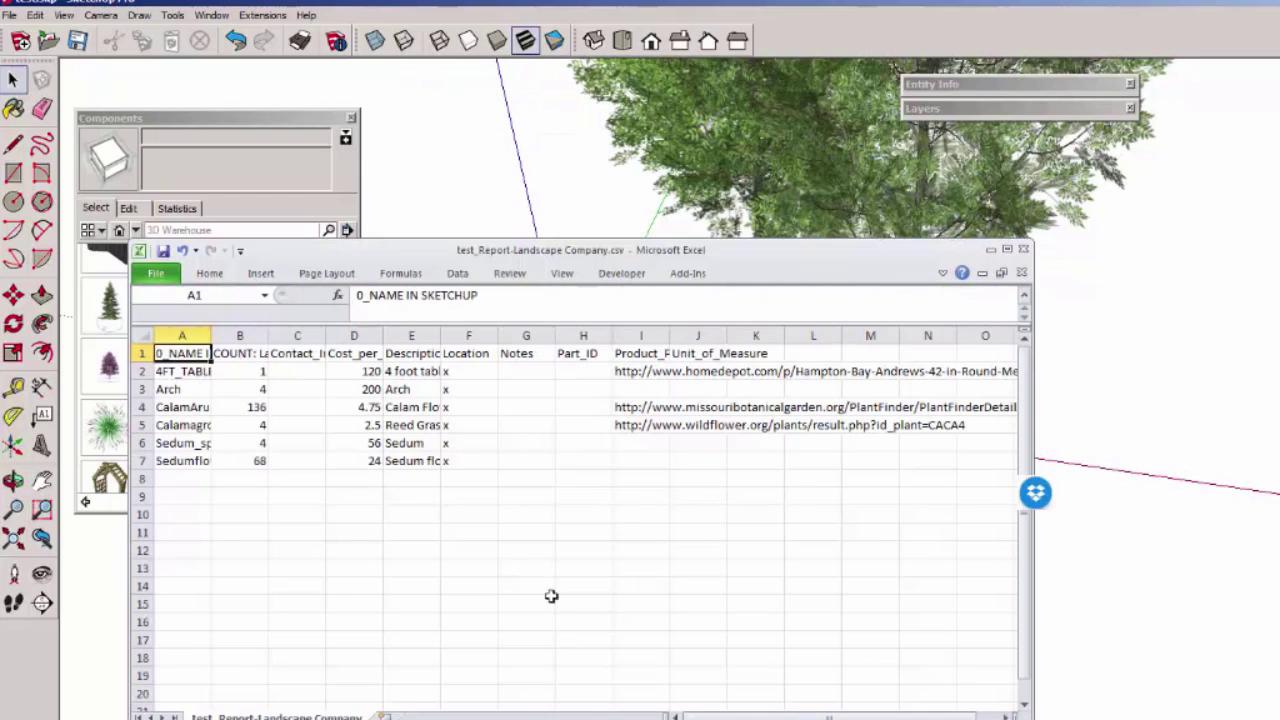
drag(193, 336, 550, 336)
double_click(555, 336)
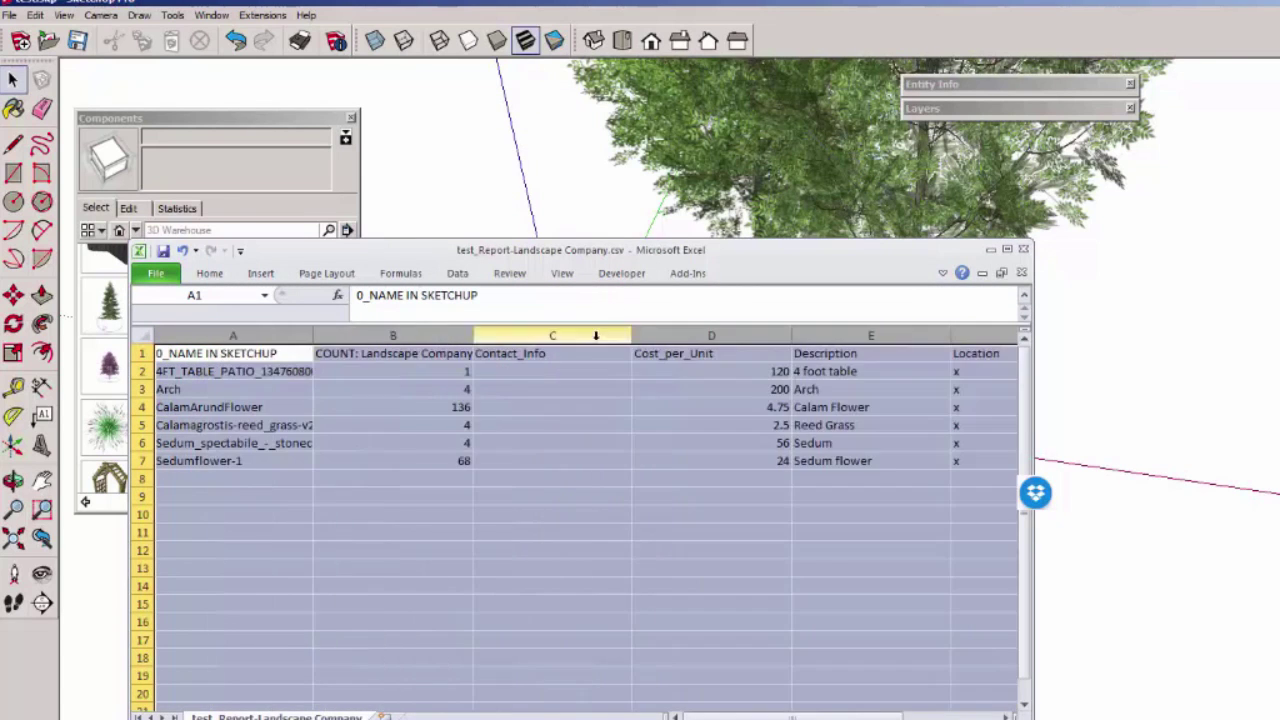
click(403, 389)
drag(473, 336, 484, 336)
drag(642, 336, 568, 336)
drag(727, 336, 655, 336)
Step: Insert a new column D before Cost_per_Unit and enter =E2*B2 in D2
right_click(614, 337)
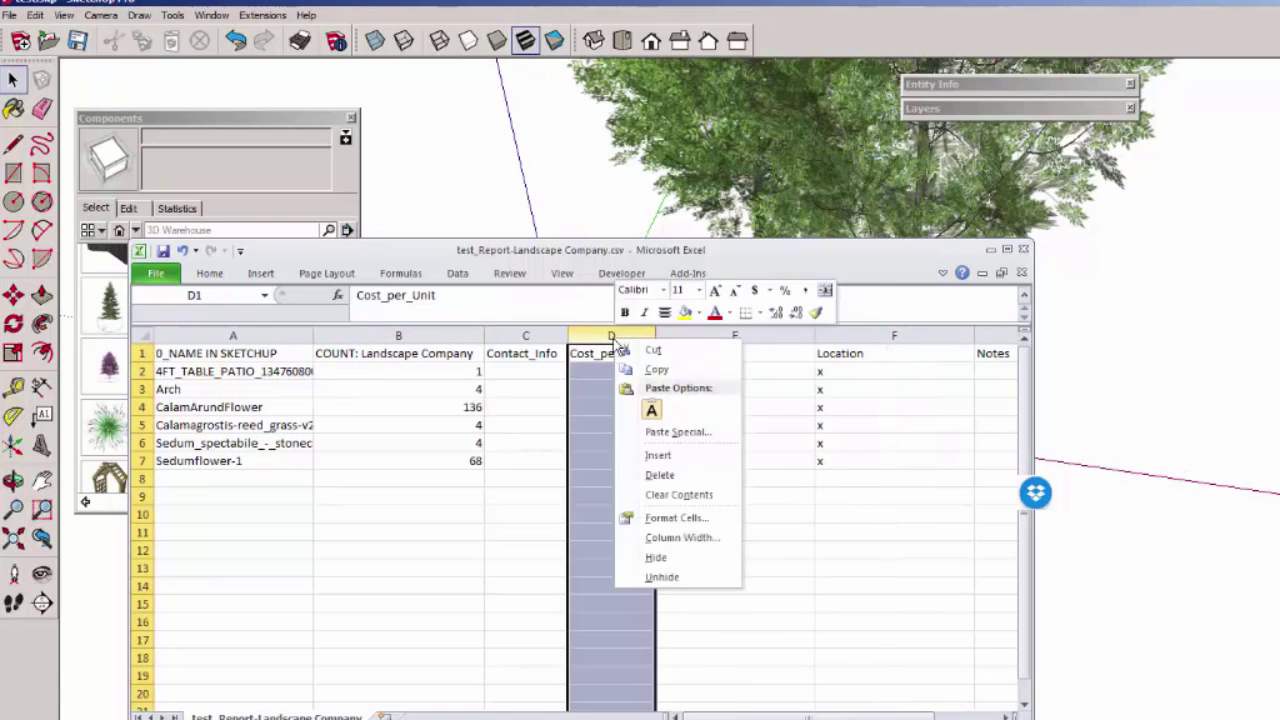
click(643, 457)
click(605, 371)
text(=)
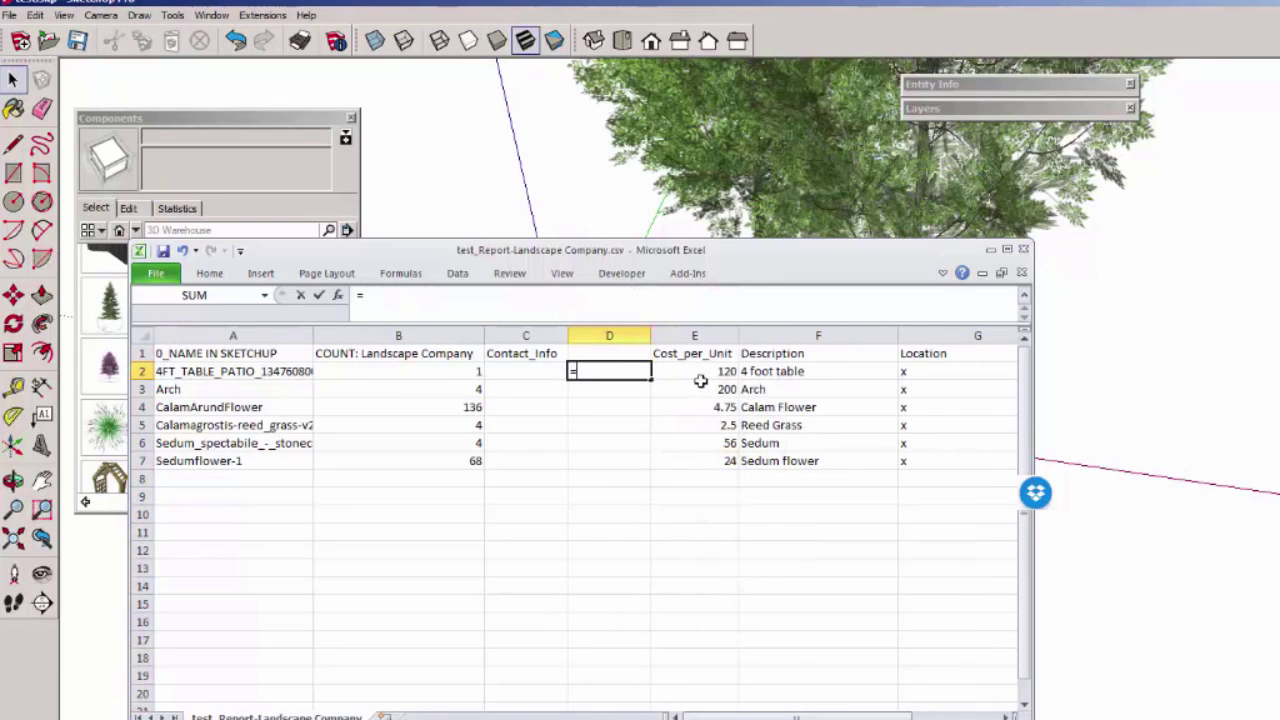
click(705, 371)
text(*)
click(478, 371)
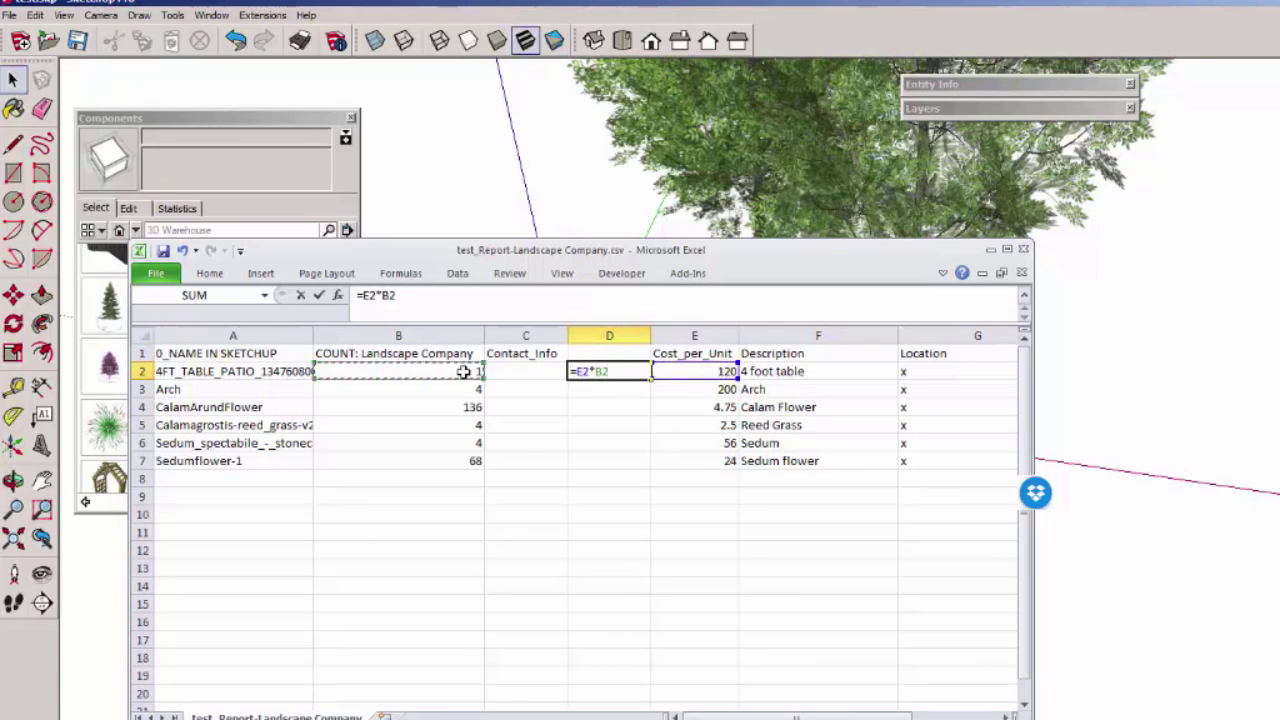
key(Return)
Step: Fill the formula down to D7 and AutoSum D2:D8 into D9, giving 3432
click(638, 373)
drag(651, 380, 603, 470)
click(601, 495)
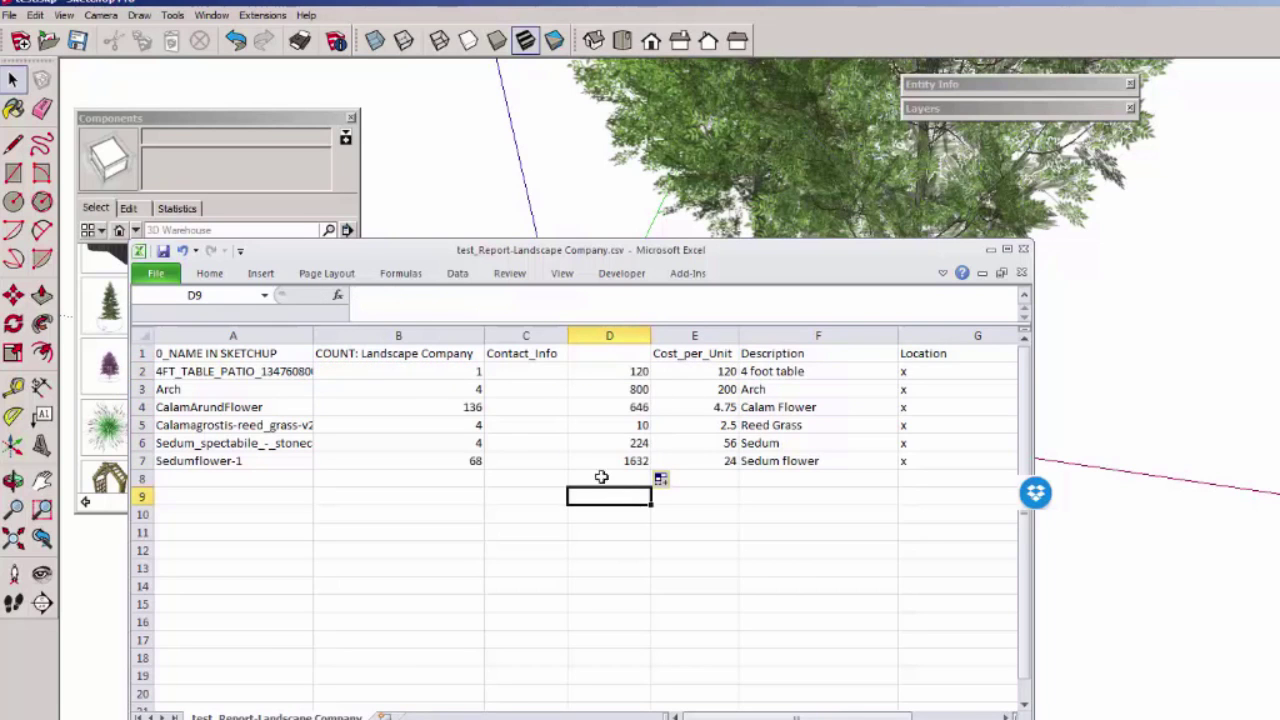
click(209, 273)
click(912, 292)
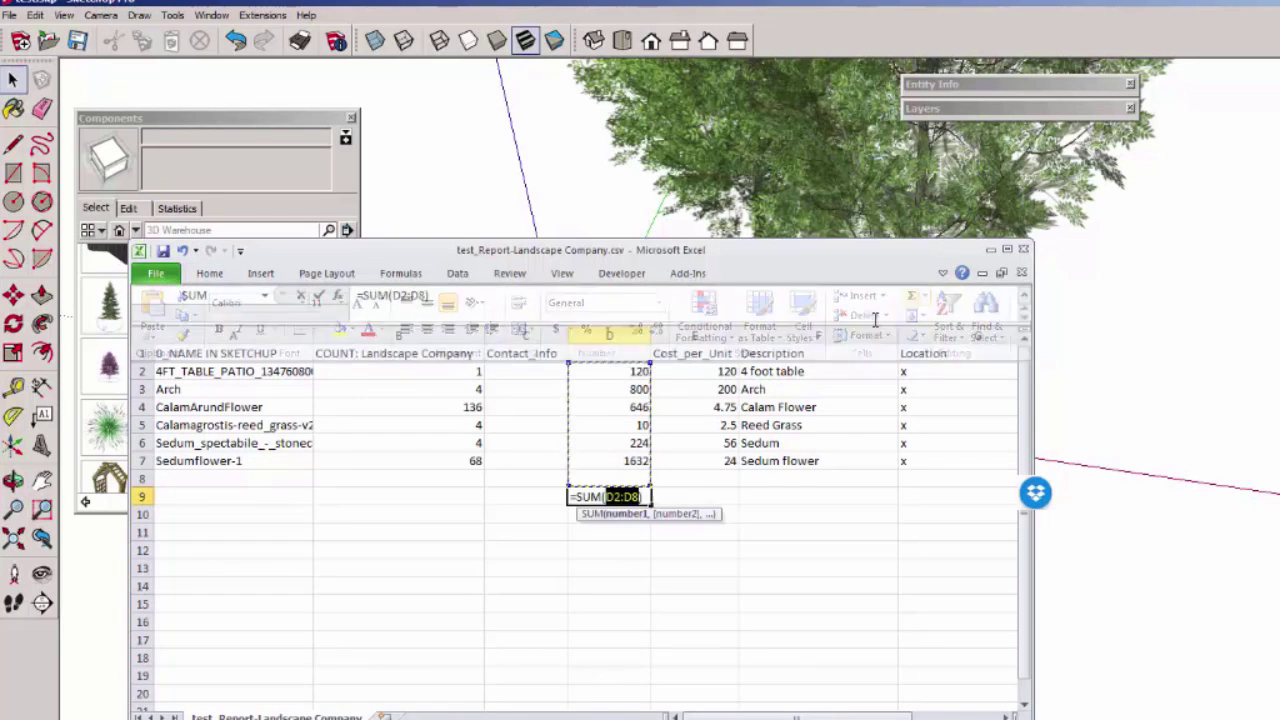
key(Return)
click(619, 497)
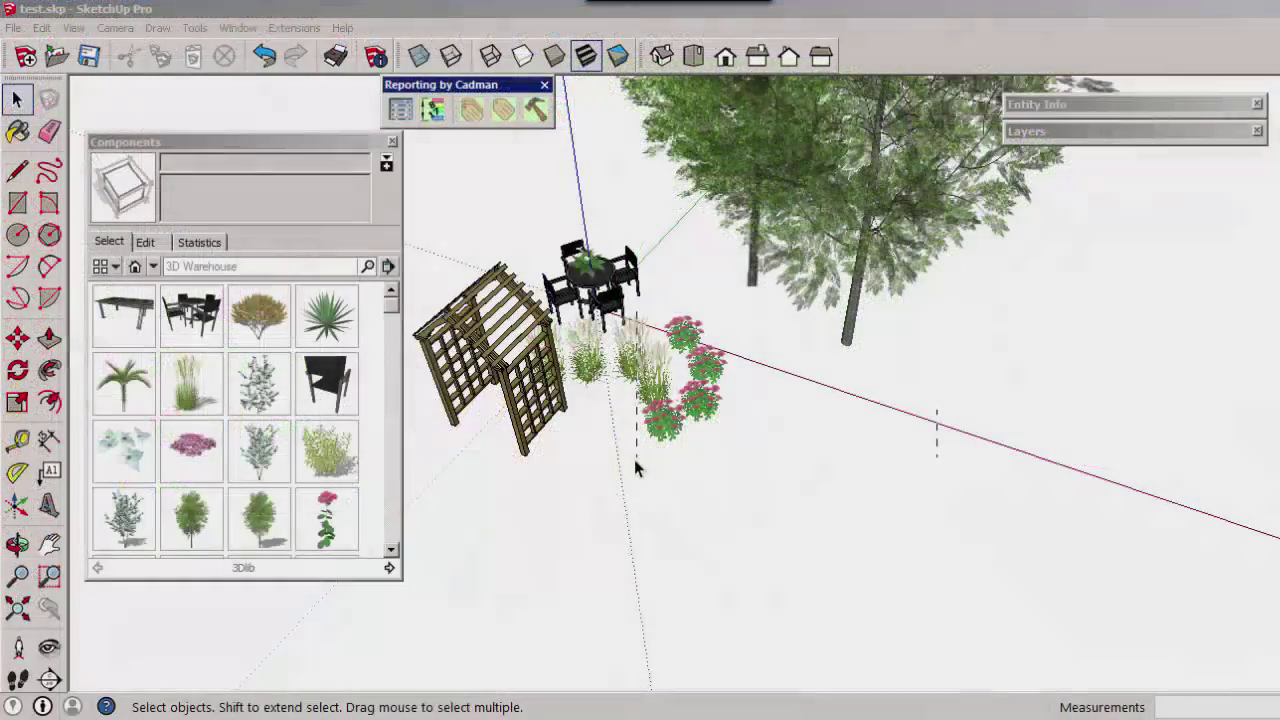
Step: Label the selected plants under Landscape Company using Landscape inventory labeling.csv
click(638, 458)
click(505, 112)
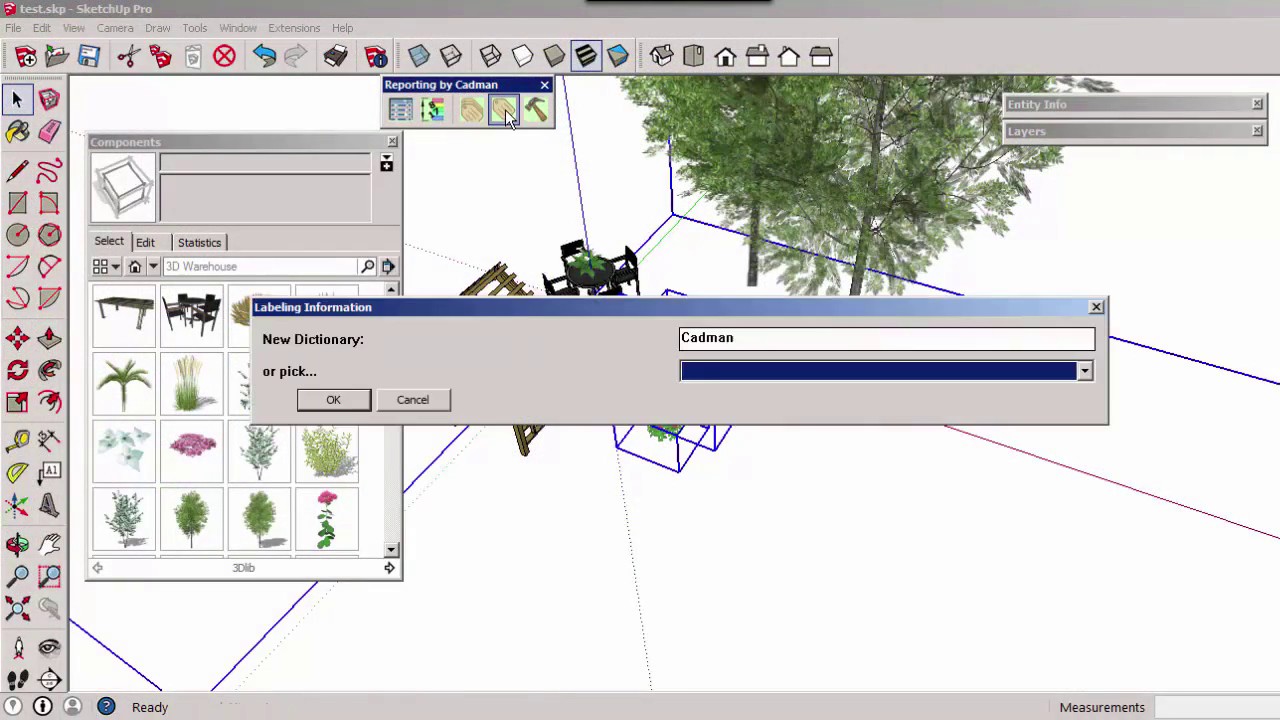
click(722, 376)
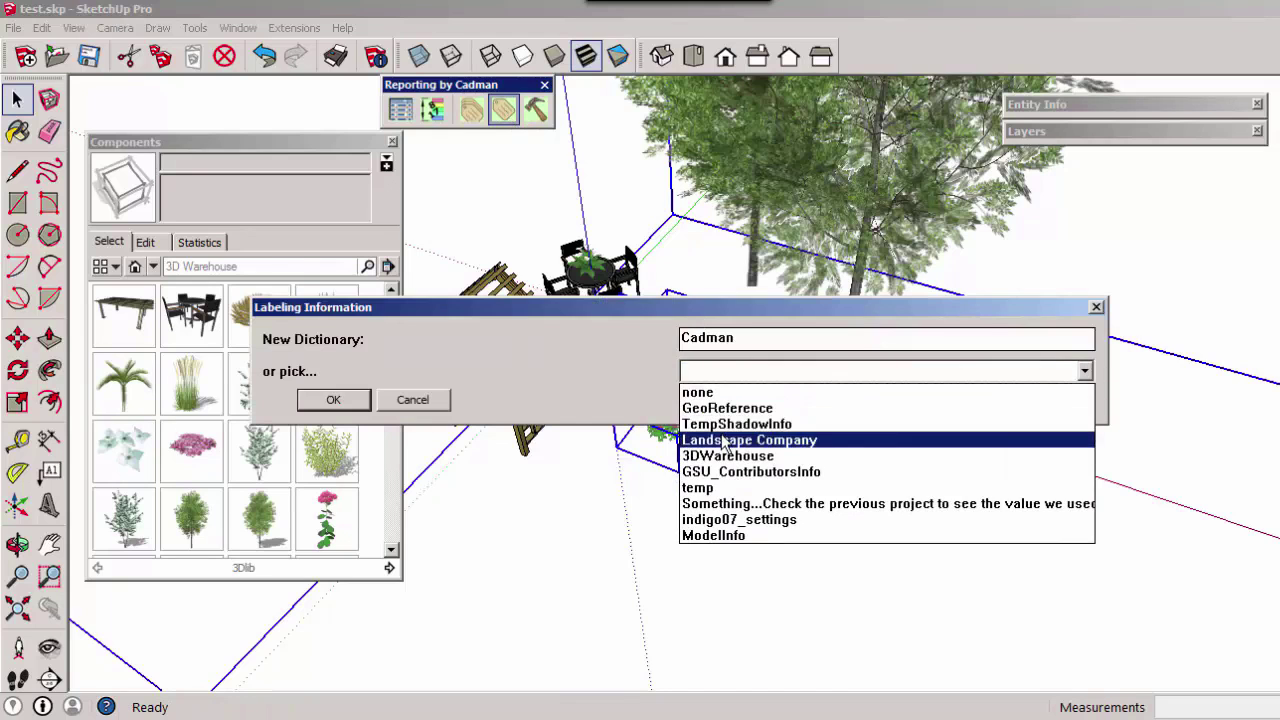
click(740, 442)
click(335, 400)
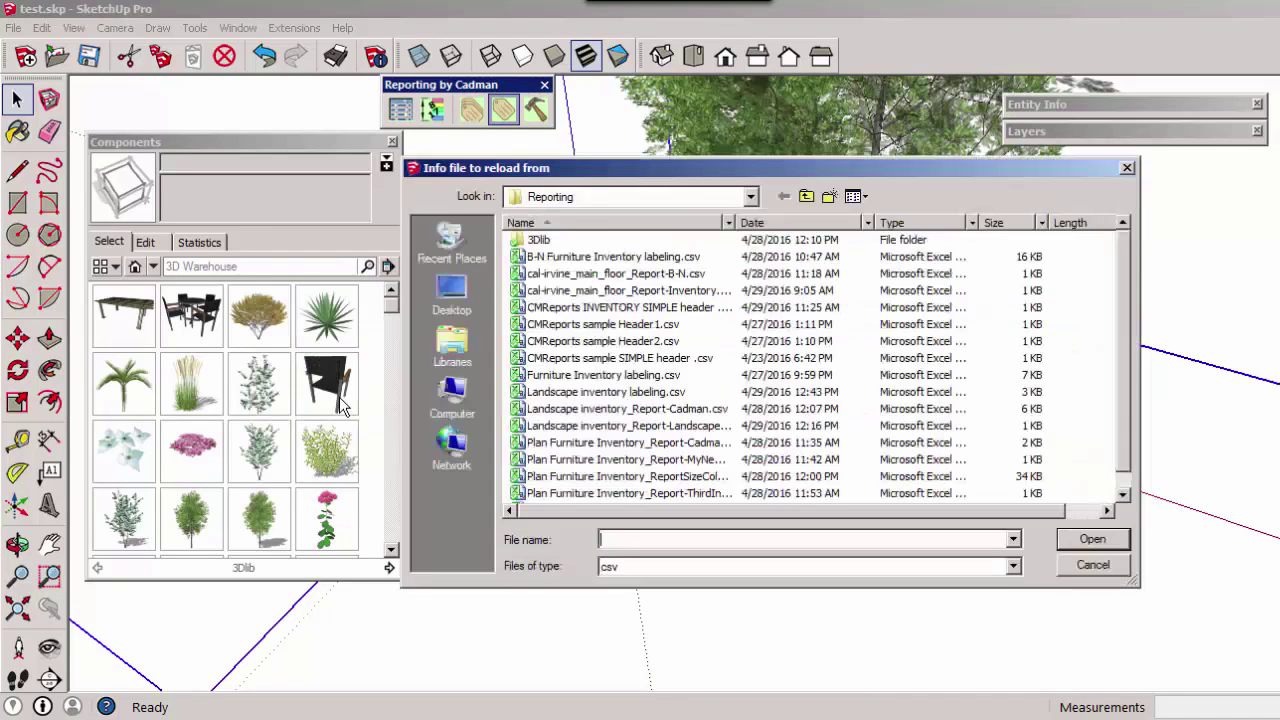
double_click(582, 391)
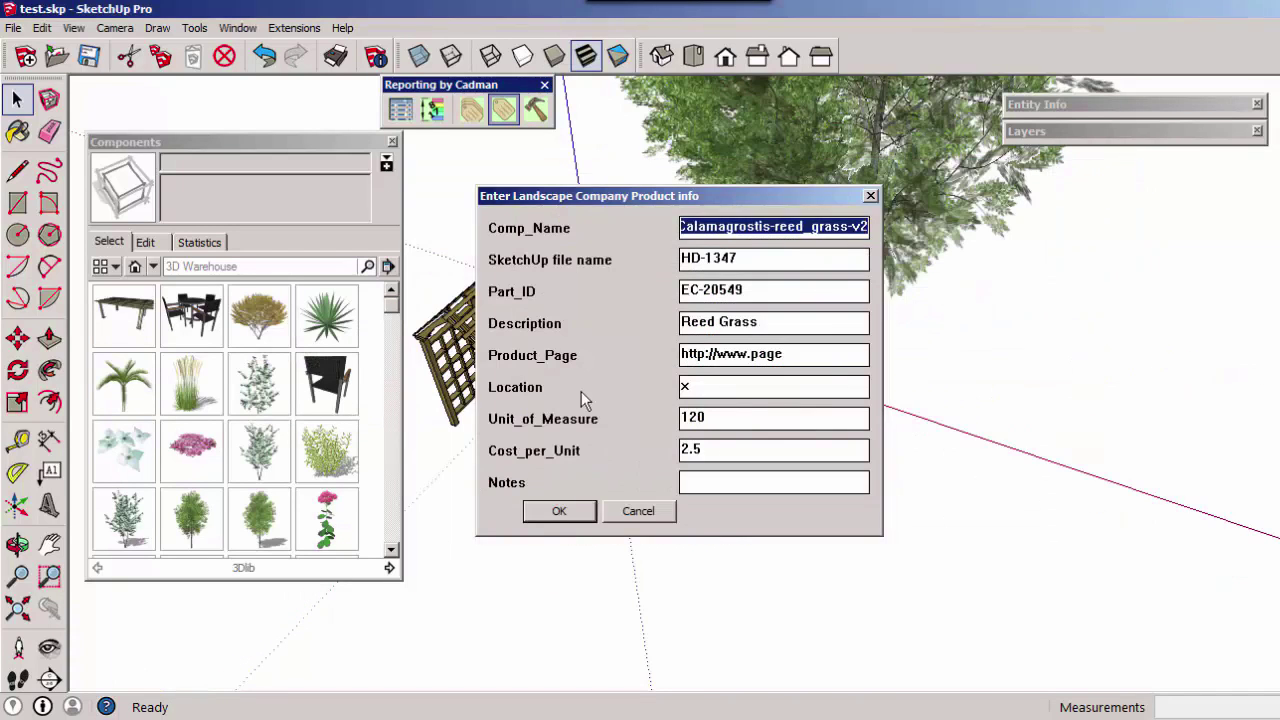
Step: Submit the reed grass notes and accept Denver as the Green Ash location
click(705, 480)
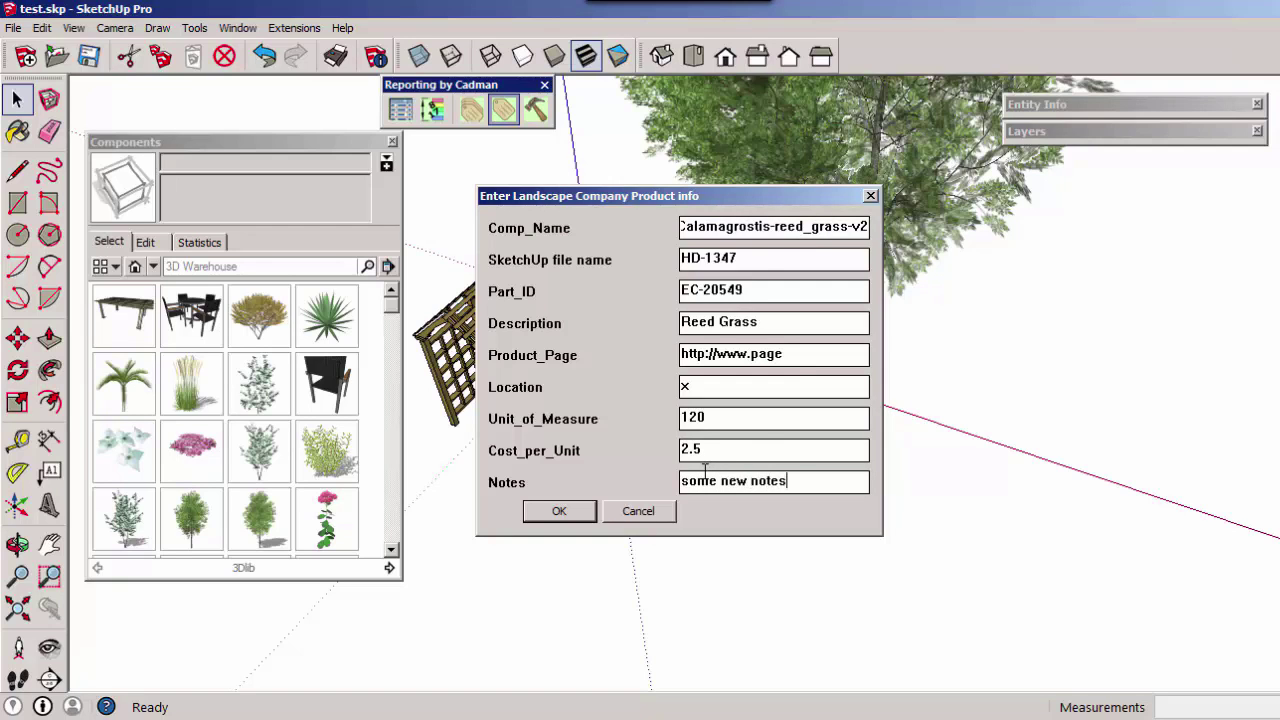
key(Return)
key(Tab)
key(Tab)
key(Tab)
key(Tab)
key(Tab)
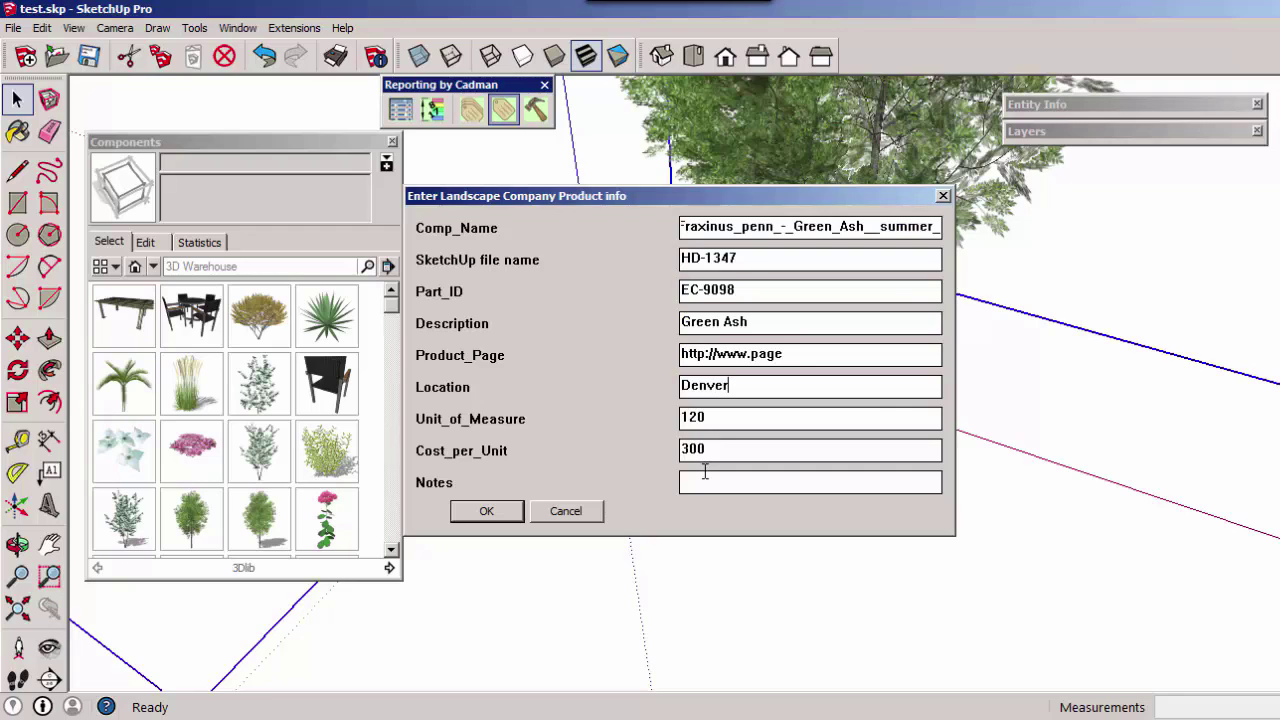
key(Return)
key(Return)
click(713, 409)
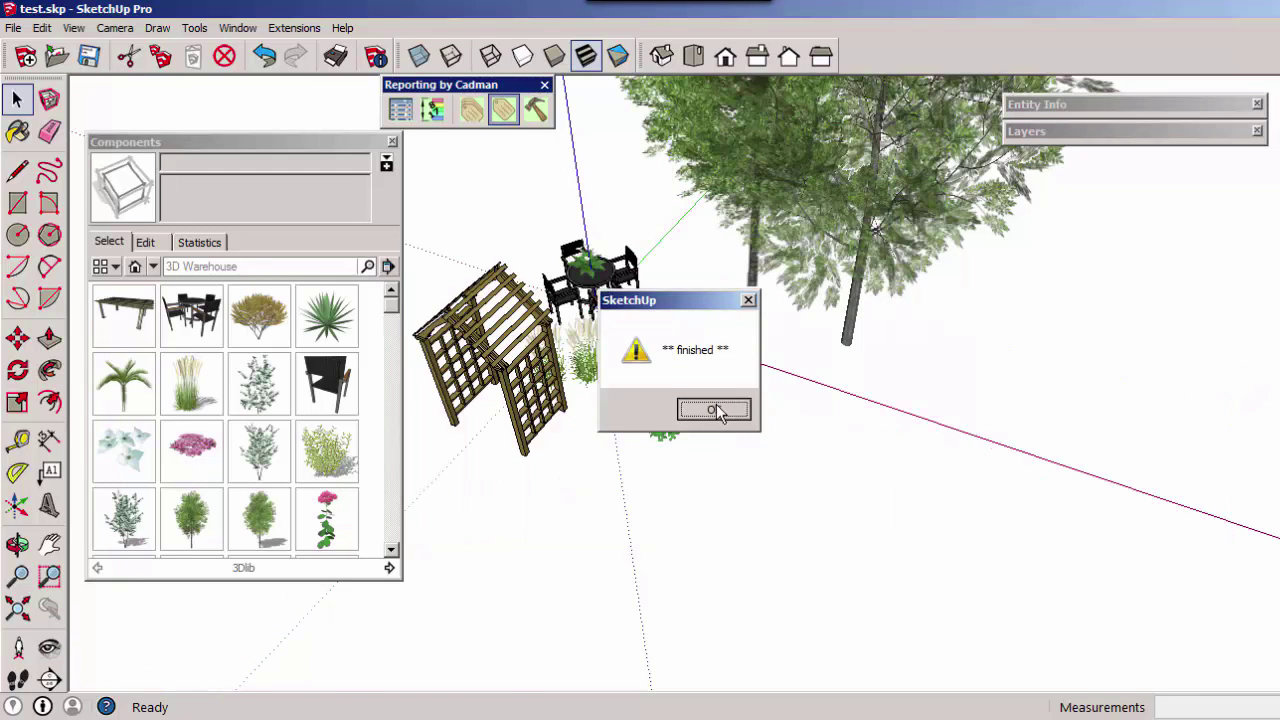
Step: Regenerate the Landscape Company attribute report and open the CSV in Excel
click(400, 109)
click(722, 340)
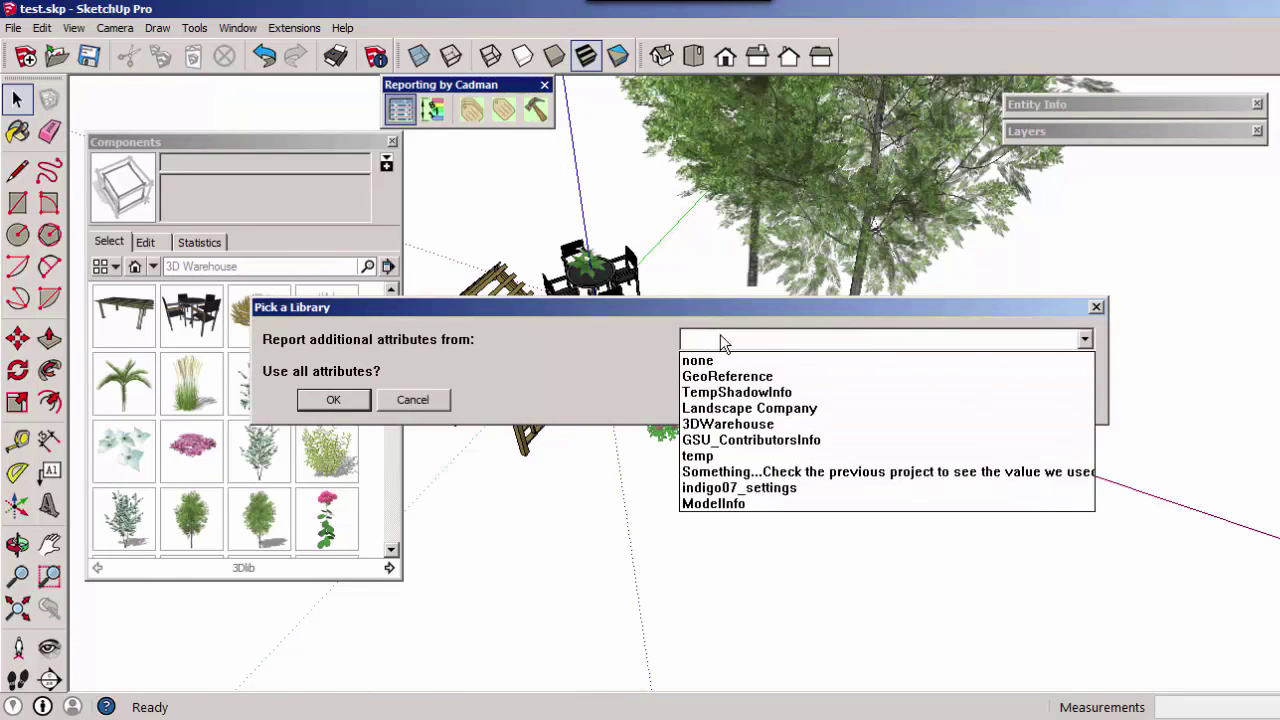
click(750, 408)
click(333, 399)
click(580, 399)
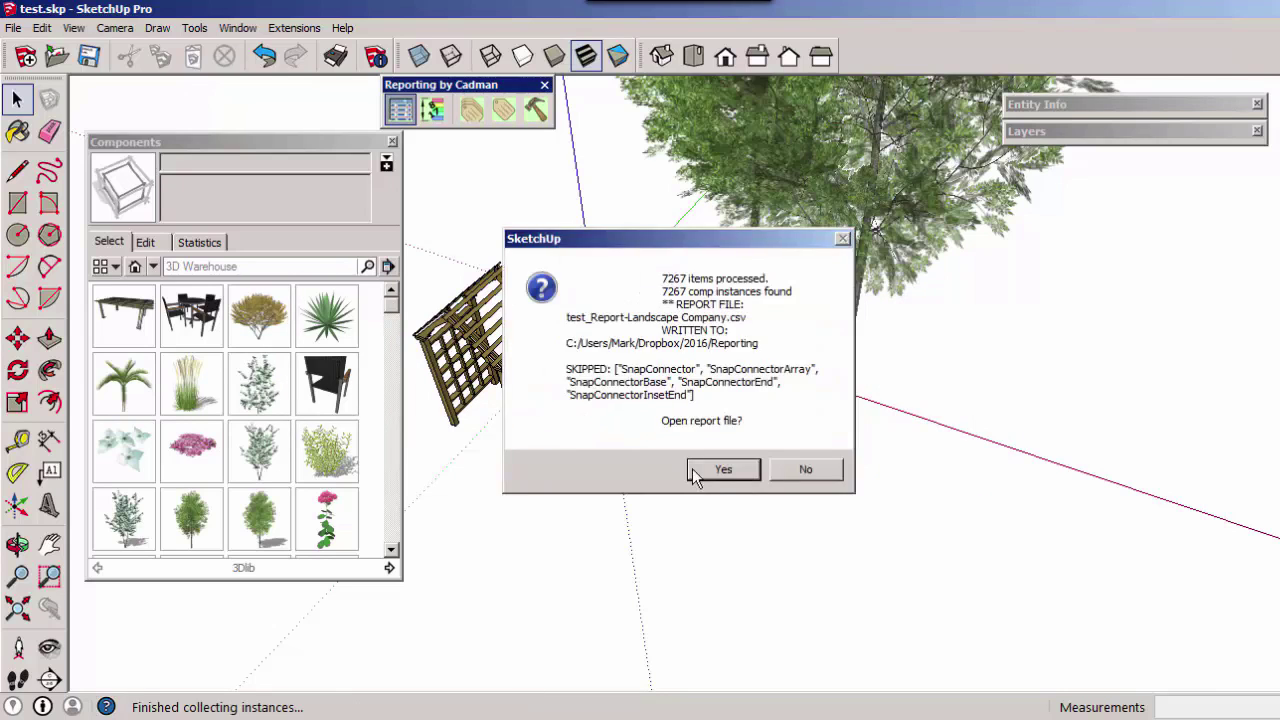
click(707, 470)
Step: Check the Denver location in E4 and the 'some new notes' entry in F3
drag(292, 322, 862, 322)
click(638, 402)
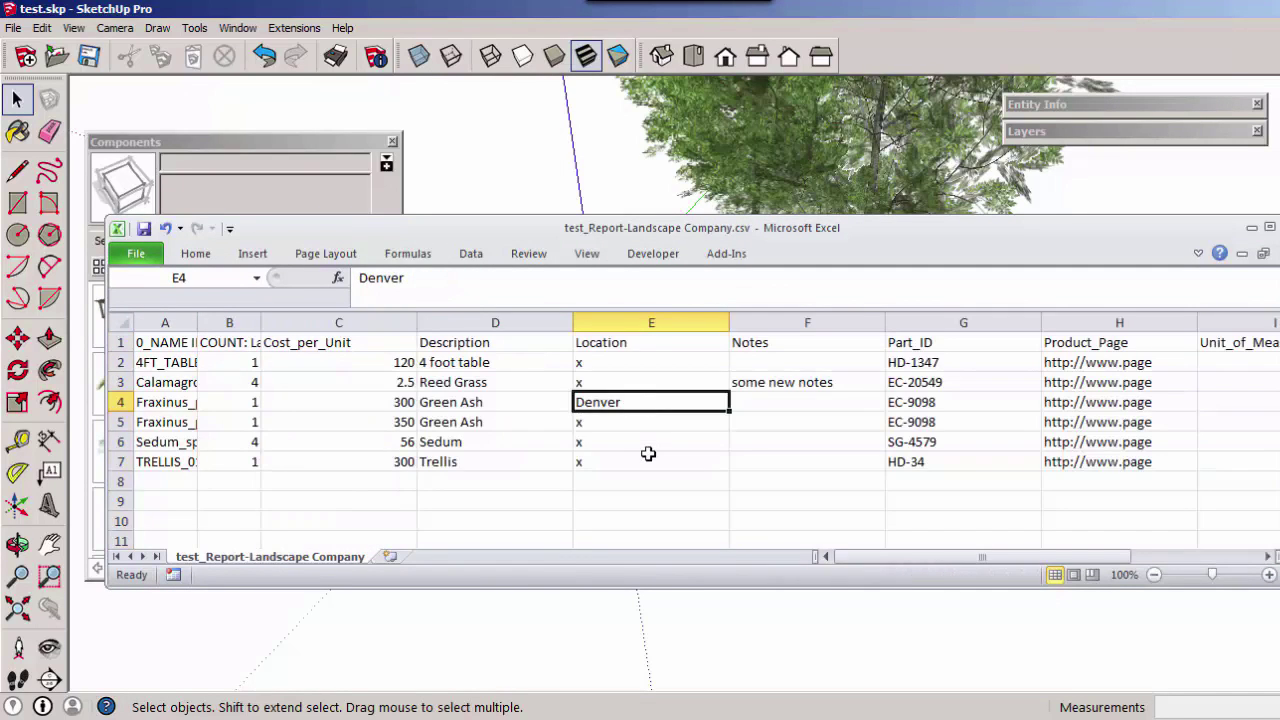
click(831, 382)
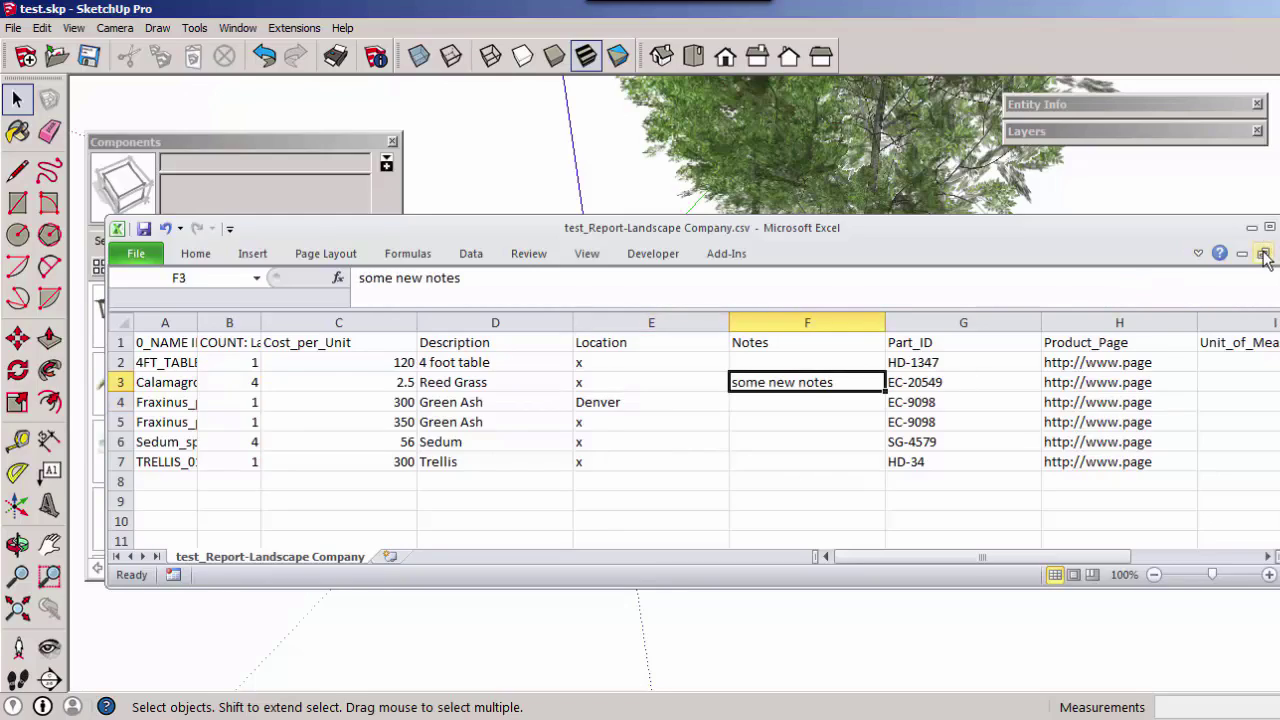
drag(920, 366, 607, 448)
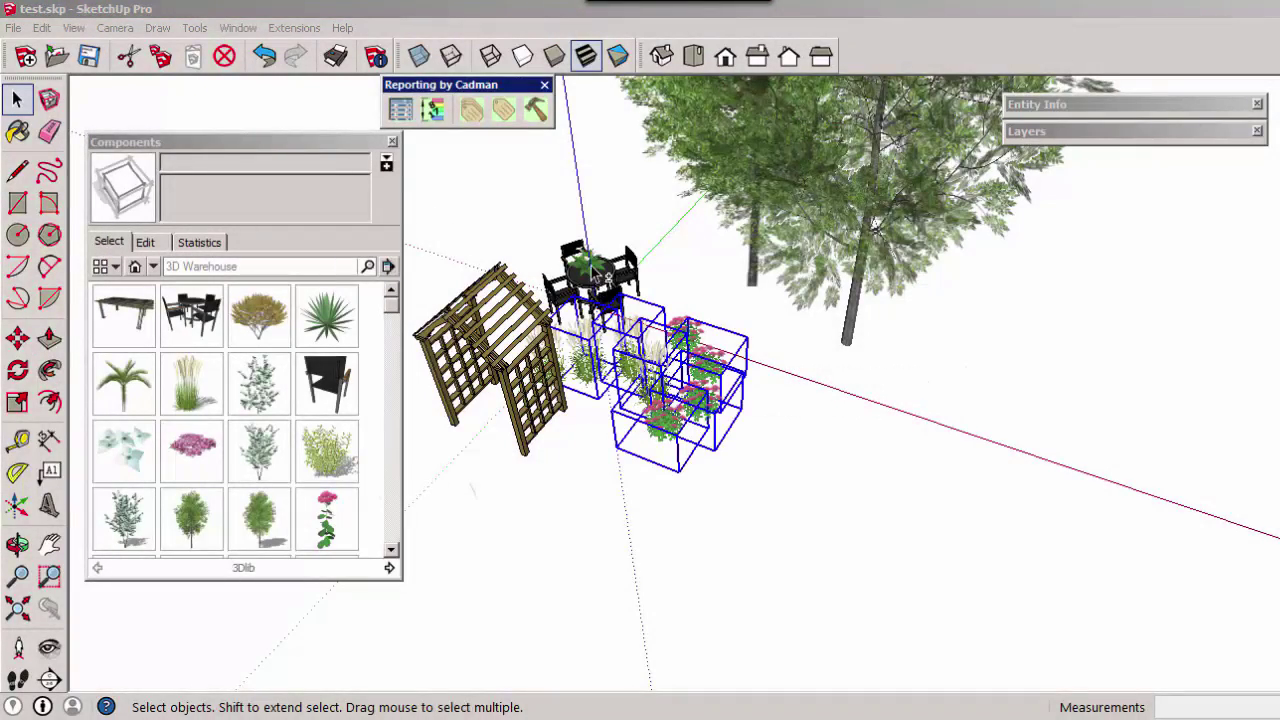
Step: Label the plants and table set under Landscape Company from the CMReports INVENTORY SIMPLE header file
shift+click(573, 246)
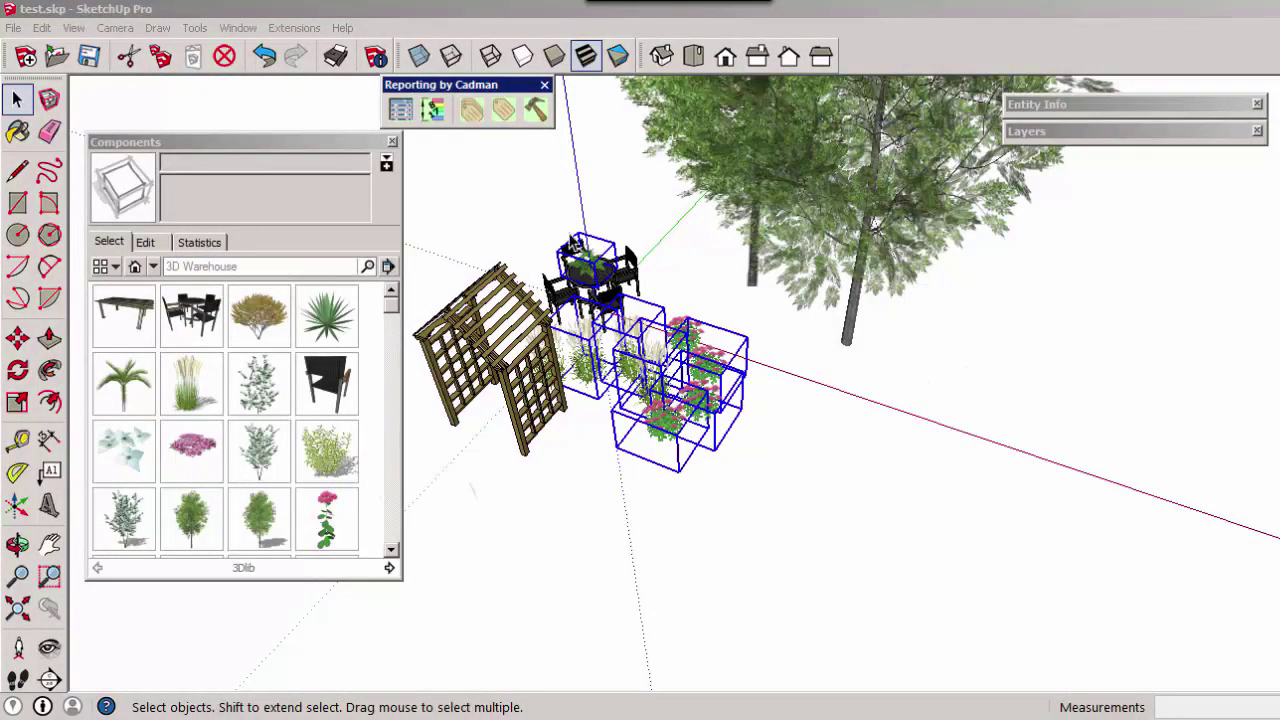
click(504, 111)
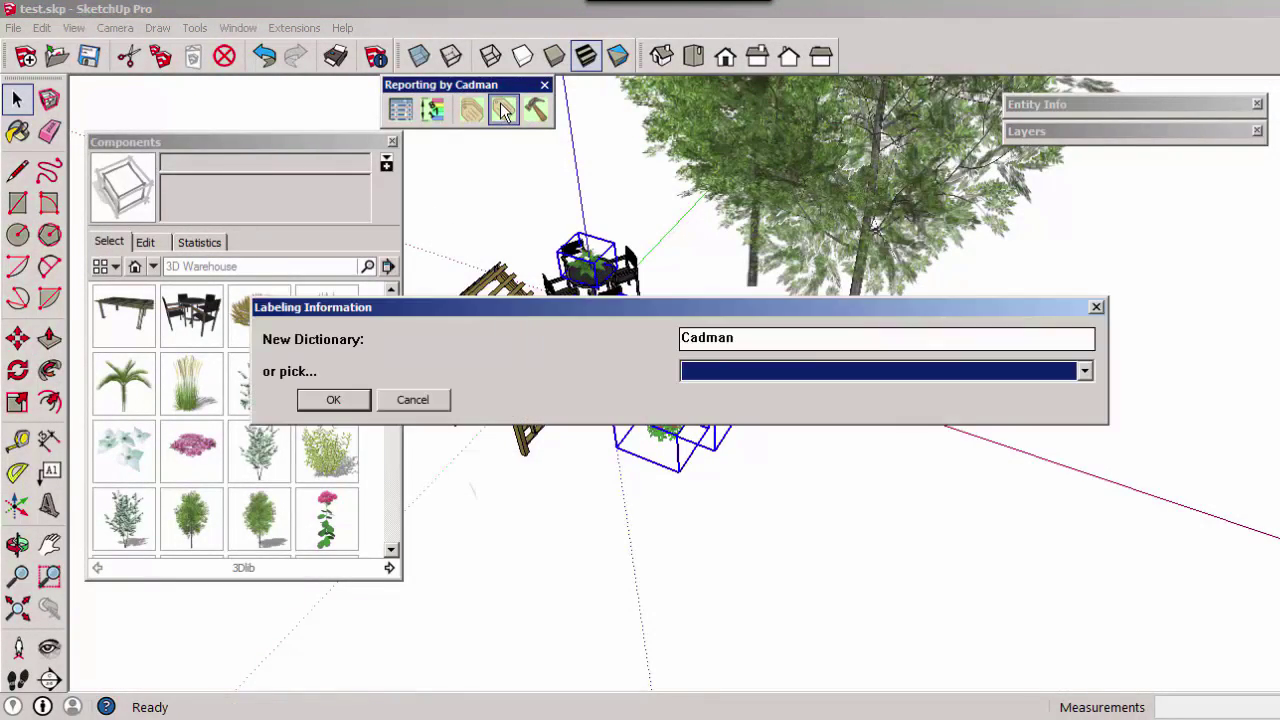
click(757, 380)
click(760, 440)
click(333, 399)
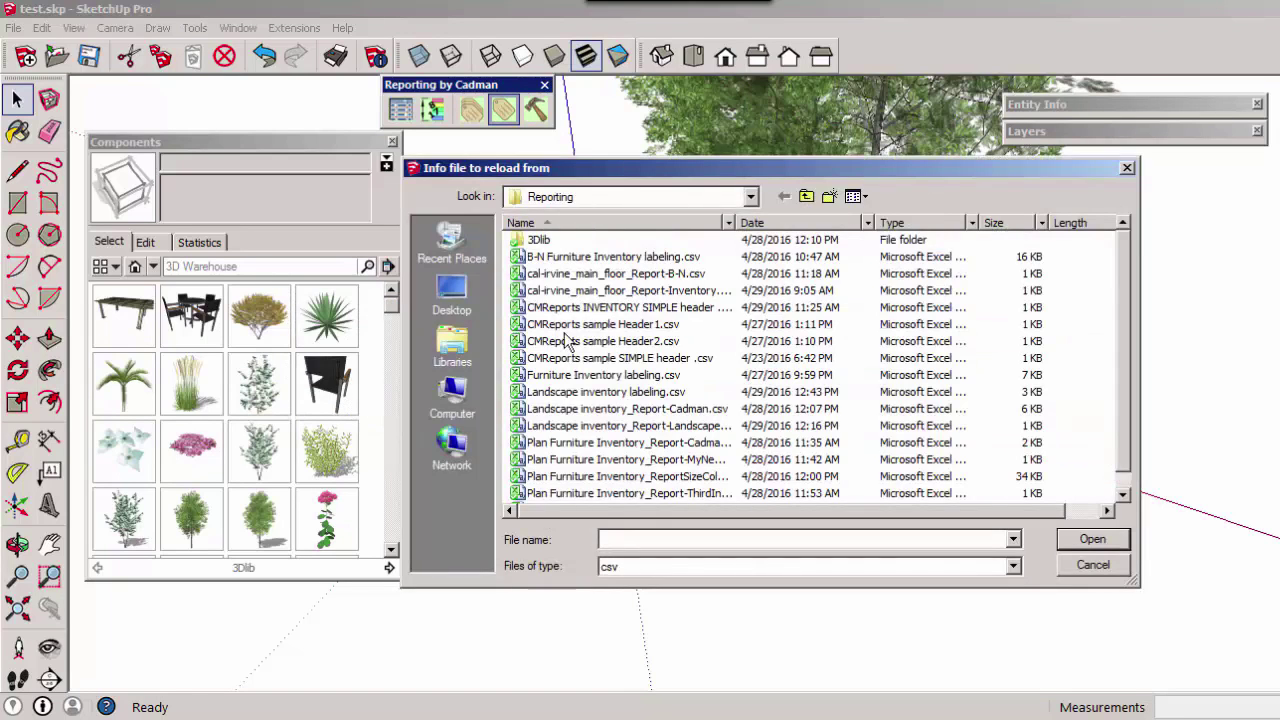
double_click(604, 307)
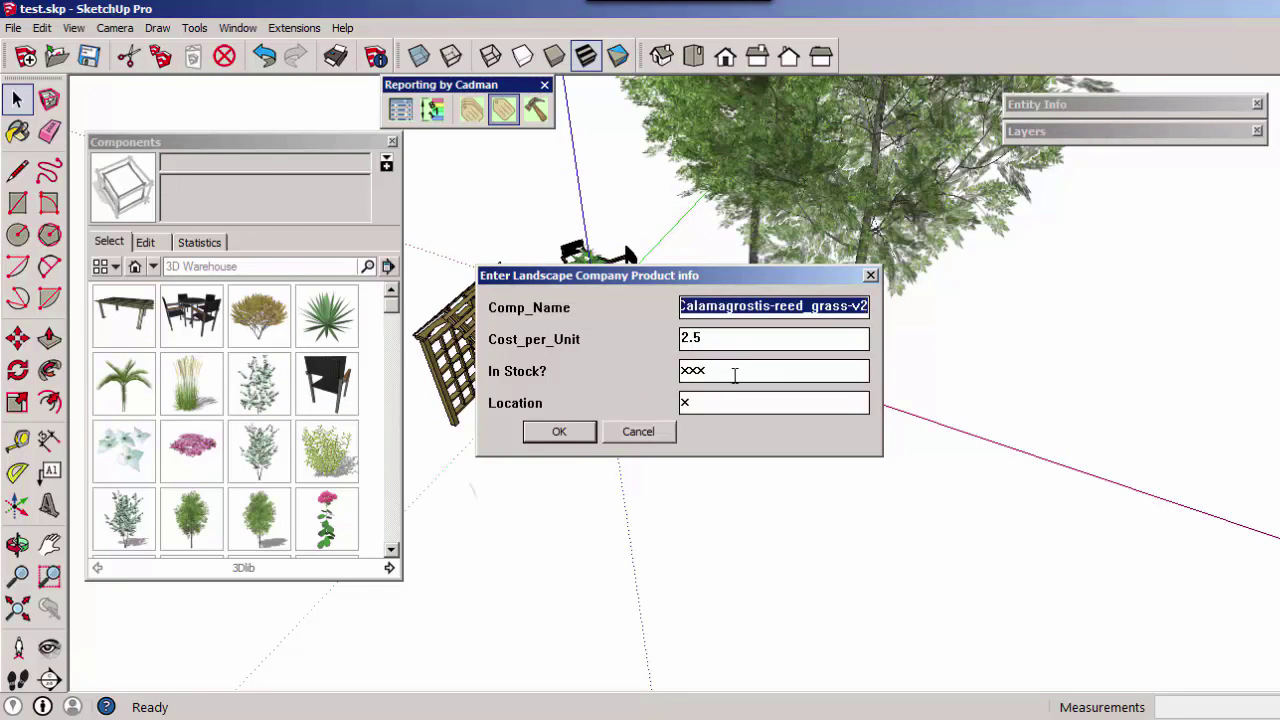
Step: Set reed grass In Stock to 'yes' with location 'Dea', and Sedum to 'no', 'on back order'
double_click(734, 375)
text(yes)
key(Tab)
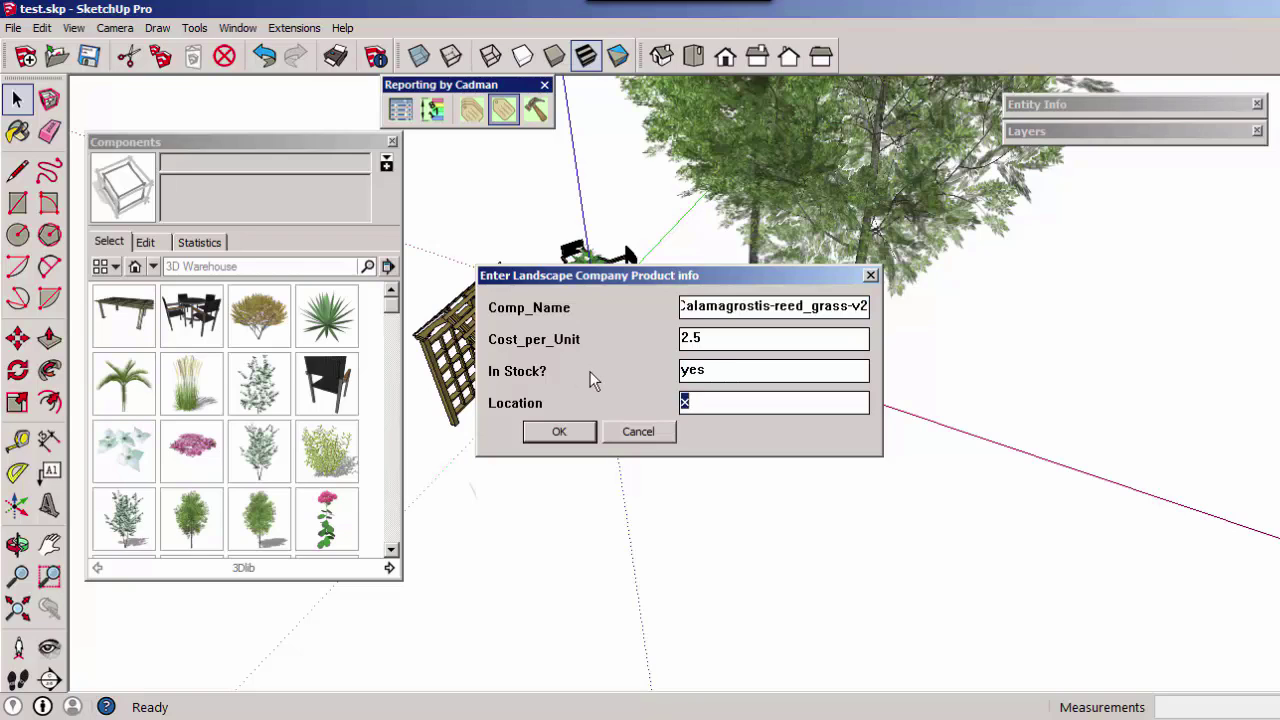
text(Dea)
key(Return)
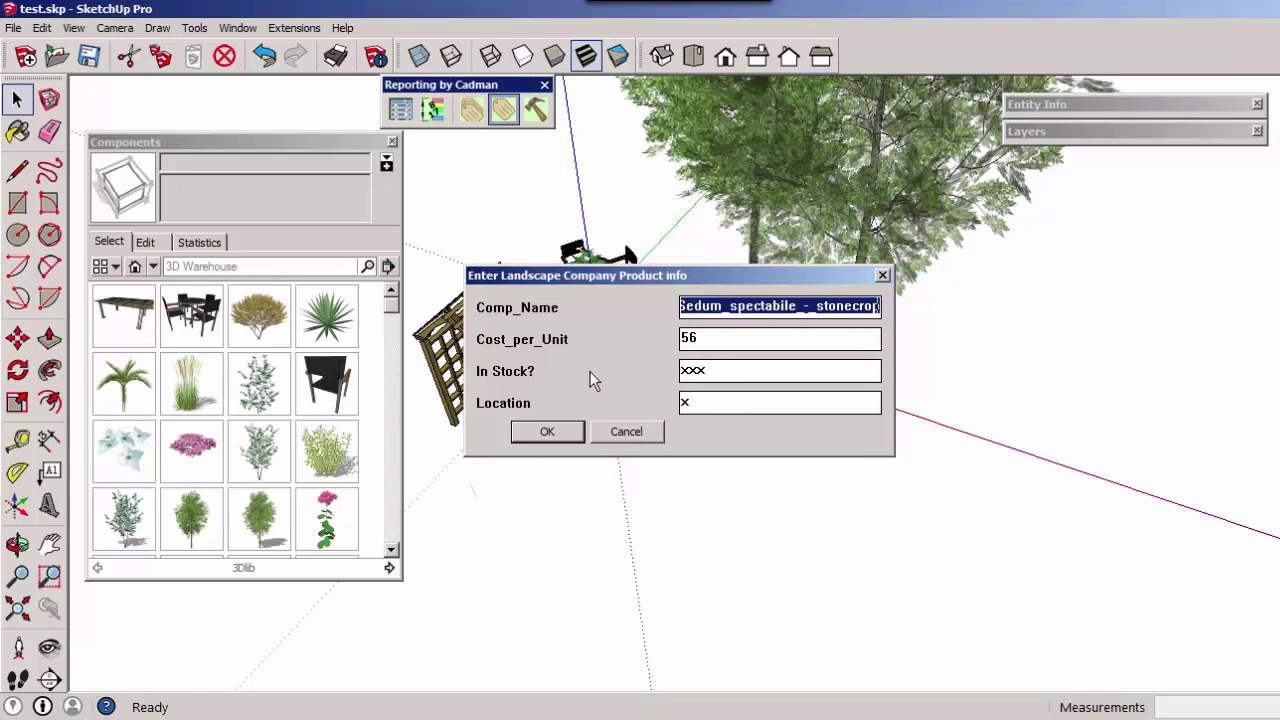
key(Tab)
key(Tab)
text(no)
key(Tab)
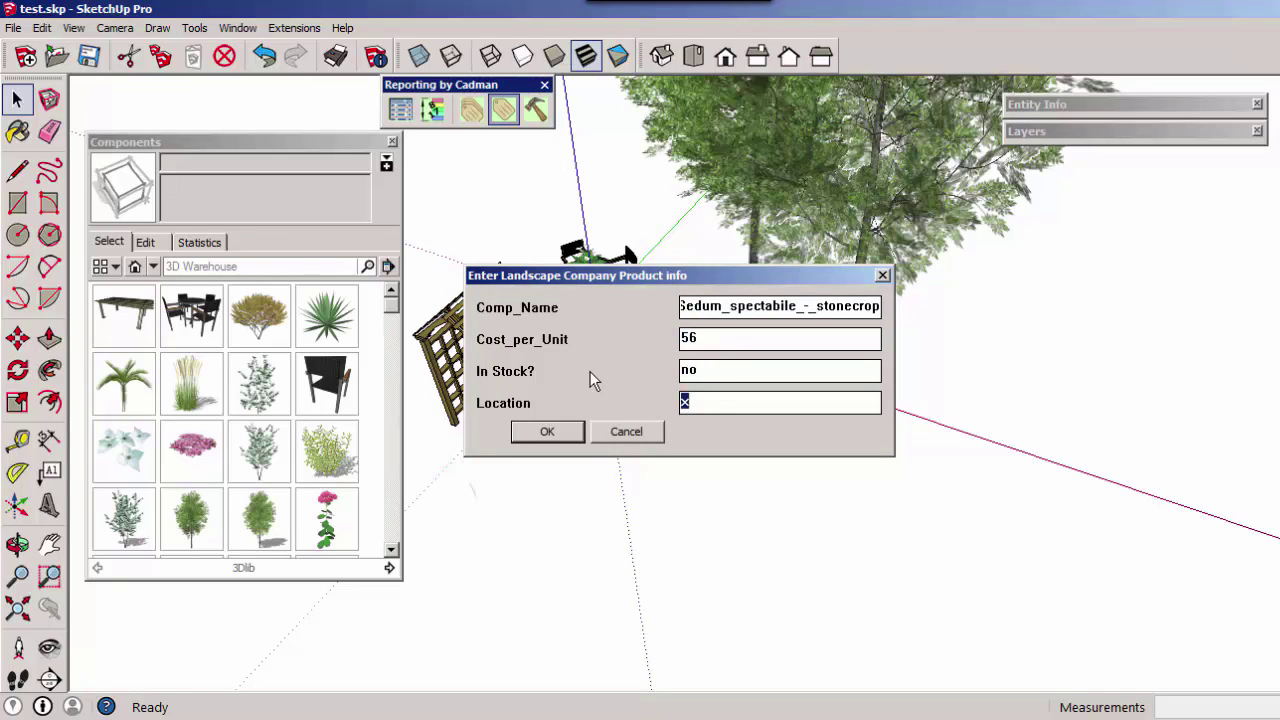
text(on back order)
key(Return)
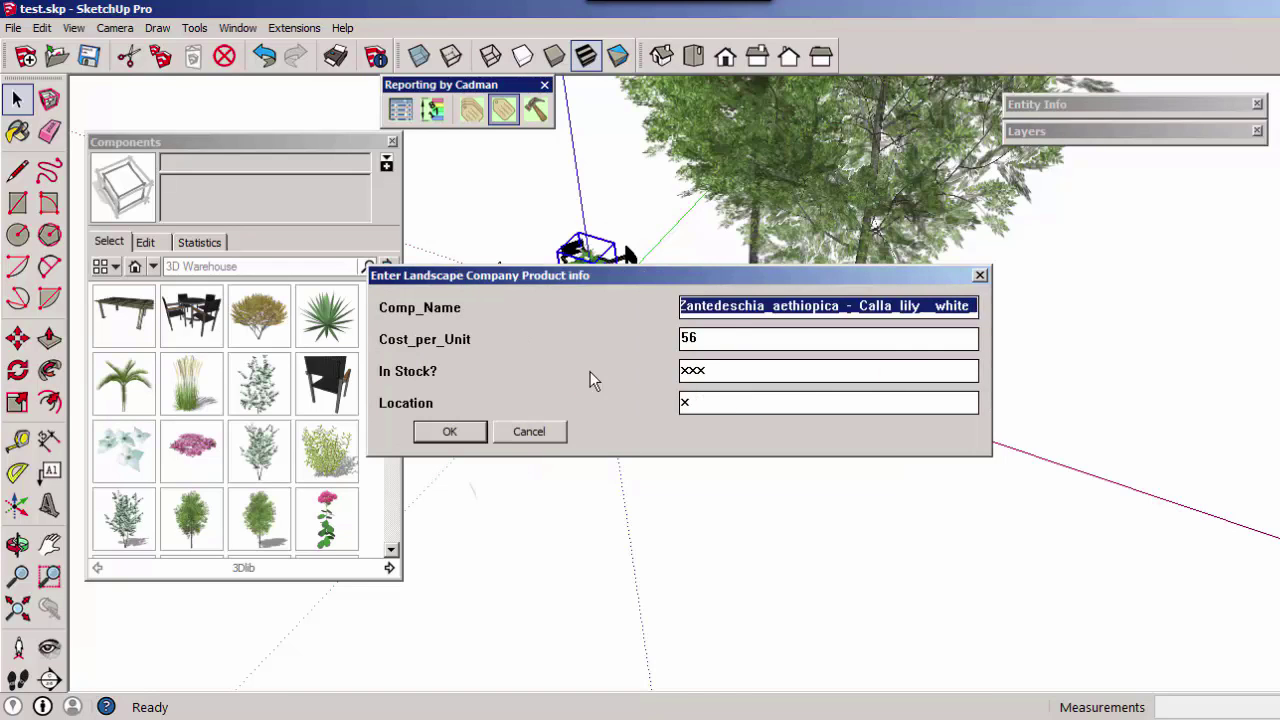
Step: Give the Calla lily cost 78, In Stock 'yes' and location 'warehouse'
key(Tab)
text(78)
key(Tab)
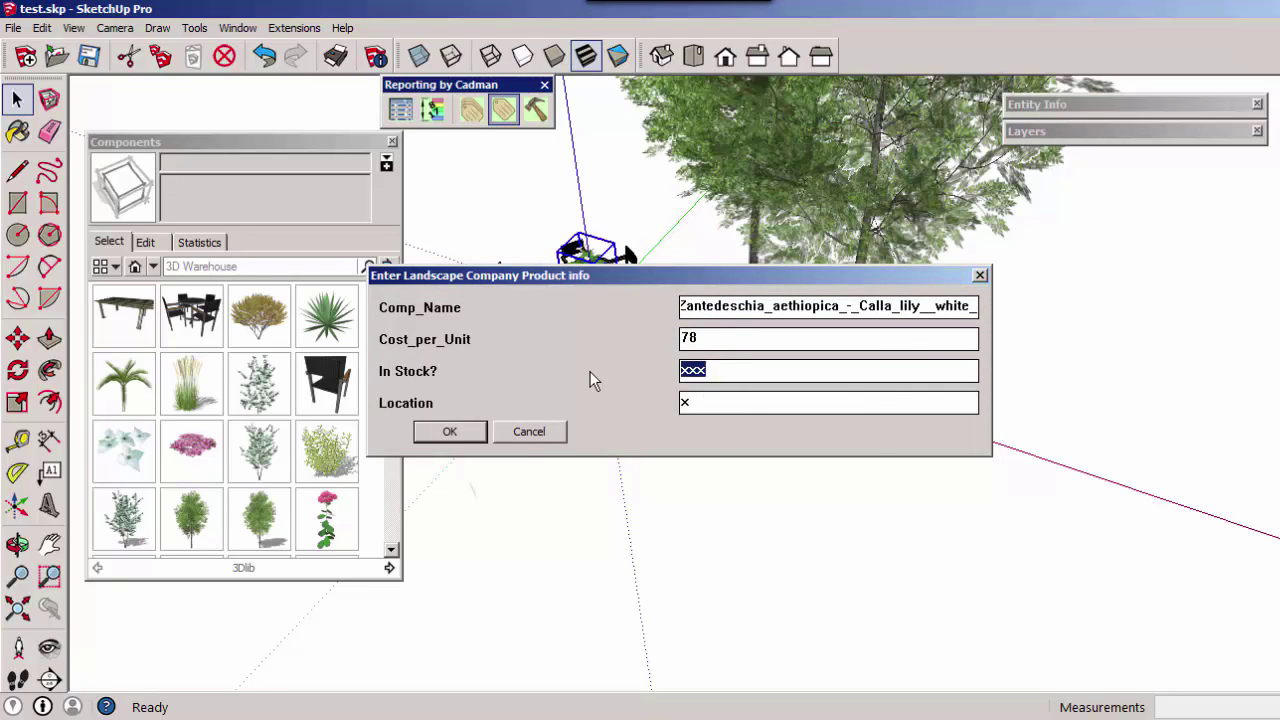
text(yes)
key(Tab)
text(warehouse)
key(Return)
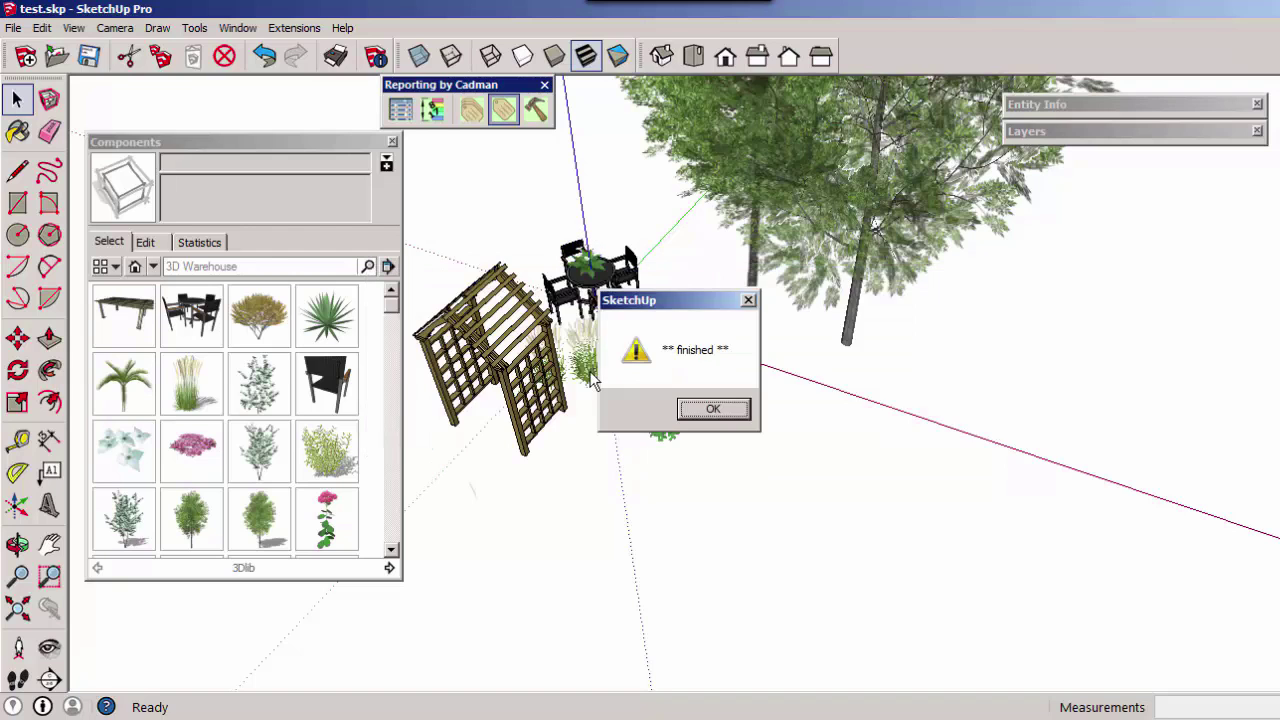
Step: Regenerate the Landscape Company report and open it in Excel
click(713, 411)
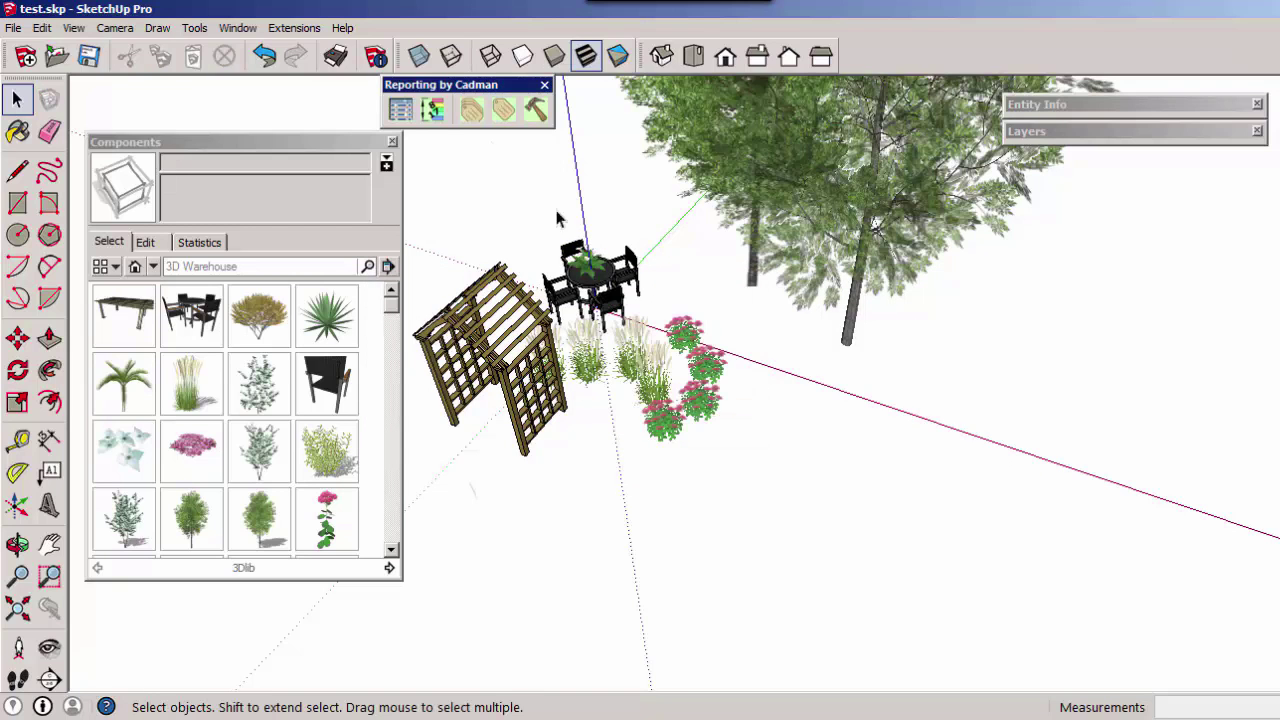
click(400, 109)
click(755, 343)
click(725, 405)
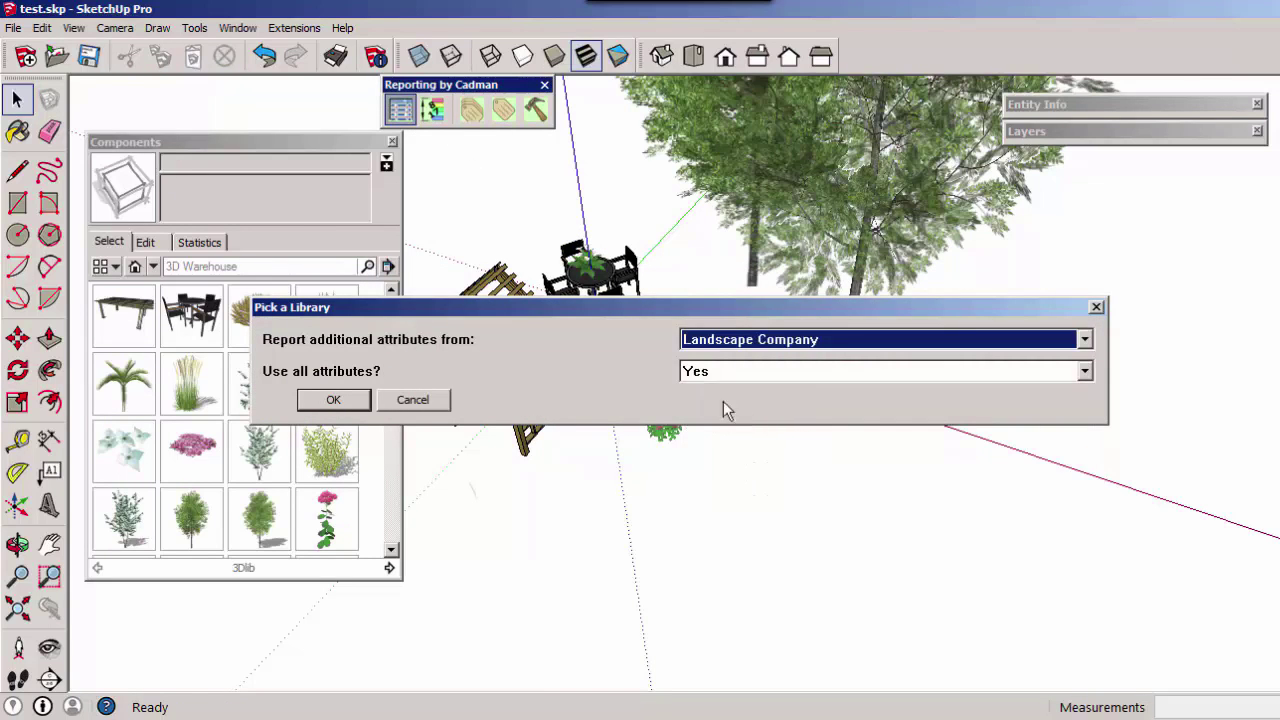
click(335, 397)
click(575, 401)
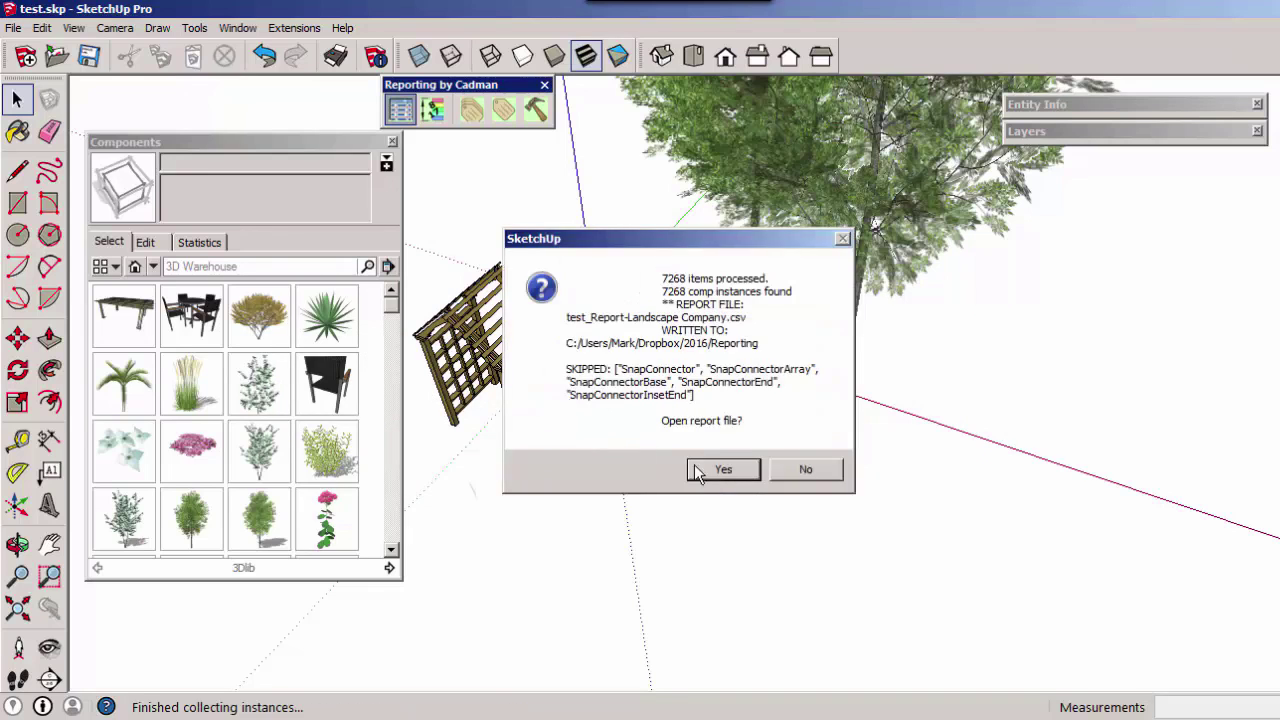
click(722, 468)
Step: Widen columns J and E to read the new values and locations
drag(772, 320, 918, 320)
drag(754, 363, 763, 486)
drag(450, 322, 647, 322)
drag(468, 345, 470, 501)
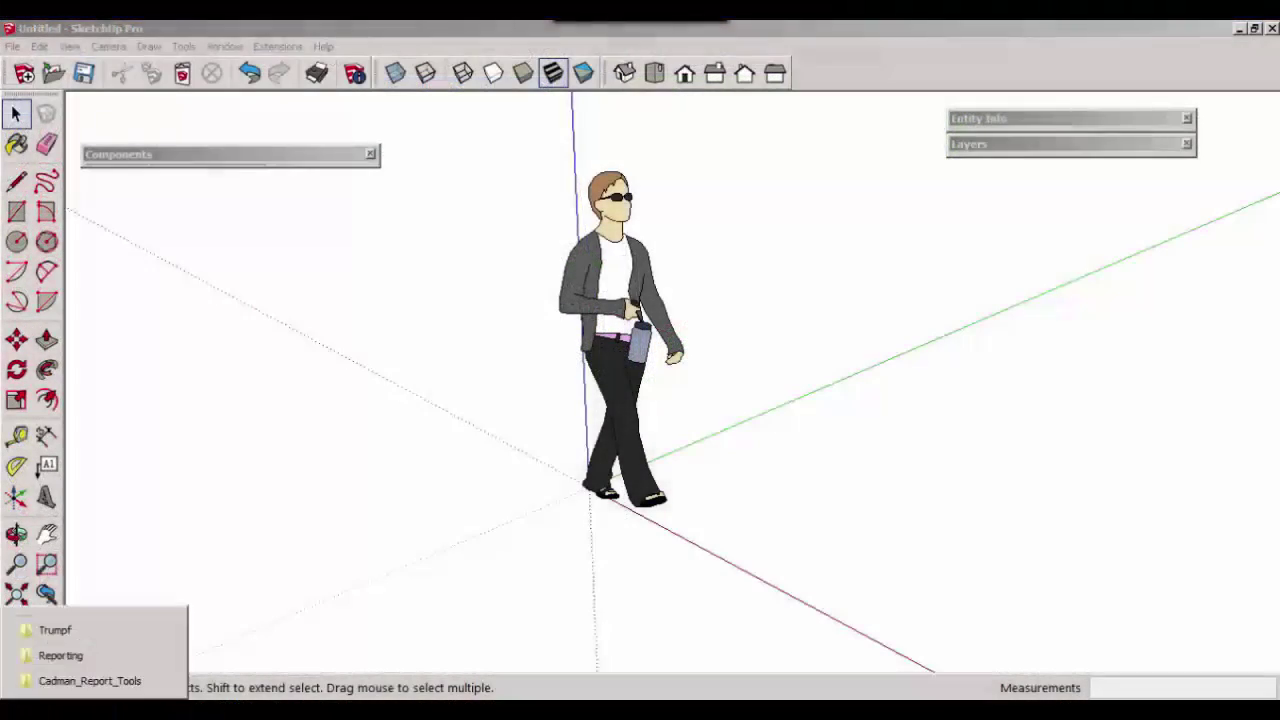
Step: Open the Reporting folder's Cart subfolder showing its 81 component .skp files
click(62, 655)
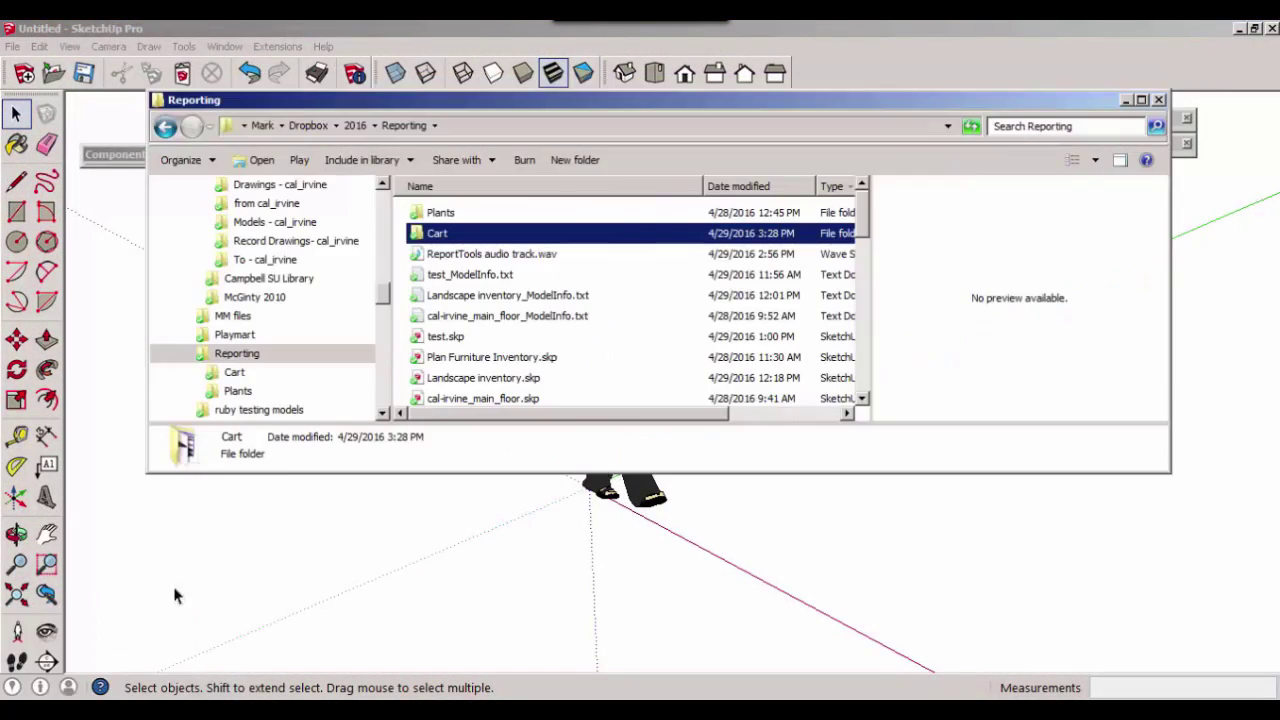
double_click(438, 233)
mouse_move(863, 191)
mouse_down()
mouse_move(887, 349)
mouse_move(870, 190)
mouse_up()
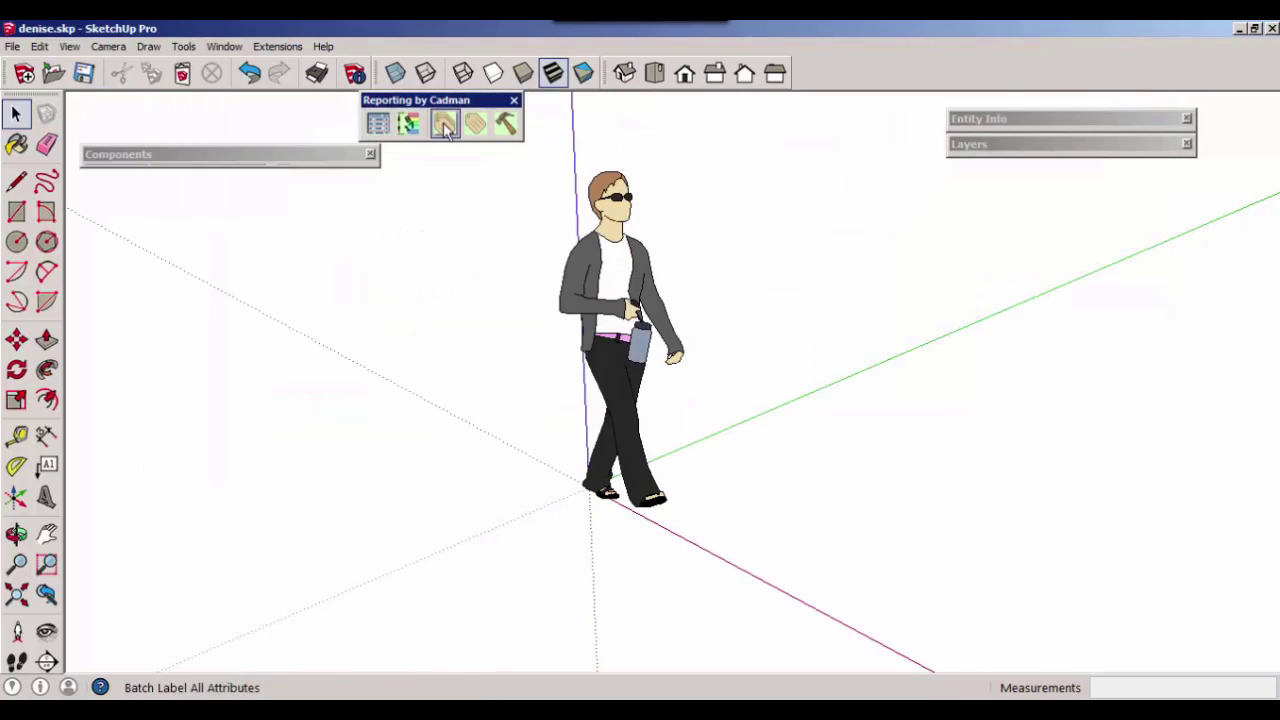
Step: Label external component files from Creform Inventory_MC.csv under Cadman into 'labeled files', overwriting existing values
click(445, 122)
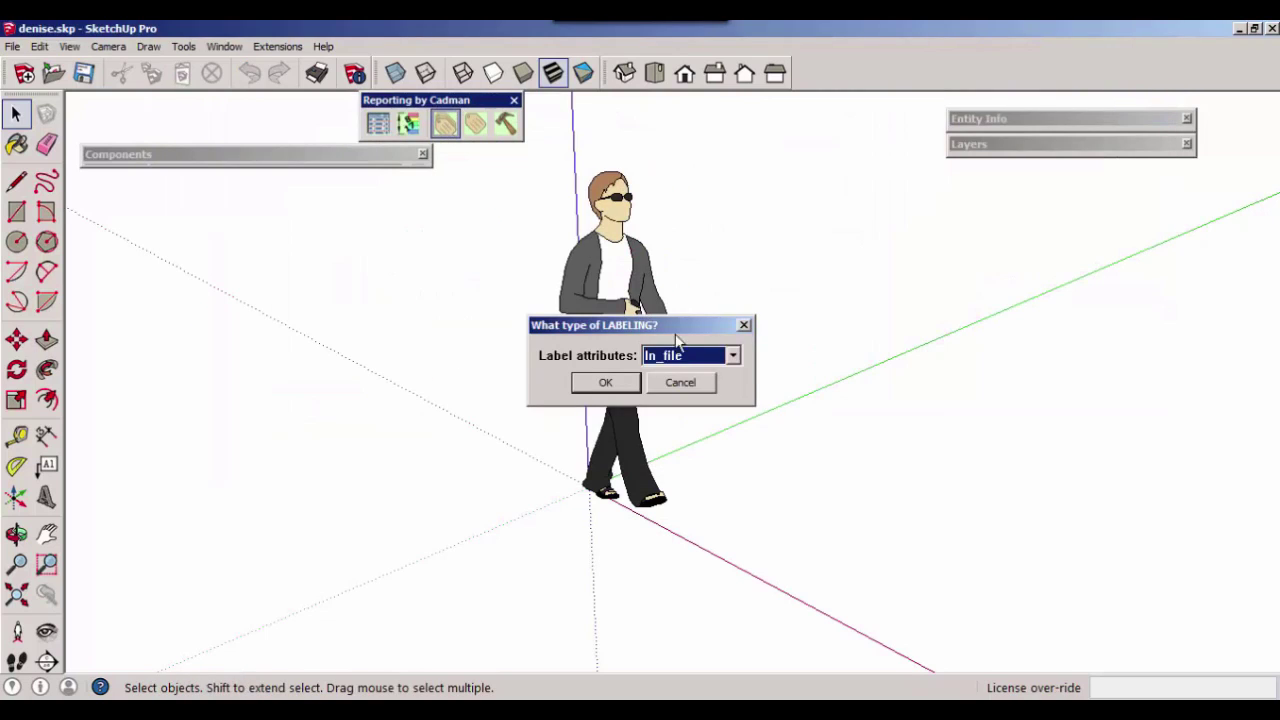
click(733, 355)
click(660, 389)
click(625, 383)
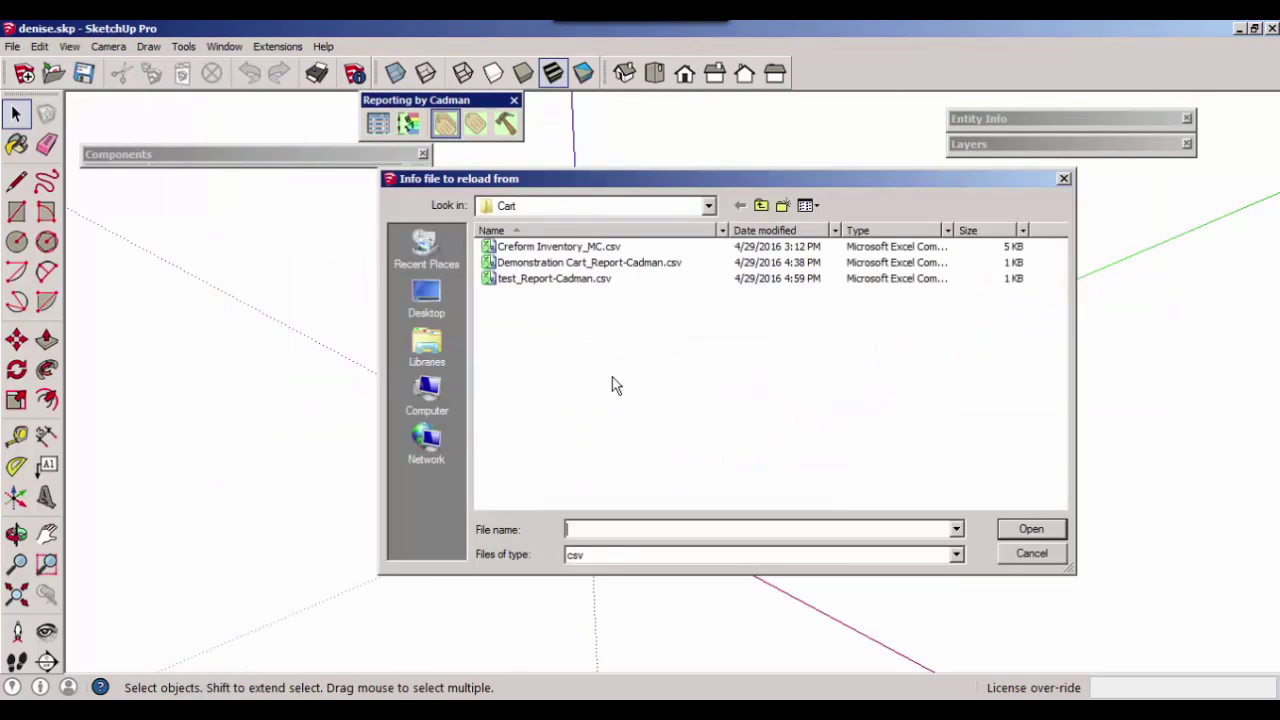
double_click(541, 247)
click(697, 341)
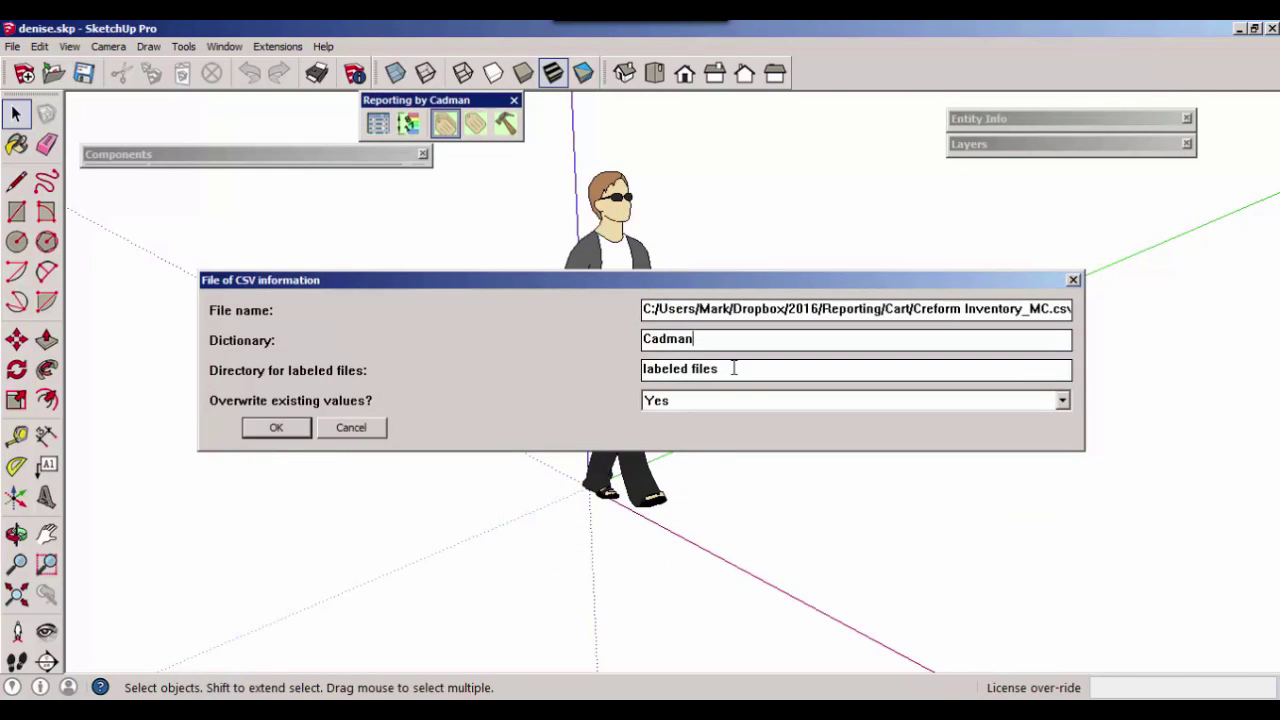
drag(734, 368, 584, 376)
click(688, 405)
click(688, 408)
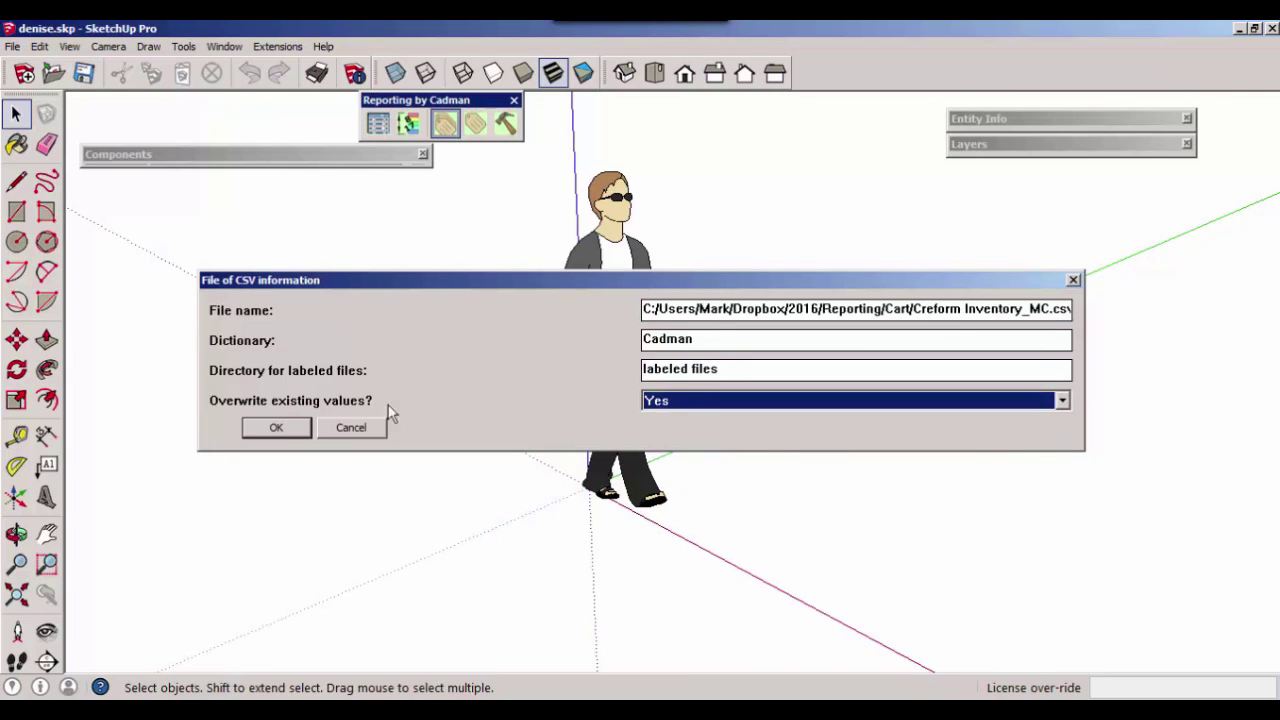
click(290, 428)
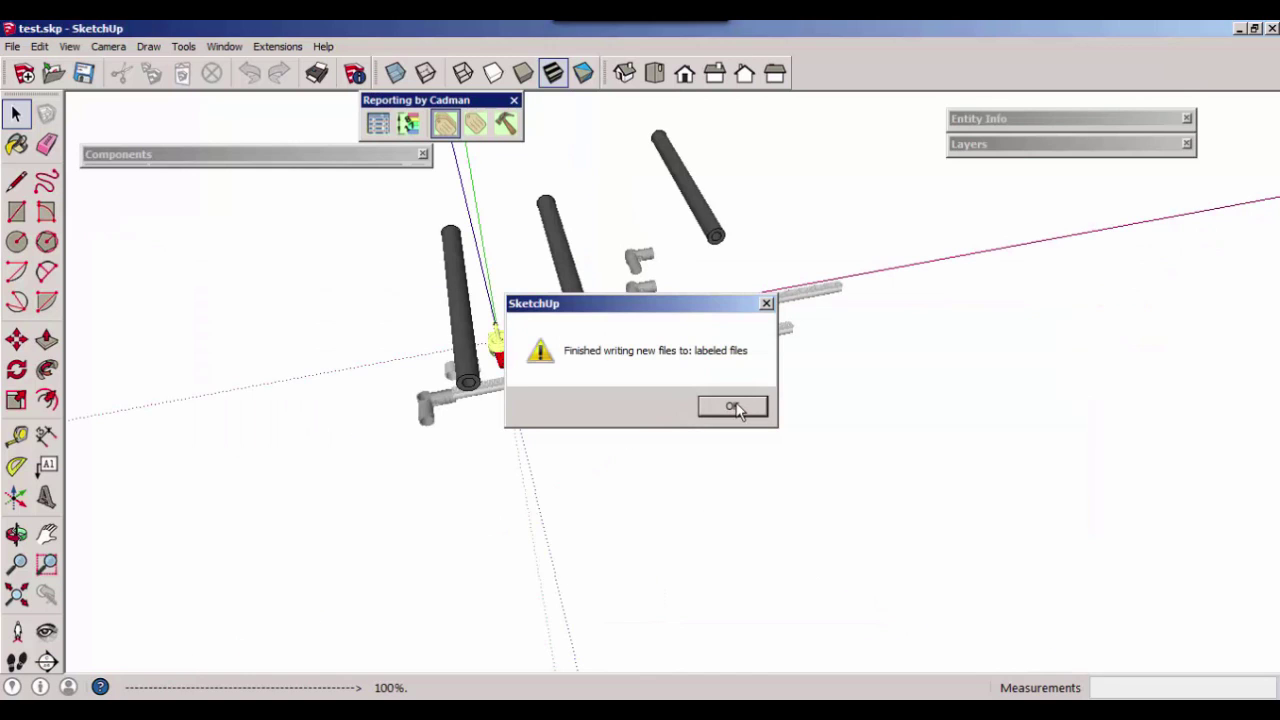
click(733, 407)
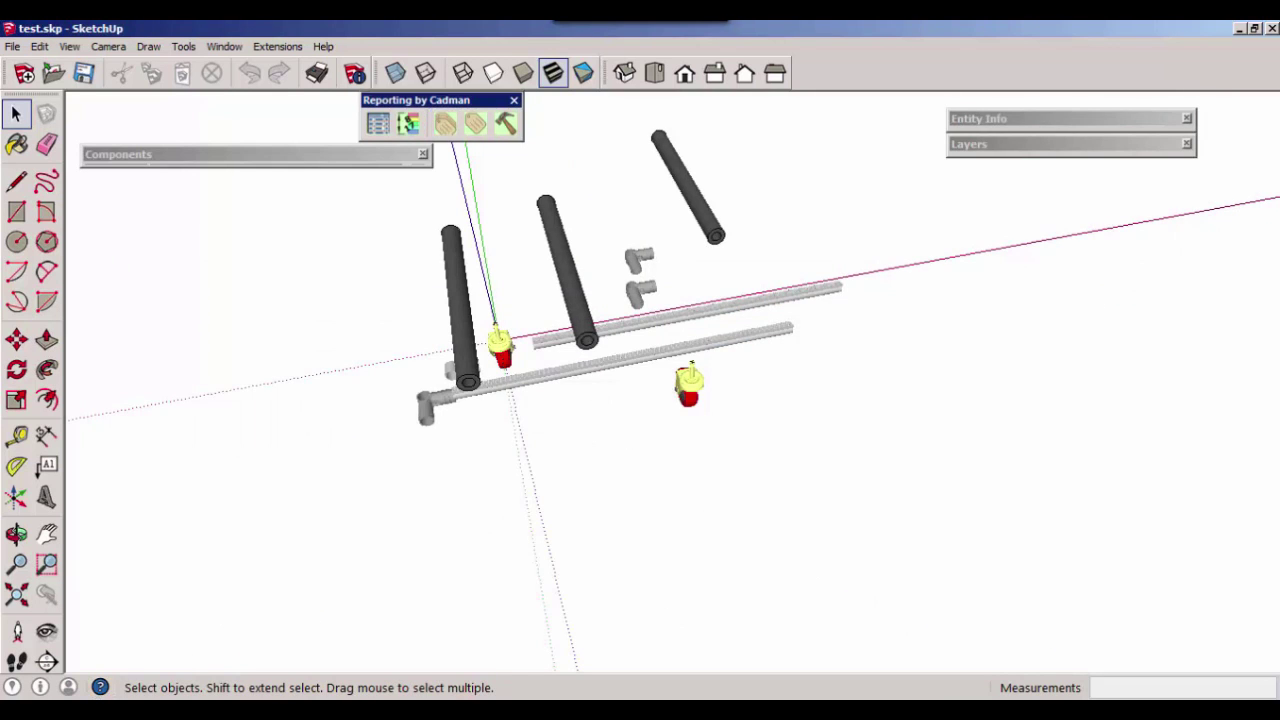
double_click(500, 241)
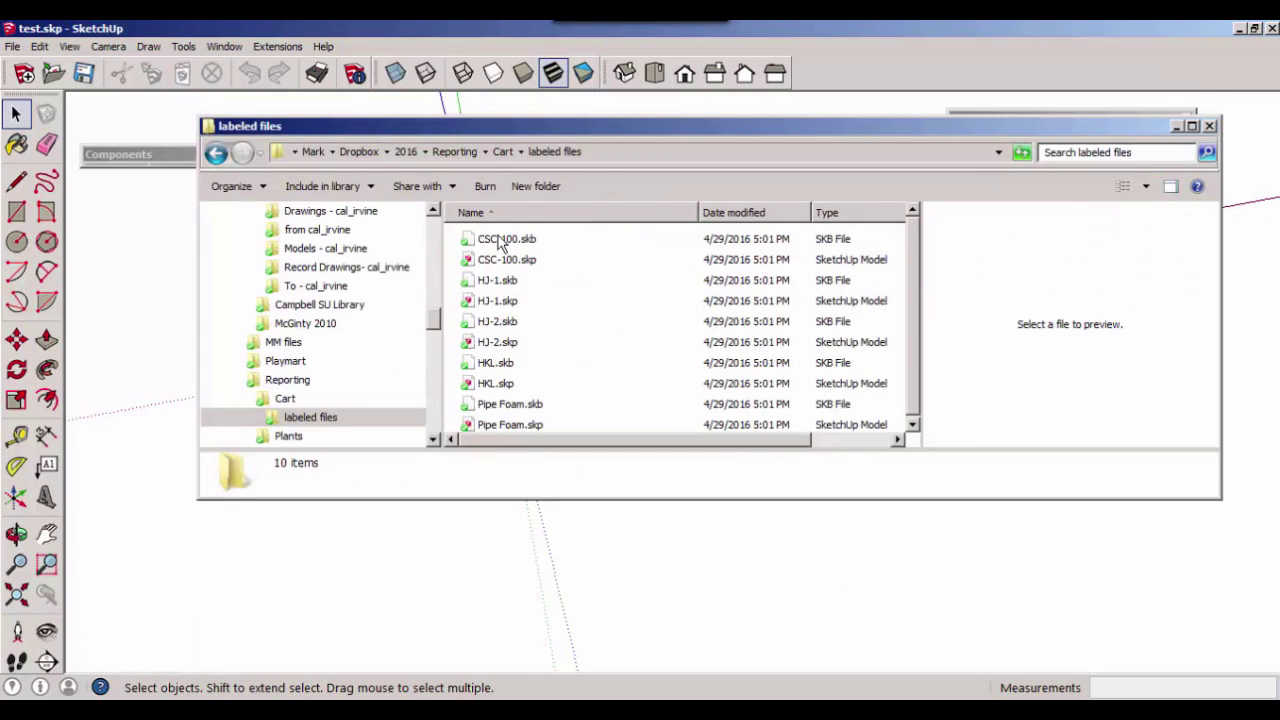
click(1146, 190)
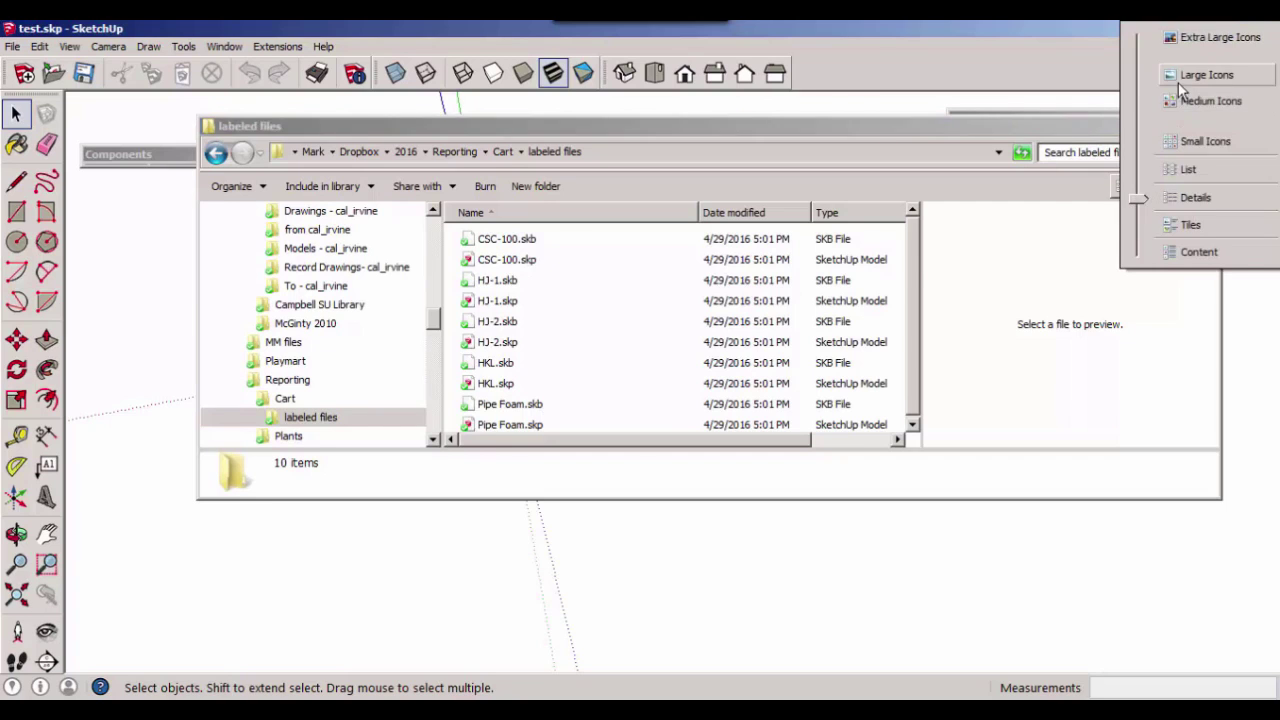
click(1179, 80)
mouse_move(911, 264)
mouse_down()
mouse_move(900, 349)
mouse_move(911, 259)
mouse_up()
click(1245, 162)
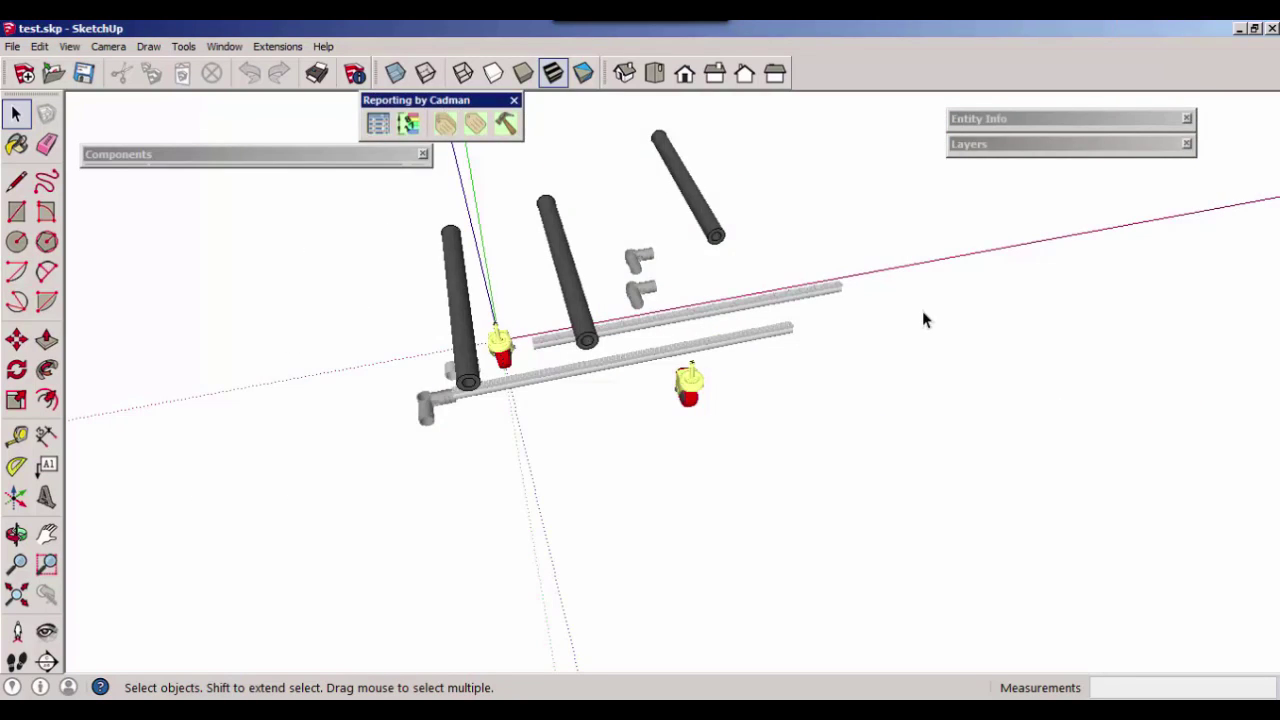